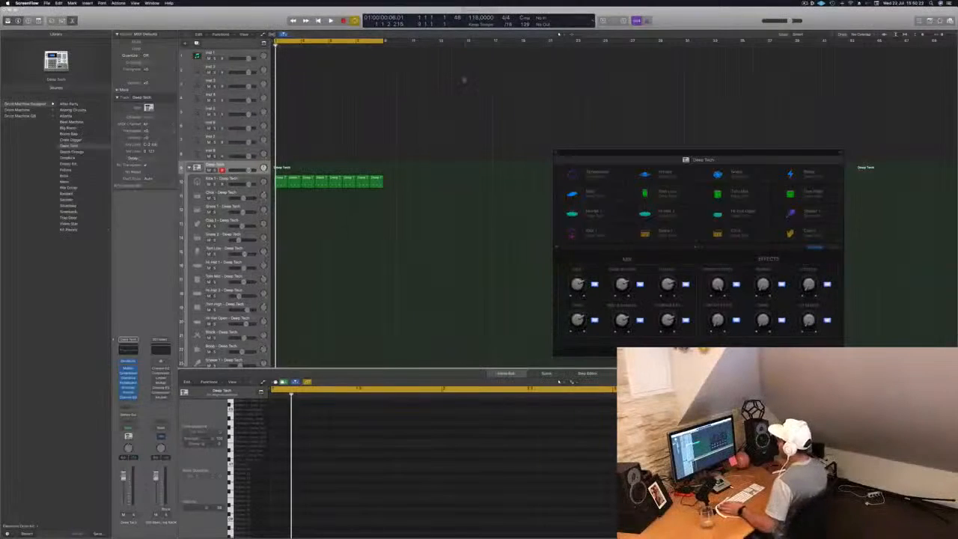
Show the Musical Typing keyboard, and play back the drum loop while selecting the Inst 1 track.
key("super+k")
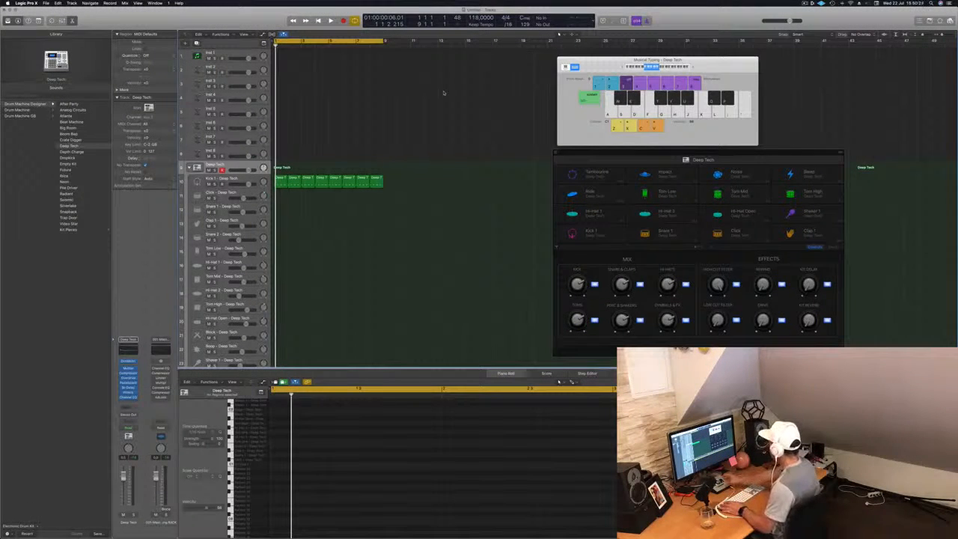
key("space")
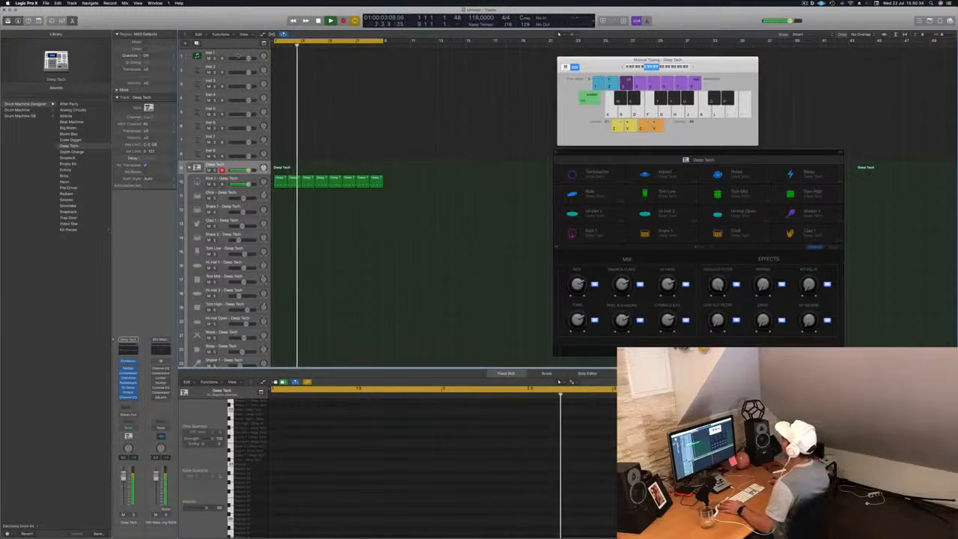
left_click(238, 57)
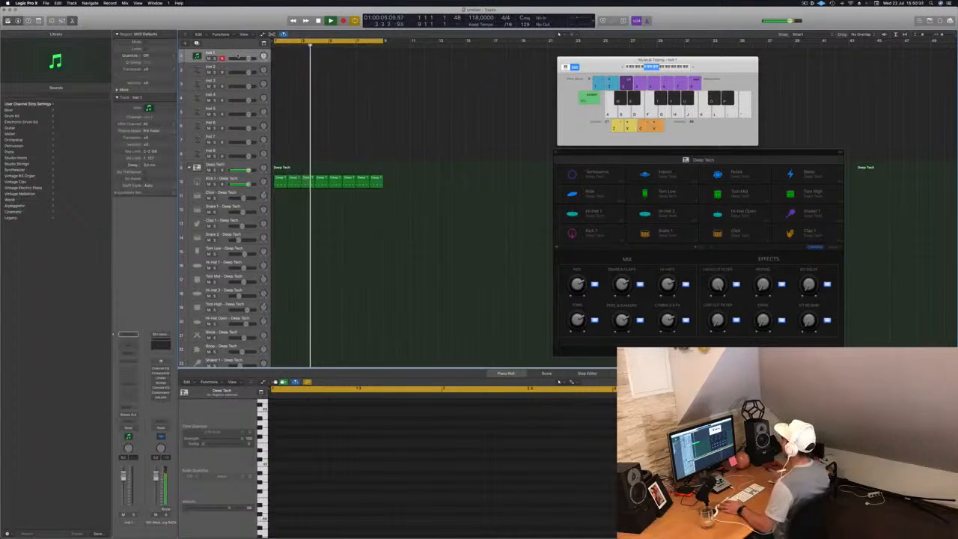
key("space")
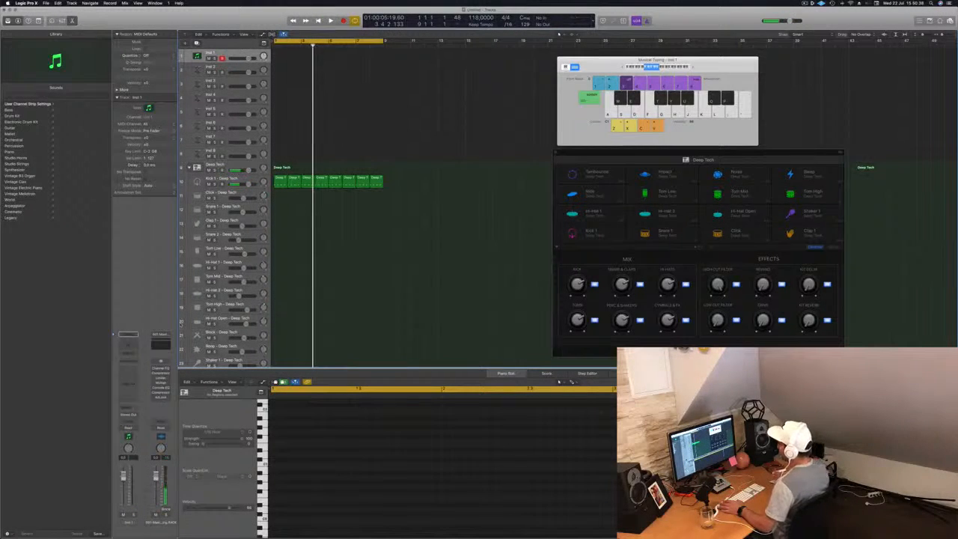
Load the EFM1 FM synth as the instrument of the Inst 1 track and place its window over the arrangement.
left_click(243, 72)
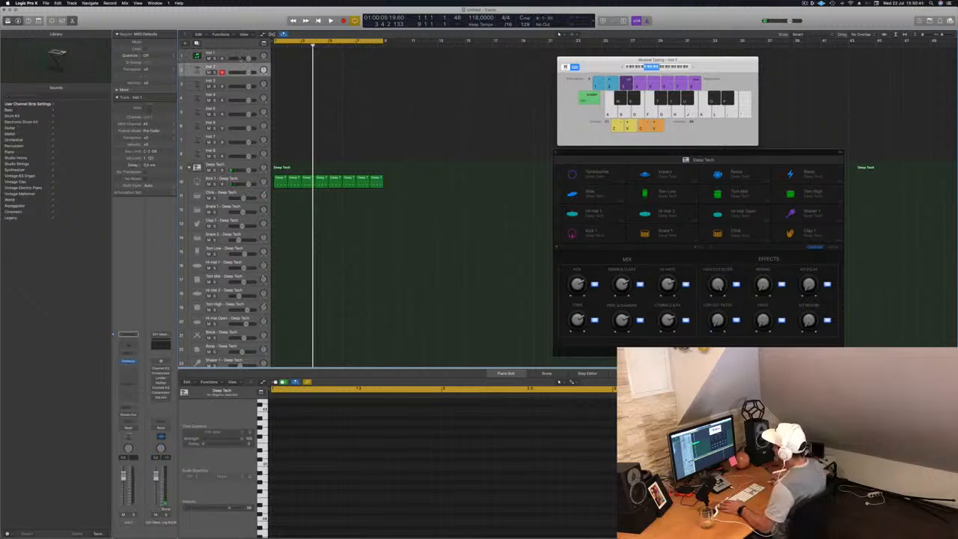
key("Up")
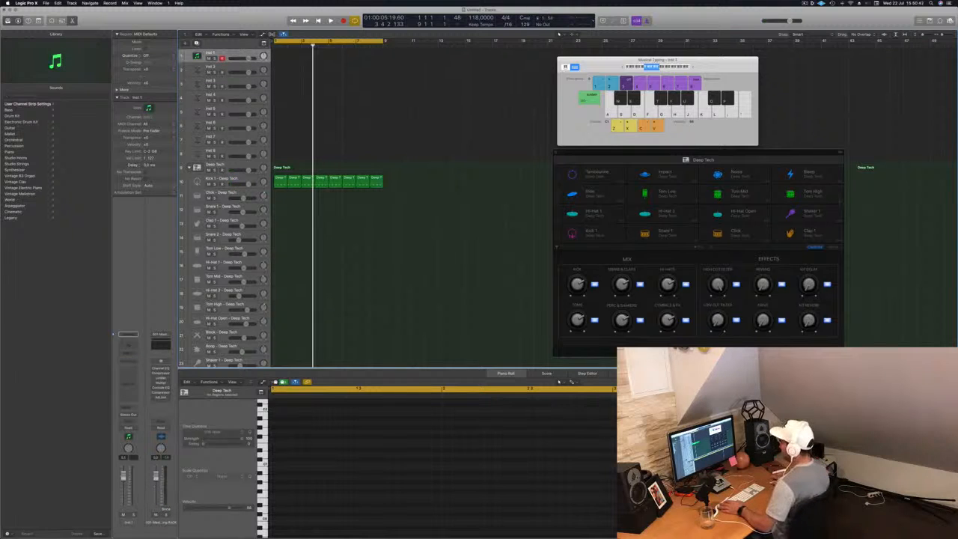
left_click(135, 362)
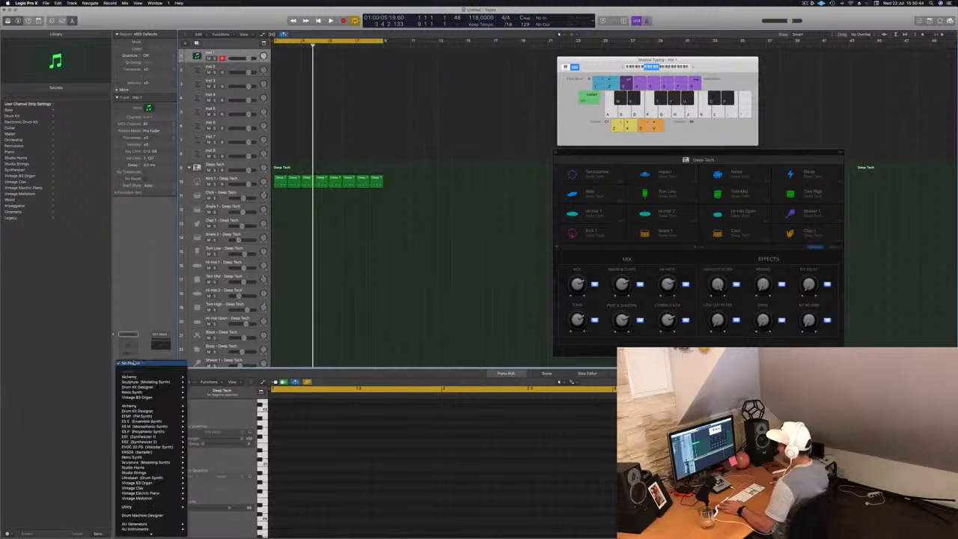
mouse_move(138, 426)
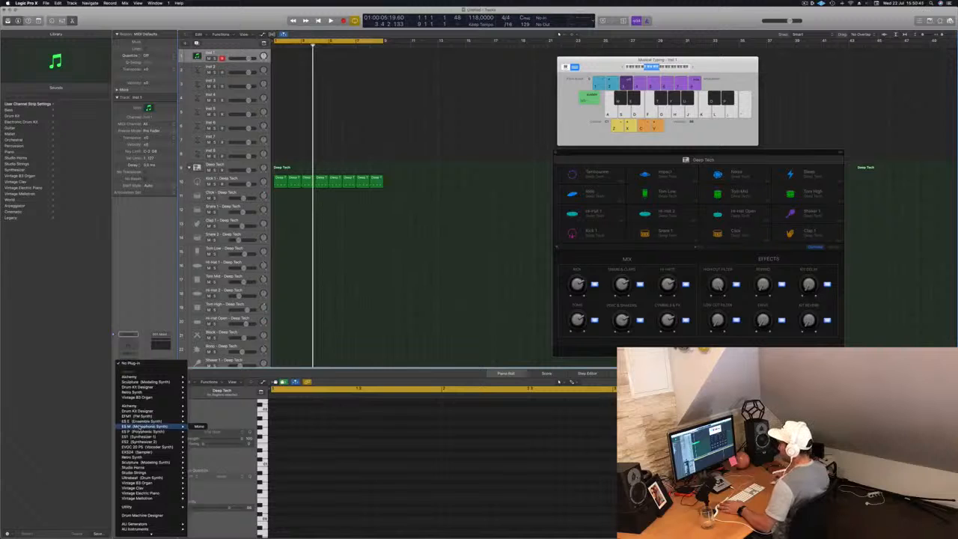
left_click(200, 416)
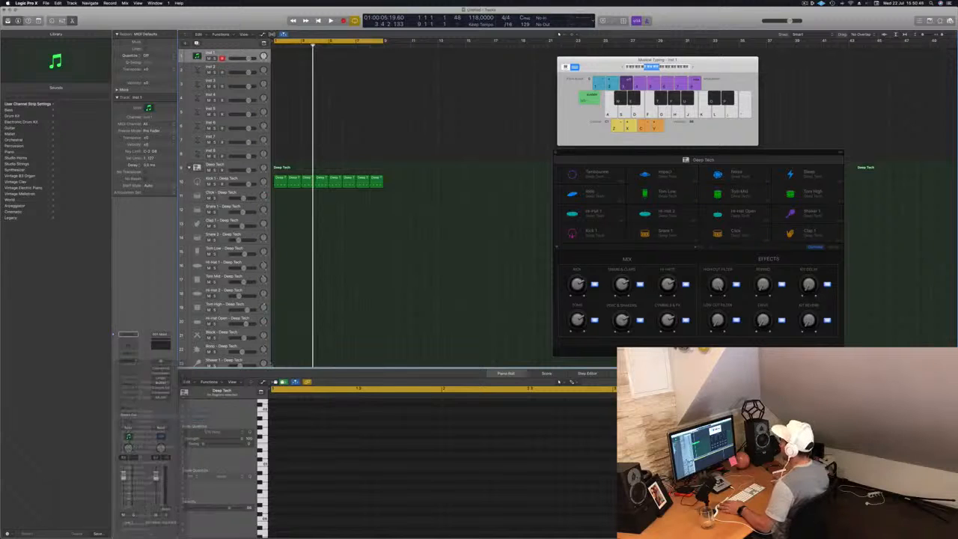
left_click_drag(184, 22, 693, 117)
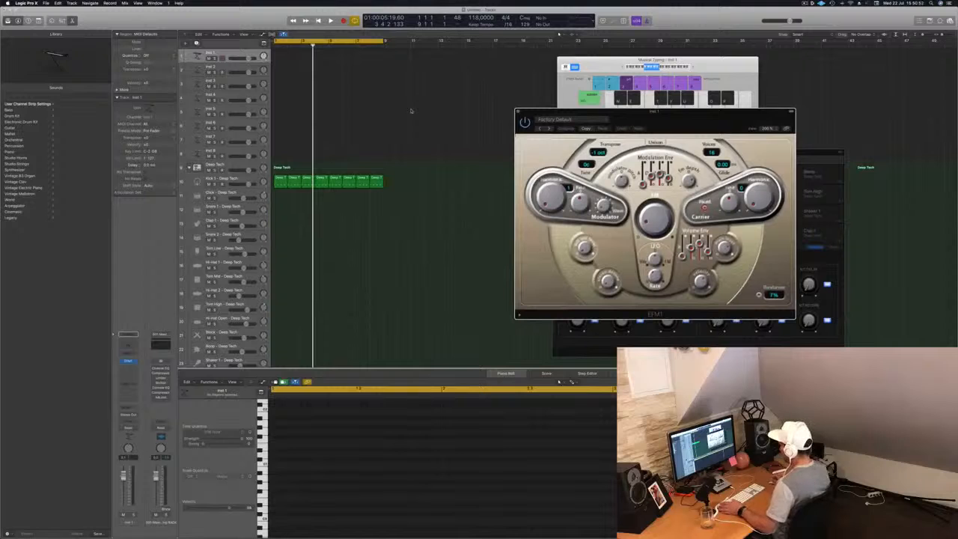
Arrange the Musical Typing keyboard above the EFM1 window so both are fully visible, and return the playhead to the project start.
left_click(744, 62)
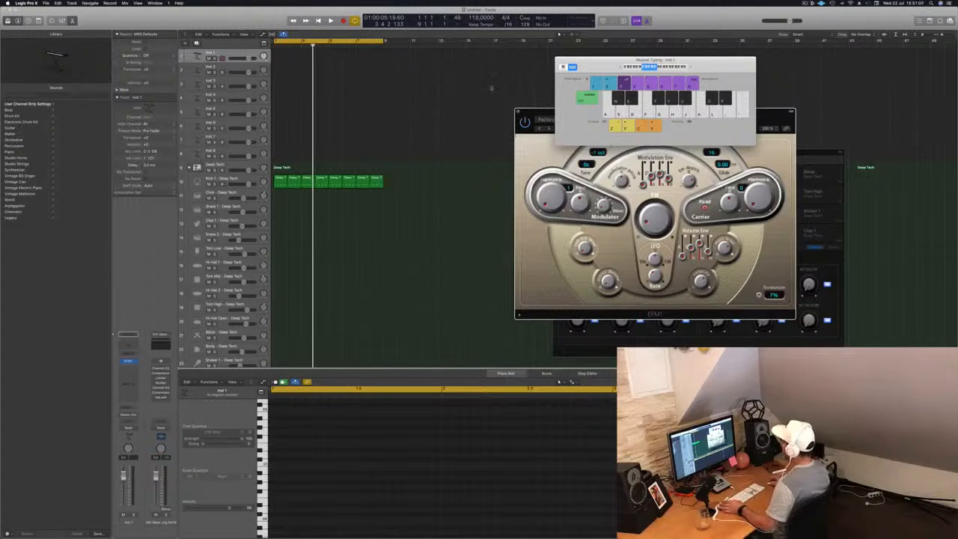
key("g")
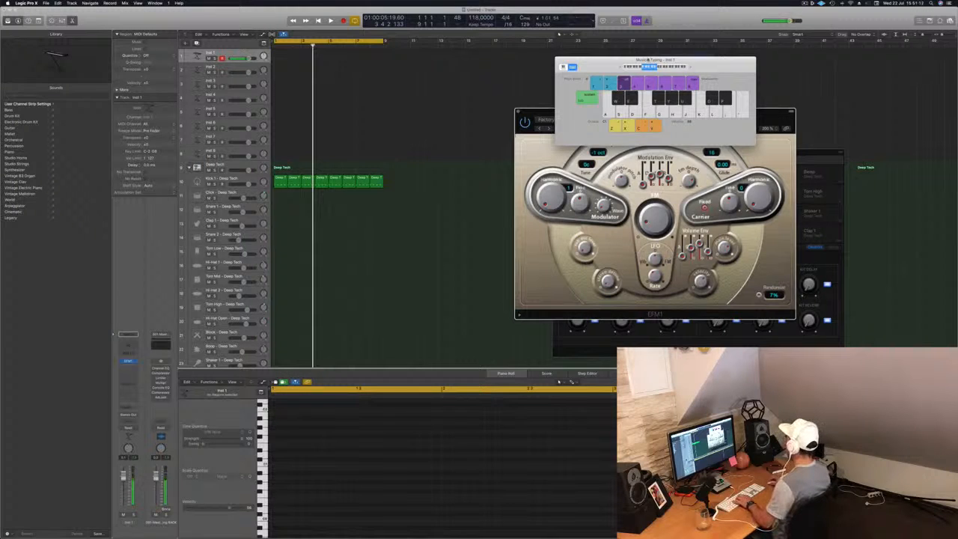
left_click_drag(648, 60, 666, 11)
left_click_drag(717, 113, 660, 113)
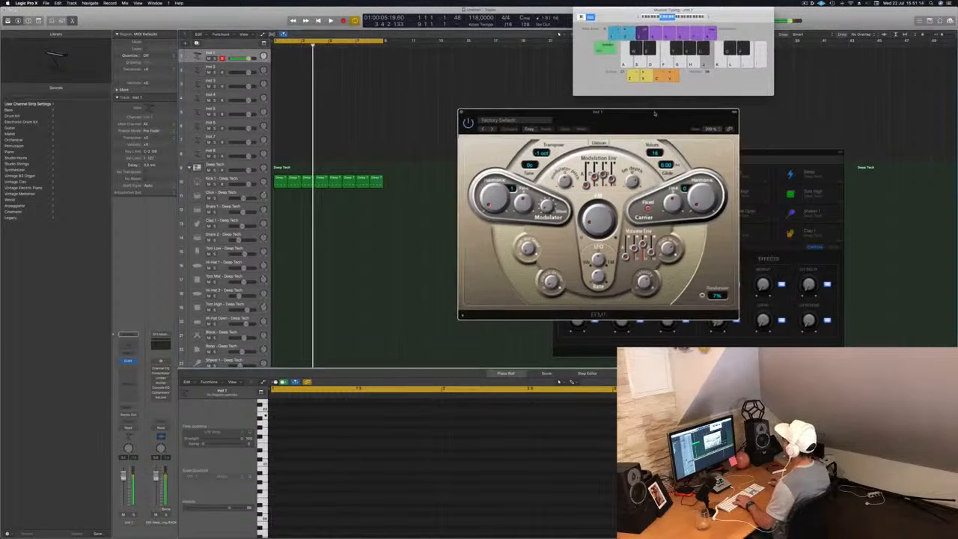
key("Return")
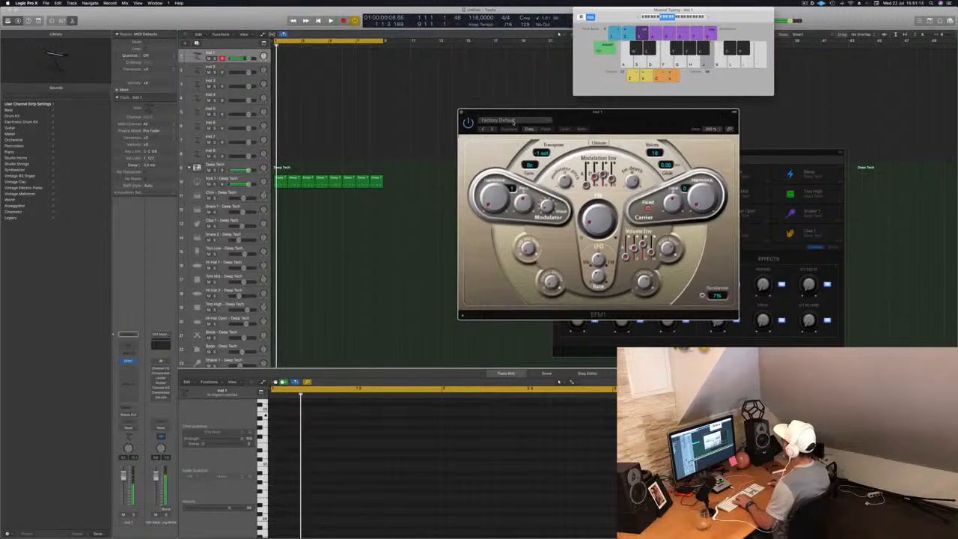
Try the first FM lead presets up to Evolving Lead, and audition Dark Attack Bass from the FM Bass presets with test notes.
key("h")
left_click(492, 130)
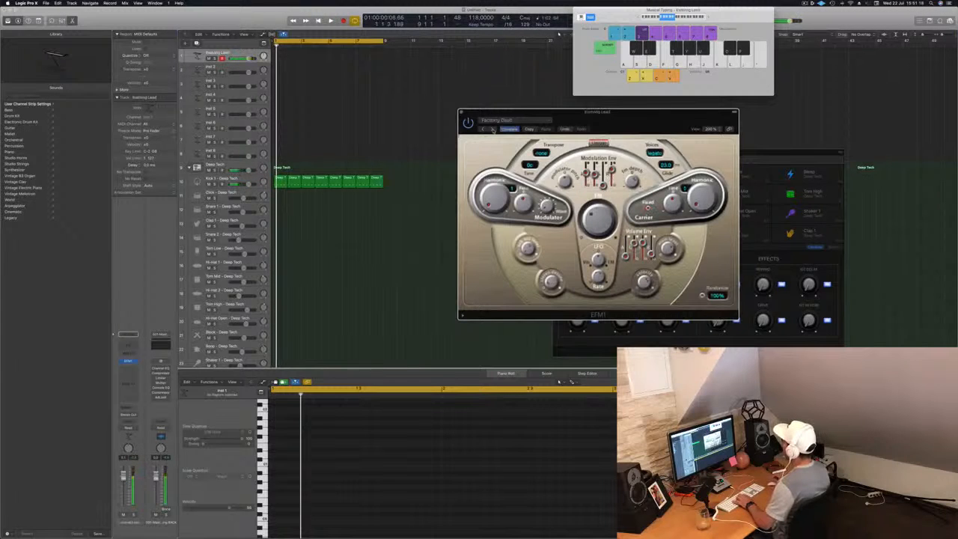
key("k")
left_click(516, 122)
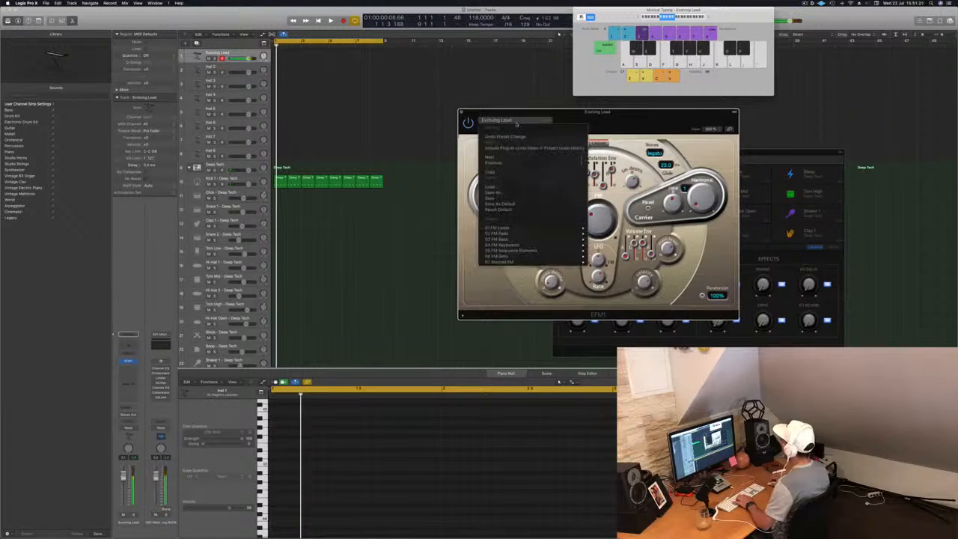
mouse_move(560, 241)
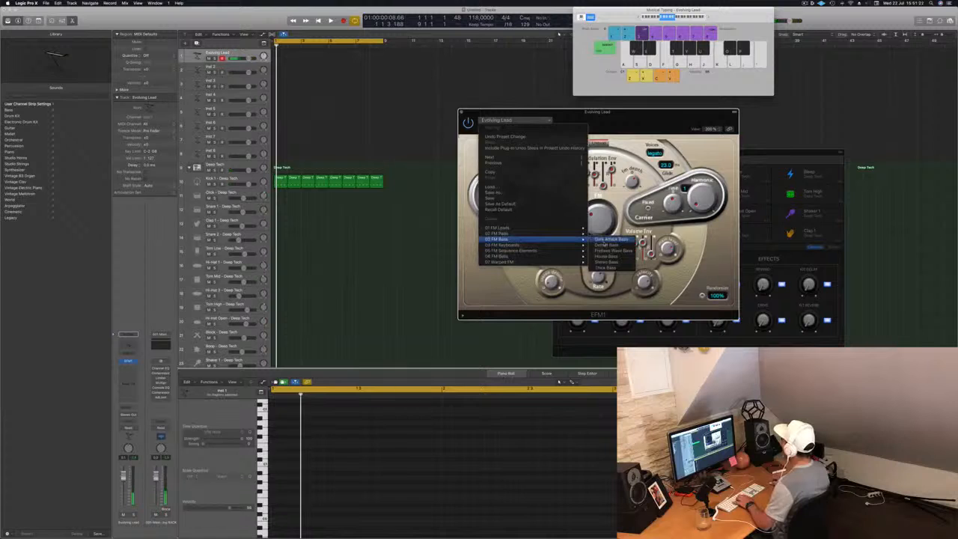
left_click(608, 239)
key("k")
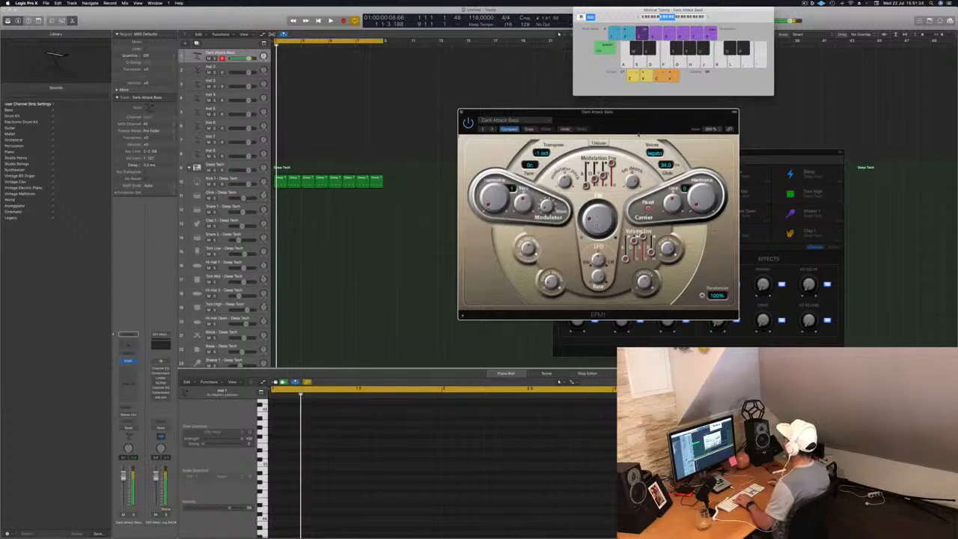
key("k")
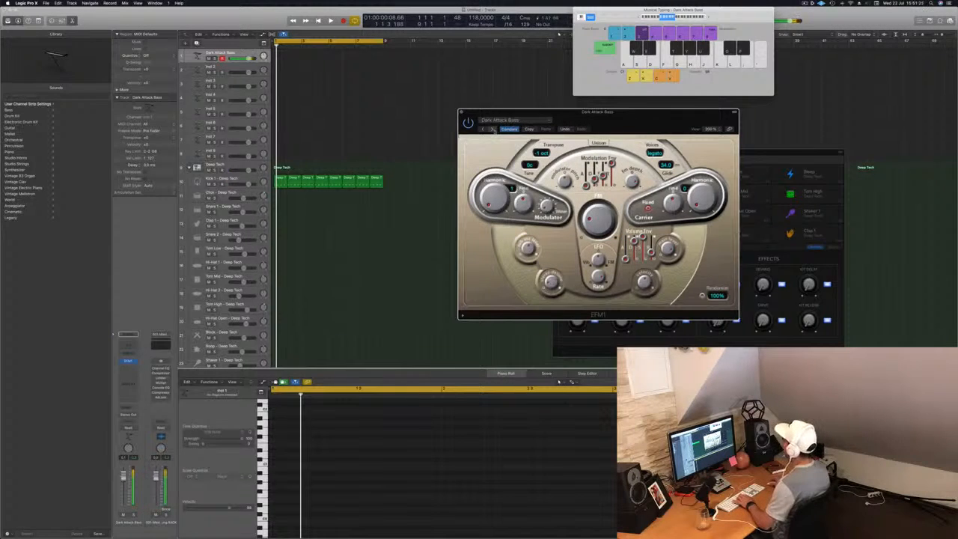
Audition the following EFM1 presets one by one with test notes, from Detroit Bass through House, Stereo and Thick Bass to Church Organ.
left_click(493, 129)
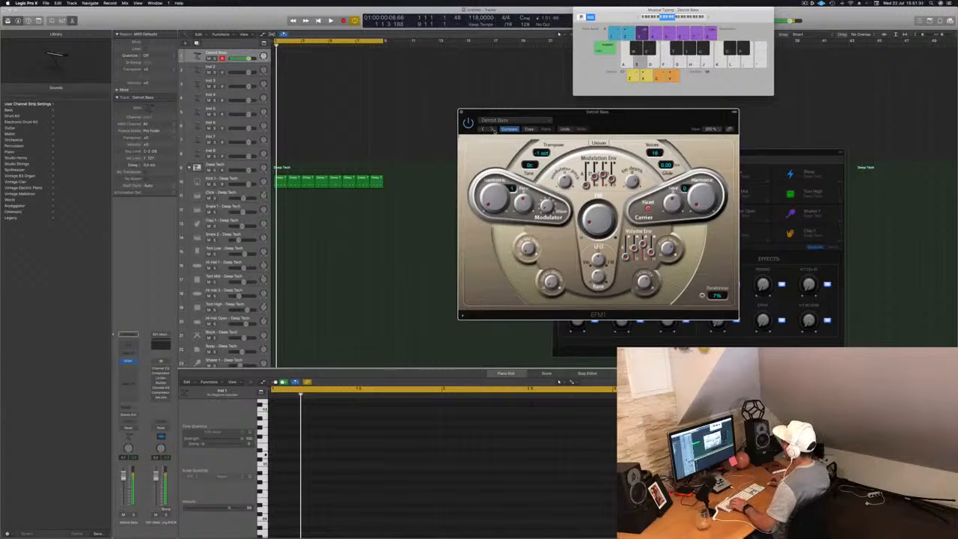
left_click(492, 128)
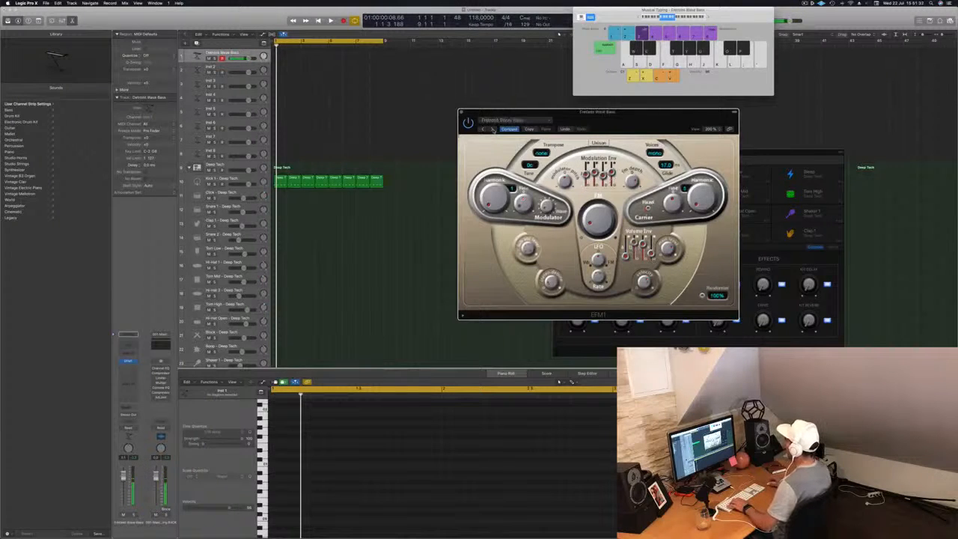
left_click(493, 129)
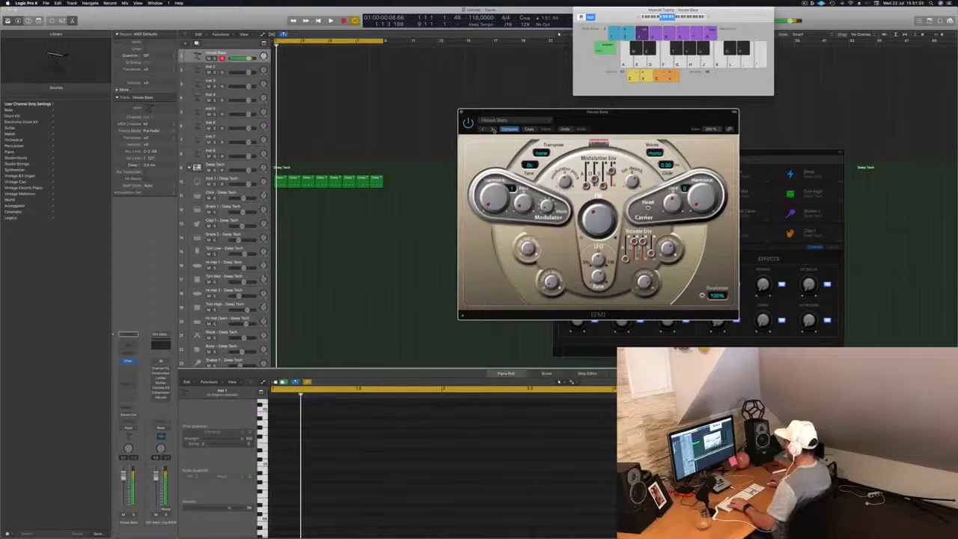
key("j")
left_click(493, 130)
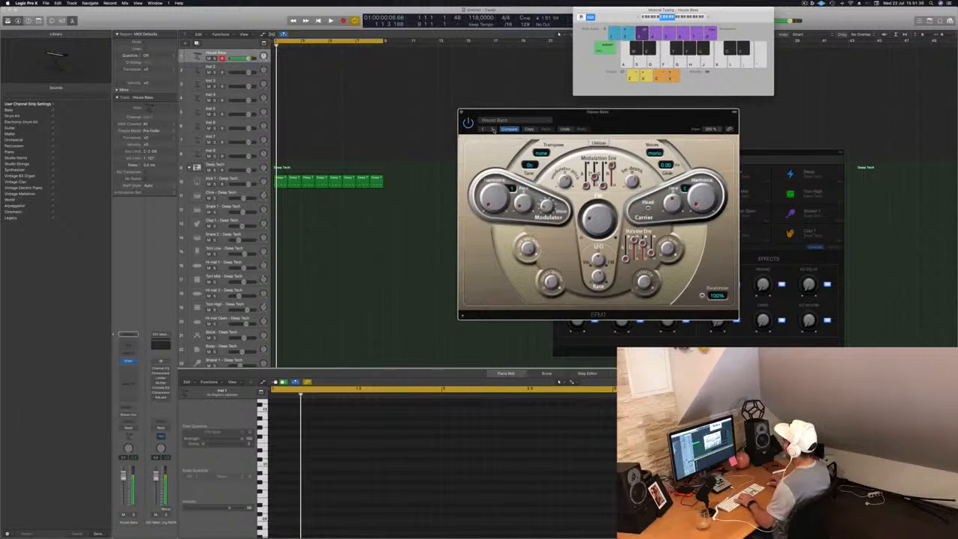
left_click(492, 128)
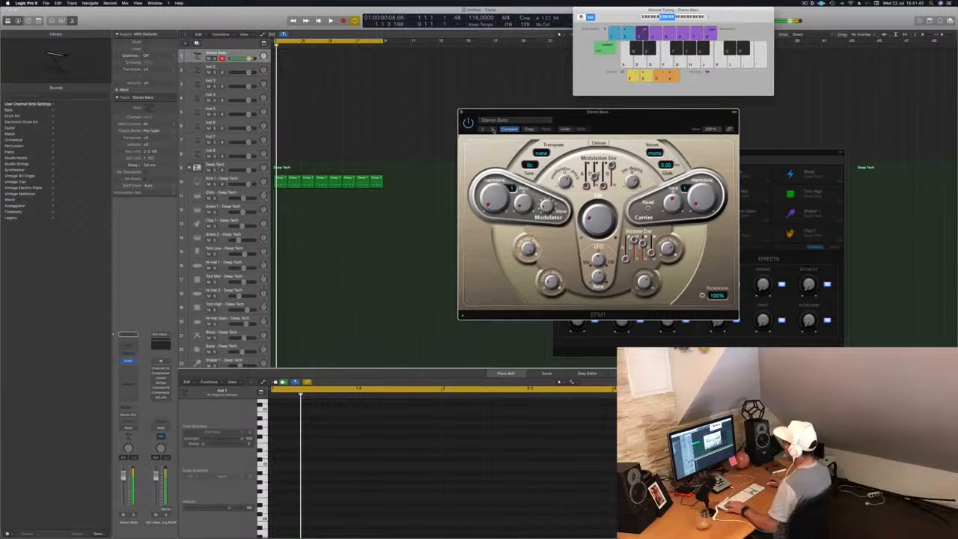
left_click(492, 128)
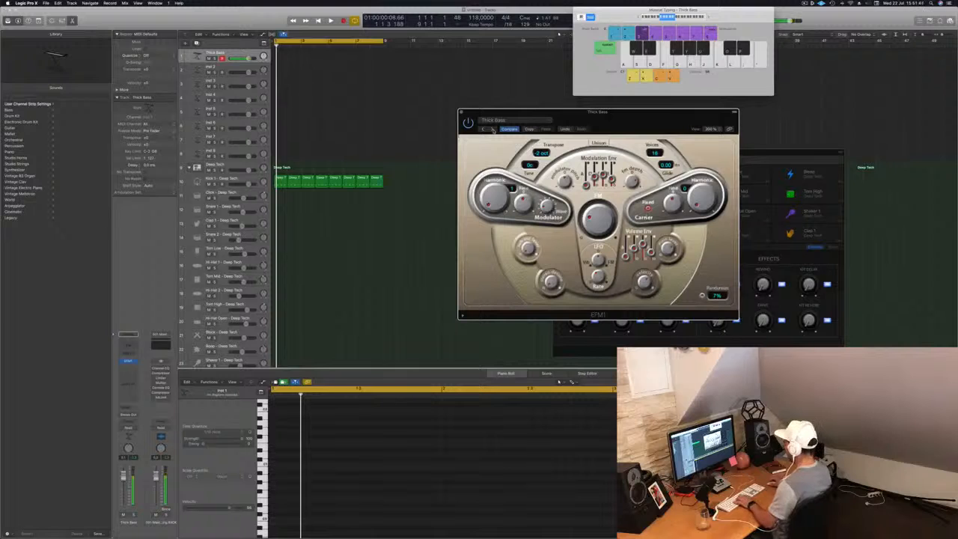
left_click(493, 129)
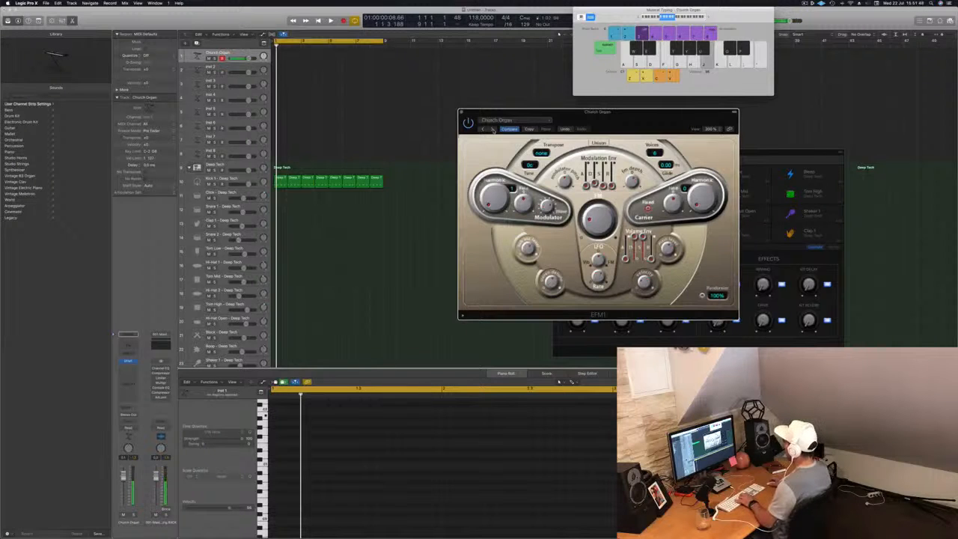
key("k")
key("l")
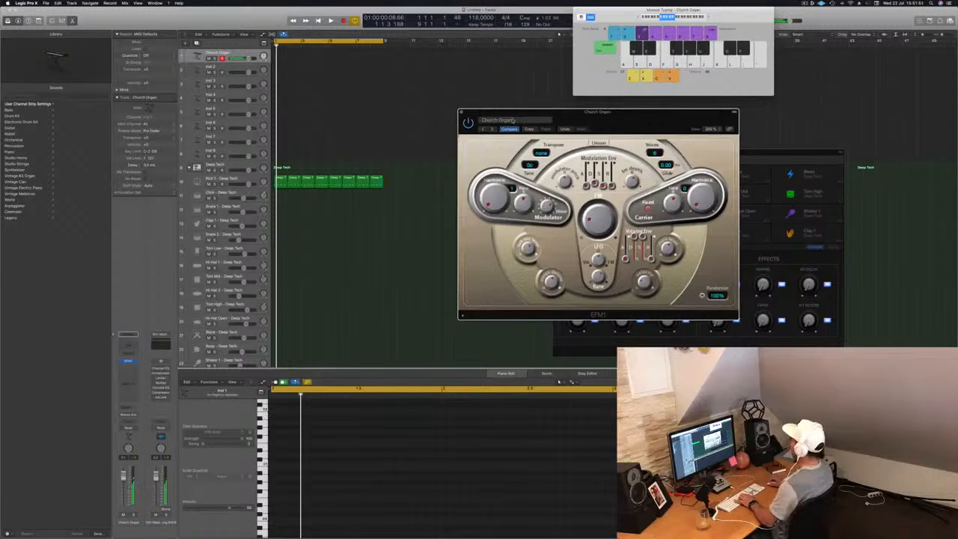
Compare the FM Bass presets again starting from House Bass, and settle on Detroit Bass for the EFM1.
left_click(513, 120)
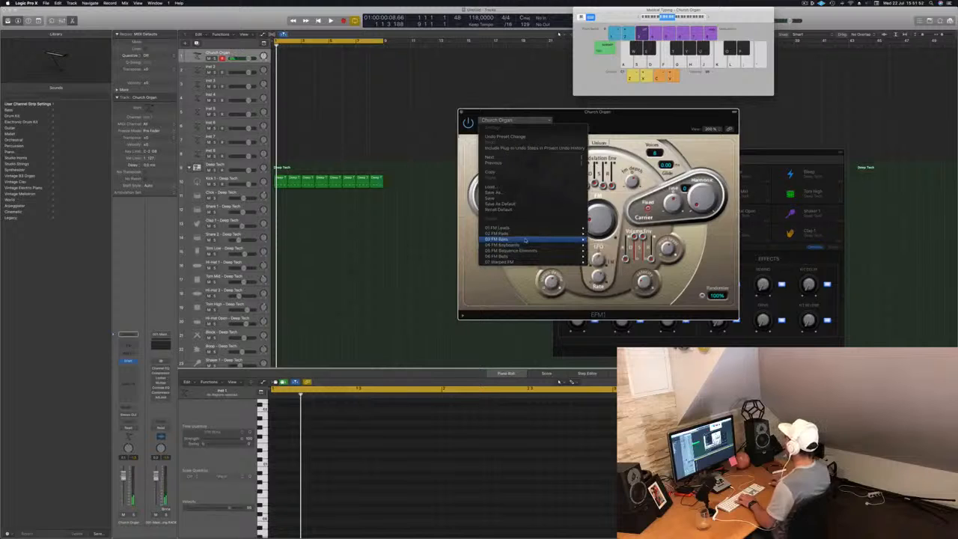
mouse_move(553, 242)
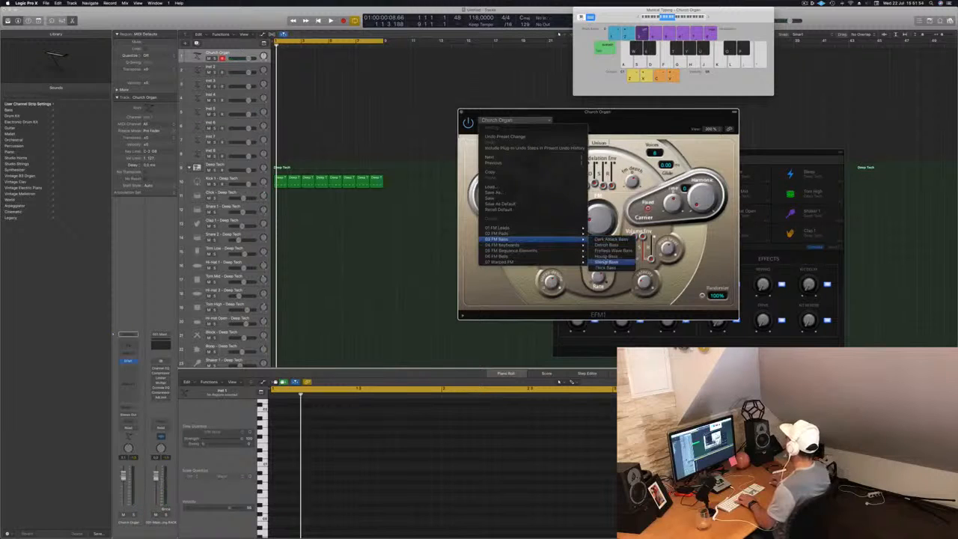
left_click(606, 256)
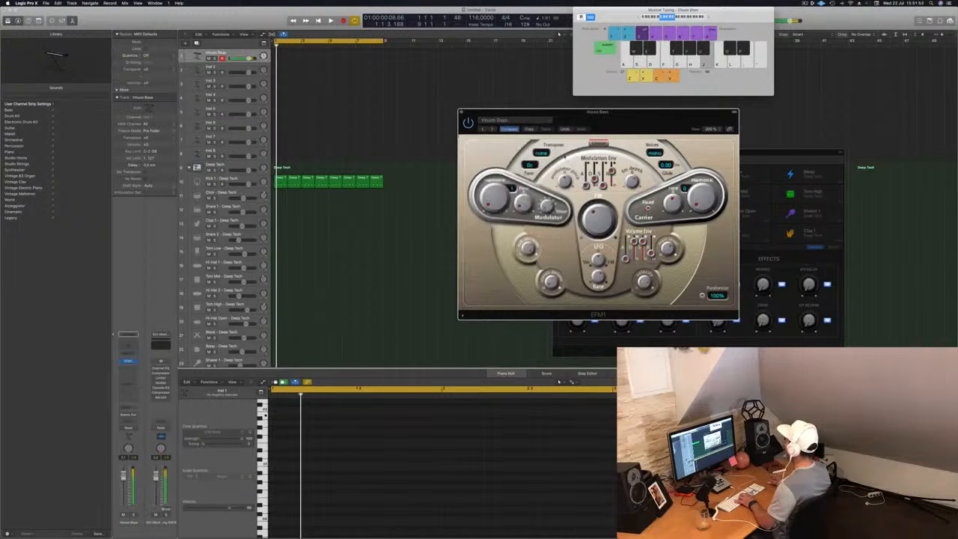
left_click(492, 129)
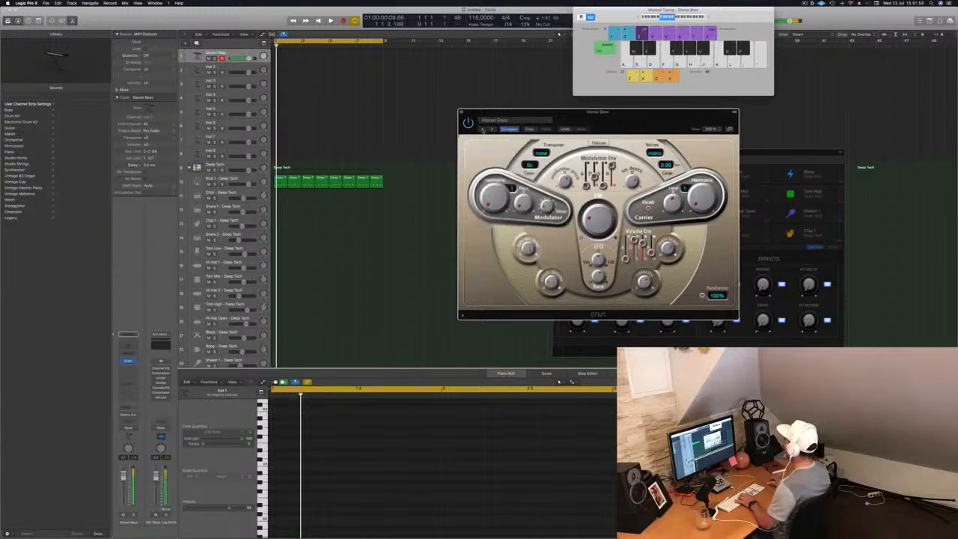
key("h")
left_click(483, 129)
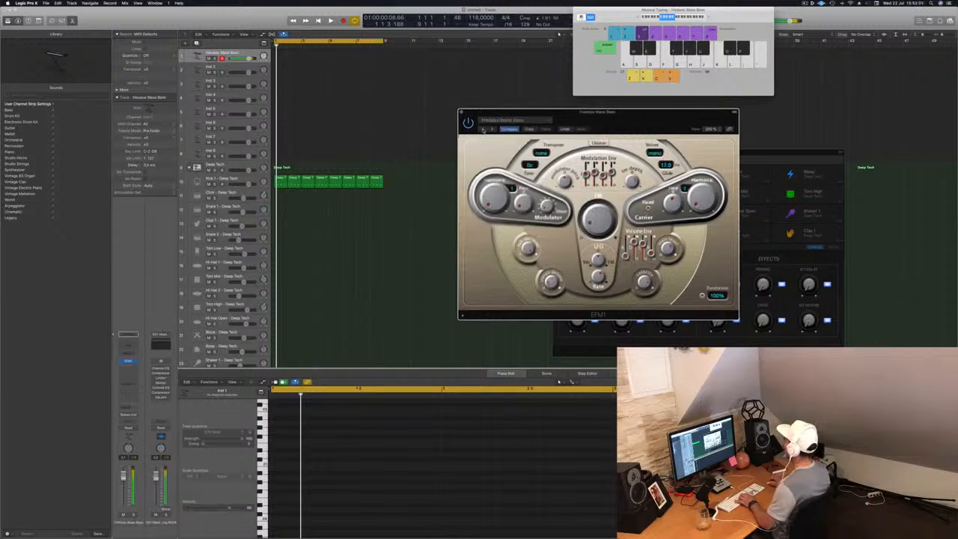
left_click(483, 129)
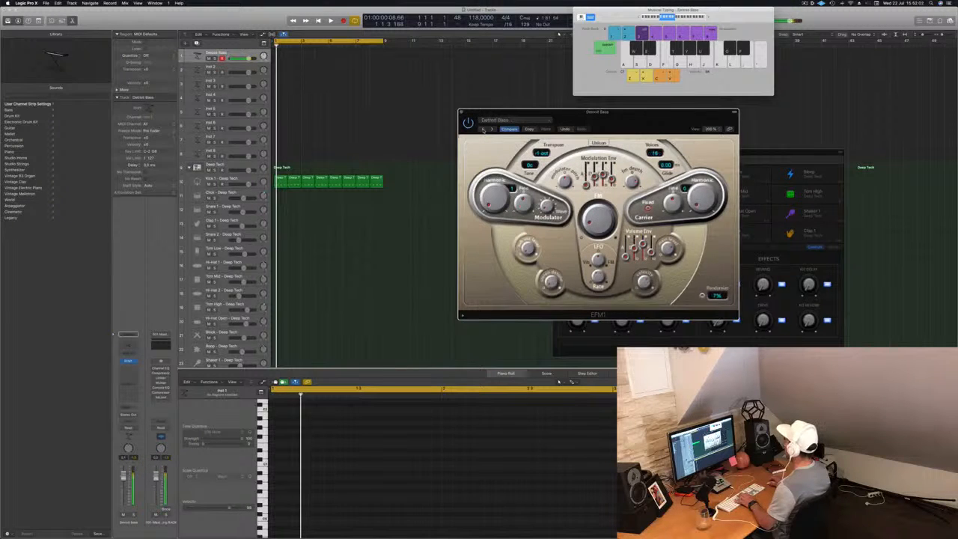
left_click(483, 130)
left_click(483, 130)
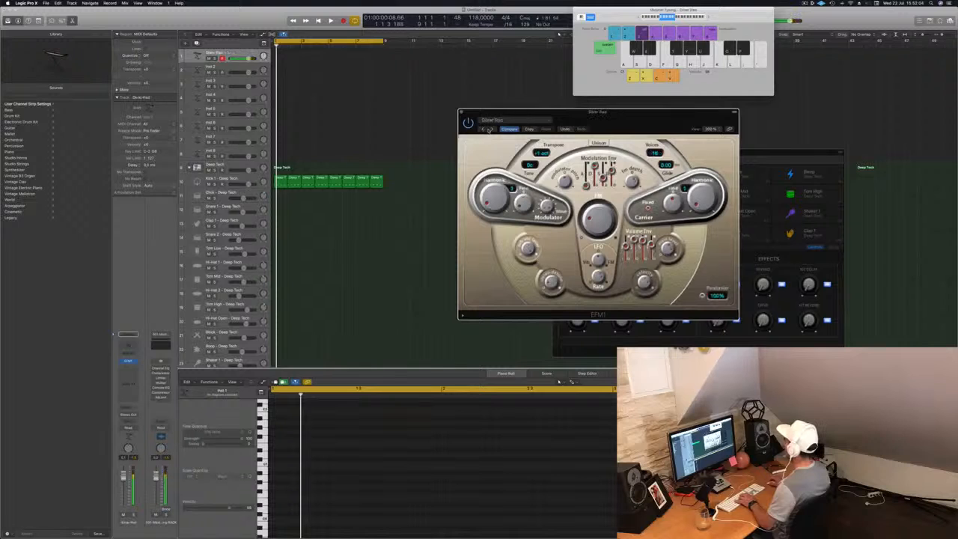
left_click(492, 129)
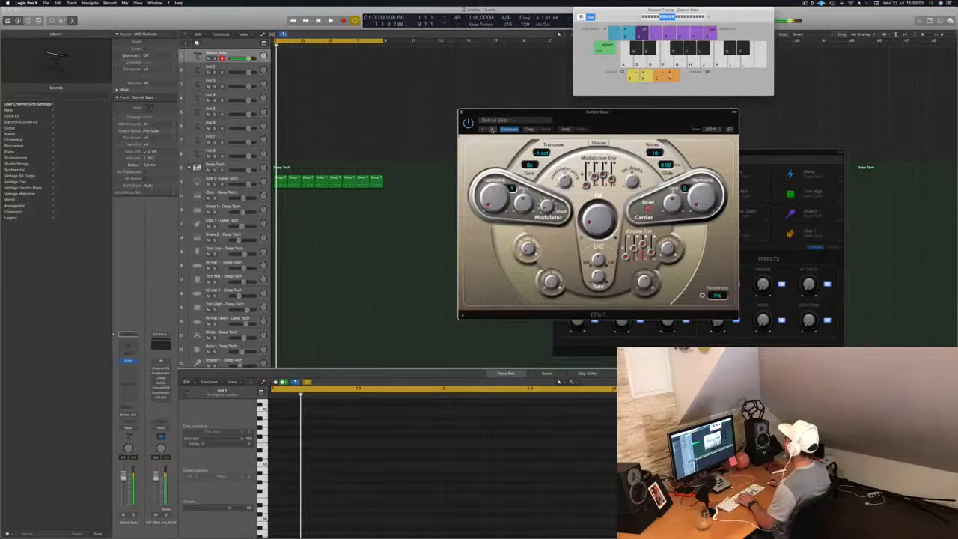
Switch the EFM1 sound to House Bass and audition it with a few test notes.
left_click(492, 129)
left_click(491, 129)
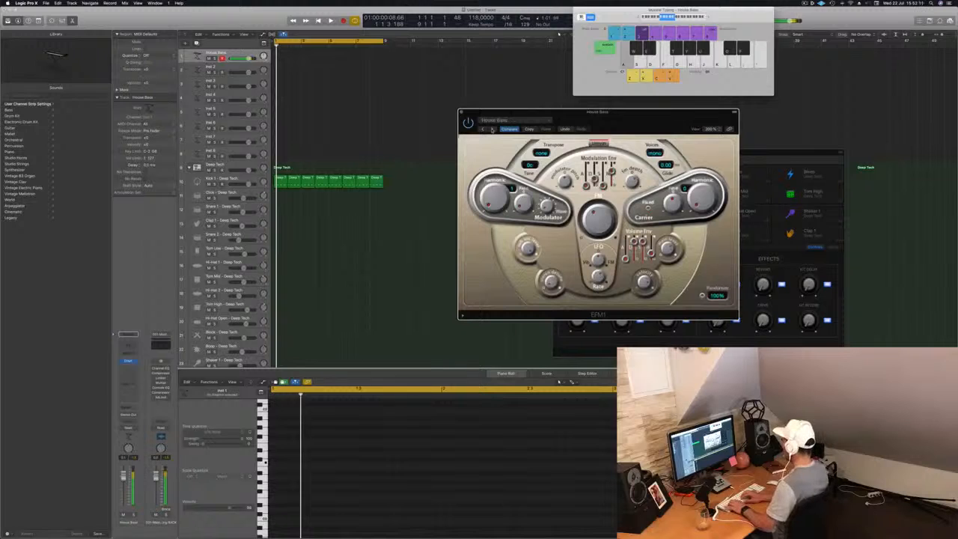
key("s")
key("d")
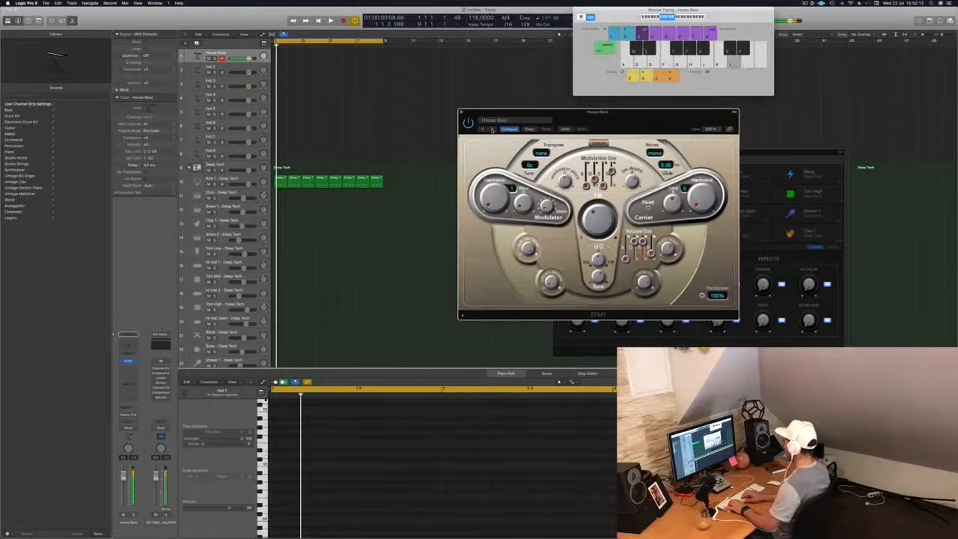
Play the drum loop, lower the House Bass track's volume and rehearse a bass riff over the beat with Musical Typing.
key("space")
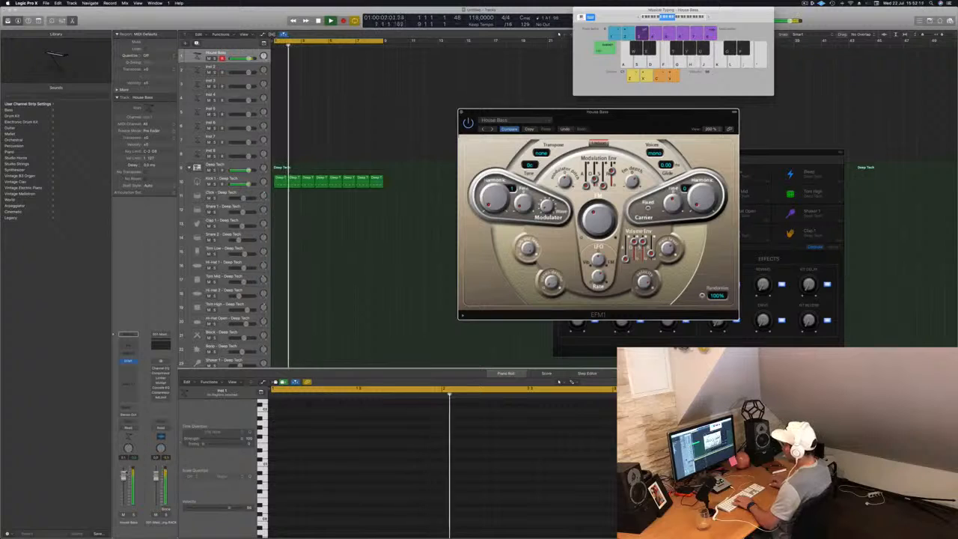
left_click_drag(124, 490, 124, 494)
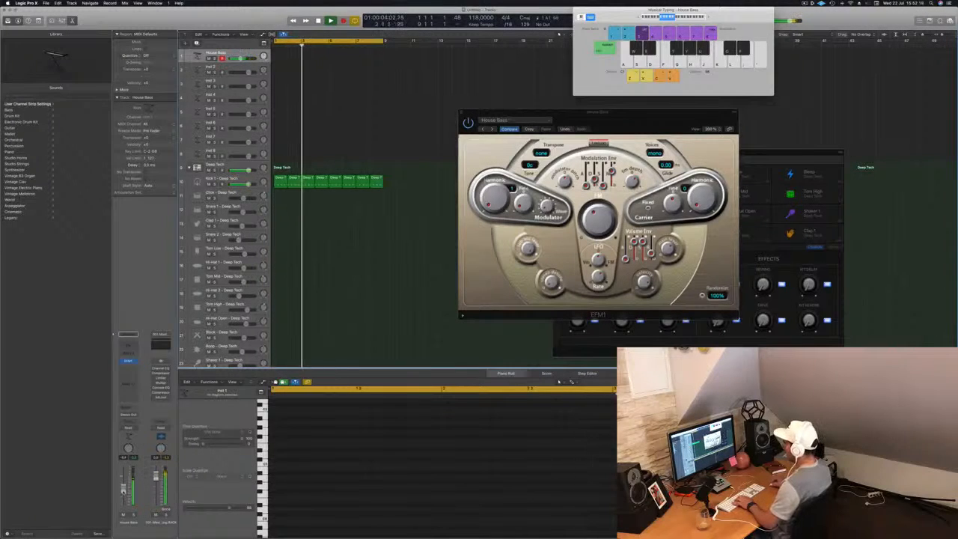
key("h")
key("h")
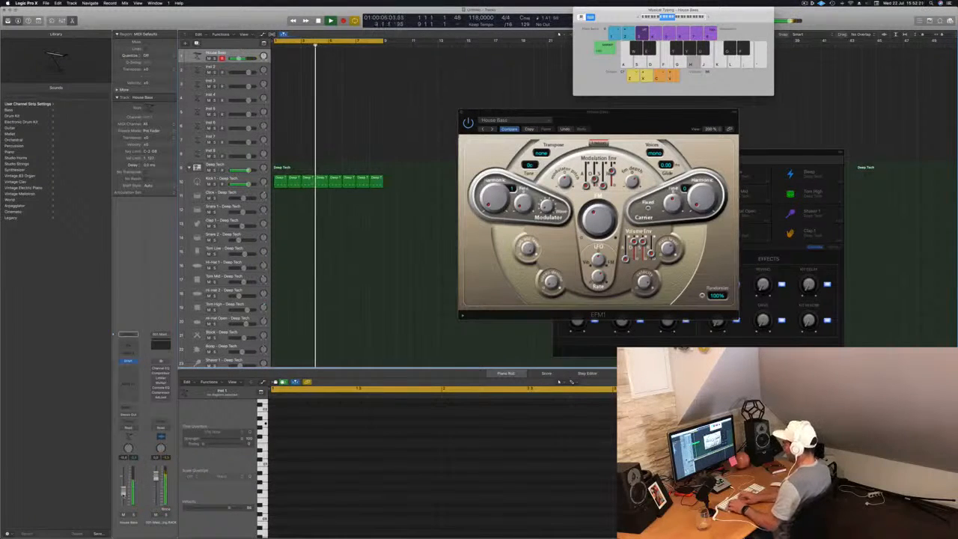
key("k")
key("j")
key("h")
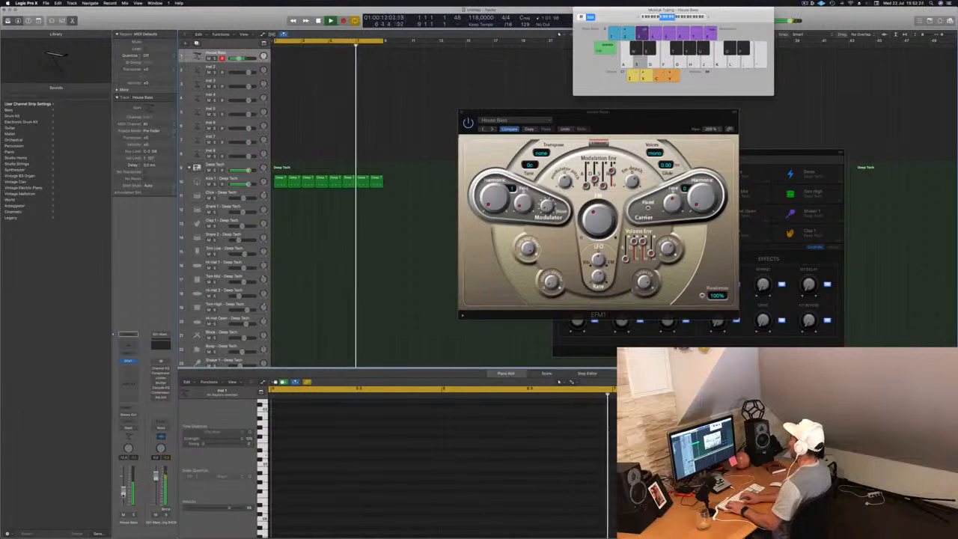
key("s")
key("s")
key("s")
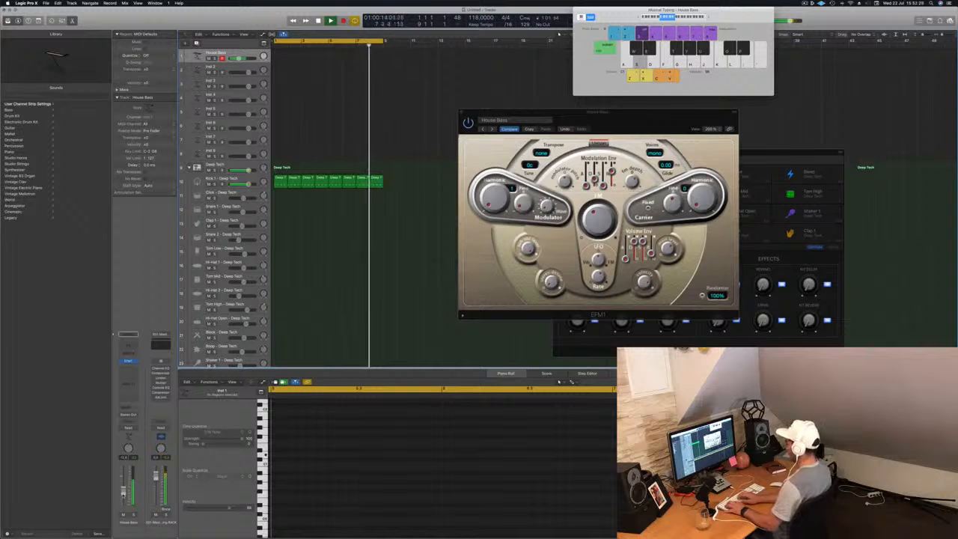
key("h")
key("h")
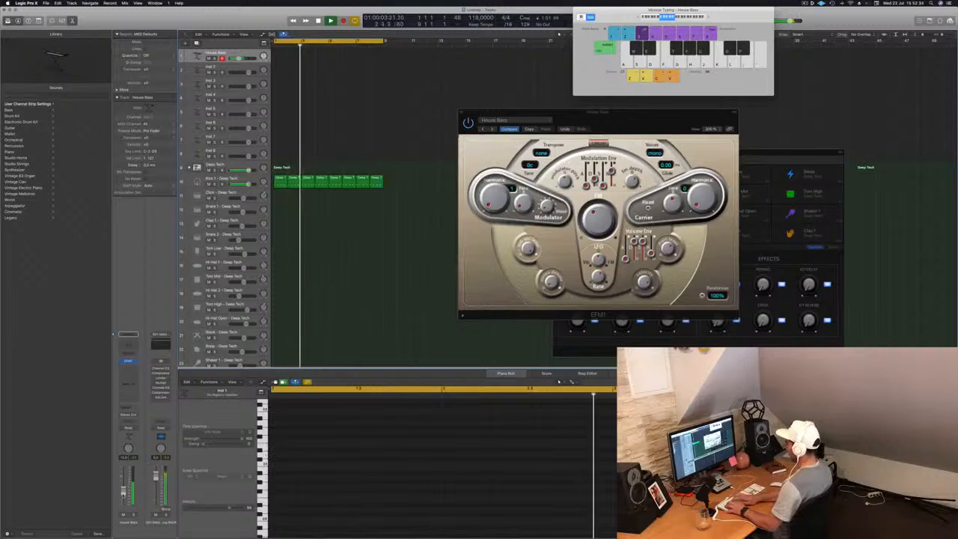
Record the repeating House Bass riff on the first instrument track from bar 3 to the end of the loop.
key("r")
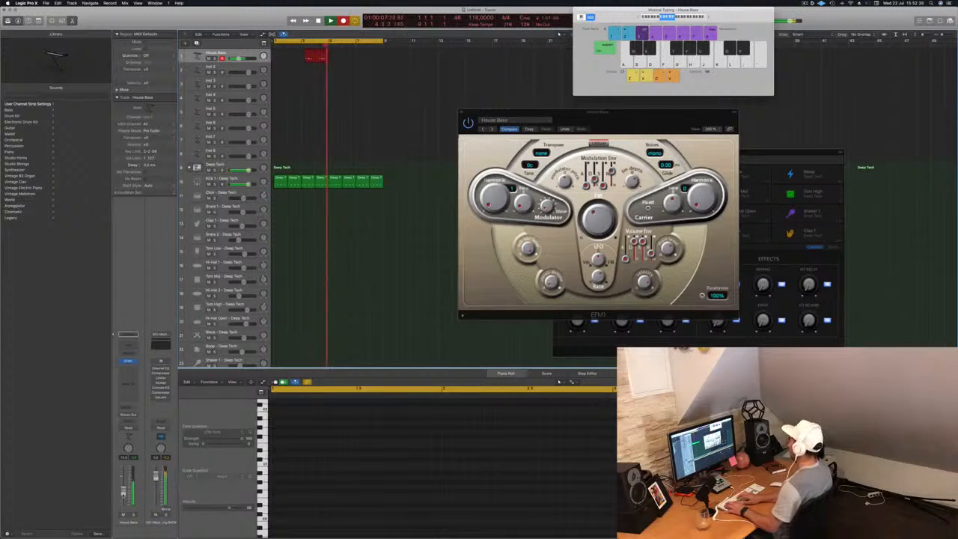
key("a")
key("a")
key("d")
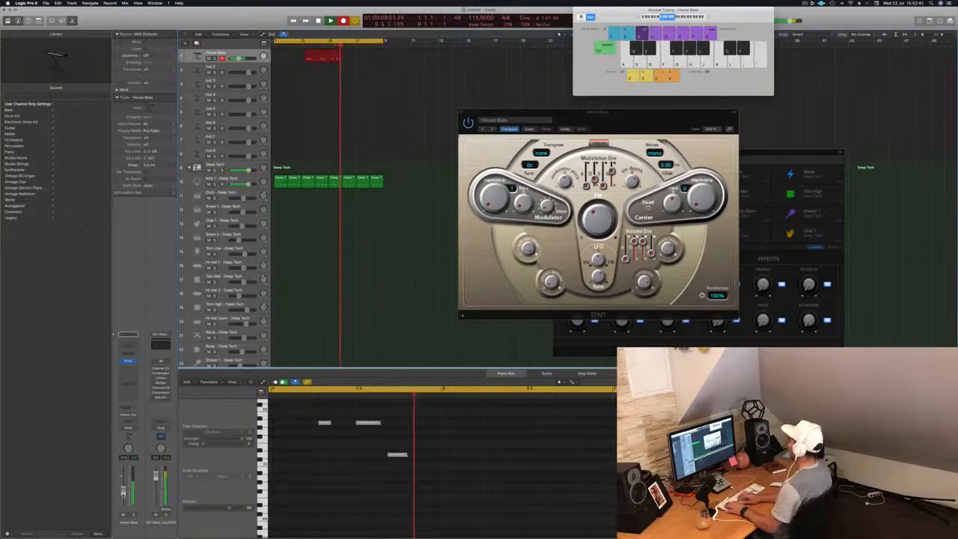
key("a")
key("a")
key("d")
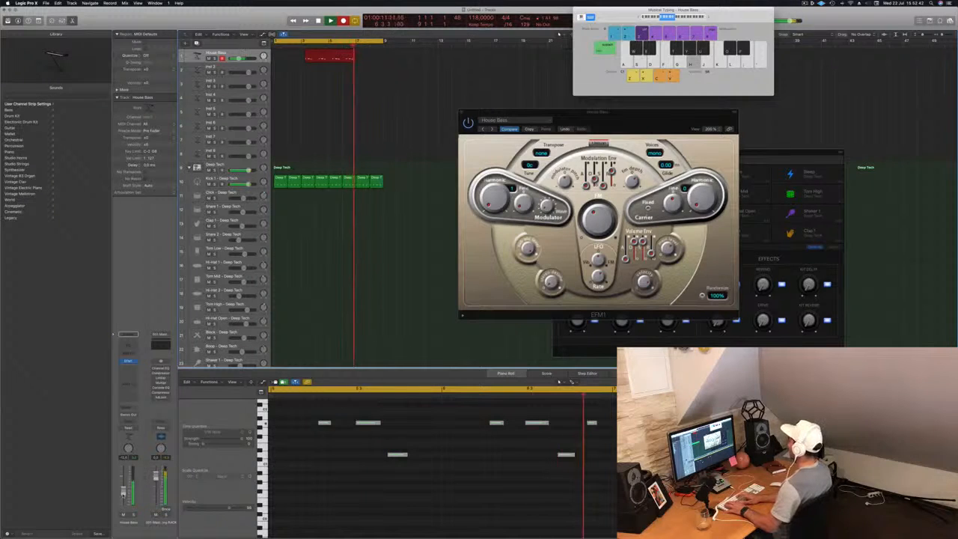
key("a")
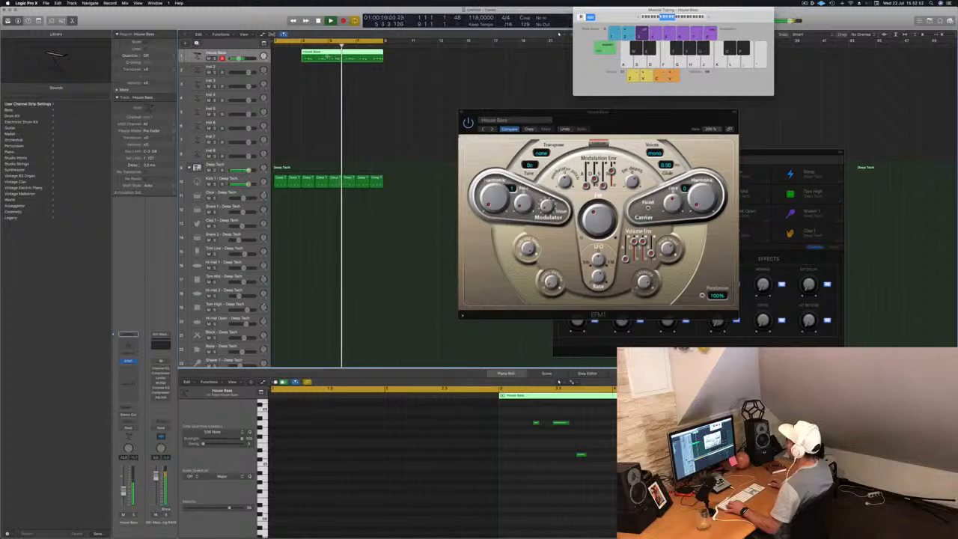
Delete the first two bars of the recorded House Bass region and move the remaining part to bar 1.
left_click(317, 54)
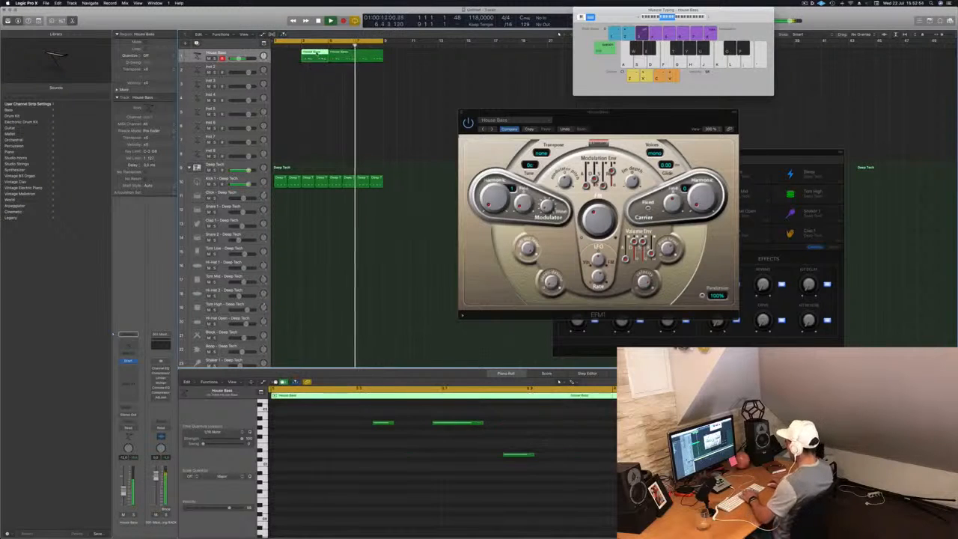
key("Delete")
left_click_drag(355, 54, 301, 55)
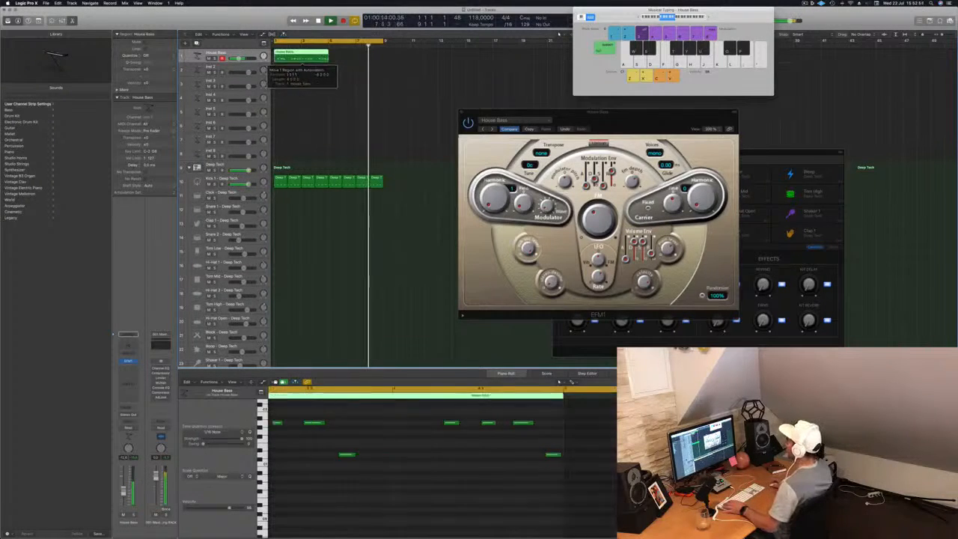
Quantize all notes of the House Bass region to 1/16 and play it from the project start.
left_click(431, 472)
key("super+a")
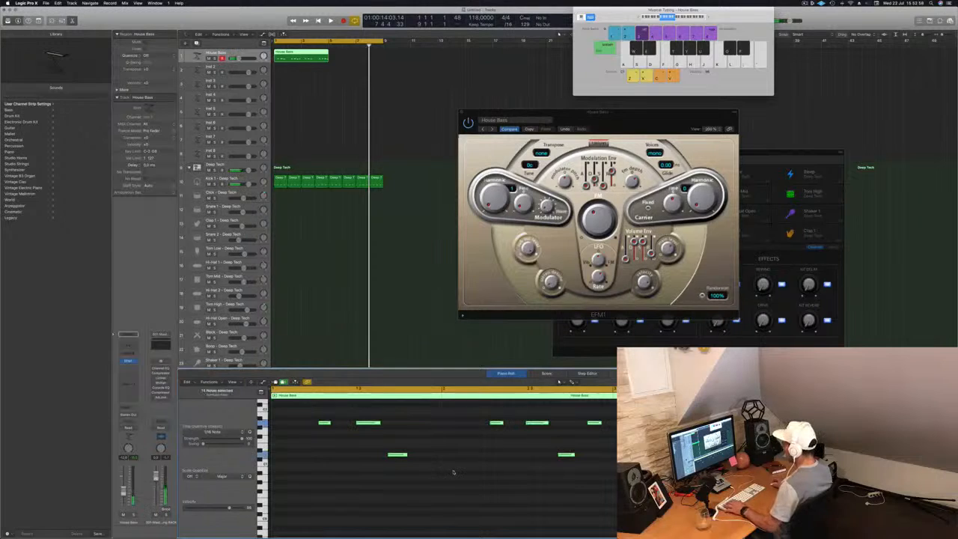
key("Return")
key("space")
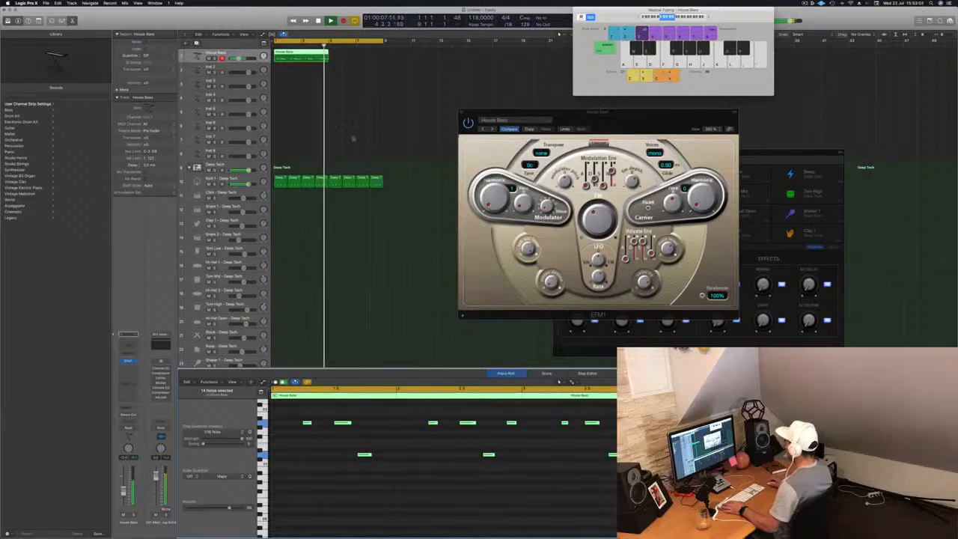
key("Return")
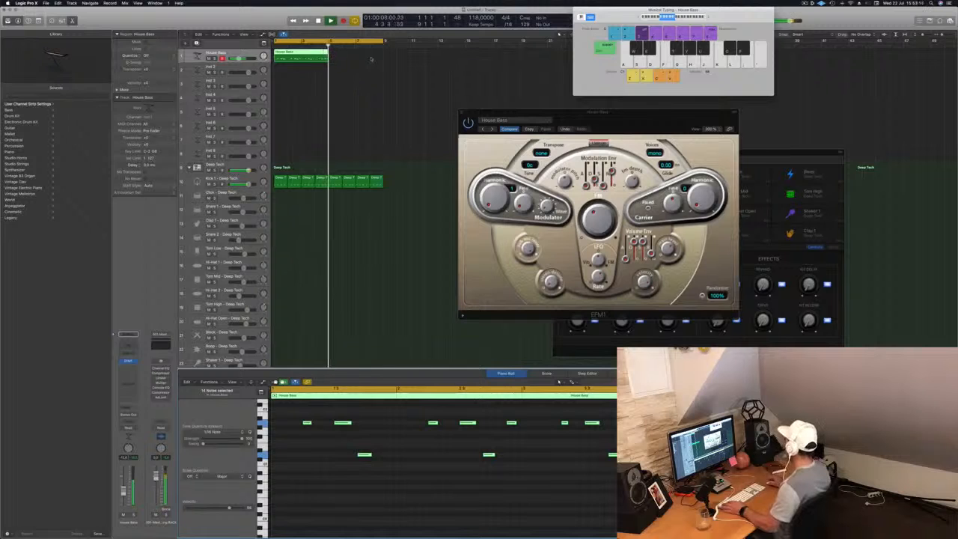
Keep only the second half of the House Bass region, split at bar 3 and moved to bar 1, and play from the start.
key("space")
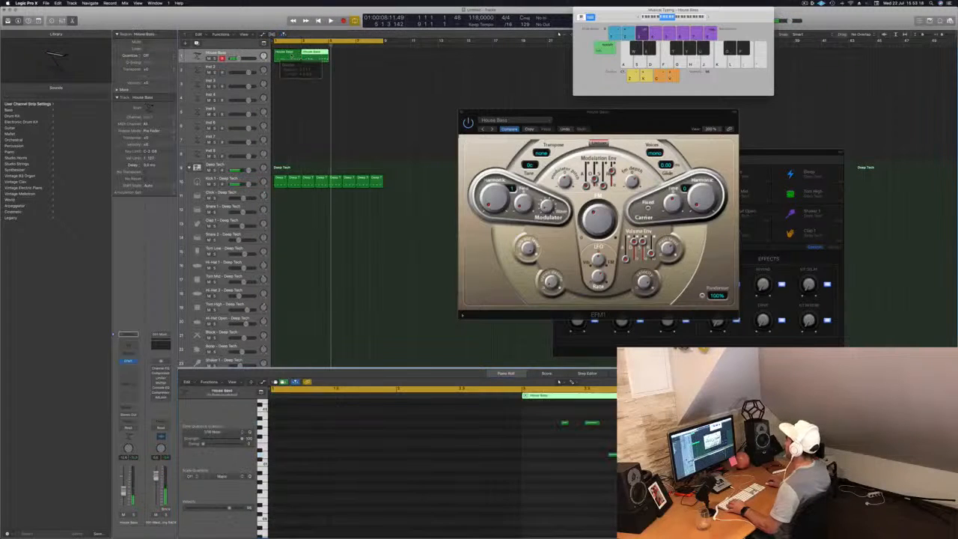
left_click_drag(275, 57, 300, 54)
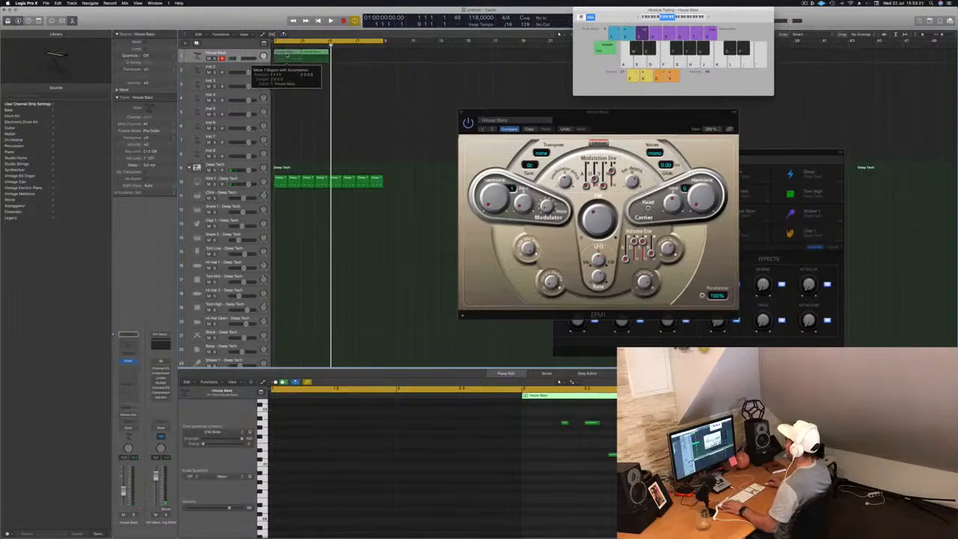
key("super+z")
key("Return")
key("space")
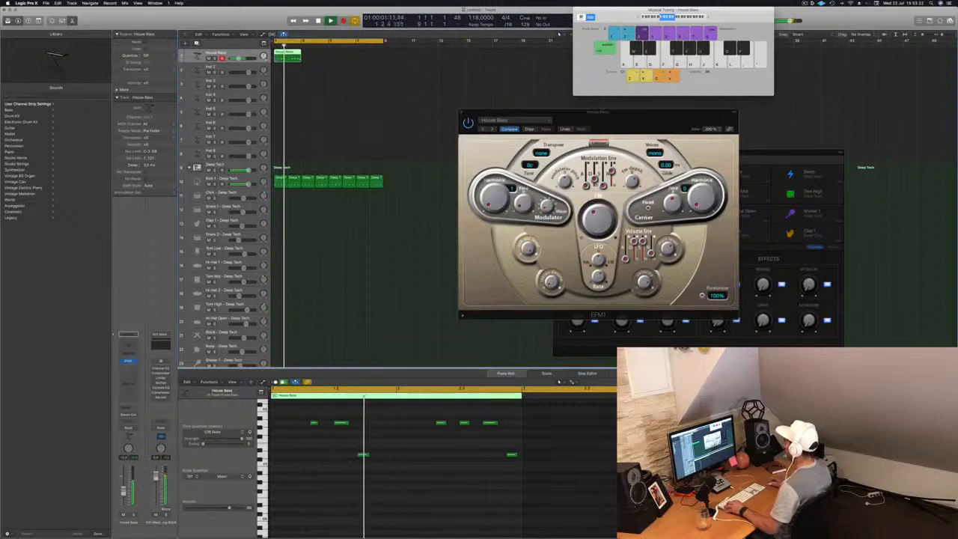
Try an earlier position for the first bass note, and copy the two-bar House Bass region until it fills the loop to bar 9.
scroll(303, 485, "up", 3)
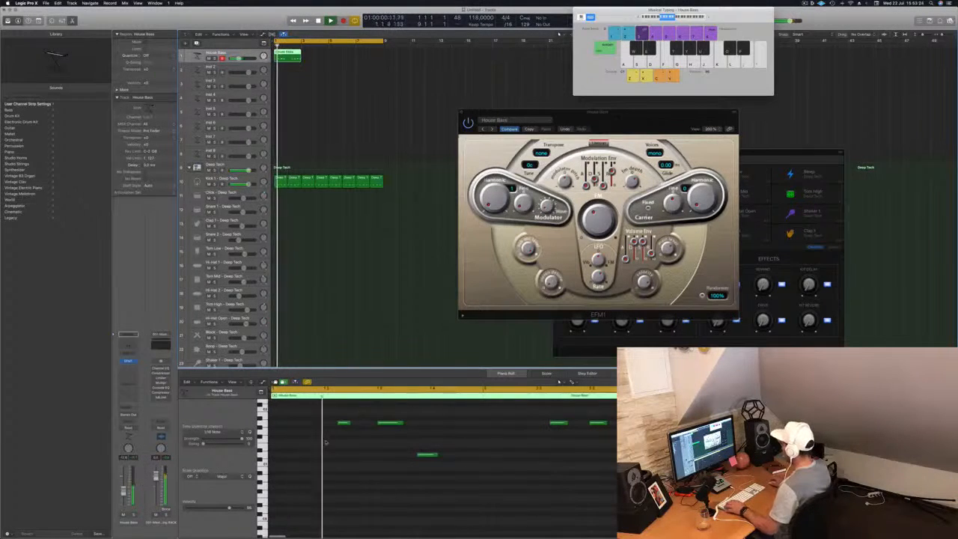
left_click(343, 423)
left_click_drag(342, 424, 292, 428)
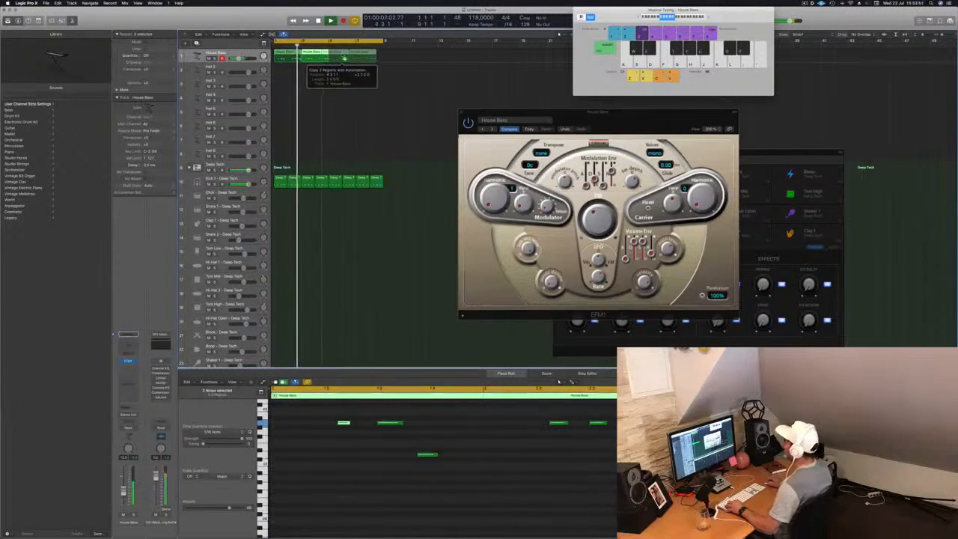
left_click_drag(349, 59, 349, 60)
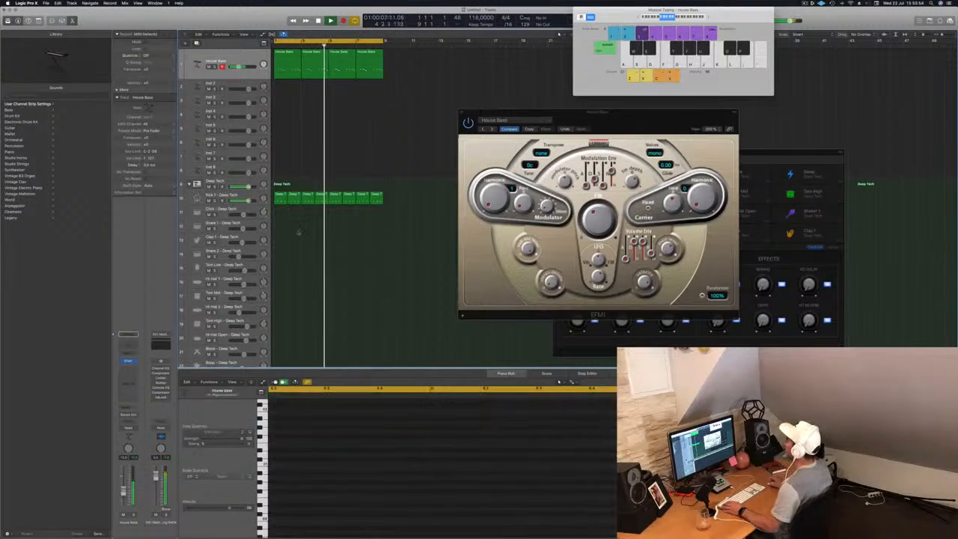
Copy the first kick region to the Snare 1 track and raise its four notes to the Snare 1 pitch.
scroll(277, 172, "down", 1)
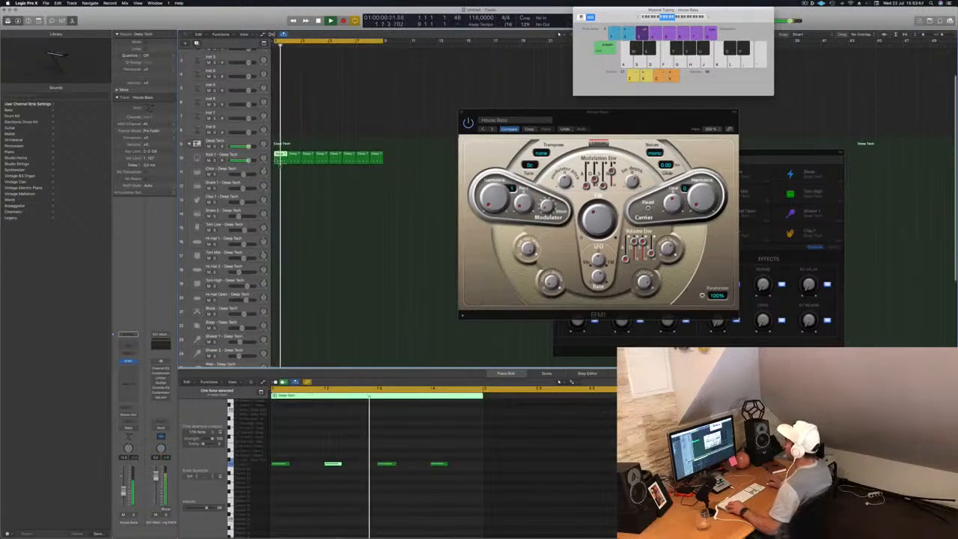
left_click_drag(278, 173, 281, 187)
left_click_drag(274, 452, 445, 479)
key("alt+Up")
key("alt+Up")
key("alt+Up")
key("alt+Up")
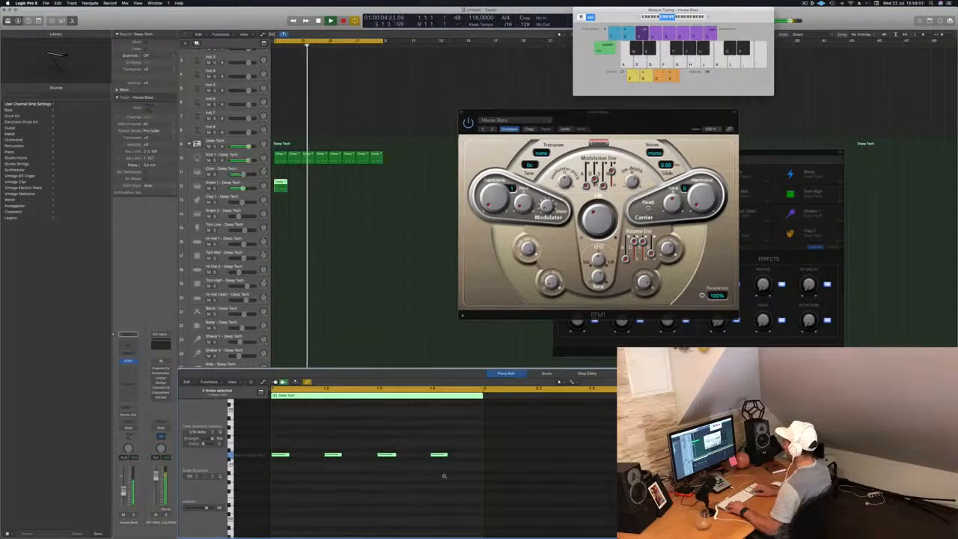
Shift the four snare notes an eighth note later and delete the first and third of them.
key("alt+Right")
key("alt+Right")
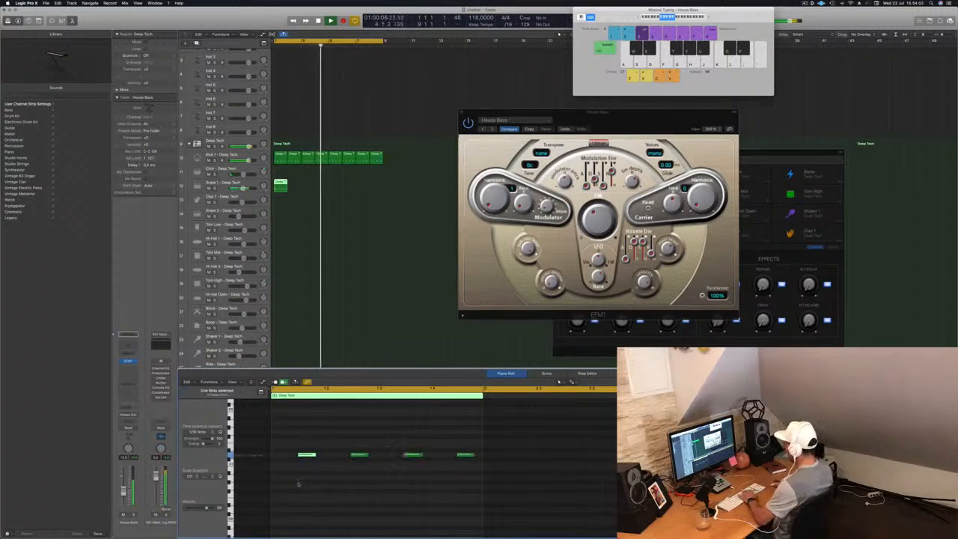
left_click(306, 455)
key("Delete")
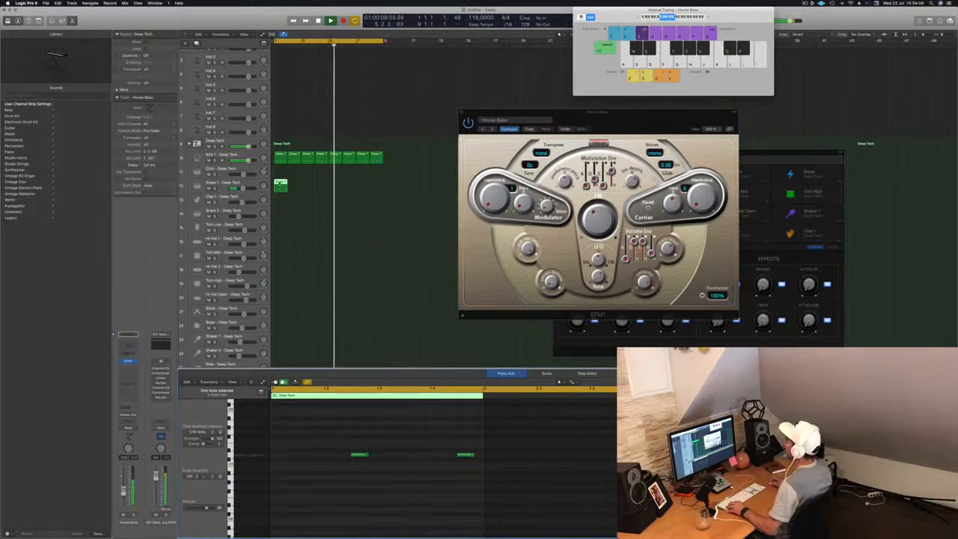
Repeat the one-bar Snare 1 region up to bar 9 and lower the Snare 1 track's volume slightly.
left_click_drag(281, 186, 372, 187)
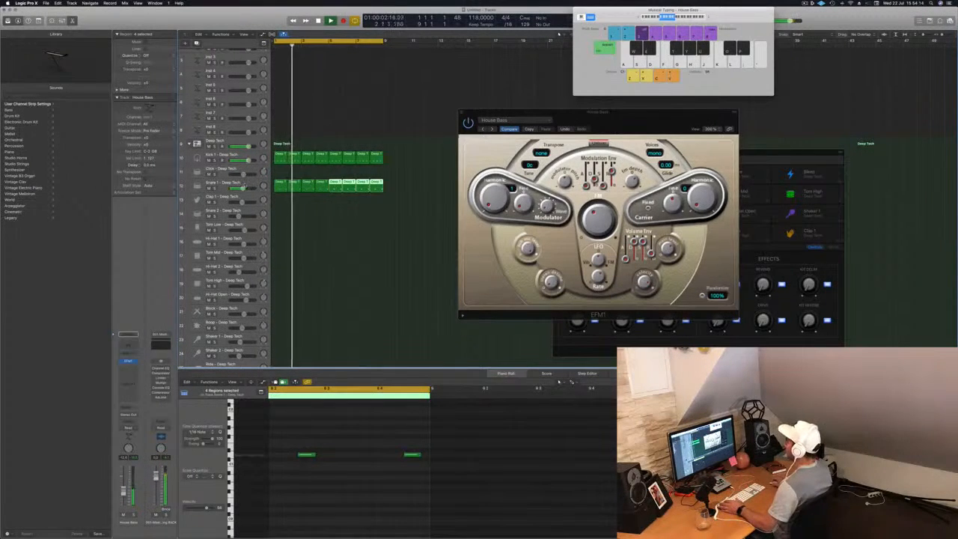
left_click(244, 185)
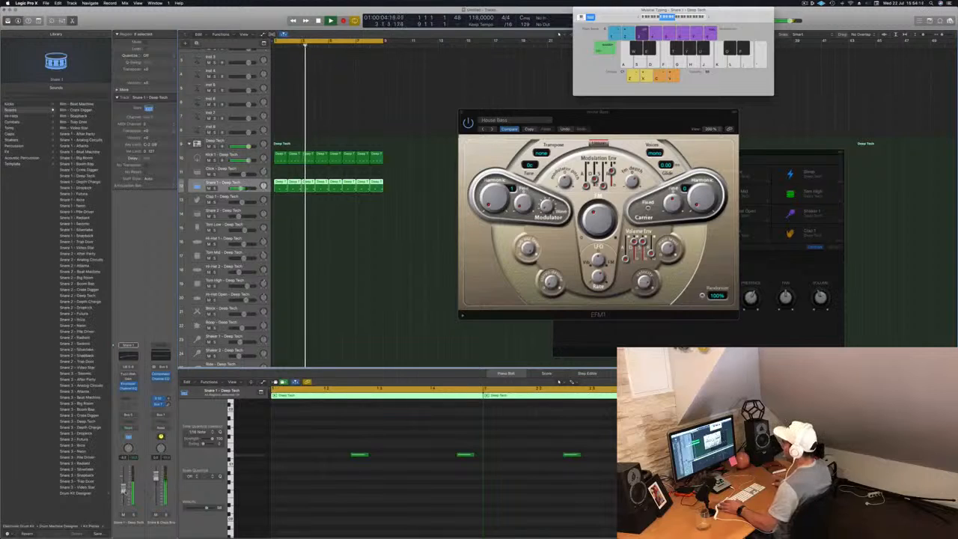
left_click(385, 315)
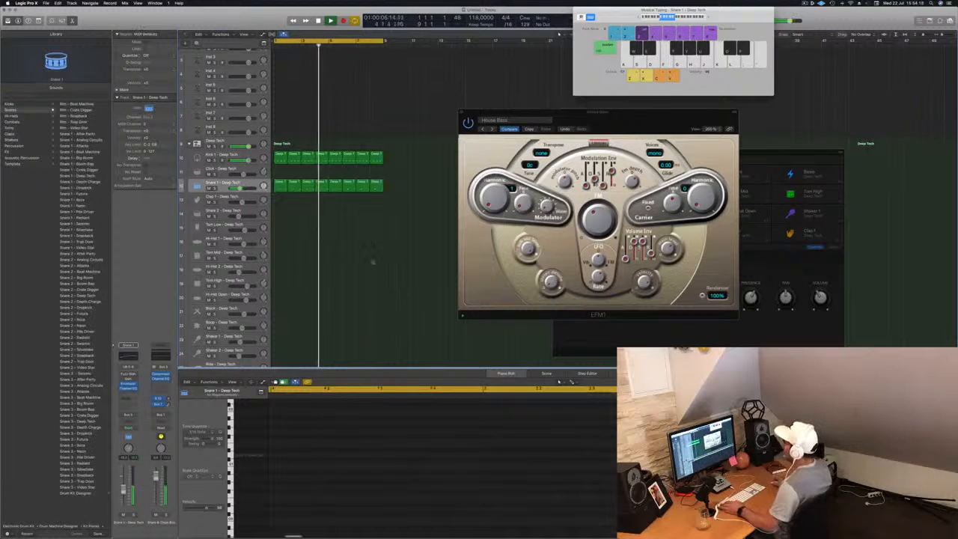
Copy the first kick region to the Tom Low track, raise its four notes to the tom's pitch and shift them an eighth note later.
left_click_drag(280, 157, 280, 226)
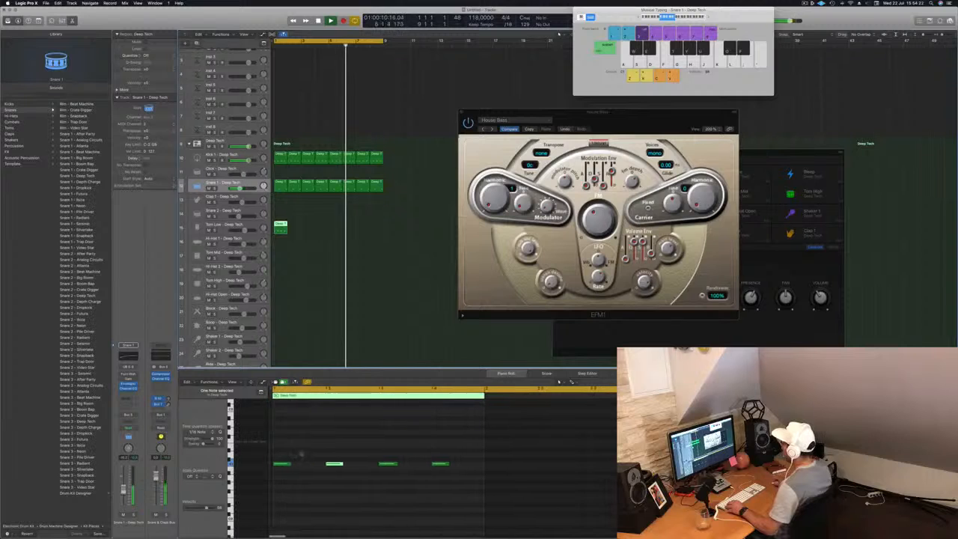
left_click_drag(272, 452, 503, 490)
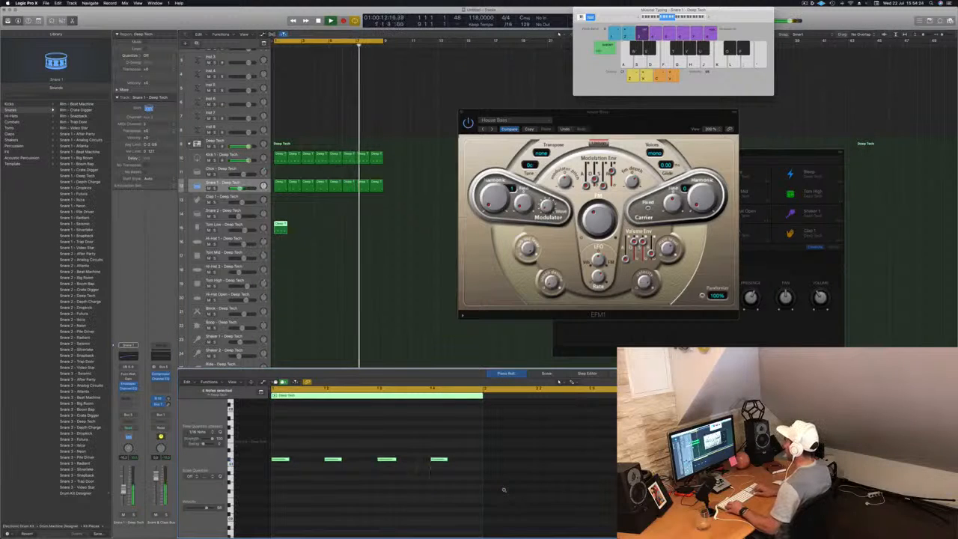
key("alt+Up")
key("alt+Up")
key("alt+Up")
key("alt+Up")
key("alt+Up")
key("alt+Up")
key("alt+Right")
key("alt+Right")
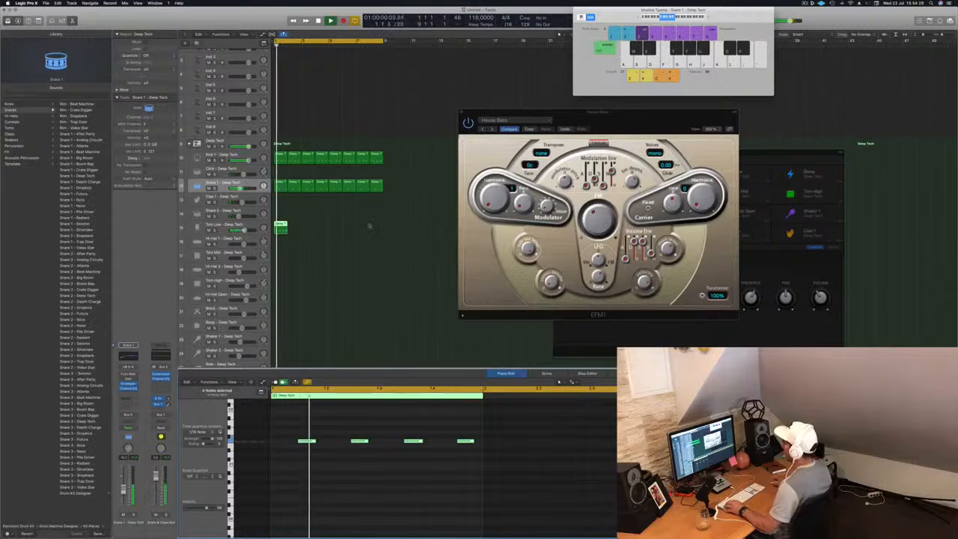
Repeat the one-bar Tom Low region up to bar 9 and open the Stereo Delay on the Tom Low channel.
left_click_drag(281, 226, 337, 231)
left_click(10, 128)
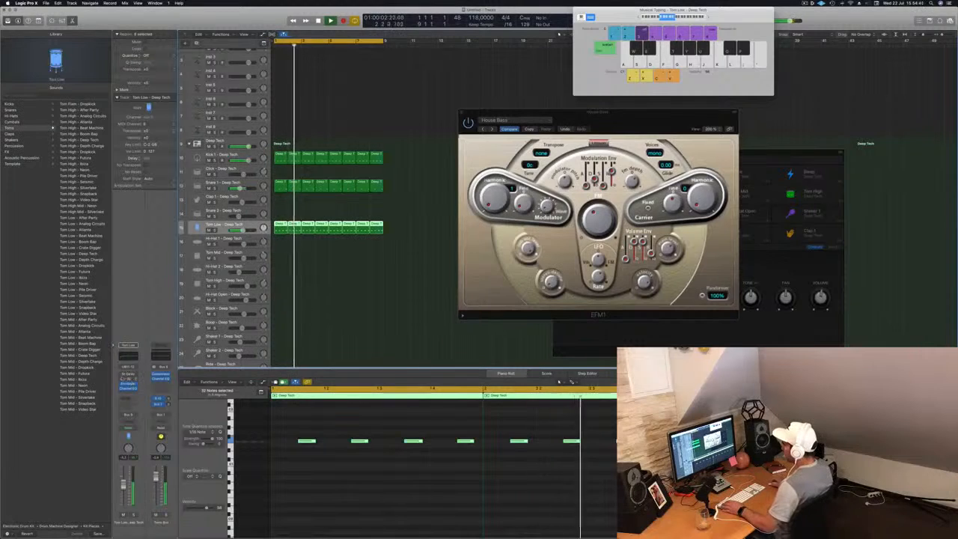
left_click(128, 374)
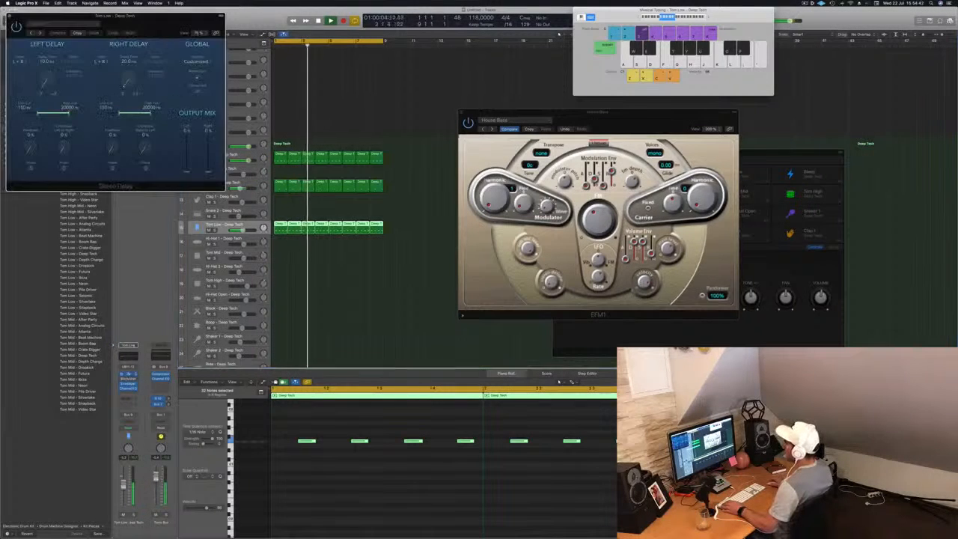
Step the Tom Low channel's Stereo Delay through its presets to Dual 1/2 Note Feedback and lower the left and right output mix.
left_click_drag(125, 26, 379, 69)
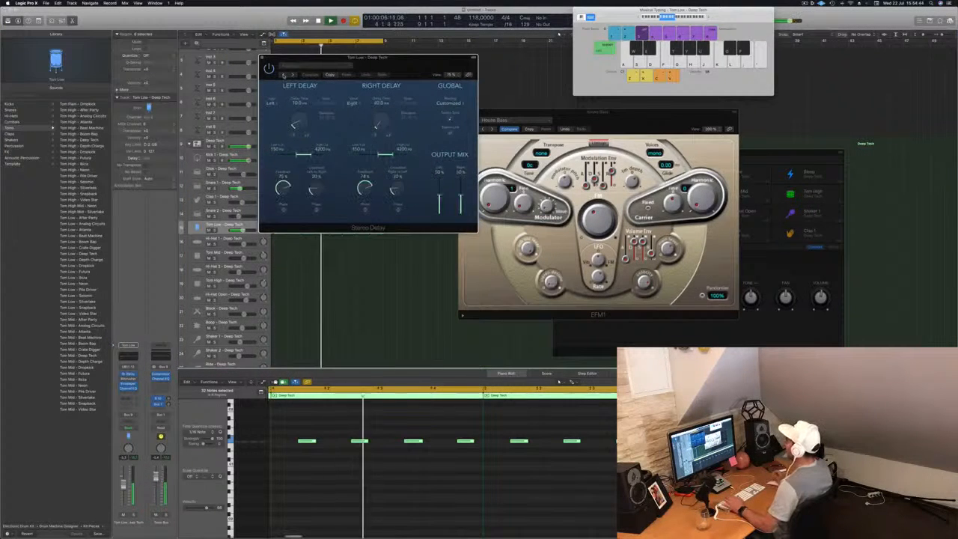
left_click(283, 75)
left_click(284, 75)
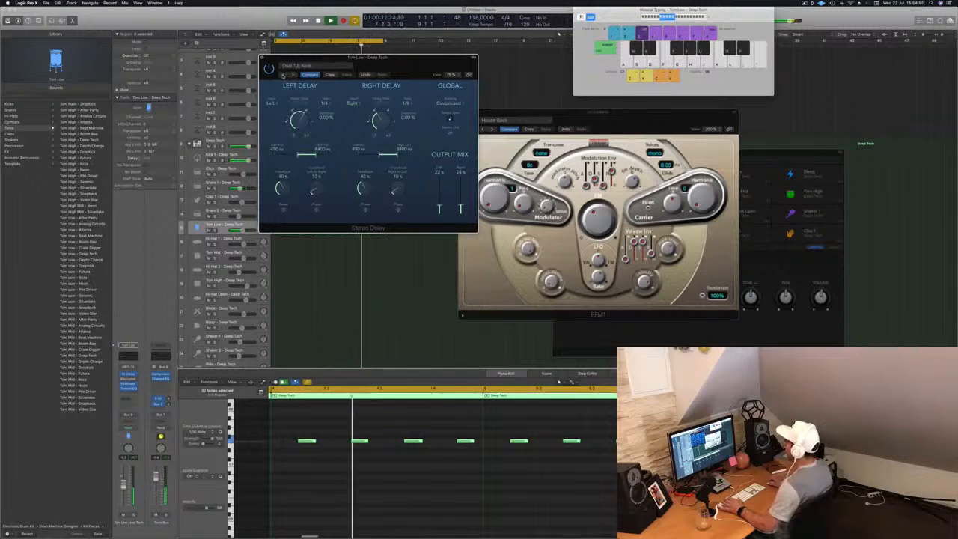
left_click(284, 75)
left_click(283, 76)
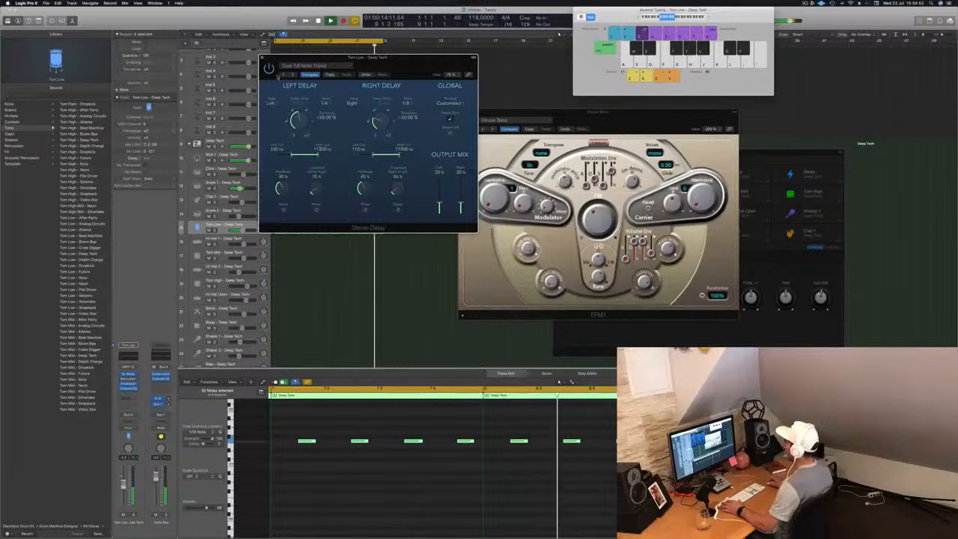
left_click(283, 75)
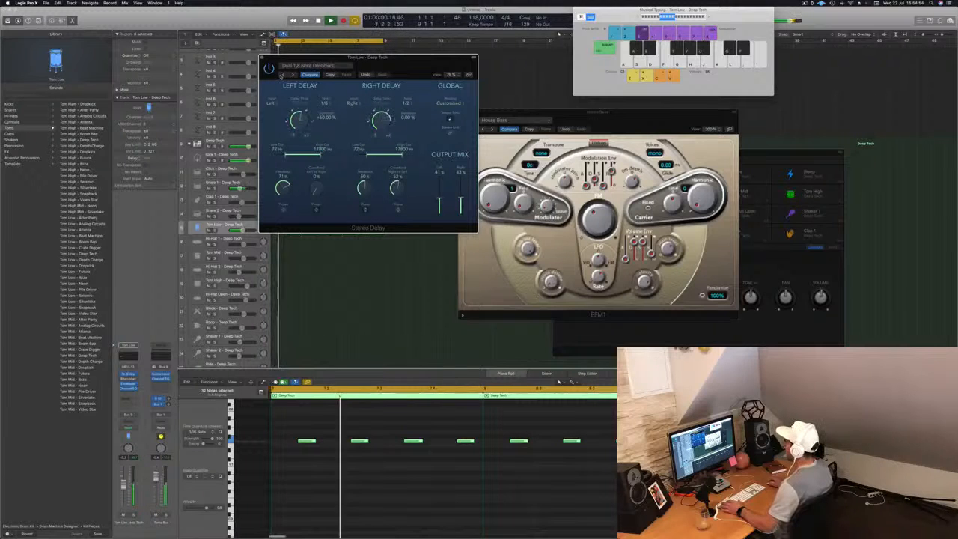
left_click(284, 76)
left_click_drag(283, 75, 330, 92)
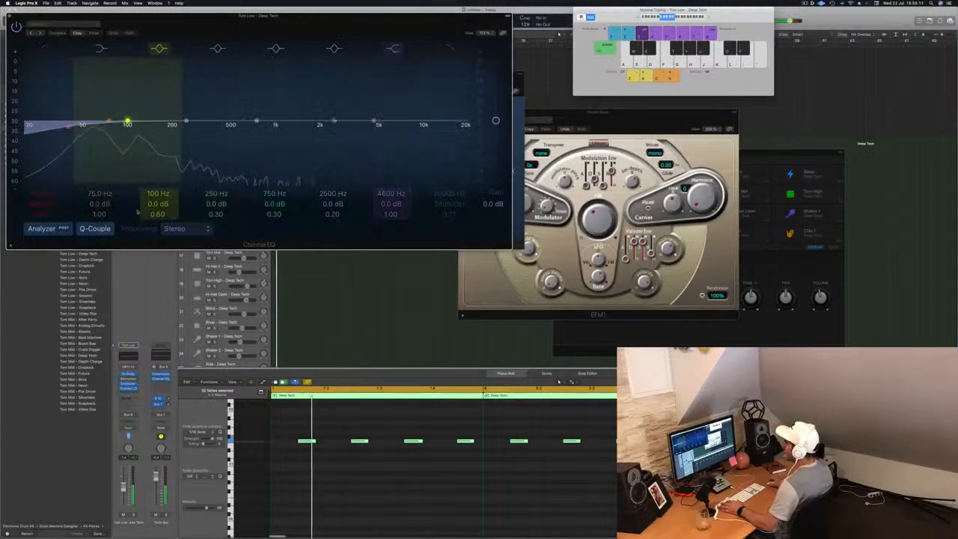
Enable a steep low cut at about 96 Hz with a 48 dB/Oct slope in the Tom Low's Channel EQ and close the effect windows.
left_click(43, 48)
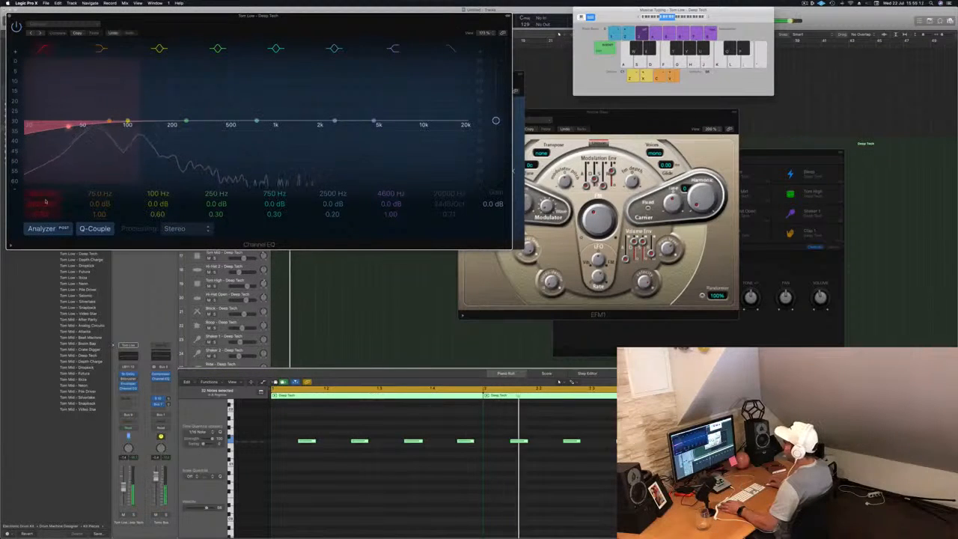
left_click_drag(42, 211, 44, 184)
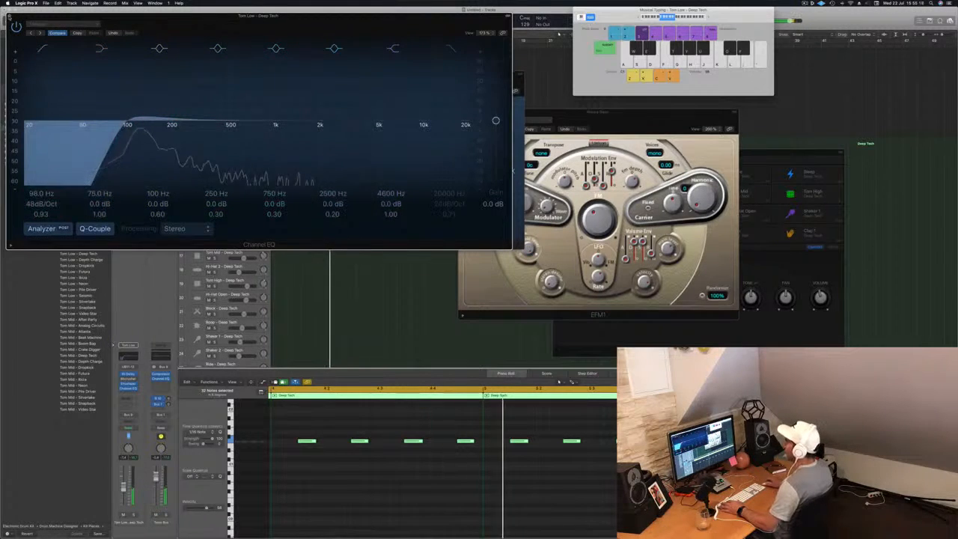
left_click(9, 15)
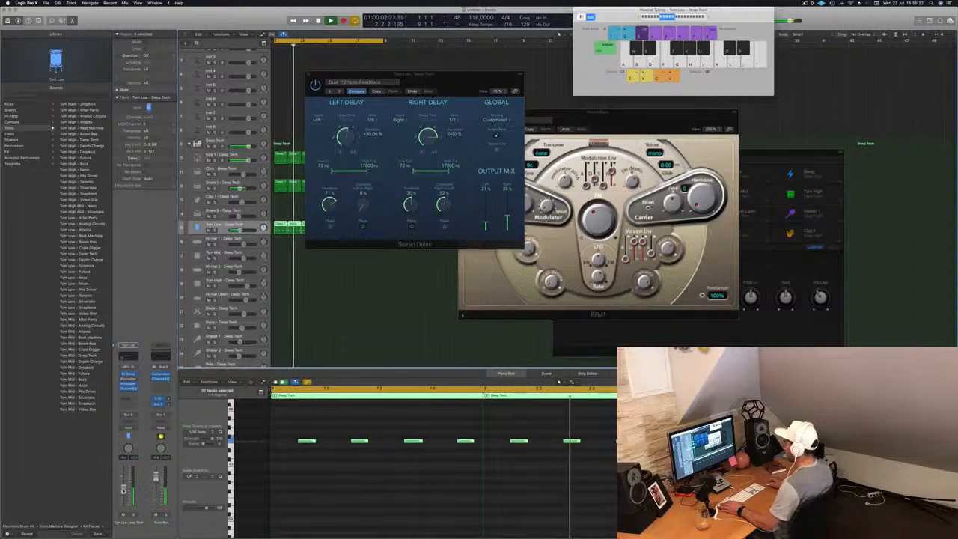
left_click_drag(376, 90, 412, 97)
left_click(345, 80)
Copy the first kick region to the Hi-Hat 2 track and raise its four notes to the hi-hat's pitch.
scroll(274, 306, "down", 3)
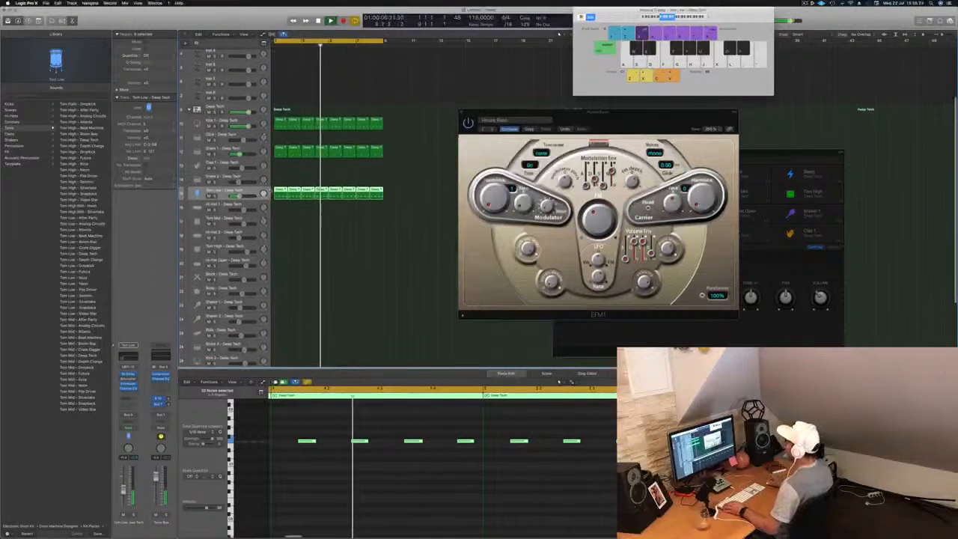
left_click_drag(280, 116, 281, 231)
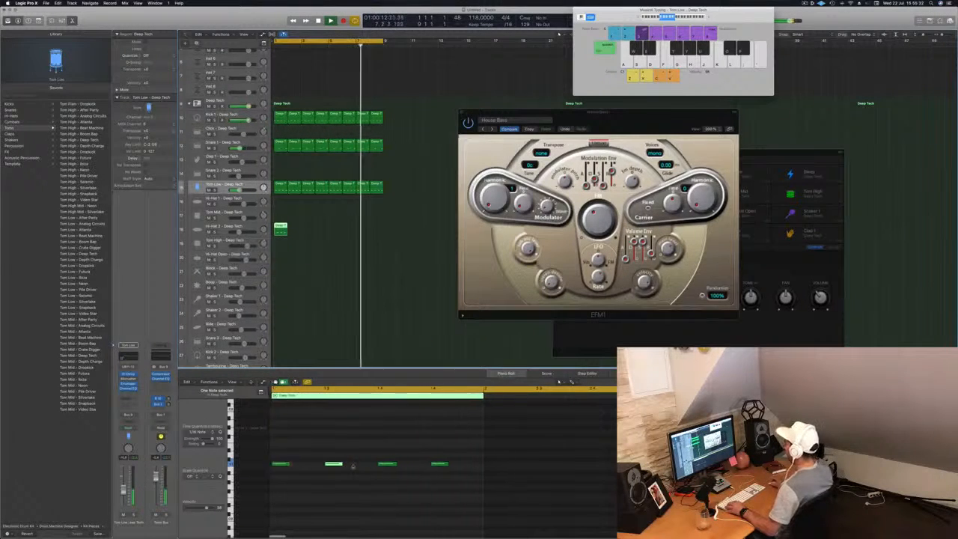
left_click_drag(269, 448, 443, 502)
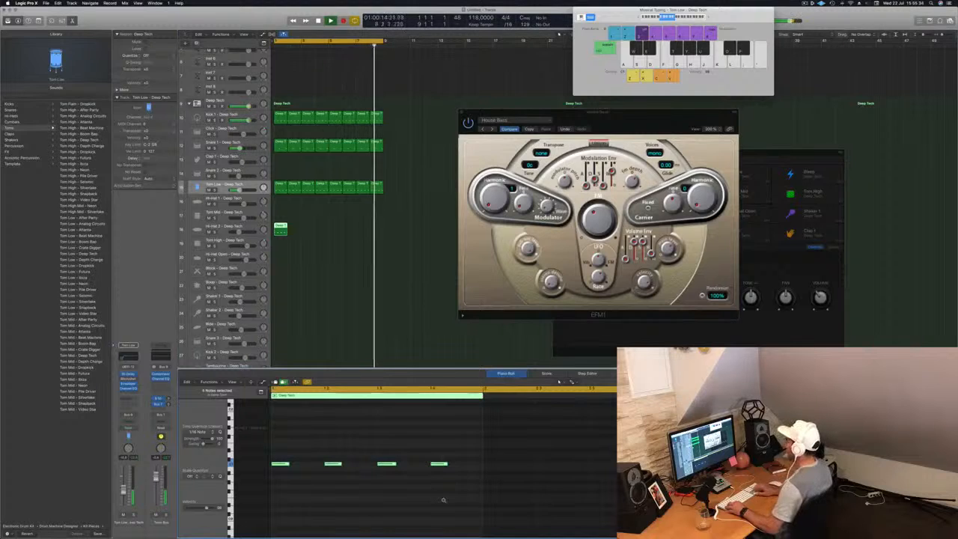
key("alt+Up")
key("alt+Up")
key("alt+Up")
key("alt+Up")
key("alt+Up")
key("alt+Up")
key("alt+Up")
key("alt+Up")
key("alt+Up")
key("alt+Up")
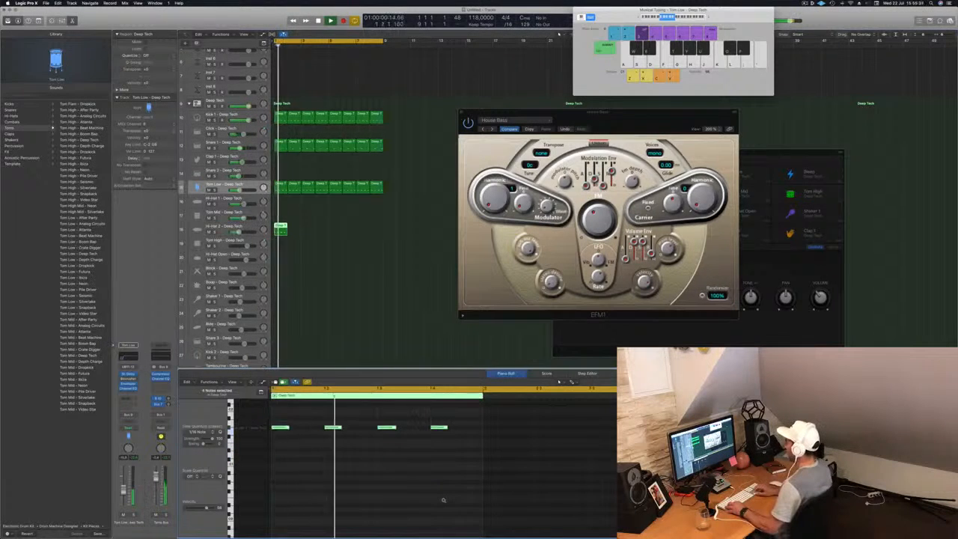
Shift the four Hi-Hat 2 notes an eighth note later and repeat the one-bar region up to bar 9.
key("alt+Right")
key("alt+Right")
key("alt+Right")
key("alt+Right")
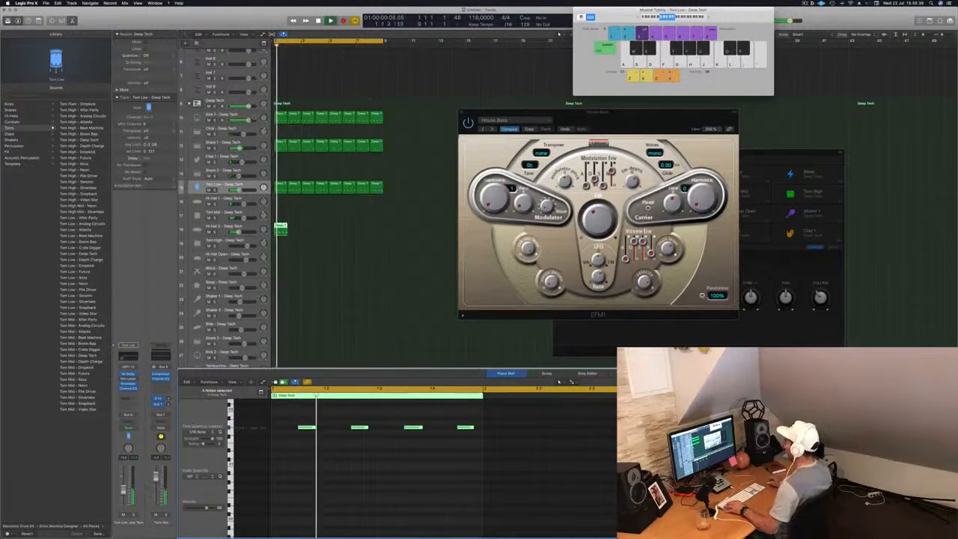
left_click_drag(281, 231, 360, 234)
Copy the first Hi-Hat 2 region to the Ride track and move its four notes to the ride's pitch, on the beats.
scroll(322, 255, "down", 2)
scroll(314, 261, "down", 2)
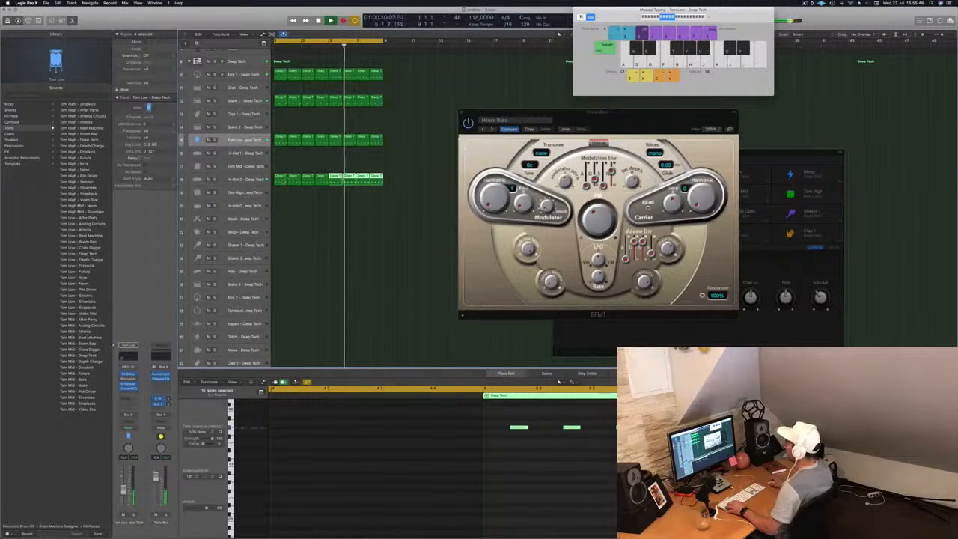
left_click_drag(281, 178, 281, 271)
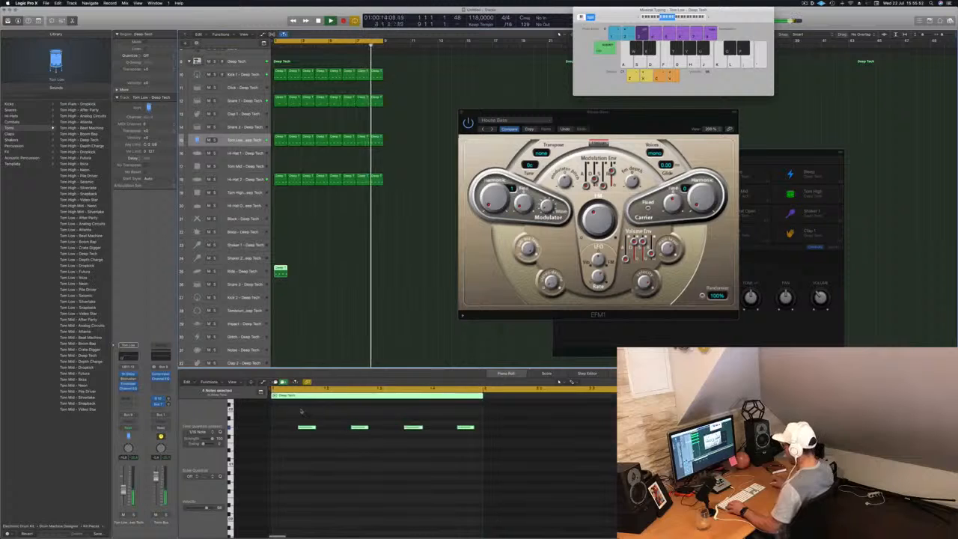
scroll(552, 461, "down", 3)
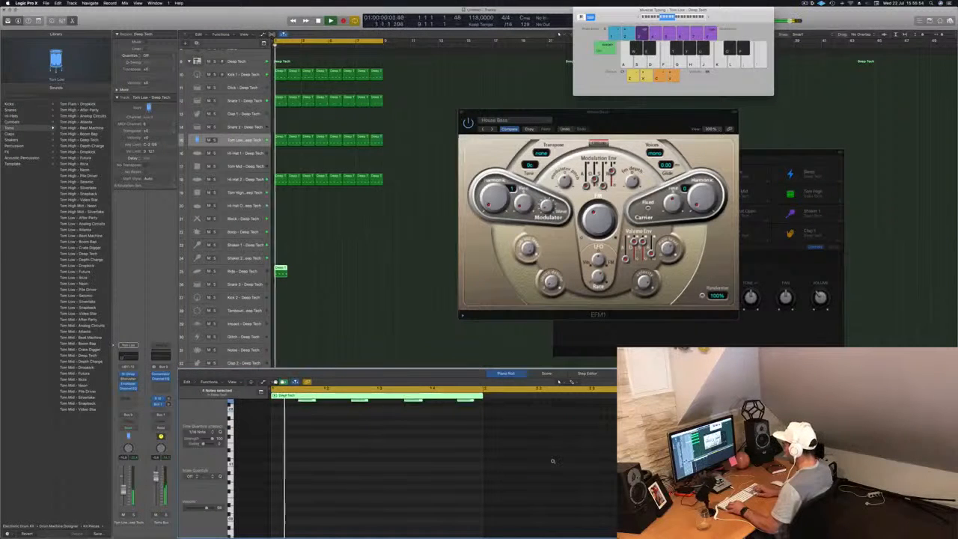
scroll(524, 452, "down", 2)
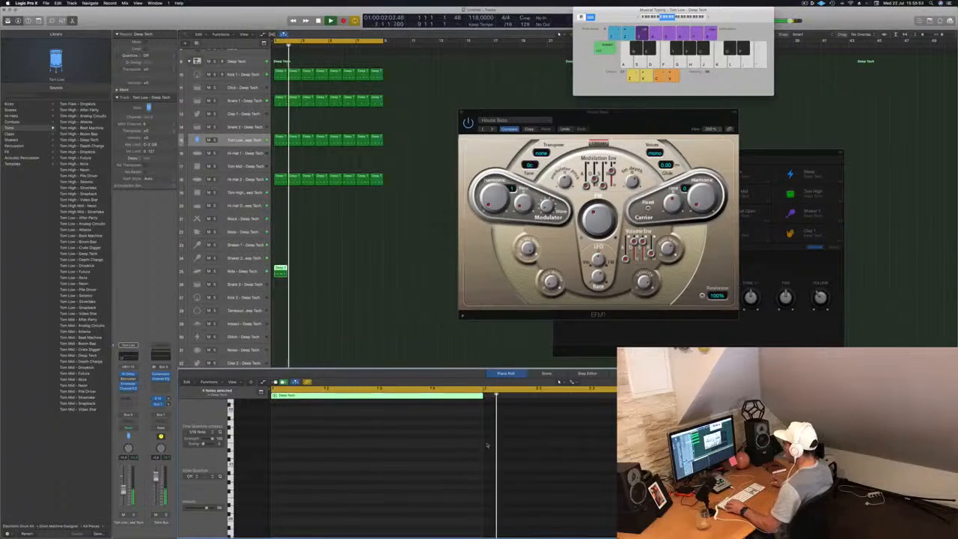
scroll(419, 460, "up", 5)
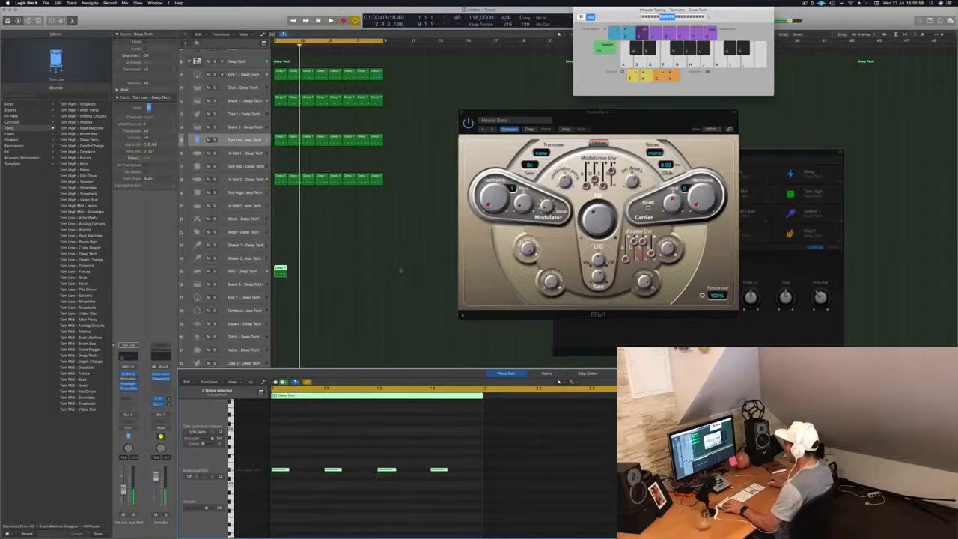
Repeat the one-bar Ride region up to bar 9 and load the Dual Resonating preset in the Ride channel's Stereo Delay.
left_click_drag(283, 271, 338, 272)
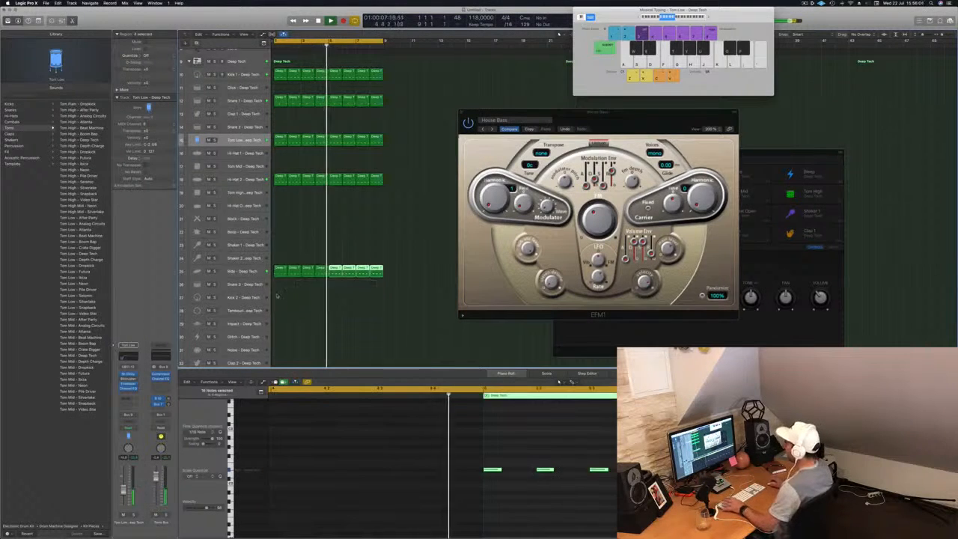
left_click(241, 270)
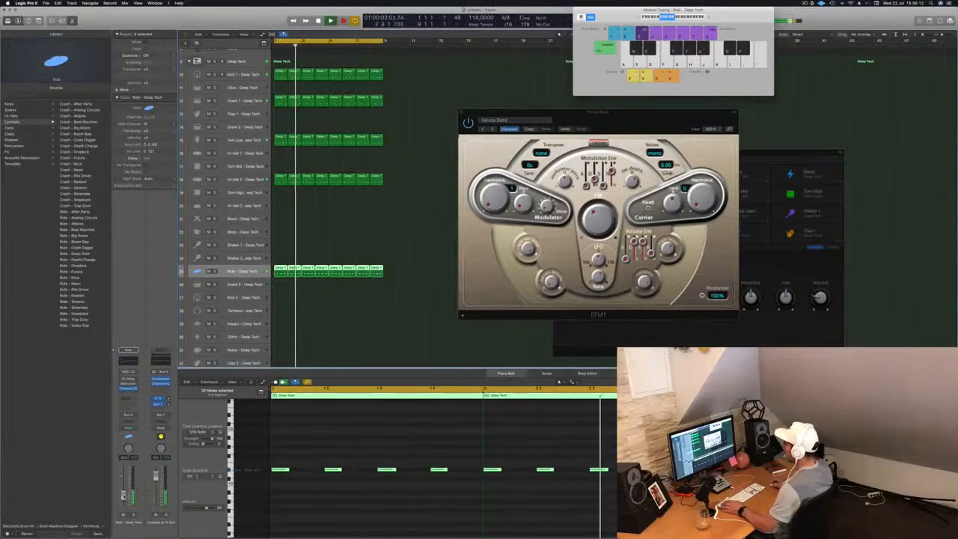
left_click(128, 379)
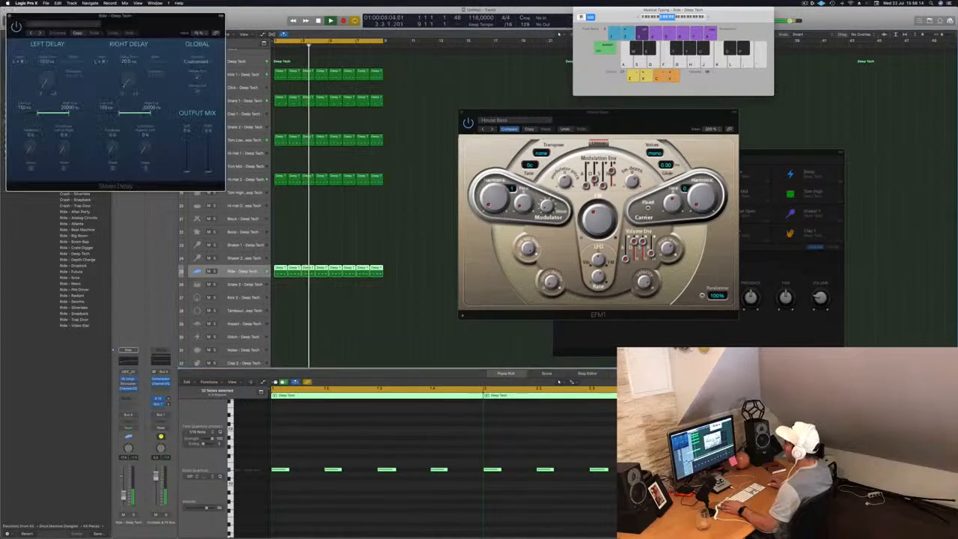
left_click_drag(171, 19, 340, 82)
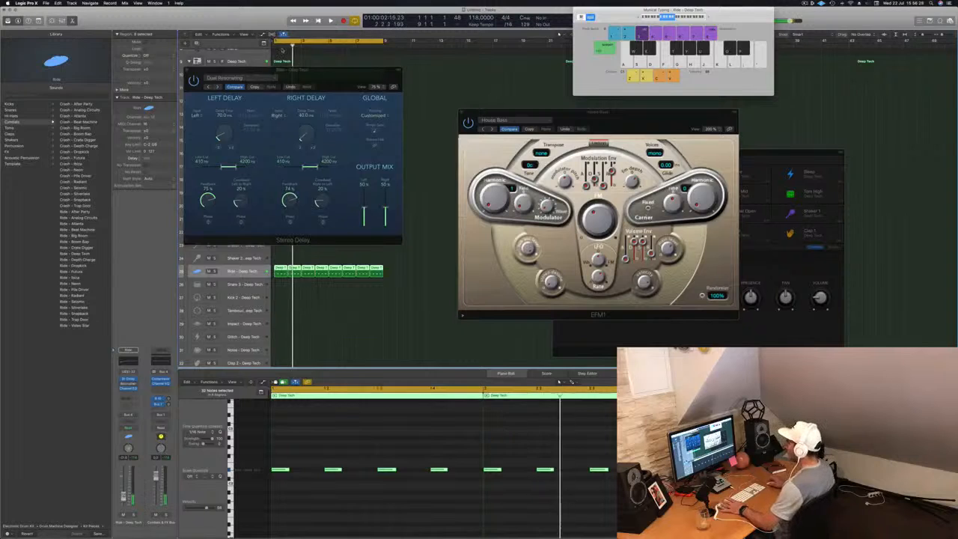
key("super+w")
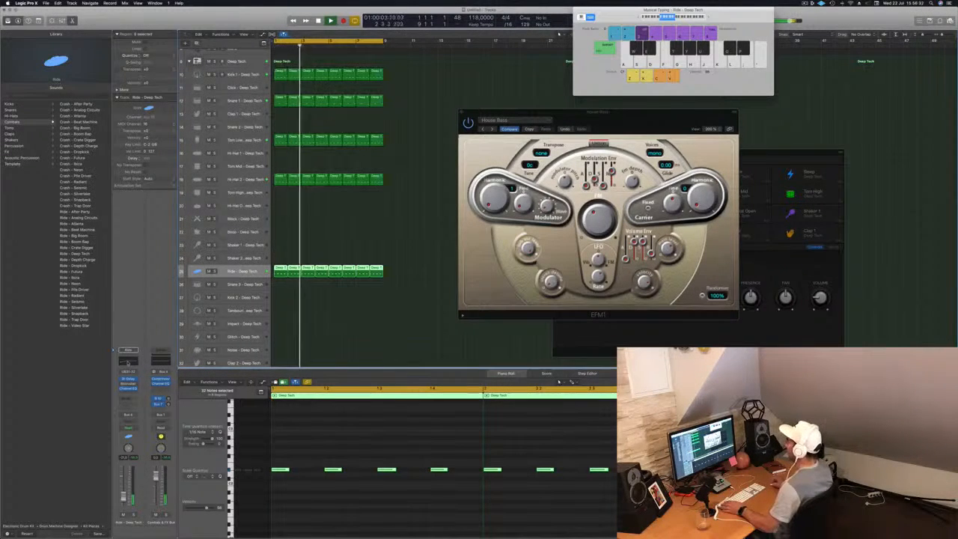
Set the low cut of the Ride's Channel EQ to about 3600 Hz with a 48 dB/Oct slope and close the EQ.
left_click(128, 363)
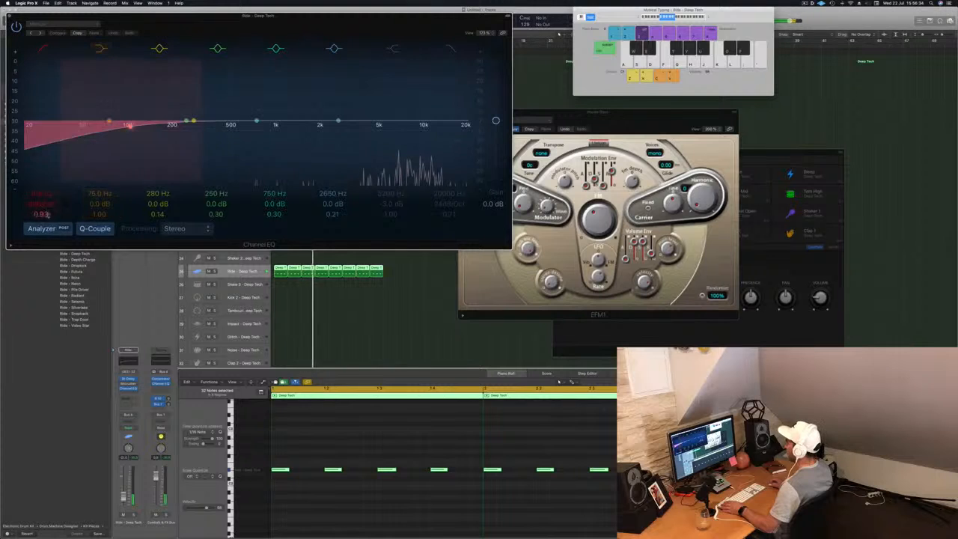
left_click_drag(43, 204, 39, 160)
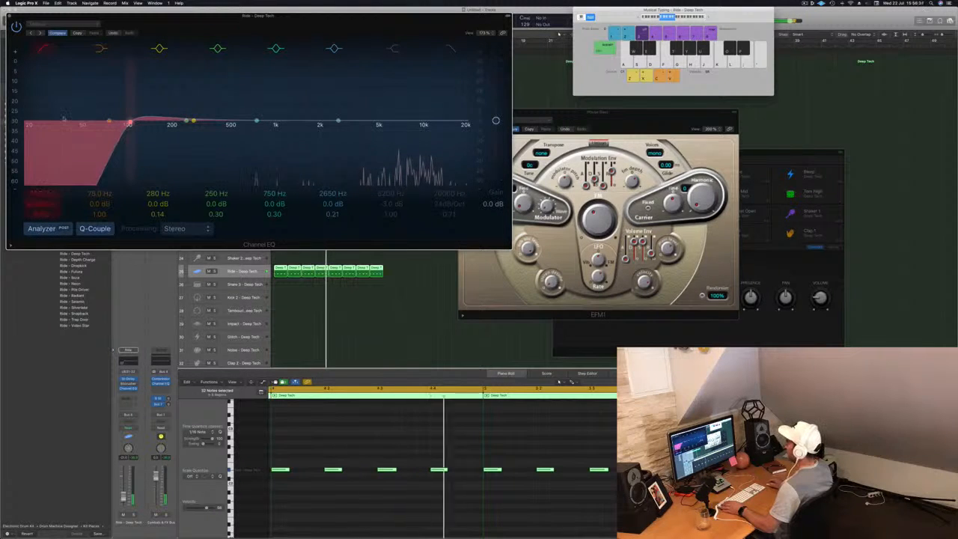
left_click_drag(108, 121, 368, 121)
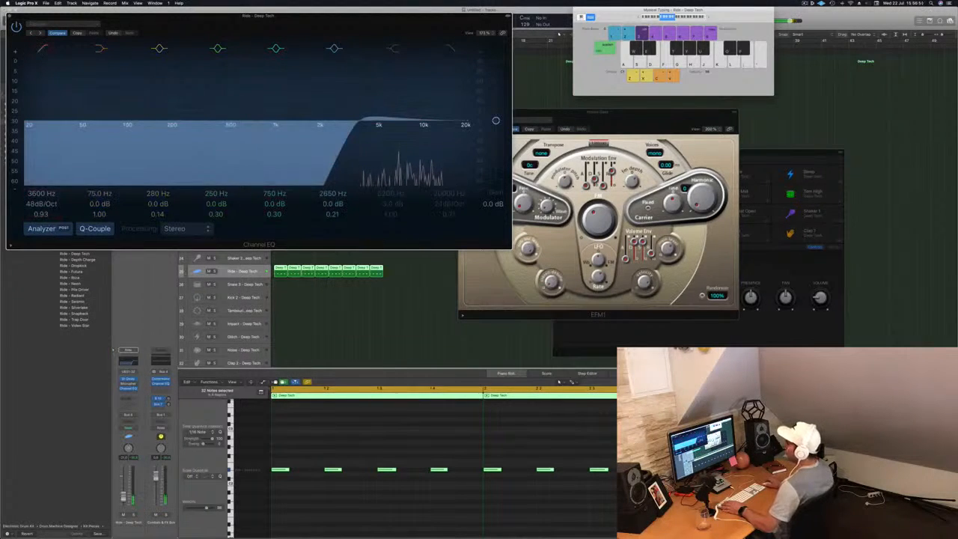
key("super+w")
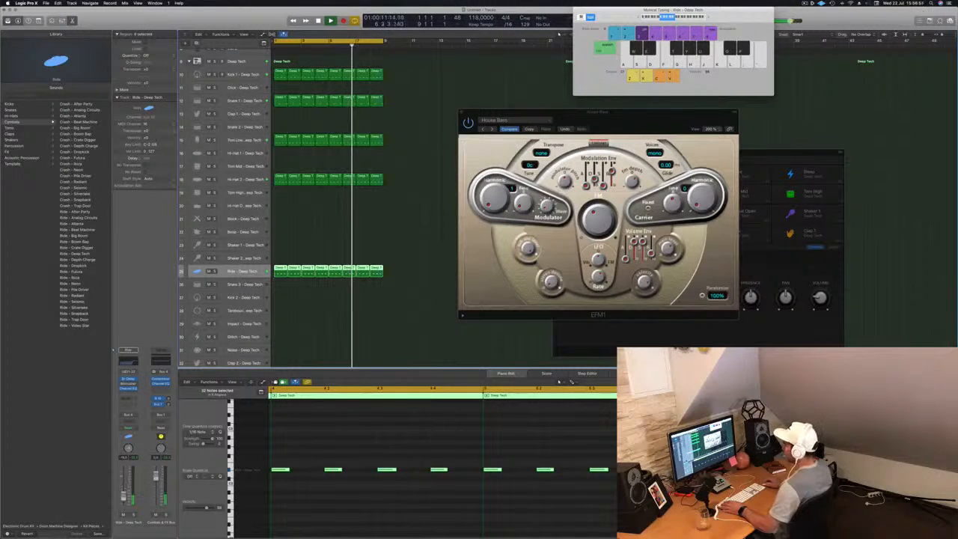
Reopen the Ride channel's Stereo Delay and step back through its presets to 1/2 Note Swing.
left_click(127, 380)
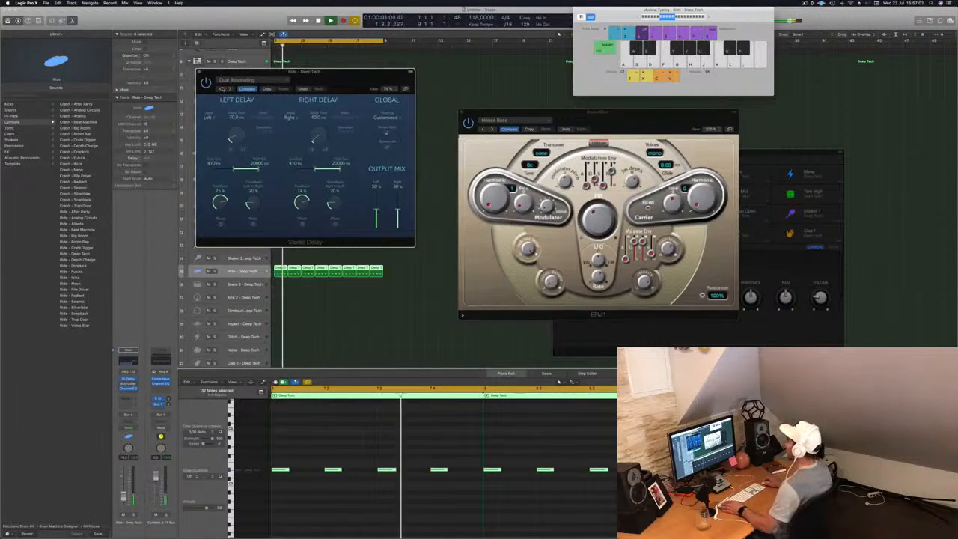
left_click(222, 88)
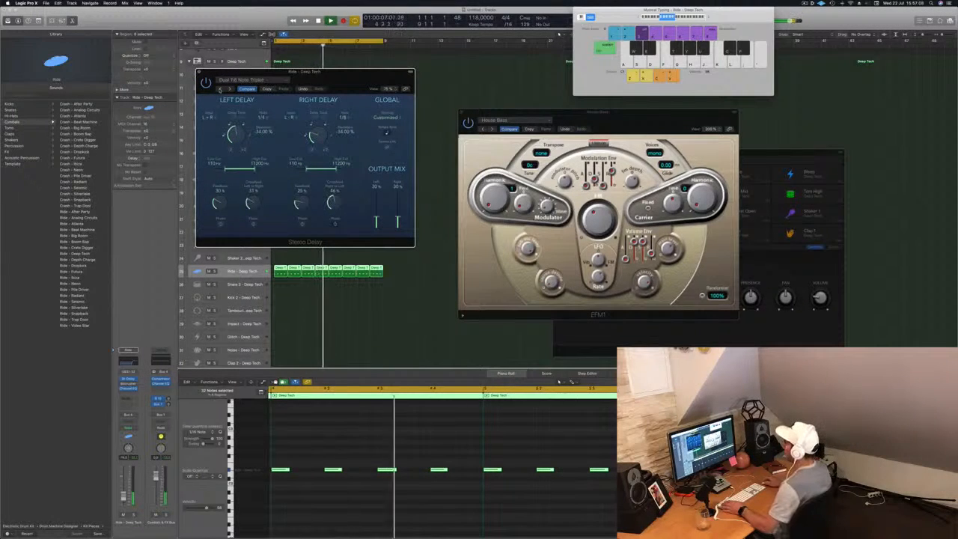
left_click(220, 89)
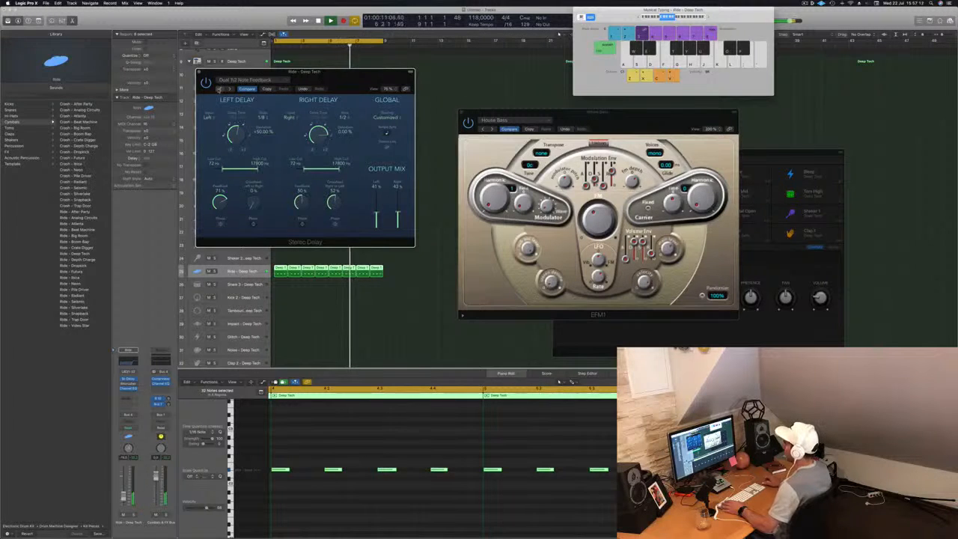
left_click(219, 88)
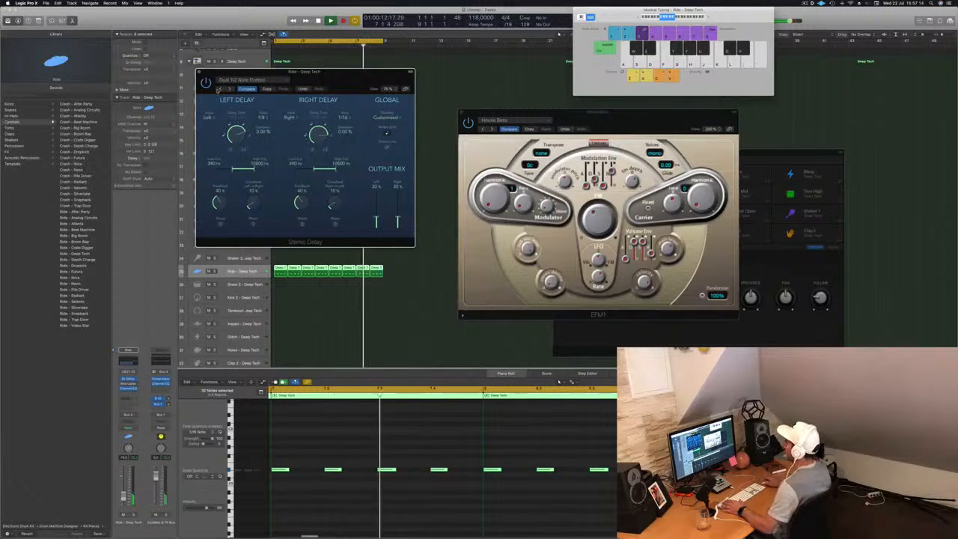
left_click(219, 89)
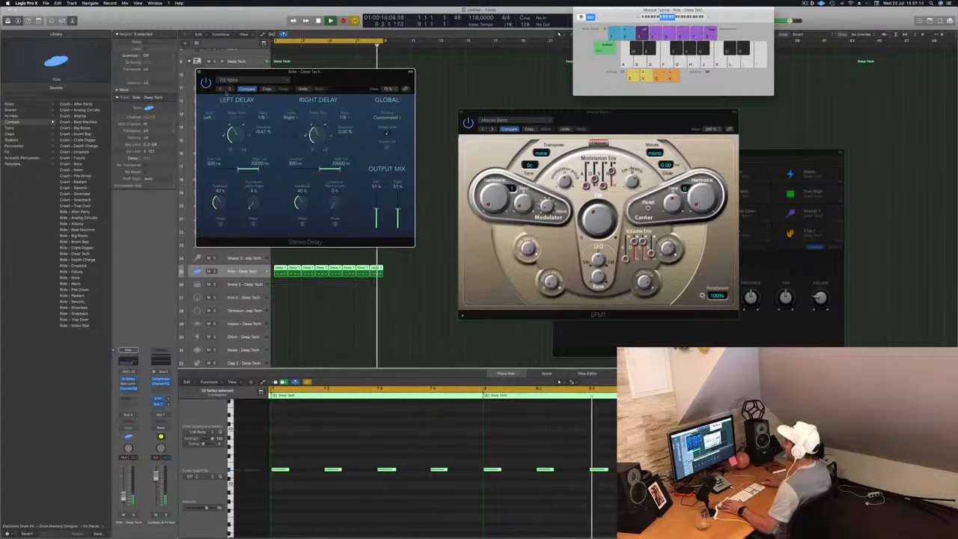
left_click_drag(247, 72, 235, 77)
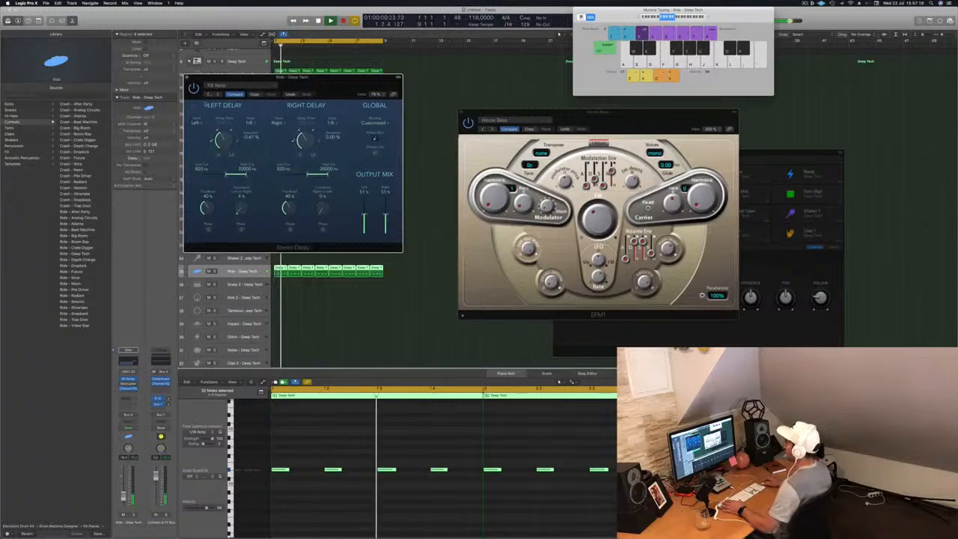
left_click(208, 94)
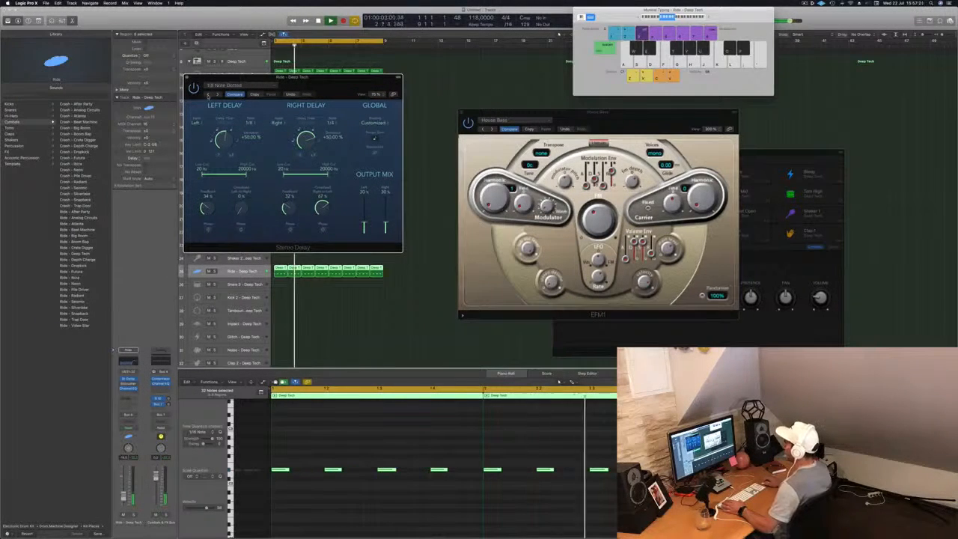
left_click(208, 94)
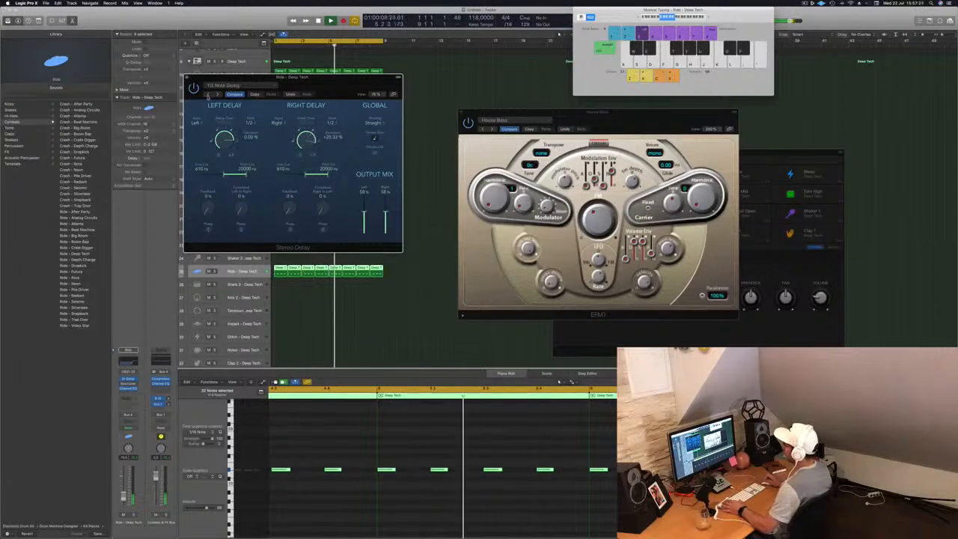
Load the Dual 1/16 Slap preset in the Ride's Stereo Delay and set its routing to Crossfeed.
left_click(208, 94)
left_click(267, 87)
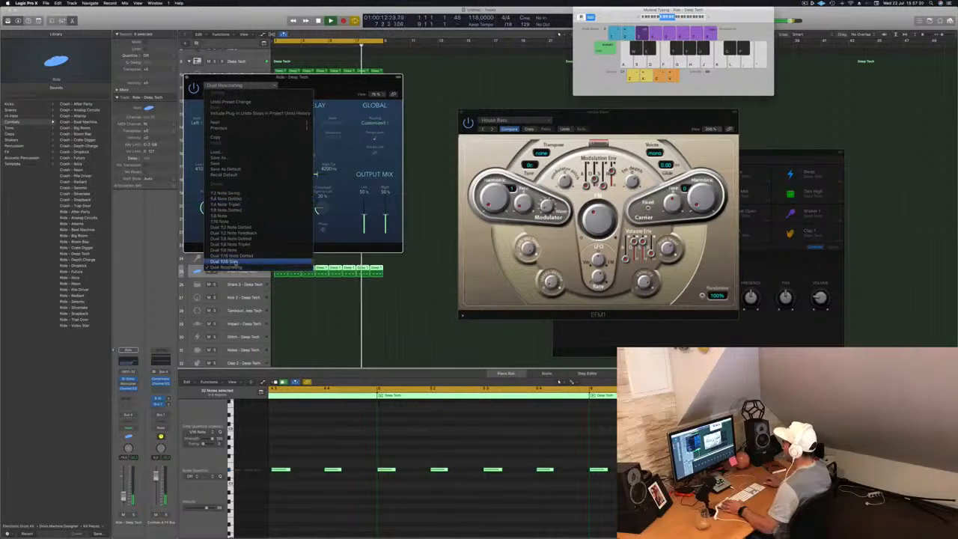
left_click(225, 261)
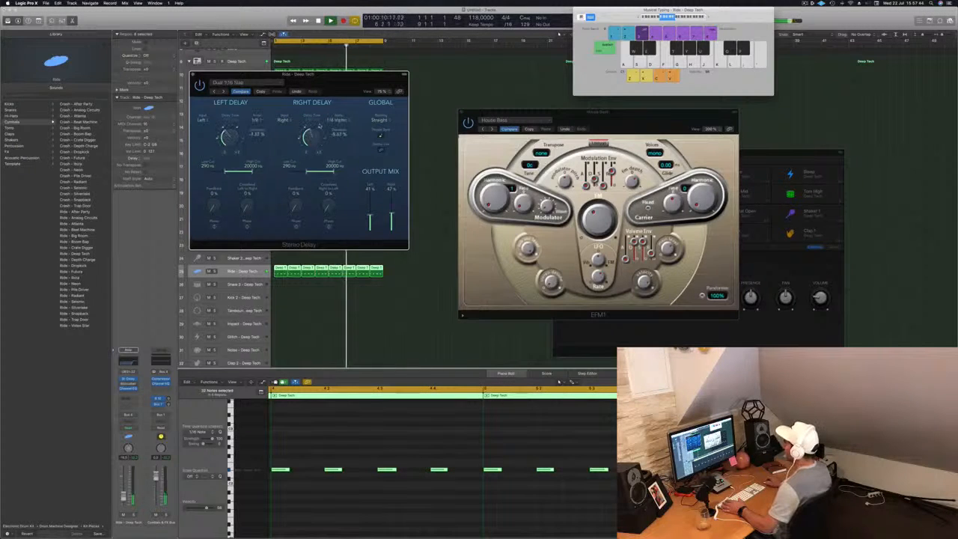
left_click_drag(353, 82, 418, 81)
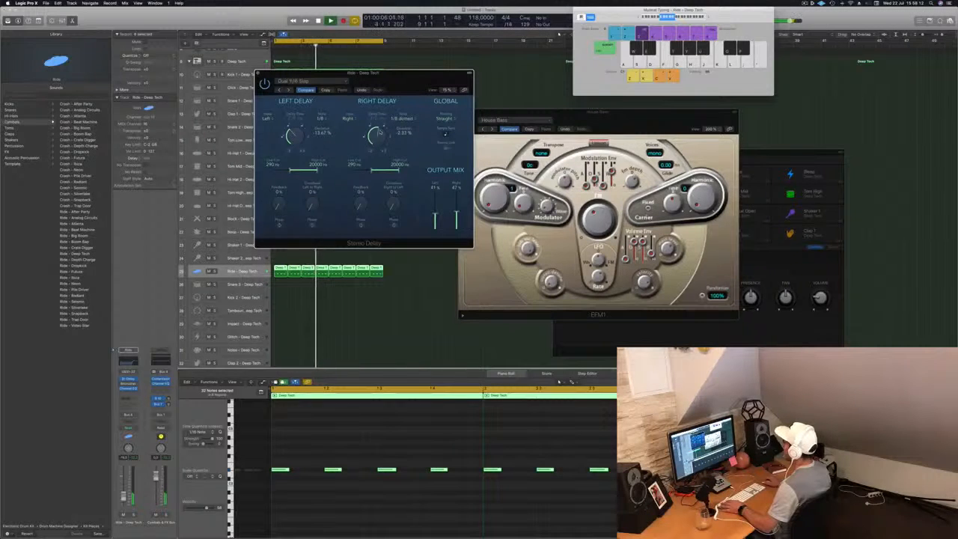
left_click(446, 119)
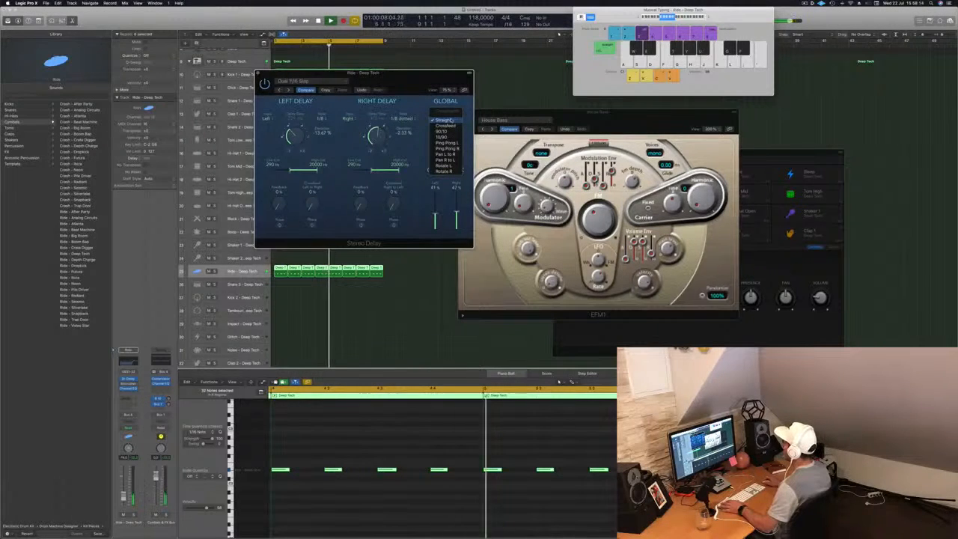
left_click(436, 128)
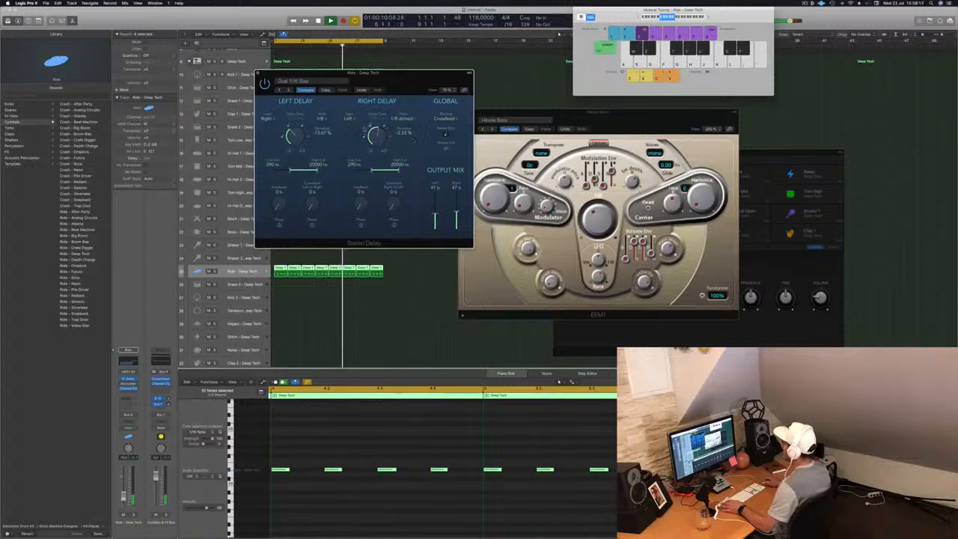
Adjust the Ride's Stereo Delay times to about -7.67% deviation on the left and -4.33% on the right.
left_click_drag(363, 73, 494, 78)
left_click_drag(511, 138, 512, 143)
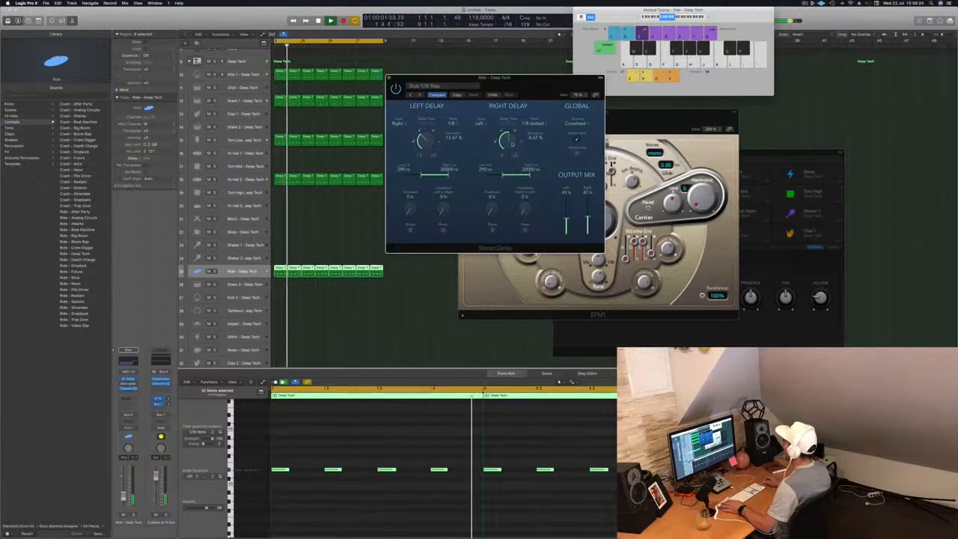
left_click_drag(432, 139, 432, 122)
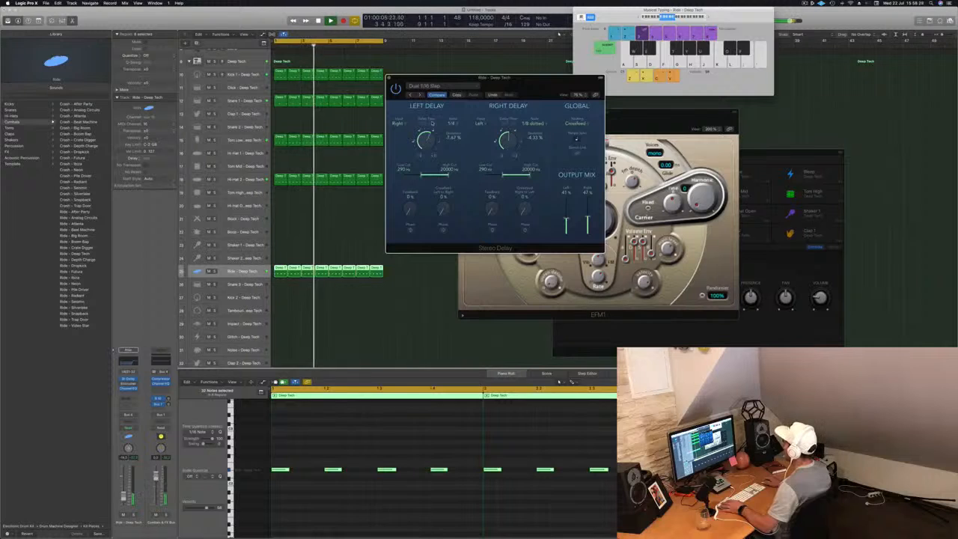
Load the 1/8 Note preset in the Ride's Stereo Delay, keep its Customized routing and close the plug-in.
left_click(442, 86)
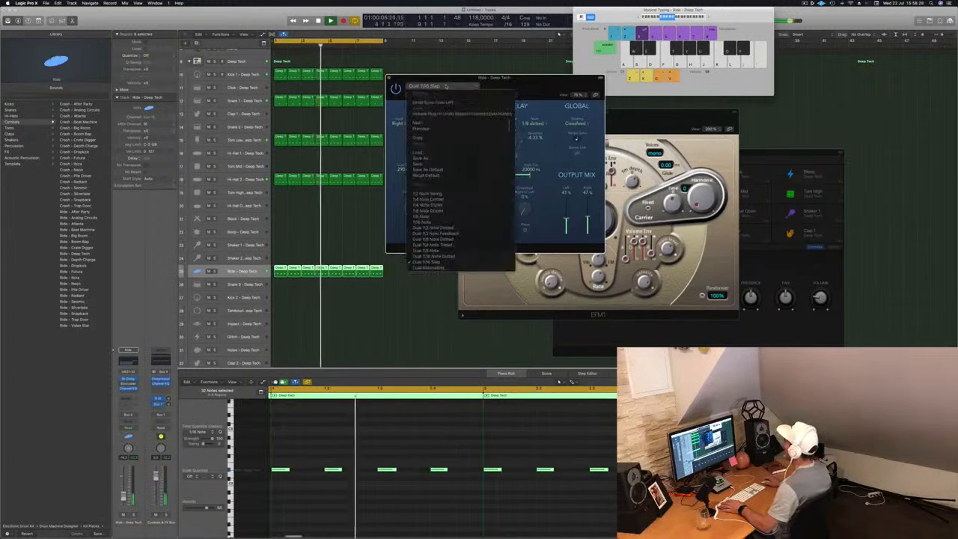
left_click(438, 217)
left_click_drag(527, 83, 458, 98)
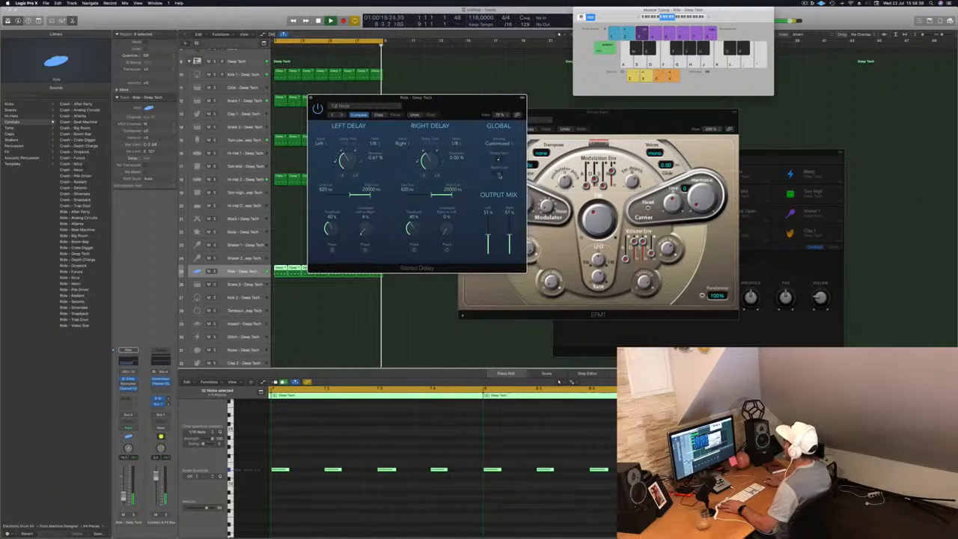
left_click(498, 142)
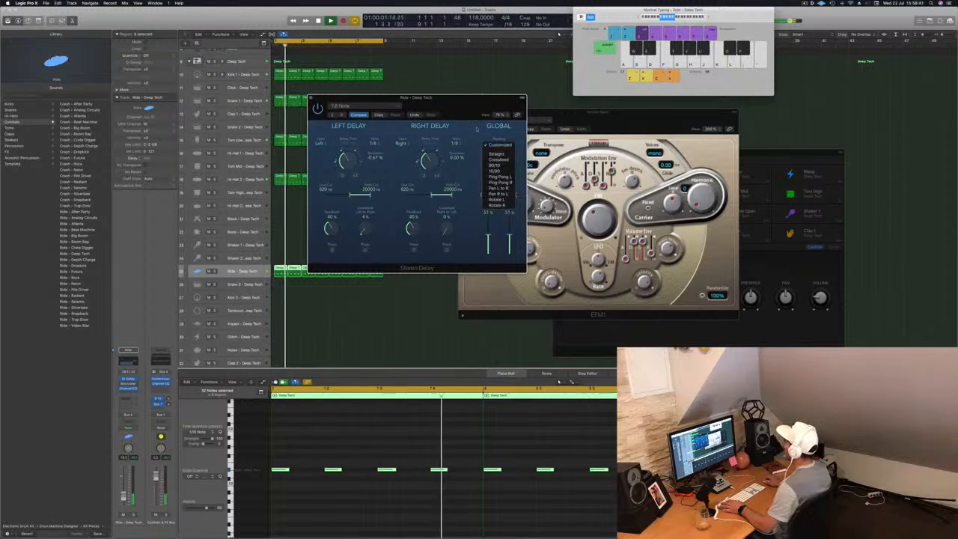
left_click(476, 129)
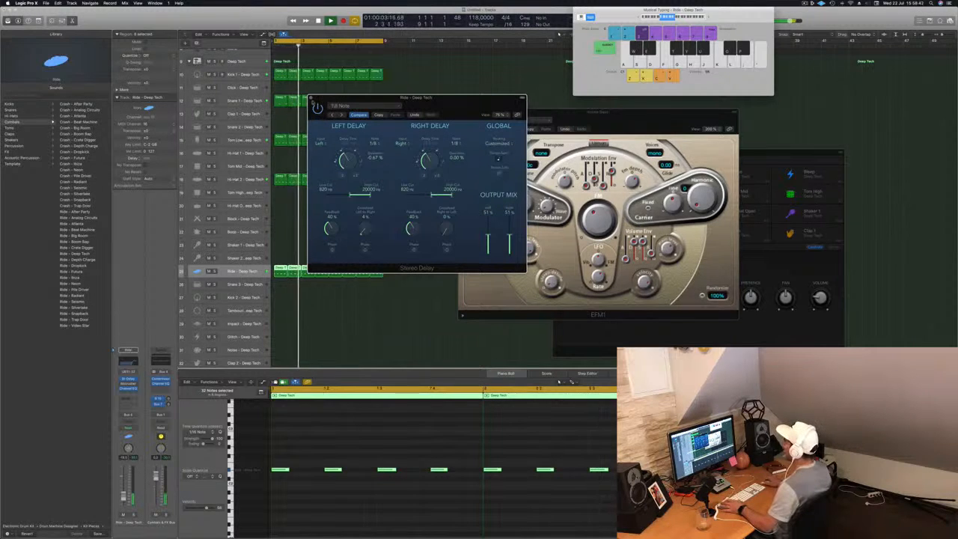
left_click(311, 98)
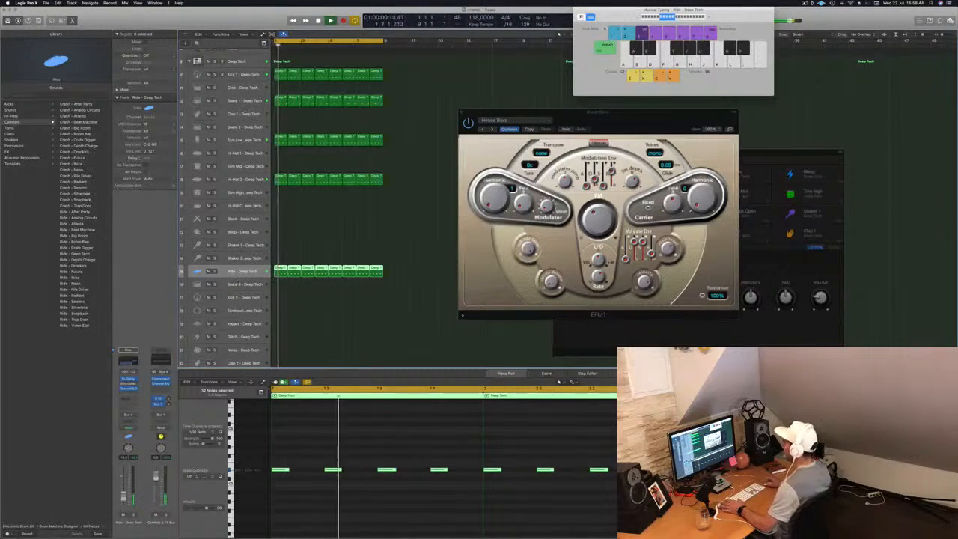
Select the Inst 2 track above the drum tracks and open its Alchemy instrument.
scroll(416, 222, "up", 2)
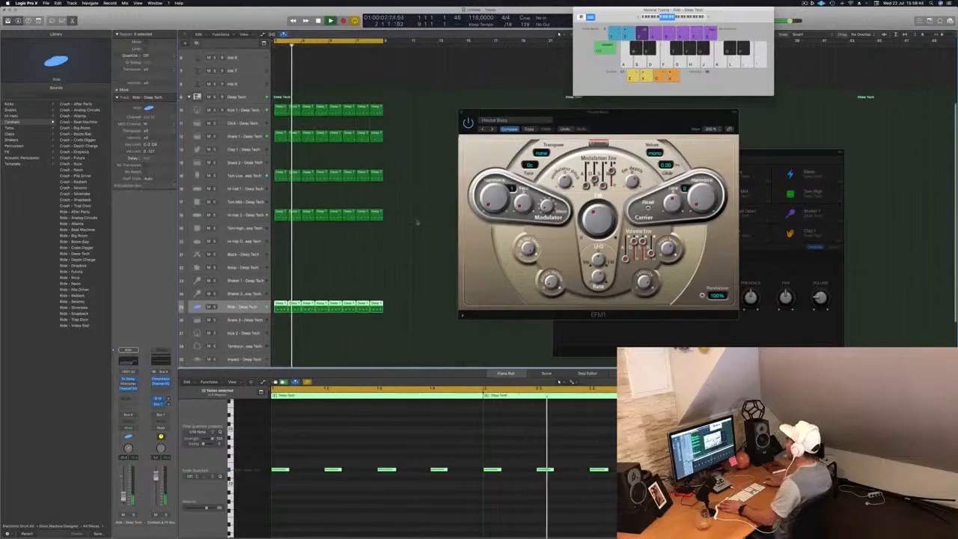
scroll(417, 222, "up", 5)
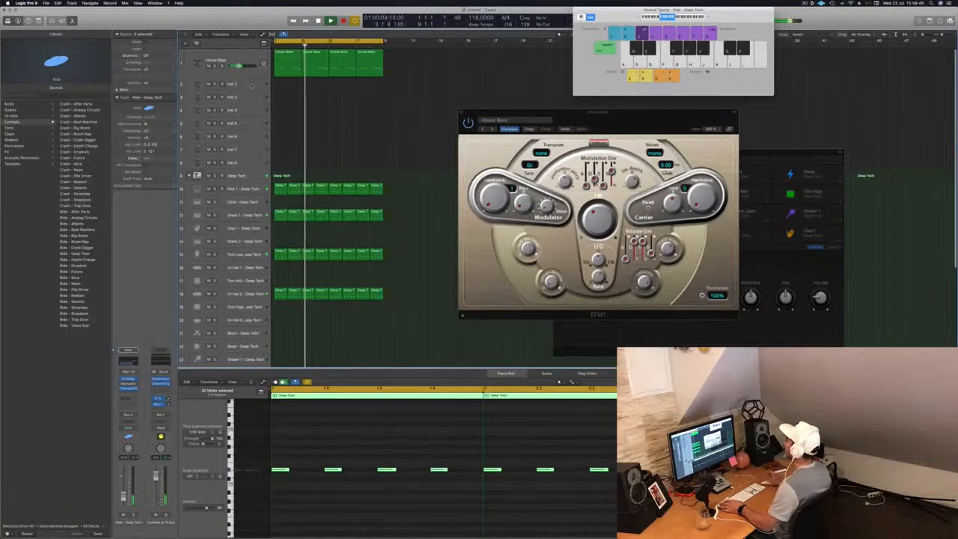
left_click(252, 84)
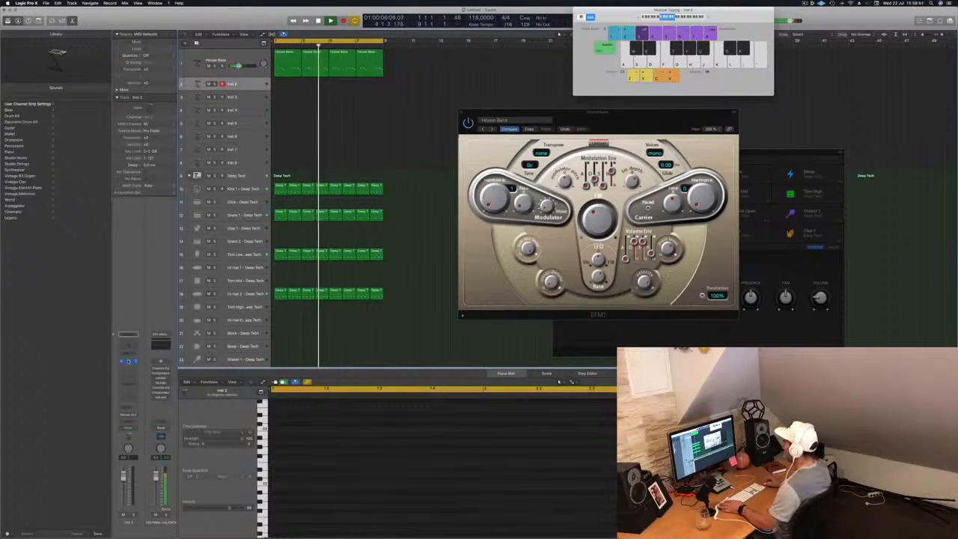
left_click(128, 362)
left_click_drag(195, 24, 722, 145)
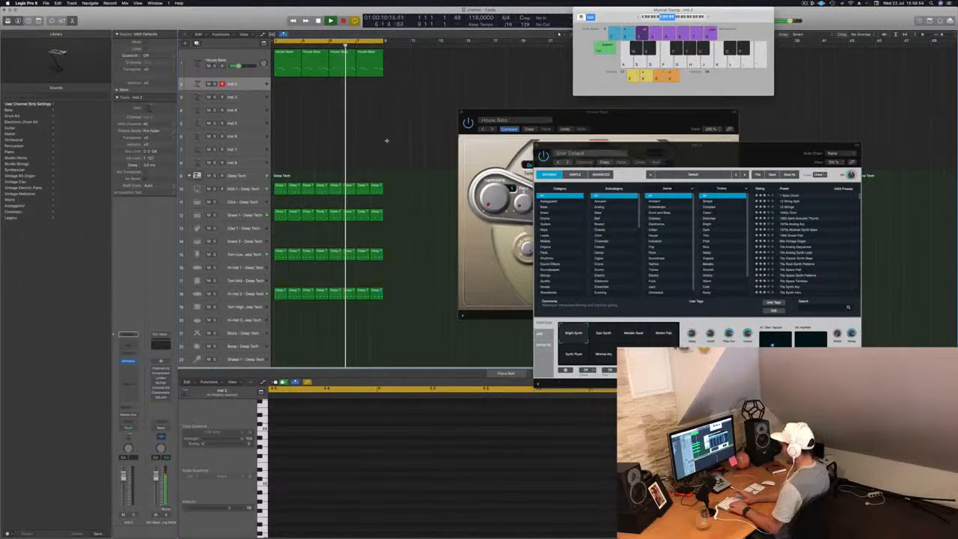
Repeat all bass and drum regions up to bar 33 and spread out the Musical Typing, EFM1 and Alchemy windows.
key("super+r")
key("super+r")
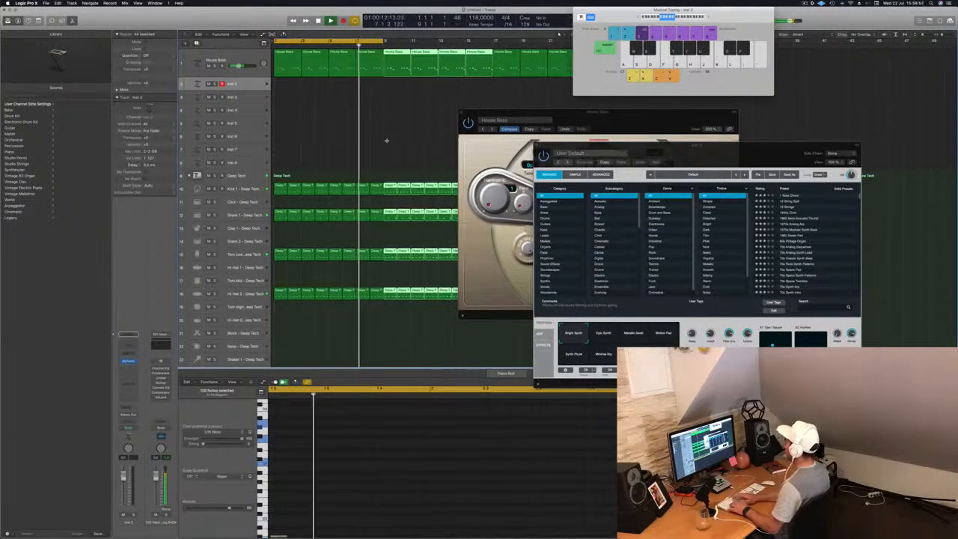
left_click_drag(711, 10, 436, 164)
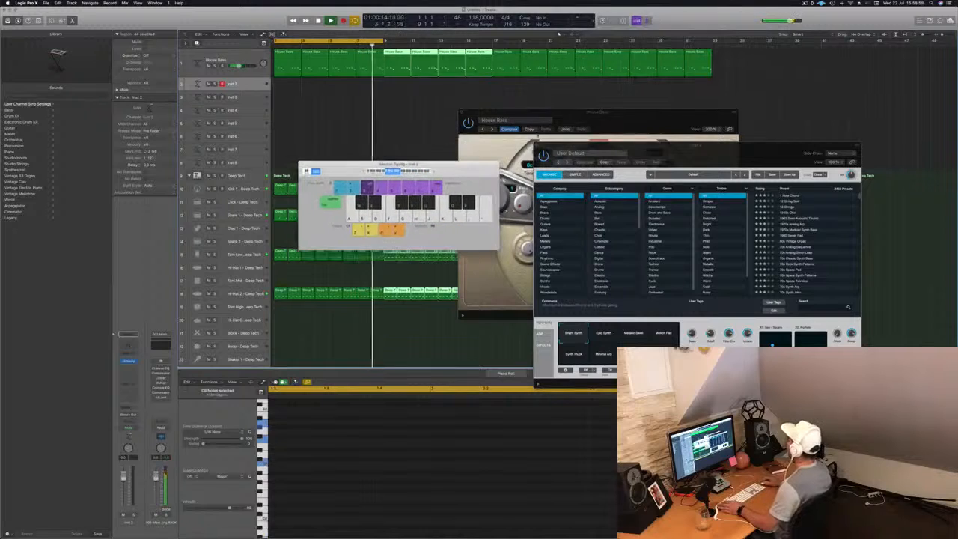
left_click_drag(524, 120, 845, 77)
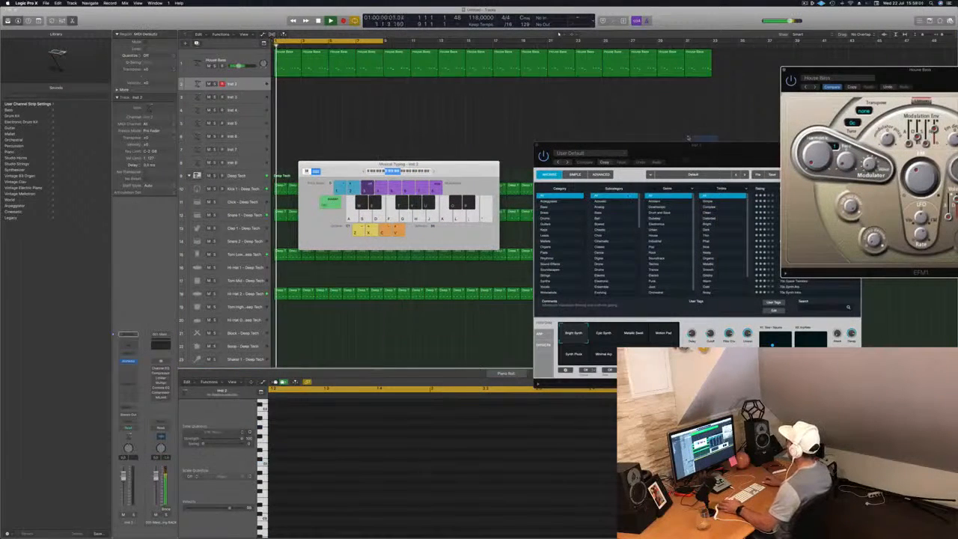
mouse_move(714, 143)
left_mouse_down()
mouse_move(622, 148)
mouse_move(731, 144)
left_mouse_up()
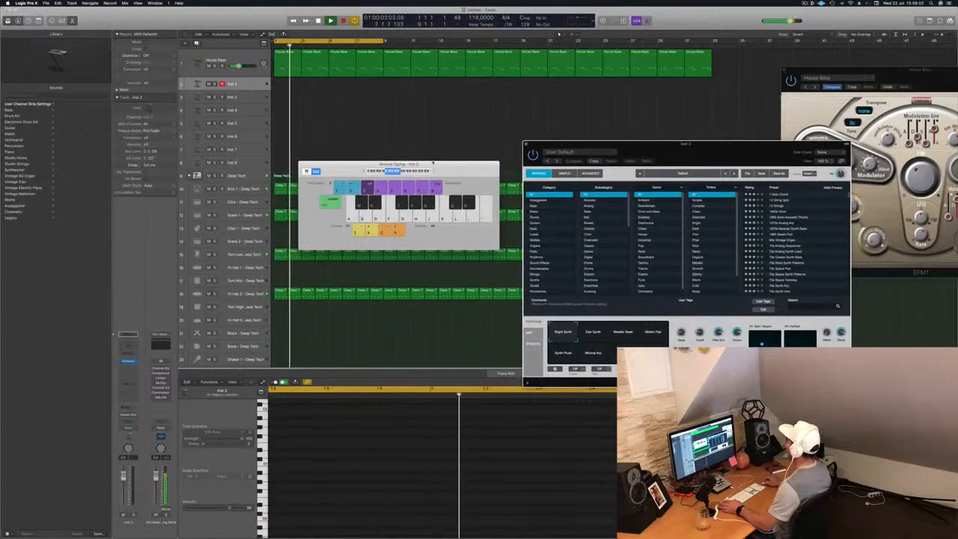
left_click_drag(419, 164, 383, 176)
left_click_drag(679, 156, 641, 114)
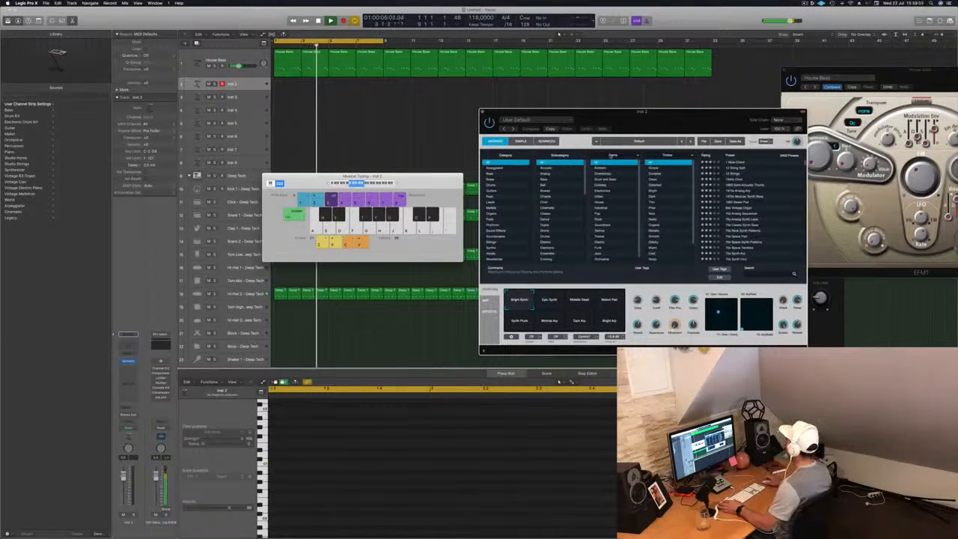
Filter Alchemy's presets to the Vocals category and load the What I Am preset.
left_click(496, 253)
scroll(754, 220, "down", 15)
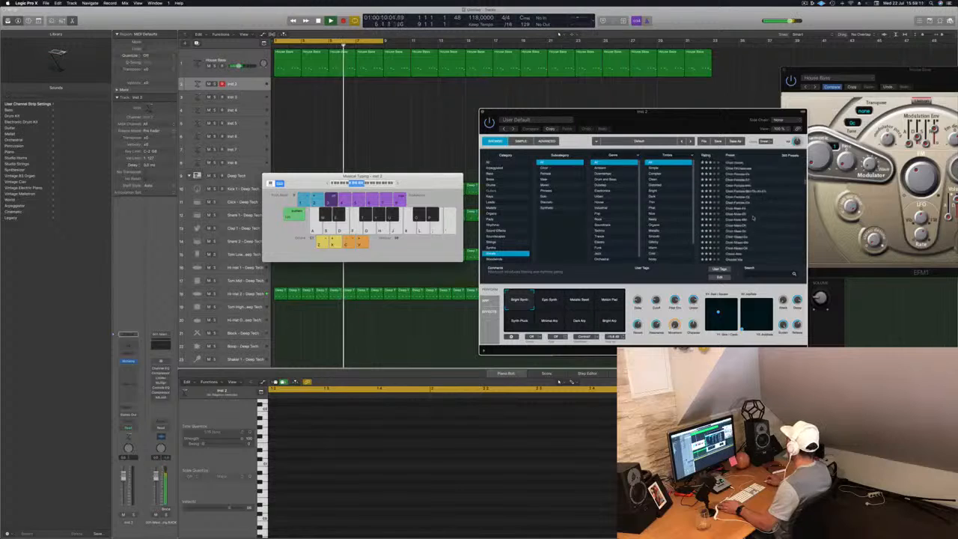
scroll(777, 210, "down", 5)
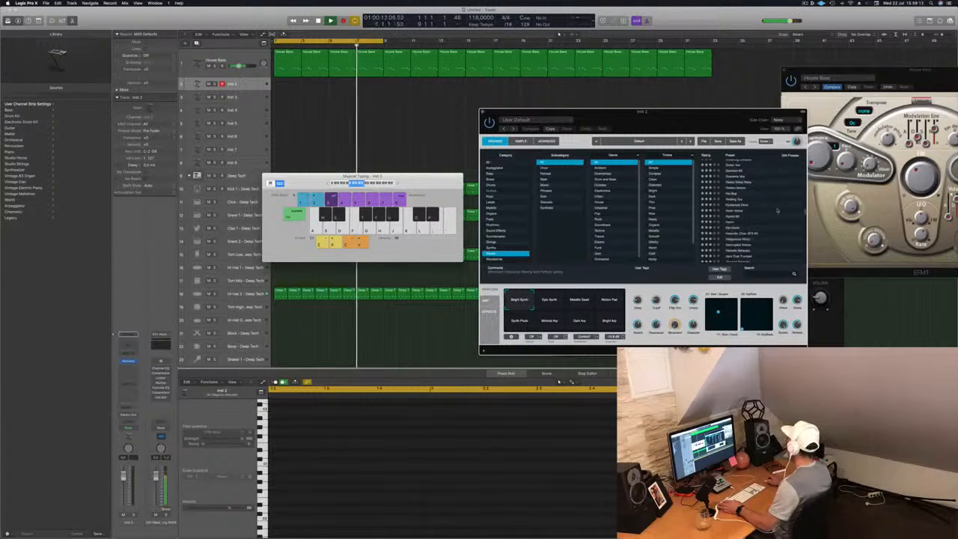
scroll(777, 210, "down", 20)
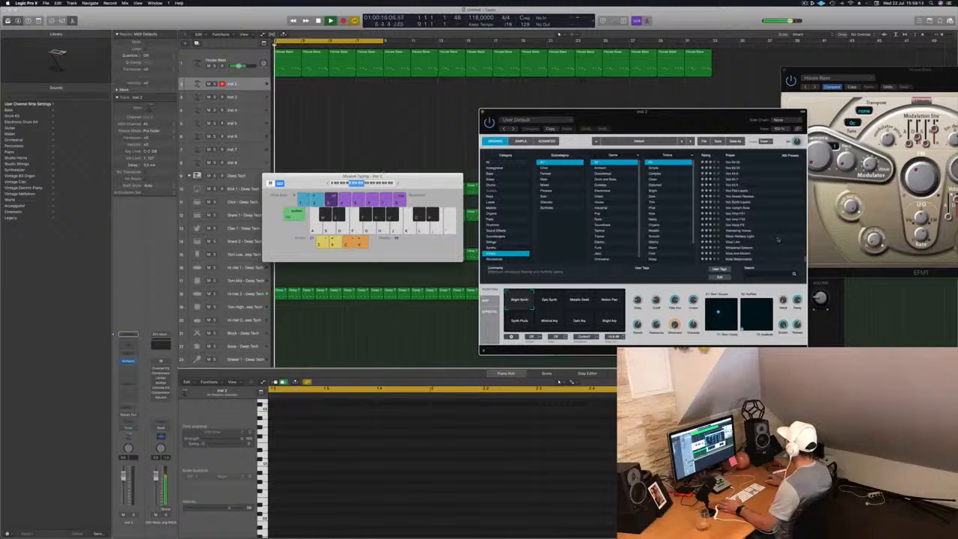
left_click(778, 242)
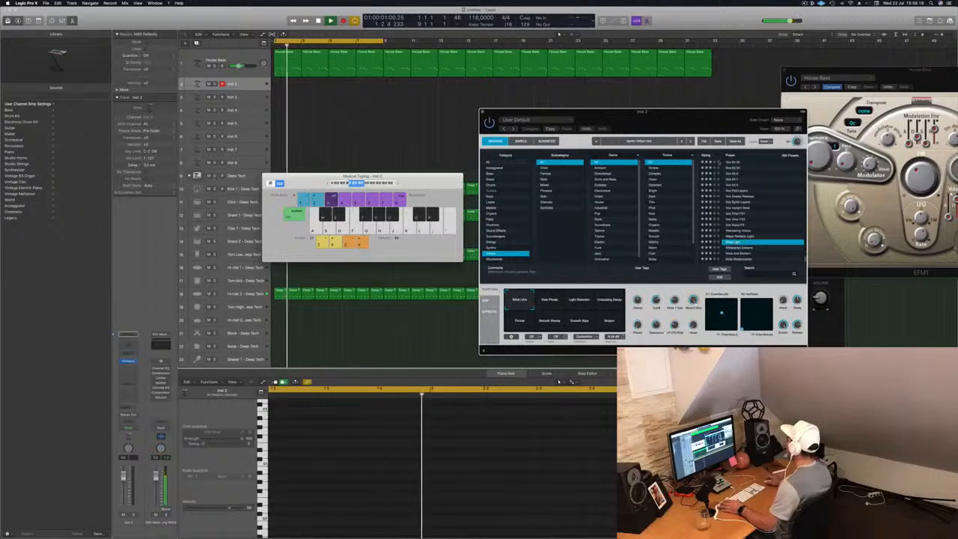
left_click_drag(663, 119, 673, 98)
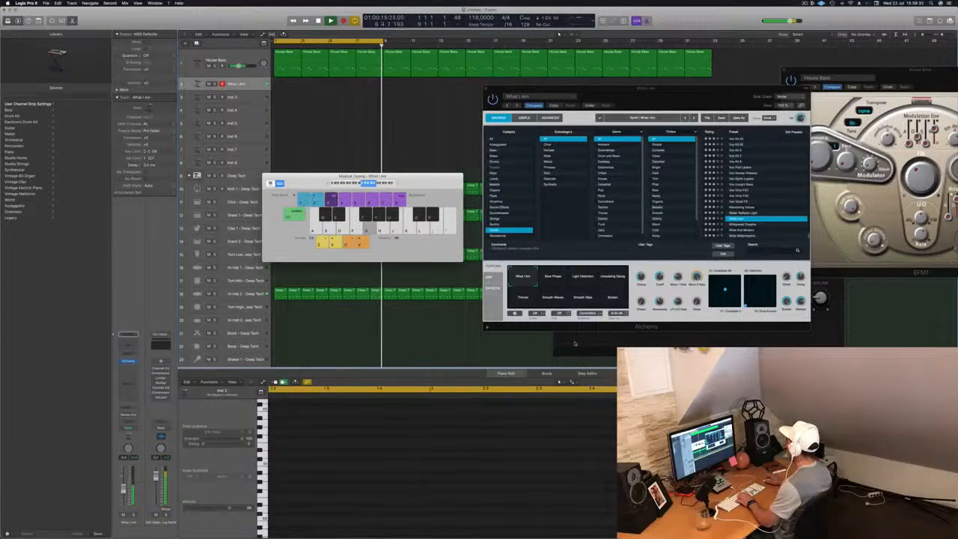
Try Alchemy's Water Reflects Light preset, replace it with Vox Vocal FX and play test notes.
left_click(747, 213)
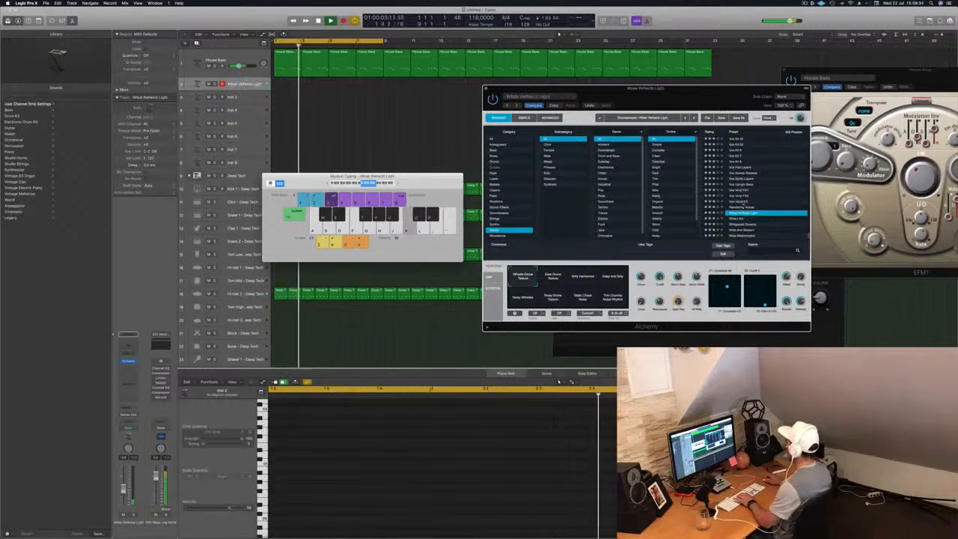
left_click(745, 202)
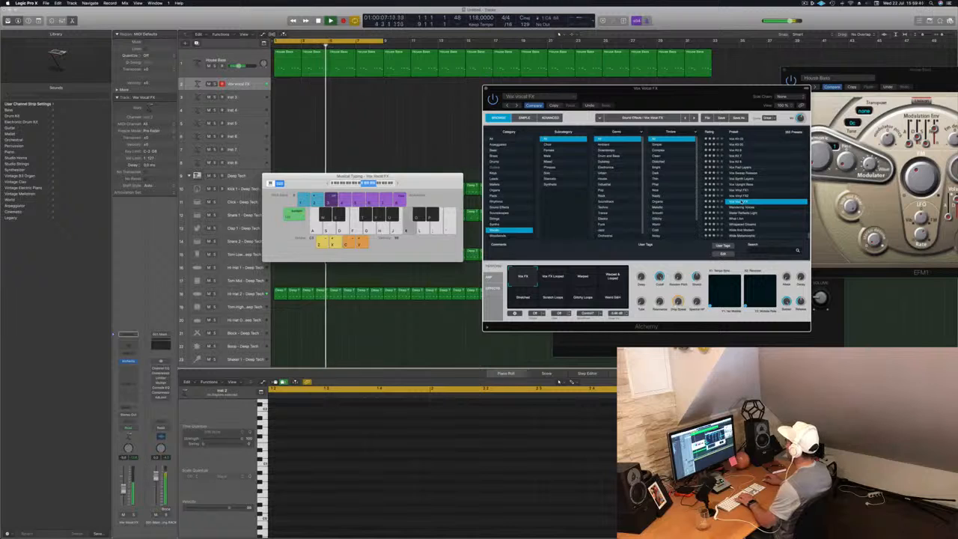
key("l")
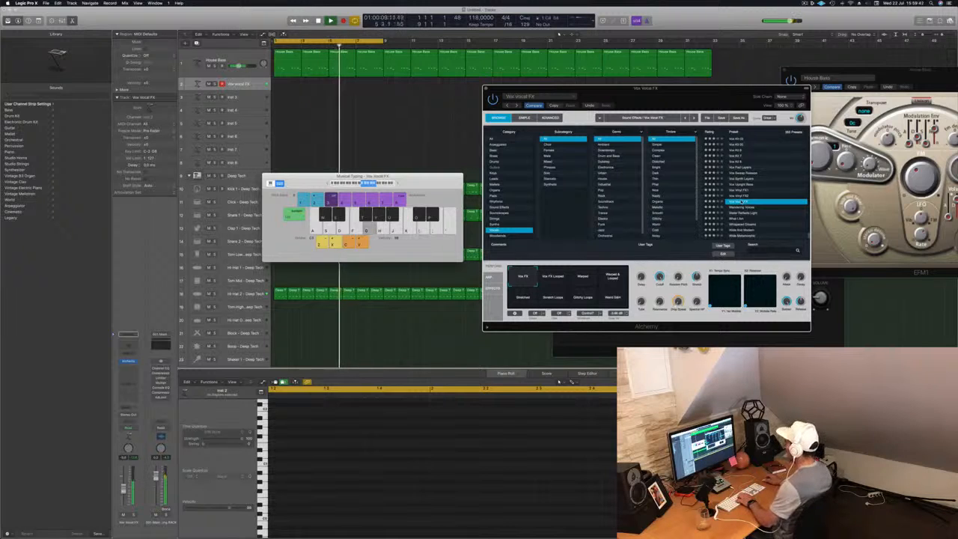
Audition the Vox Vocal FX performance snapshots from Vox FX Looped through Glitchy Loops, ending on Weird S&H.
left_click(554, 282)
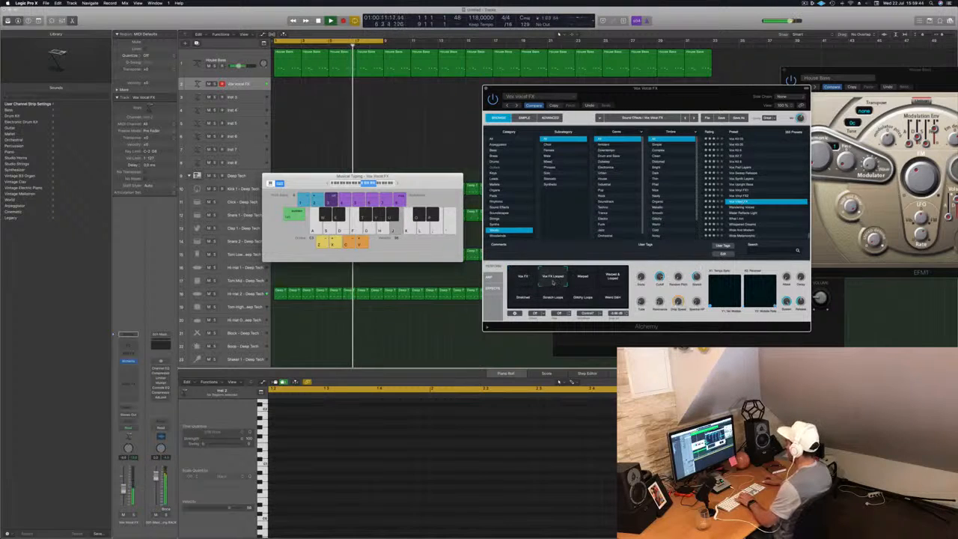
left_click(583, 282)
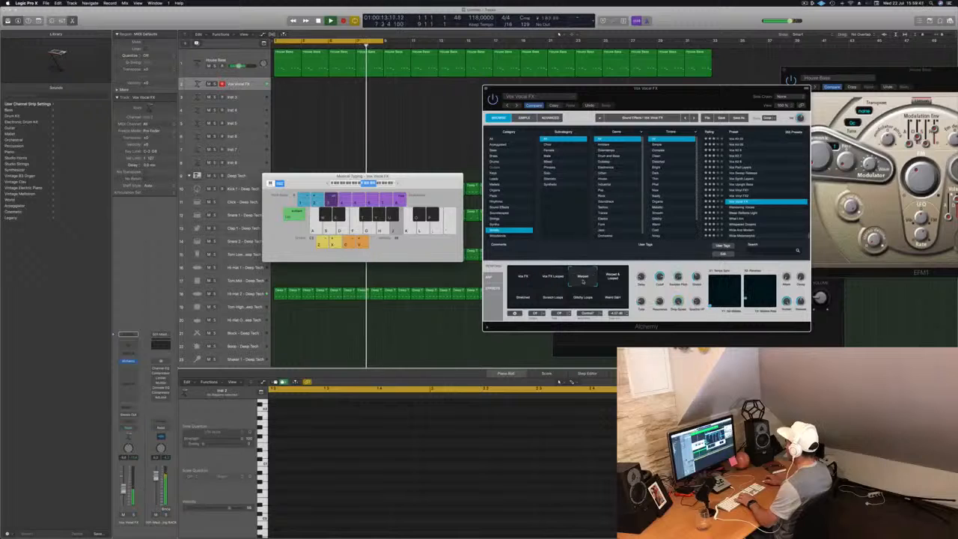
left_click(612, 280)
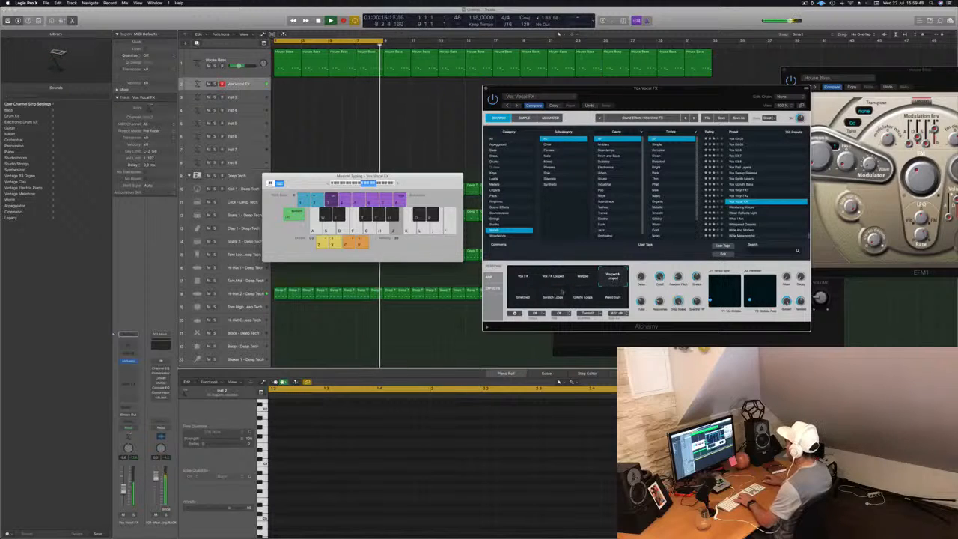
left_click(530, 300)
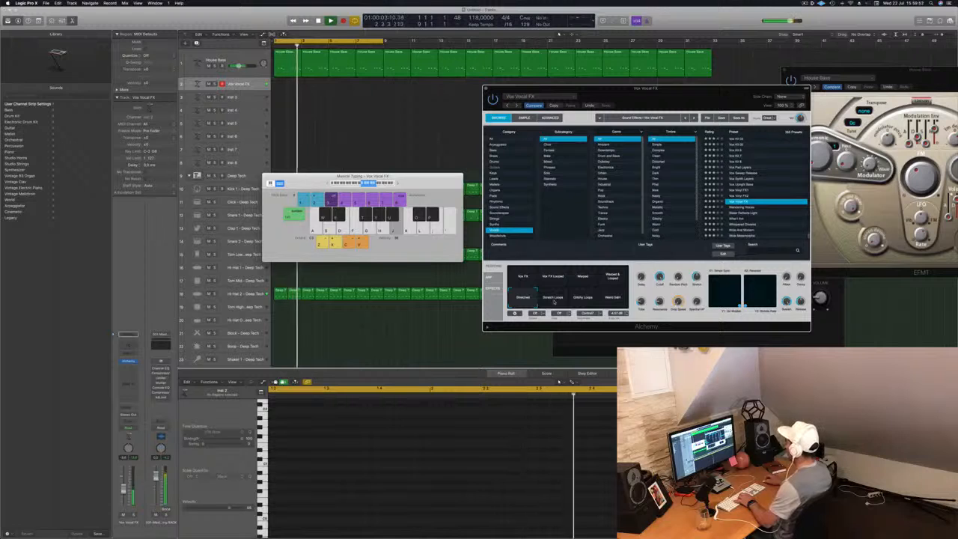
left_click(553, 298)
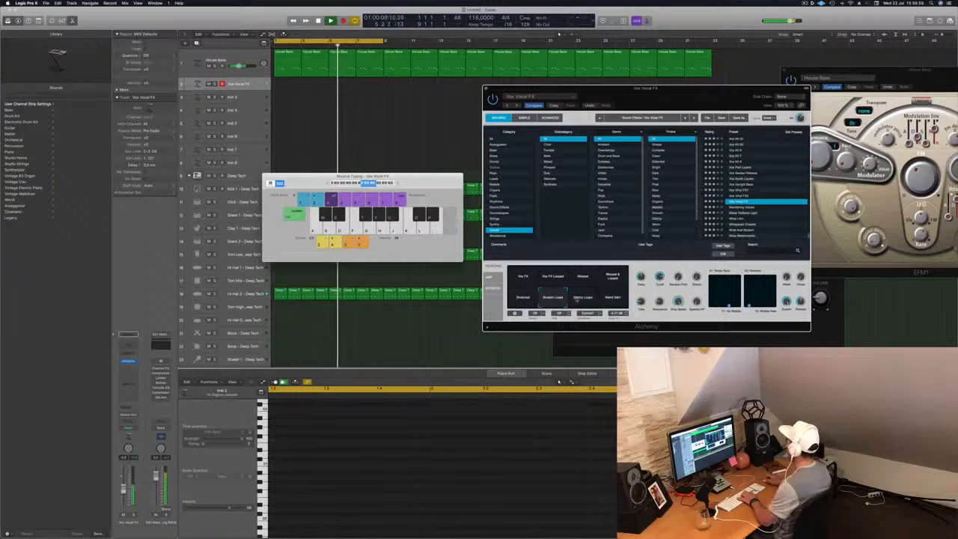
left_click(576, 301)
left_click(613, 299)
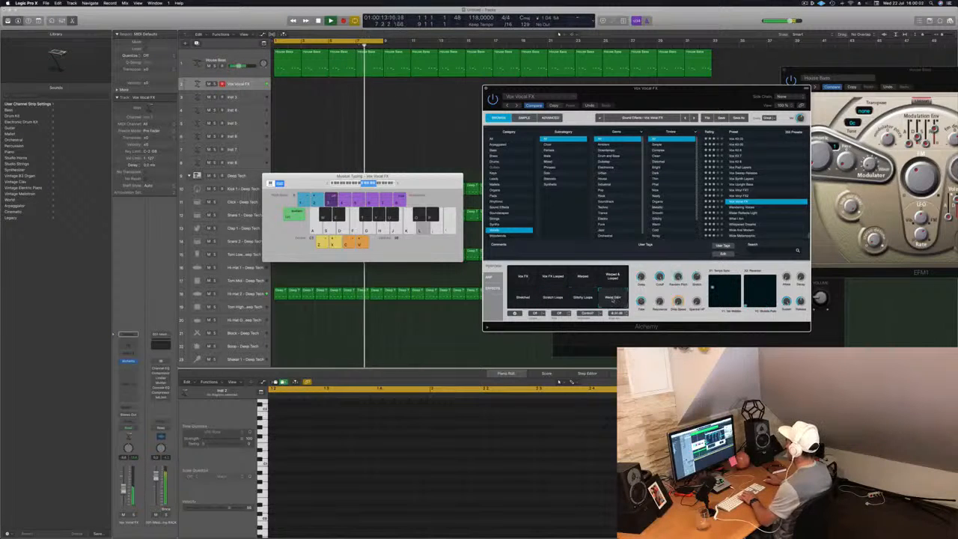
Compare Alchemy's Vox FX and Warped snapshots with test notes against the loop and settle on Vox FX.
left_click(521, 279)
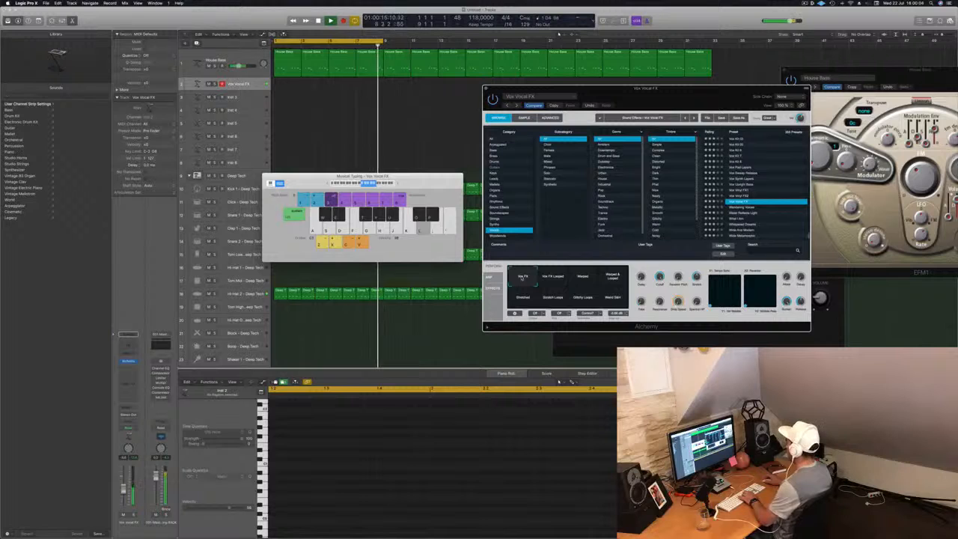
key("j")
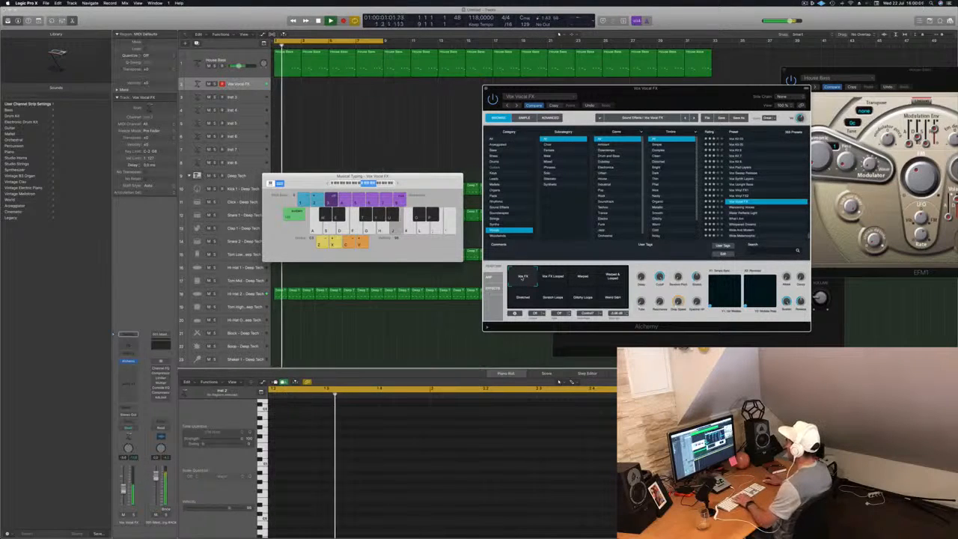
key("k")
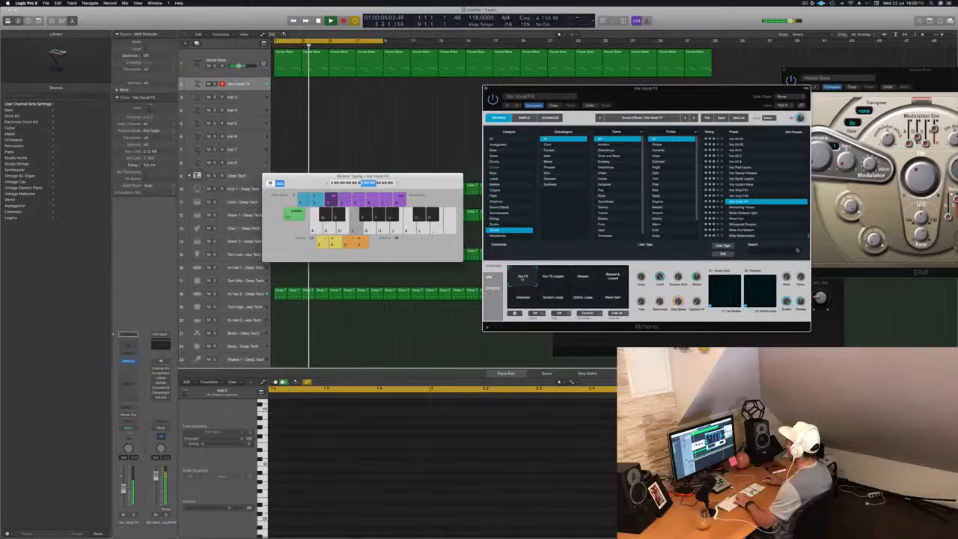
left_click(577, 280)
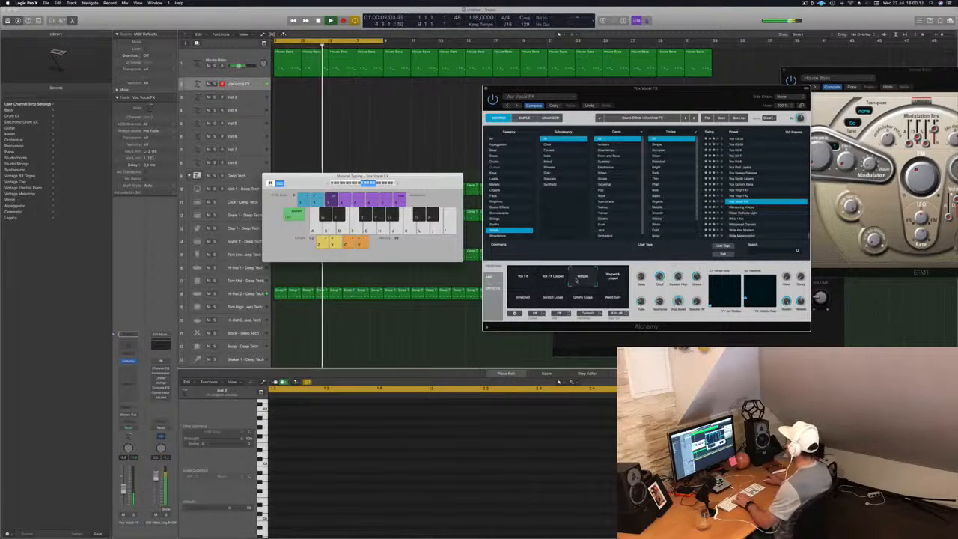
left_click(521, 278)
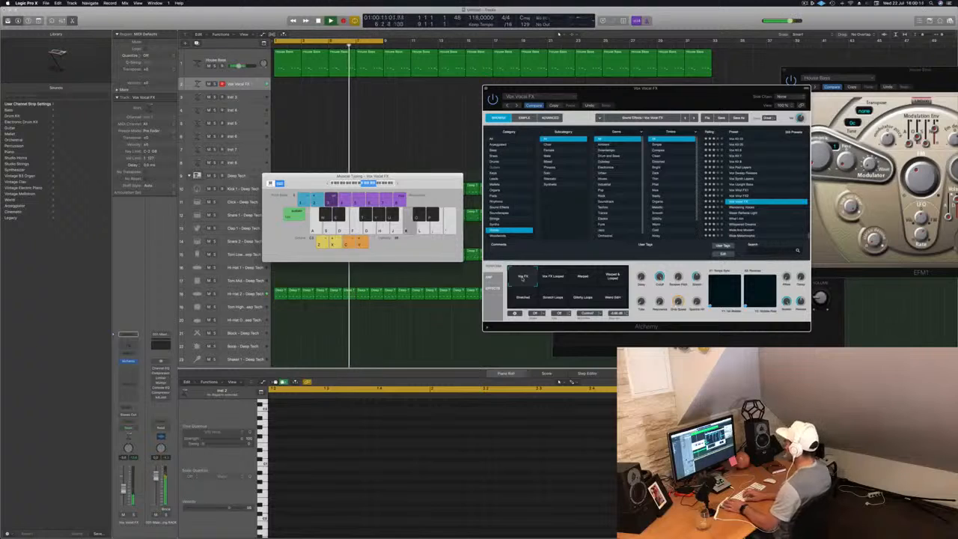
Record a short Vox Vocal FX note performance over the cycled loop and play it back from the start.
key("r")
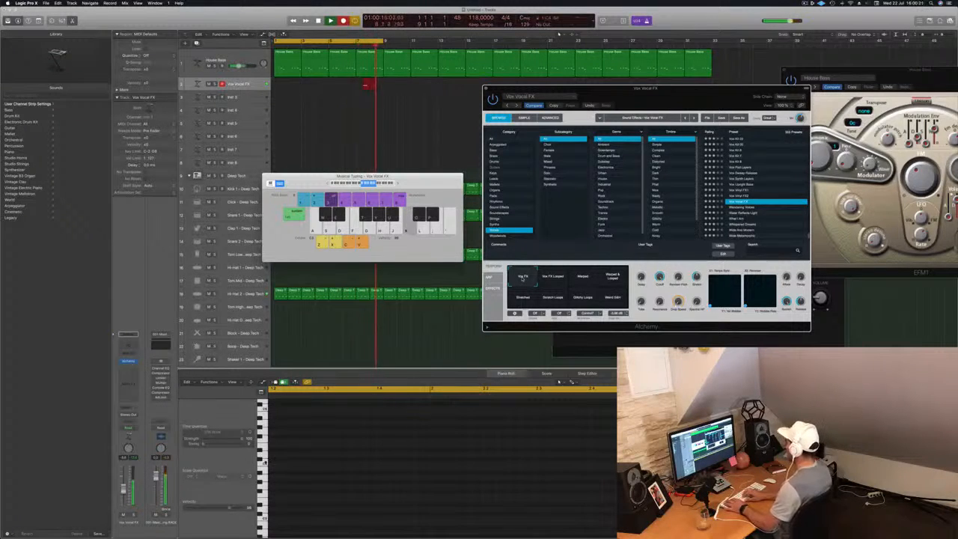
key("k")
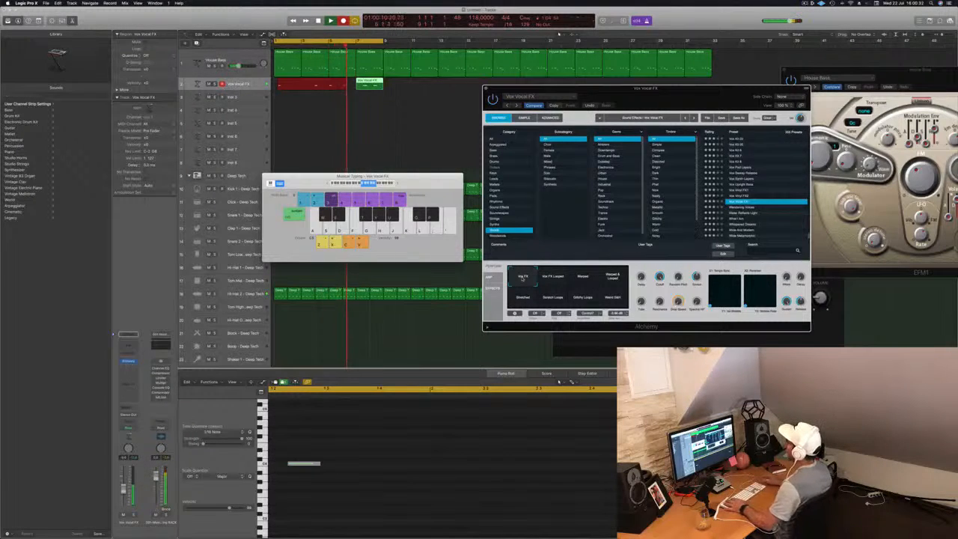
key("space")
key("Return")
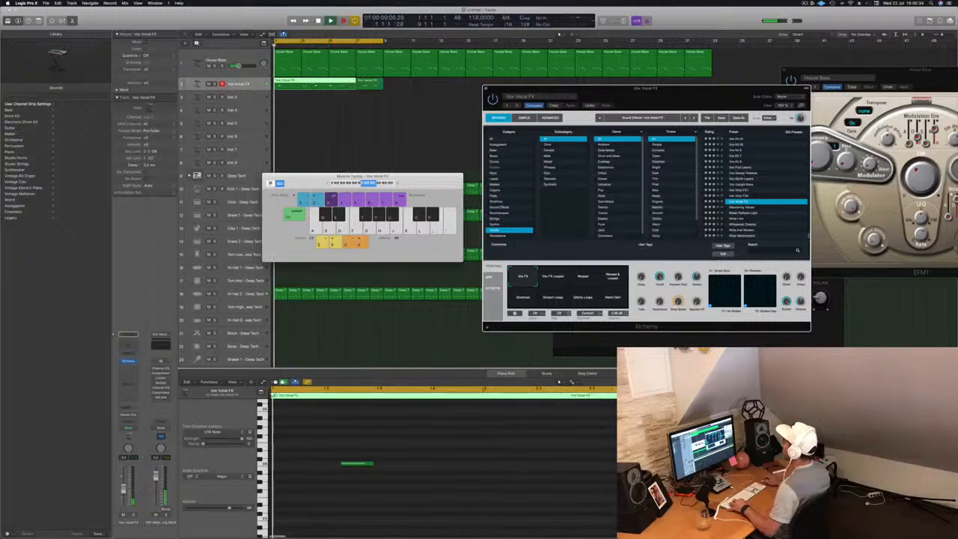
Trim the first two bars off the longer Vox Vocal FX region and move the remaining four bars to bar 1.
left_click(302, 105)
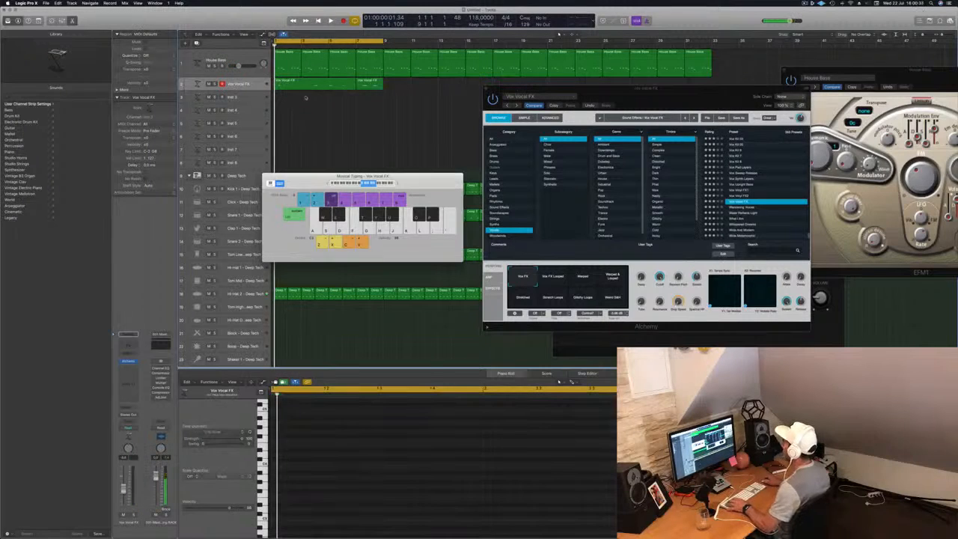
key("space")
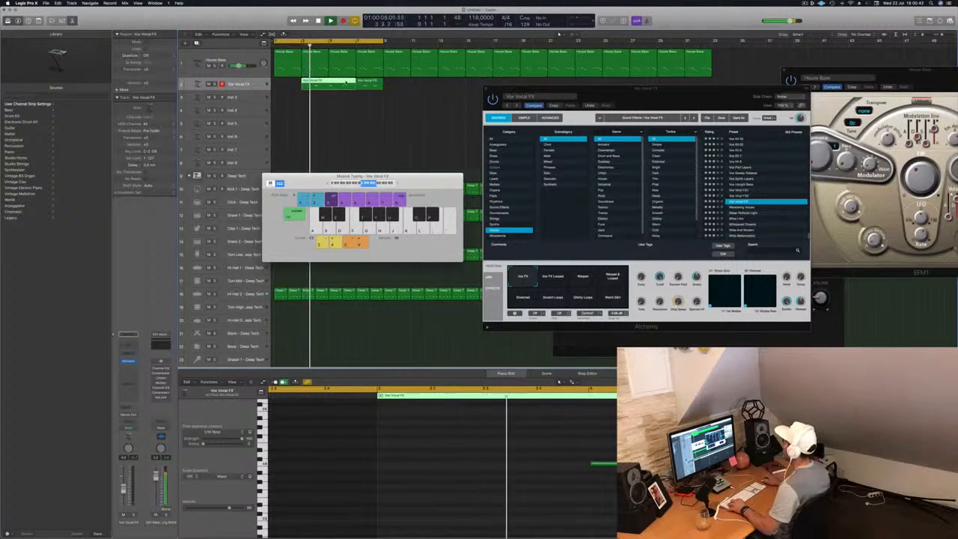
left_click_drag(327, 83, 300, 84)
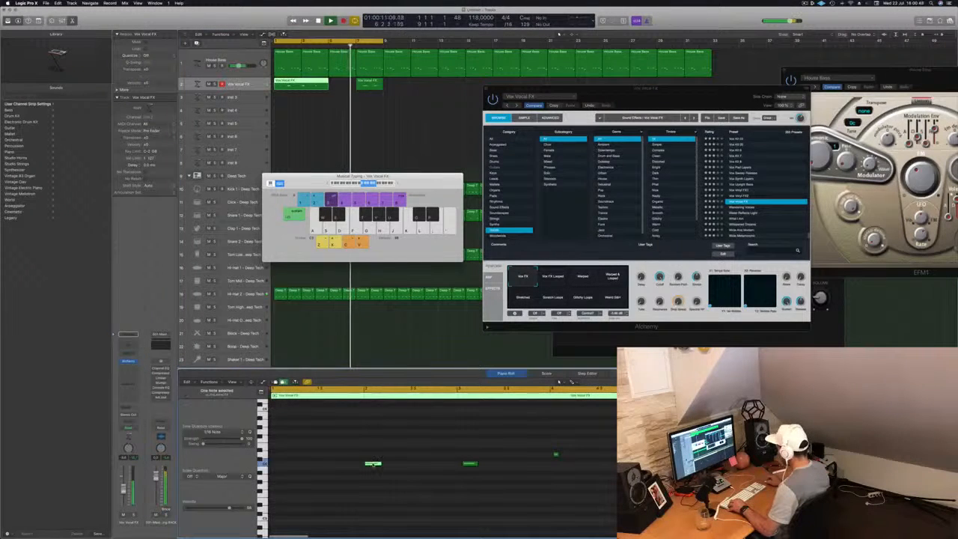
Copy the low note from bar 2 to the start of bar 1 and quantize all region notes to 1/16.
left_click_drag(372, 463, 281, 465)
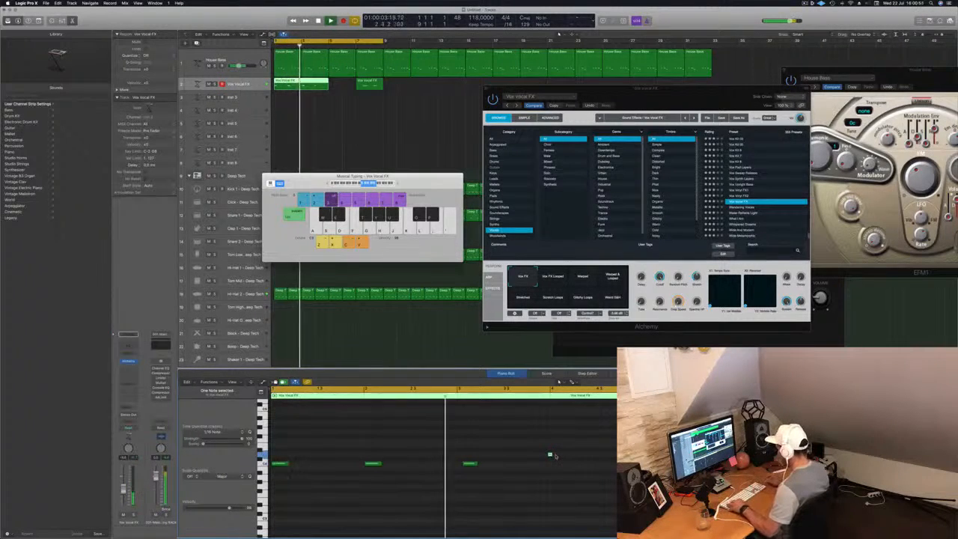
key("super+a")
key("q")
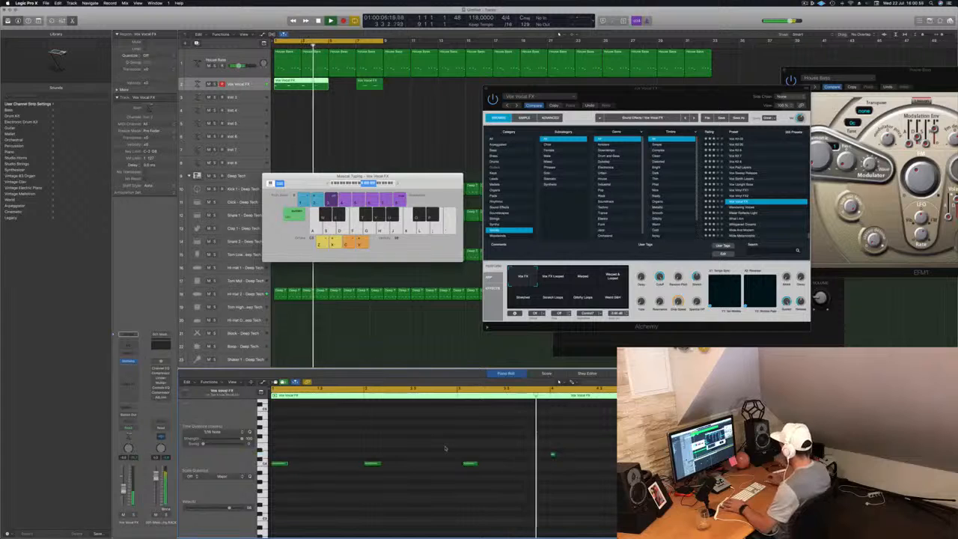
Lengthen the upper note in bar 4 and copy it to the middle of bars 1 and 2.
left_click(553, 454)
left_click_drag(554, 454, 329, 455)
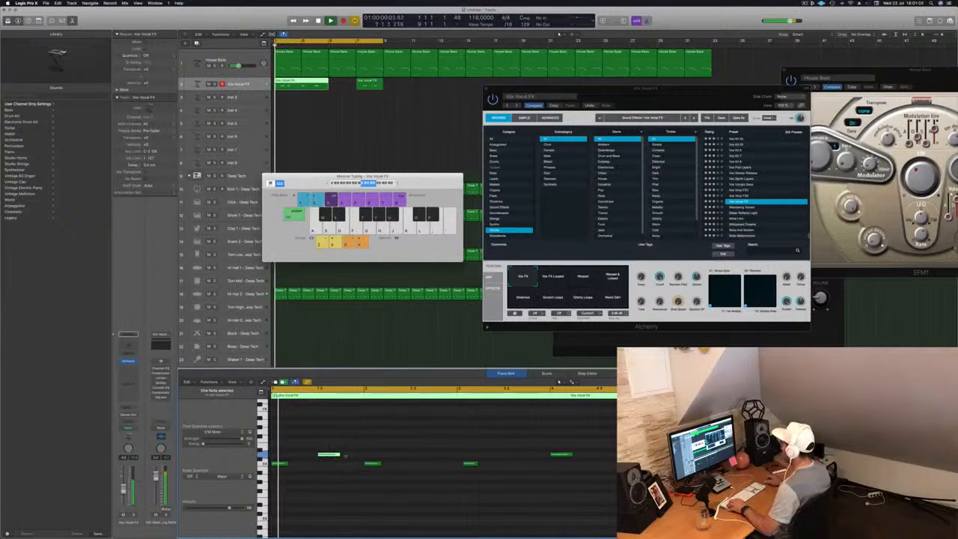
key("super+Left")
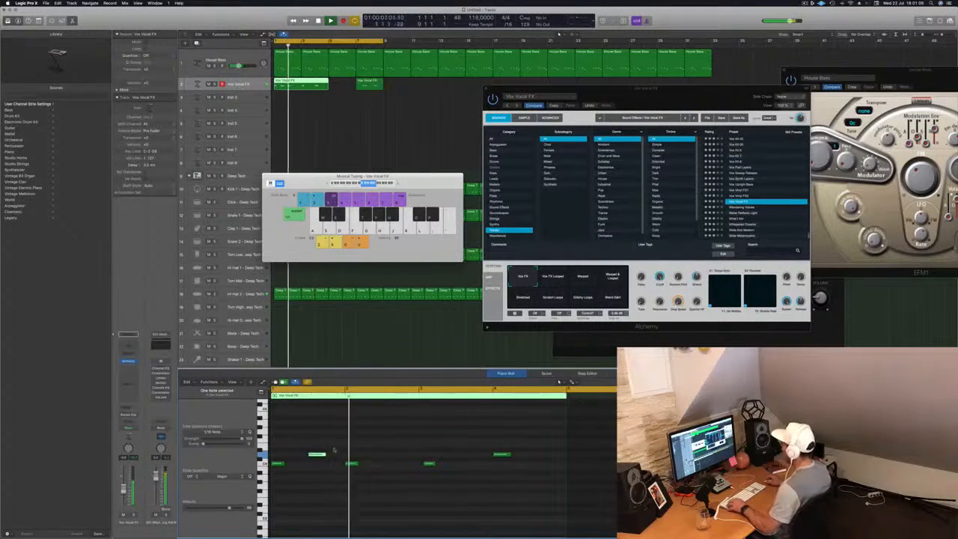
left_click_drag(329, 455, 393, 455)
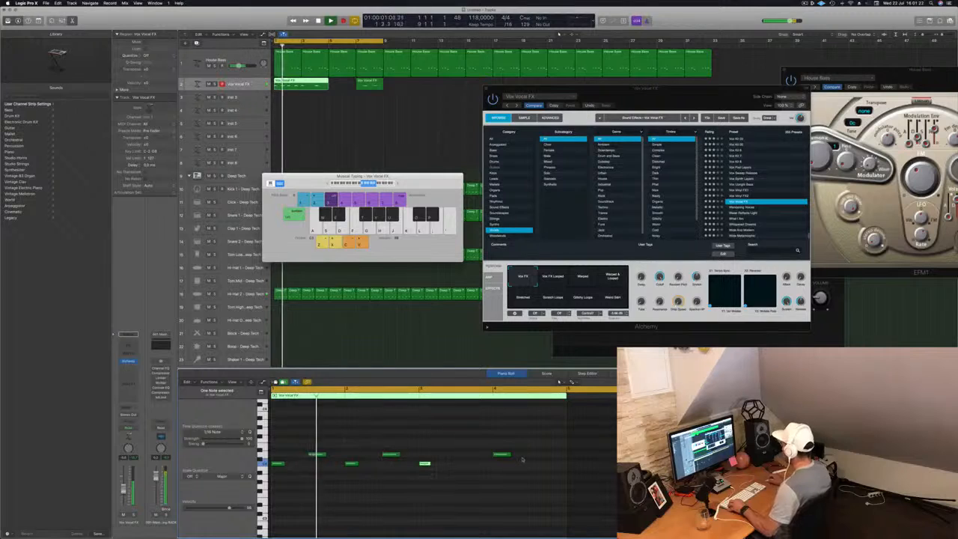
Move the bar 4 upper note to the middle of bar 3 and copy bar 3's low note to the start of bar 4.
left_click_drag(522, 457, 487, 453)
left_click(424, 464)
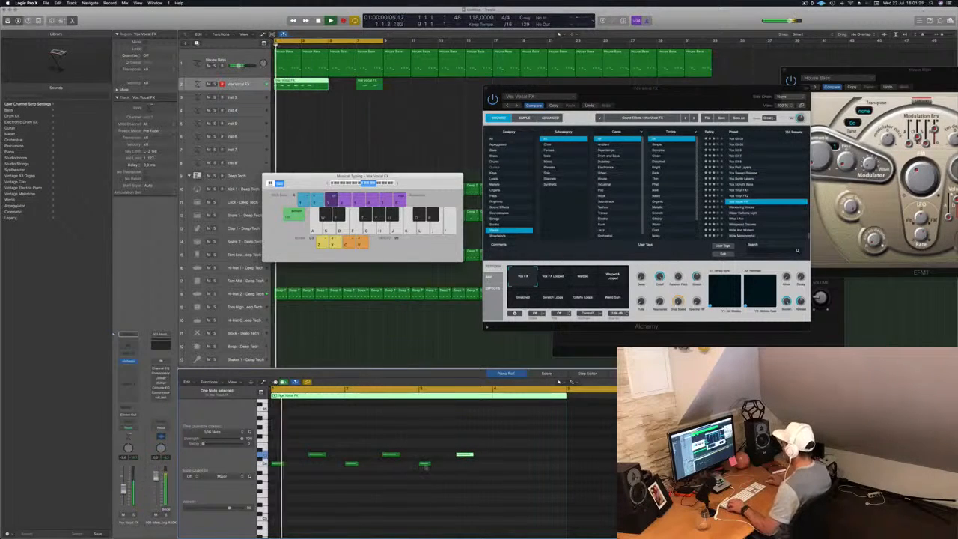
left_click_drag(424, 464, 497, 466)
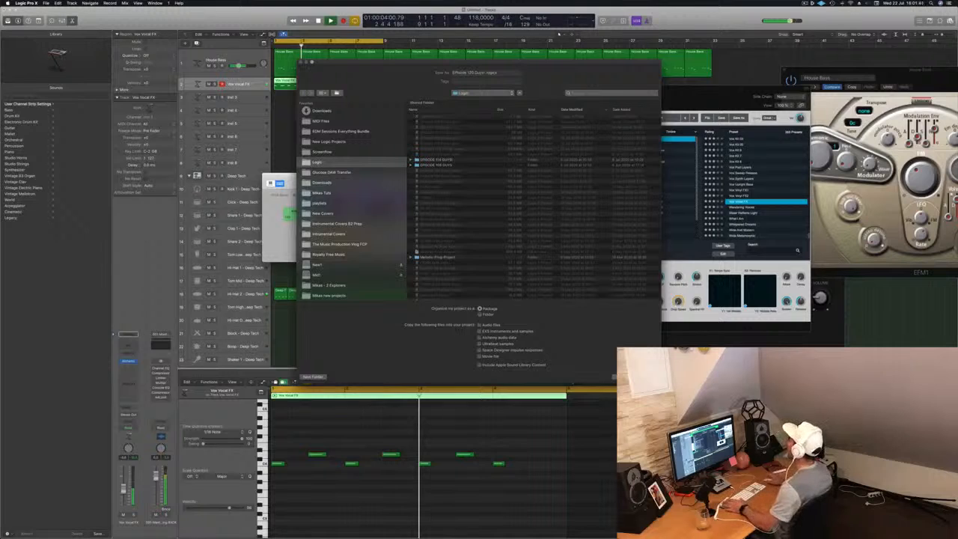
Save the project in the Logic folder and delete the leftover Vox Vocal FX region at bar 7.
key("space")
key("Right")
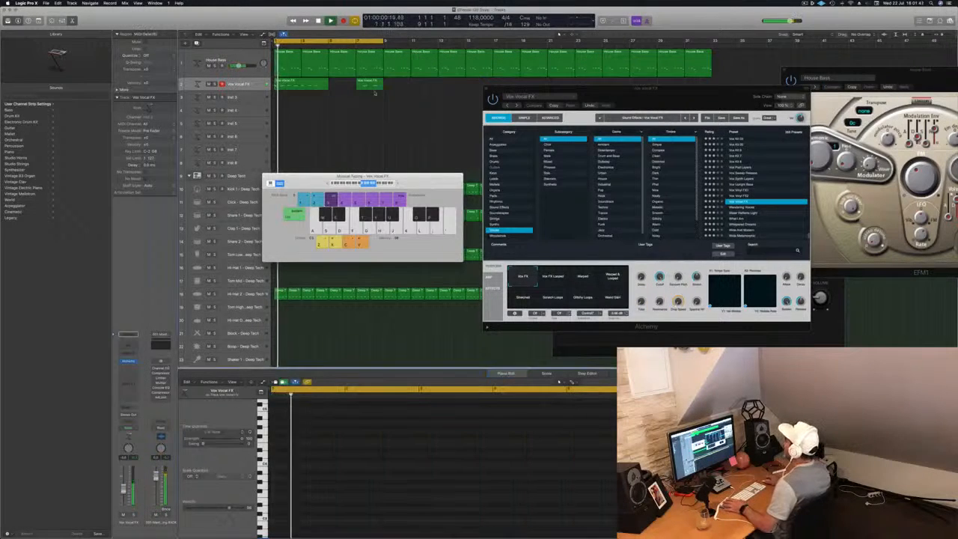
key("Delete")
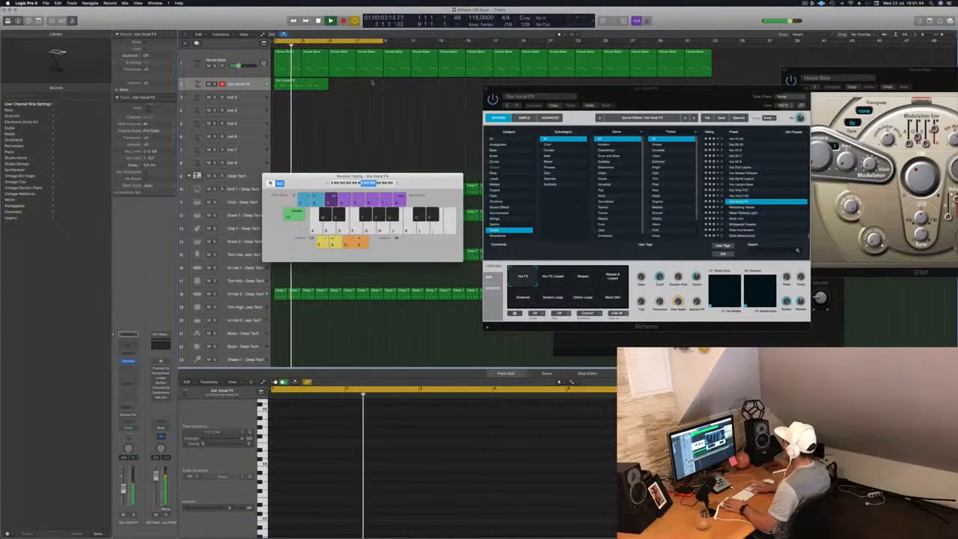
Copy the upper note from bar 3 to the middle of bar 4 and replay the vocal pattern from the start.
key("Left")
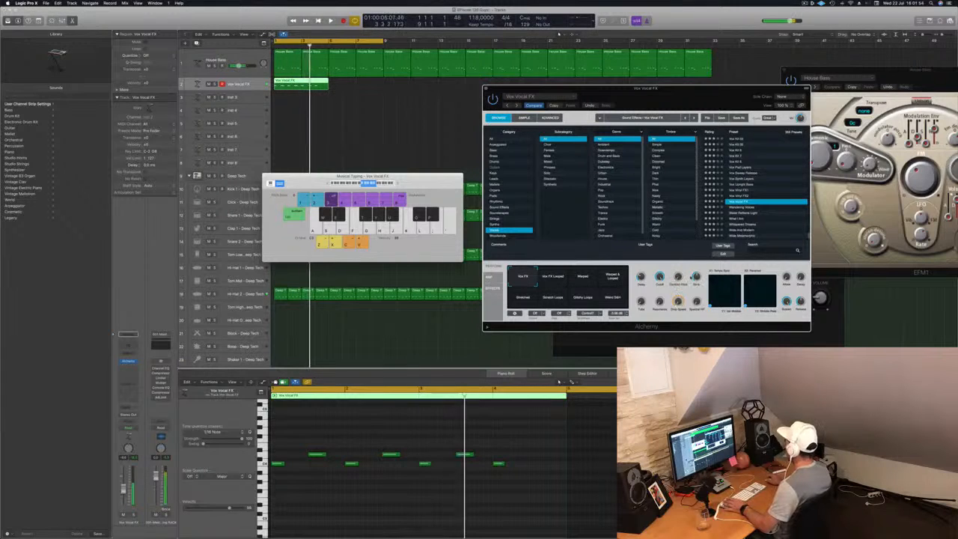
key("Return")
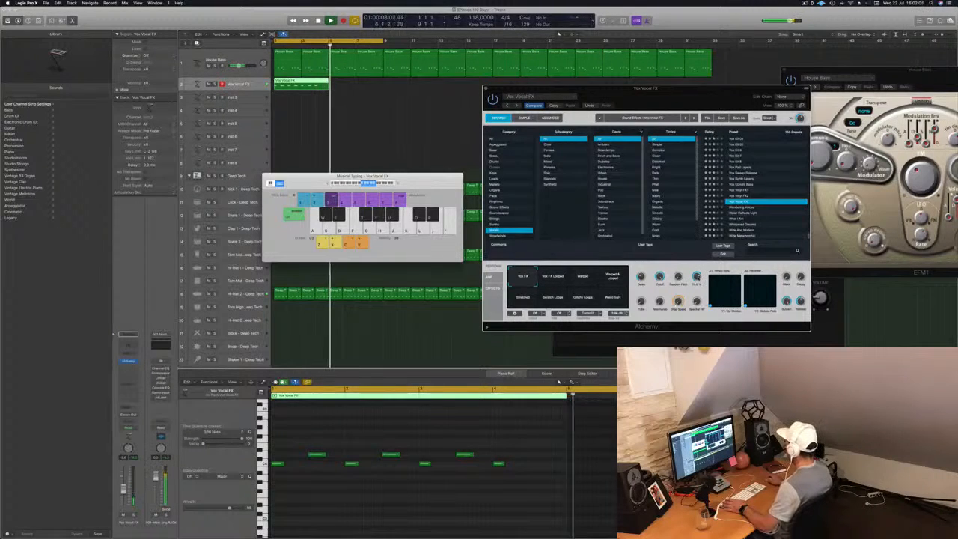
key("space")
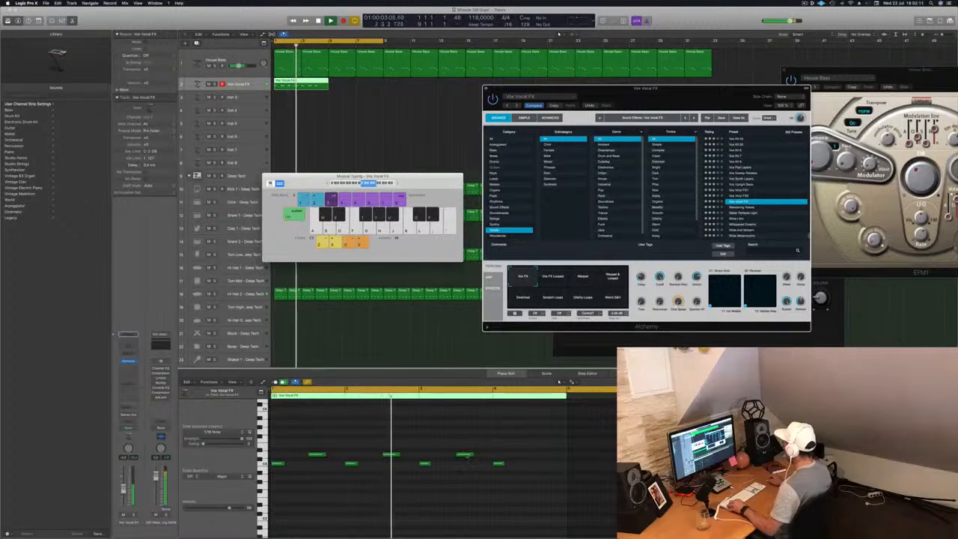
left_click_drag(464, 455, 539, 455)
key("space")
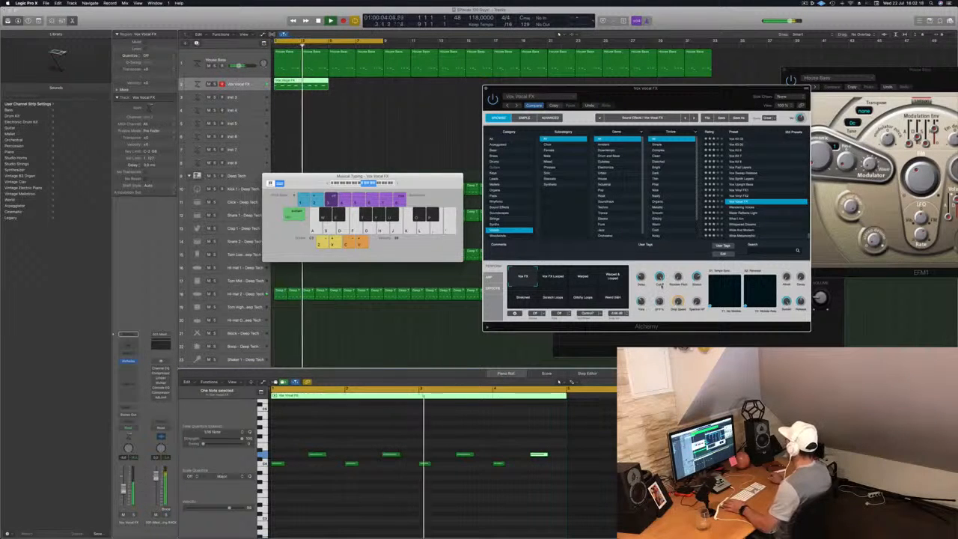
key("space")
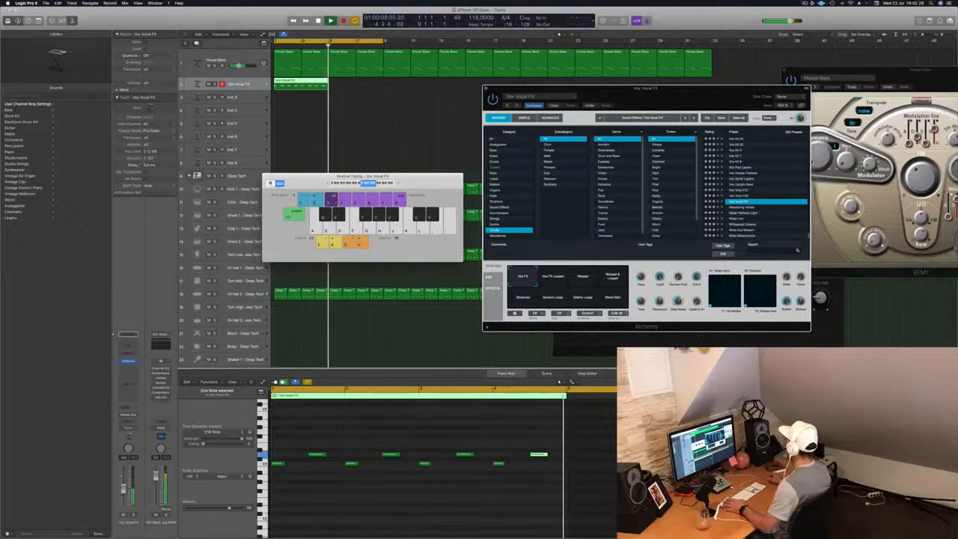
key("Return")
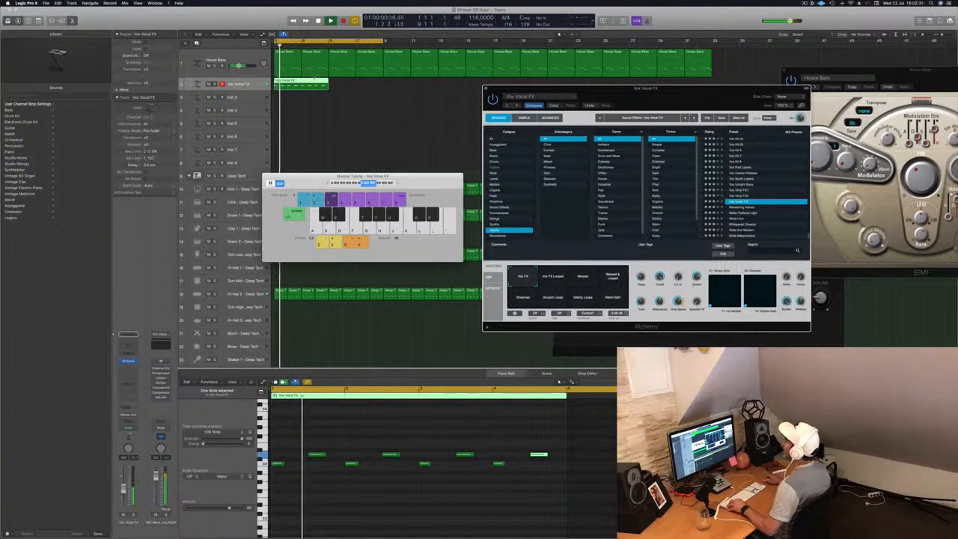
Repeat the four-bar Vox Vocal FX region up to bar 33, moving the Alchemy window clear of the tracks.
left_click_drag(299, 85, 352, 90)
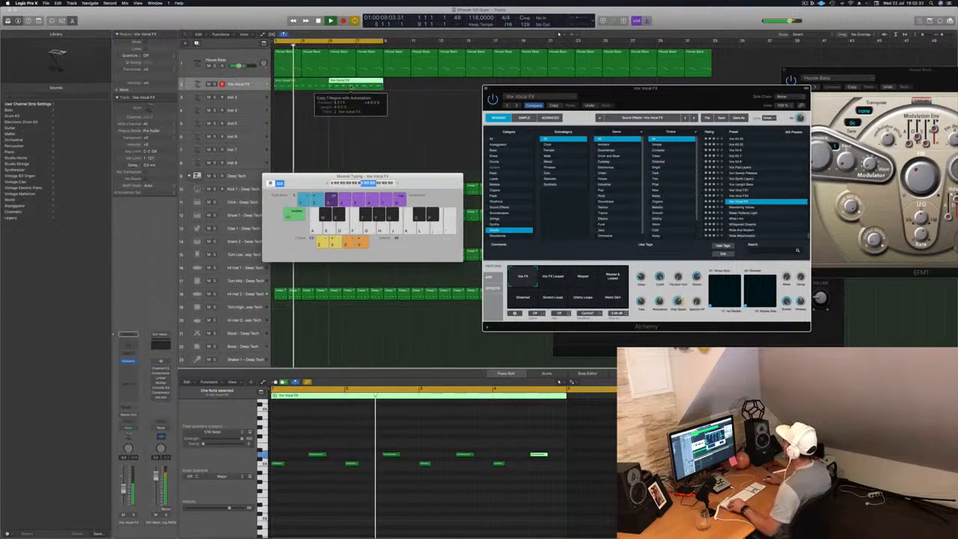
left_click(292, 80, "shift")
left_click_drag(291, 81, 400, 82)
left_click_drag(589, 95, 355, 167)
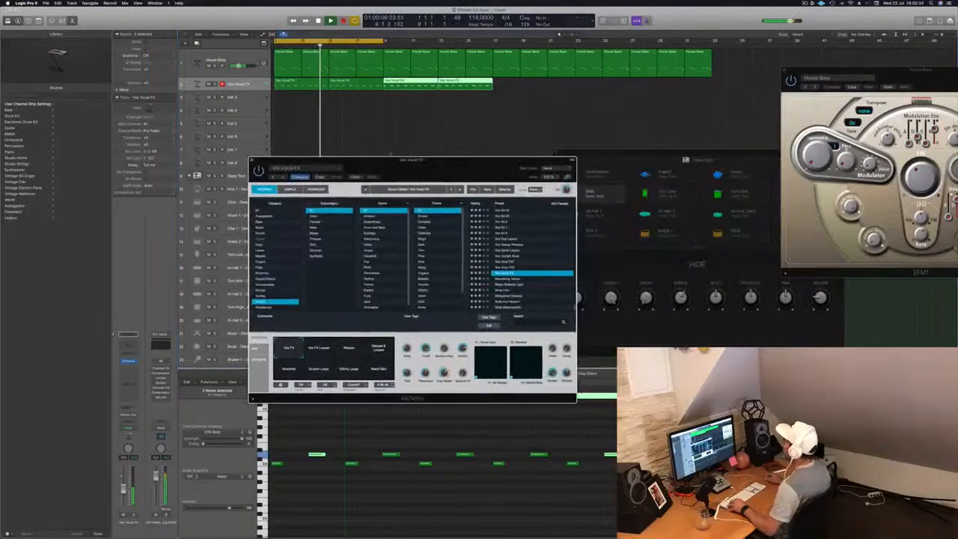
left_click(299, 82, "shift")
left_click_drag(286, 83, 505, 88)
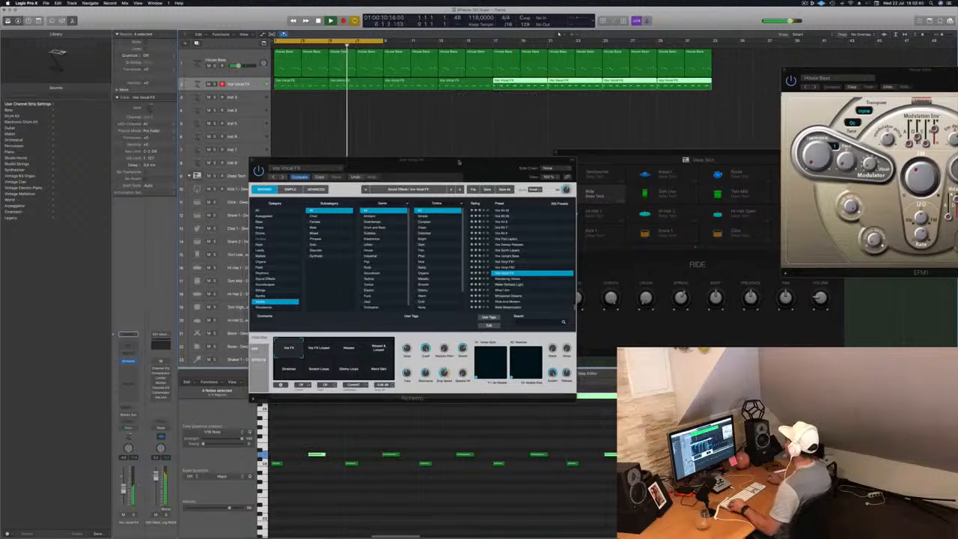
left_click_drag(452, 163, 677, 141)
key("super+Left")
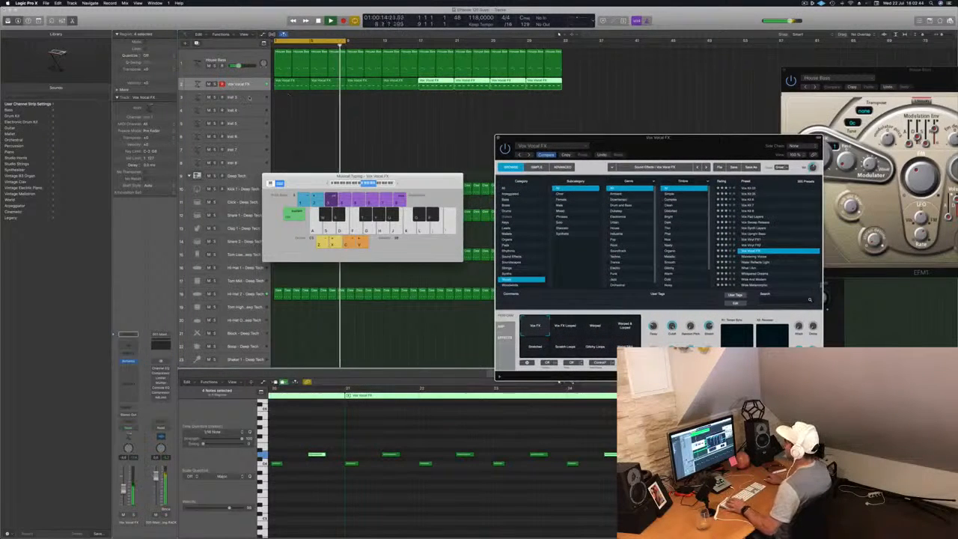
Add a send to Bus 3 on the Vox Vocal FX channel strip.
left_click(248, 86)
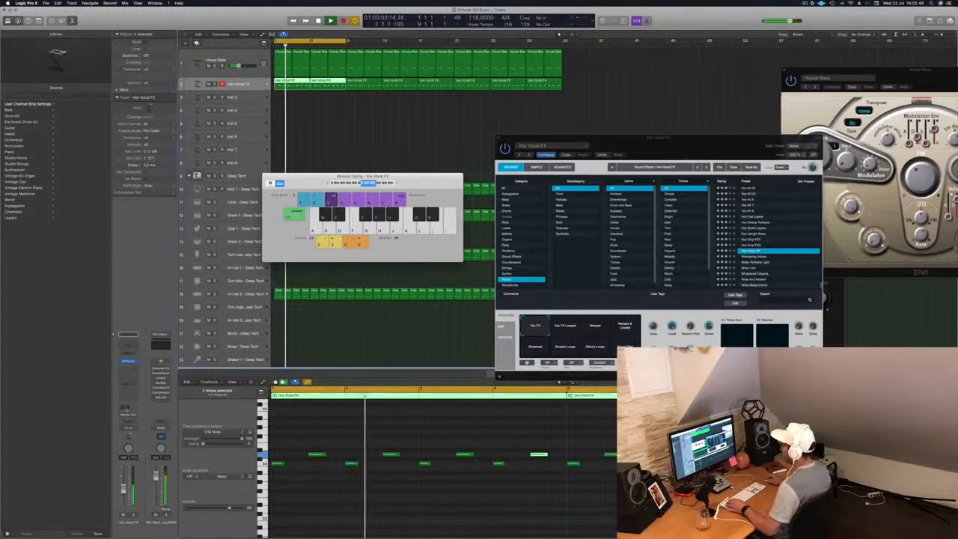
left_click(129, 404)
mouse_move(128, 417)
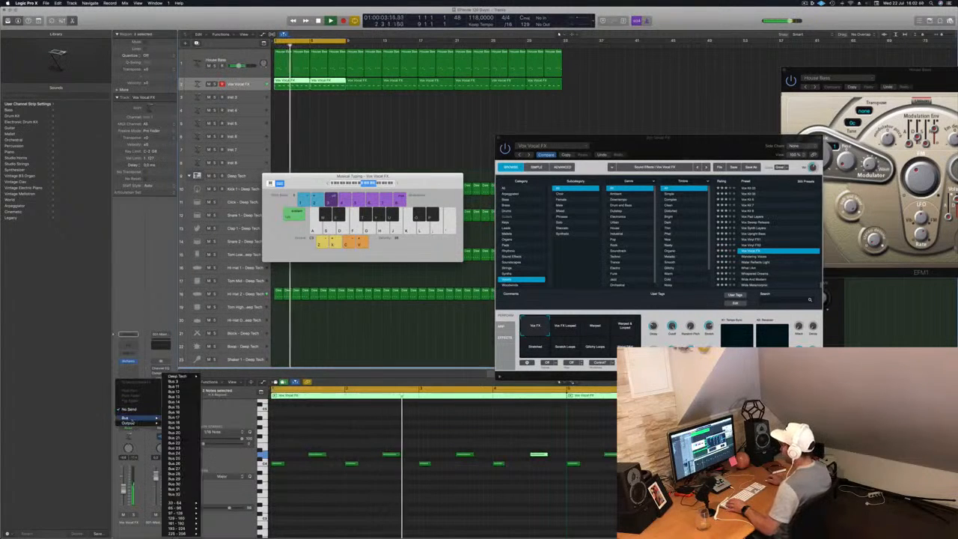
left_click(172, 381)
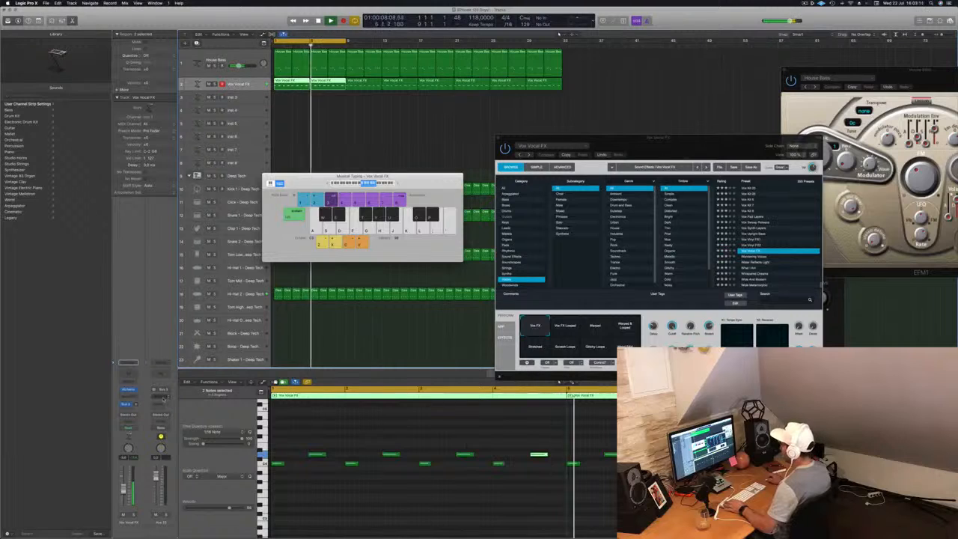
Insert a stereo Delay Designer on the aux channel fed by the Vox Vocal FX send and move its window over the tracks.
left_click(162, 399)
mouse_move(164, 423)
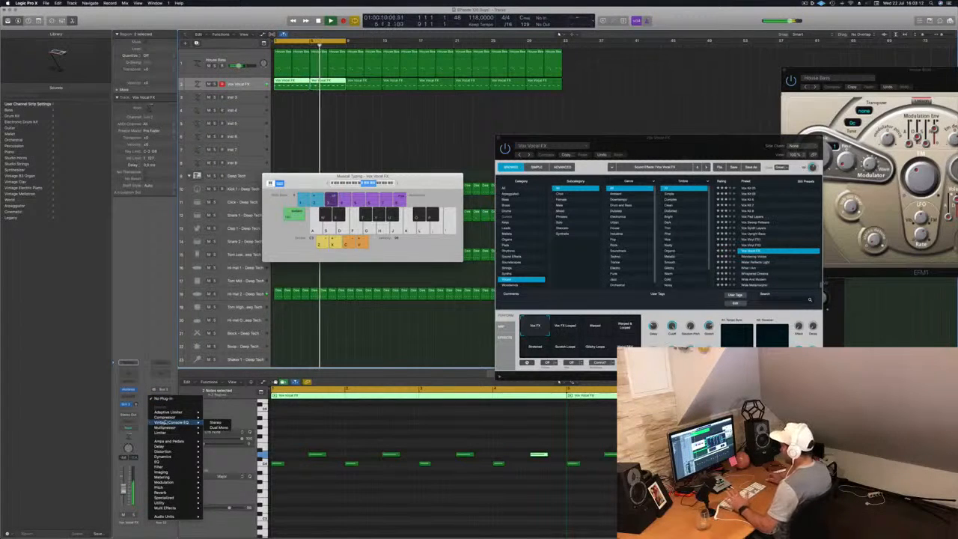
mouse_move(180, 447)
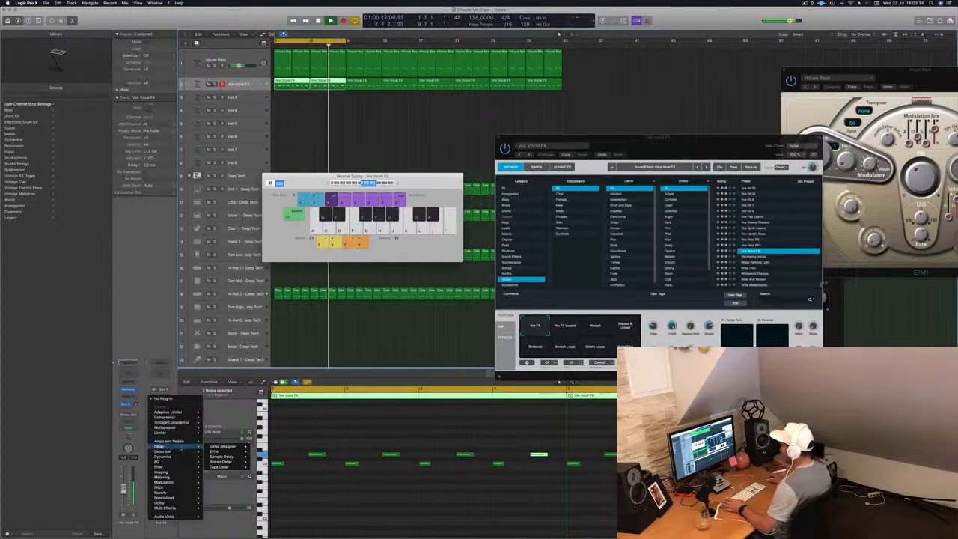
mouse_move(225, 446)
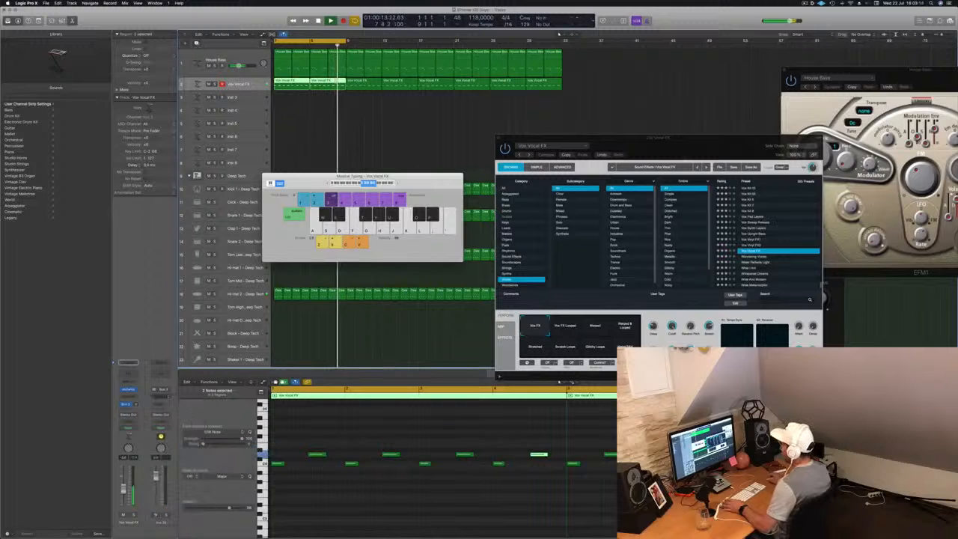
left_click(265, 447)
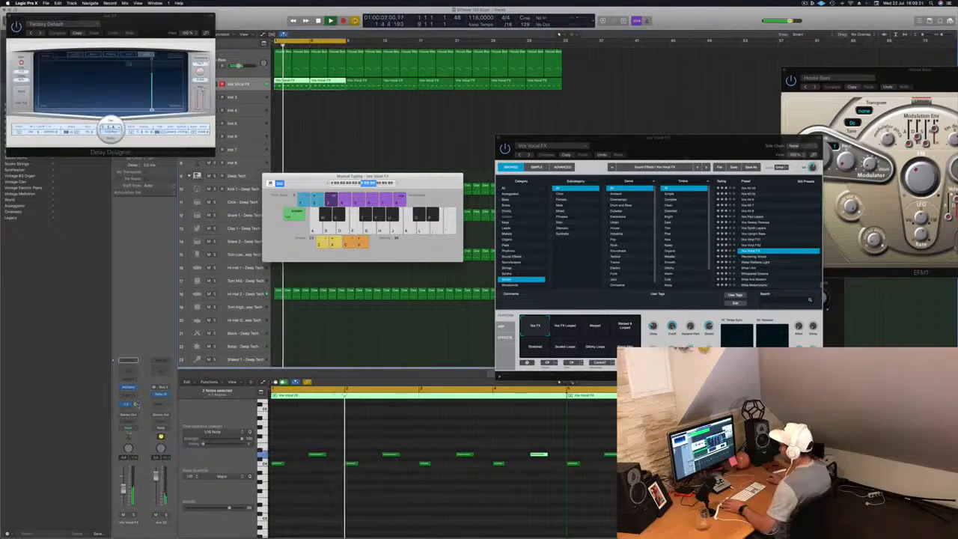
left_click_drag(41, 33, 369, 177)
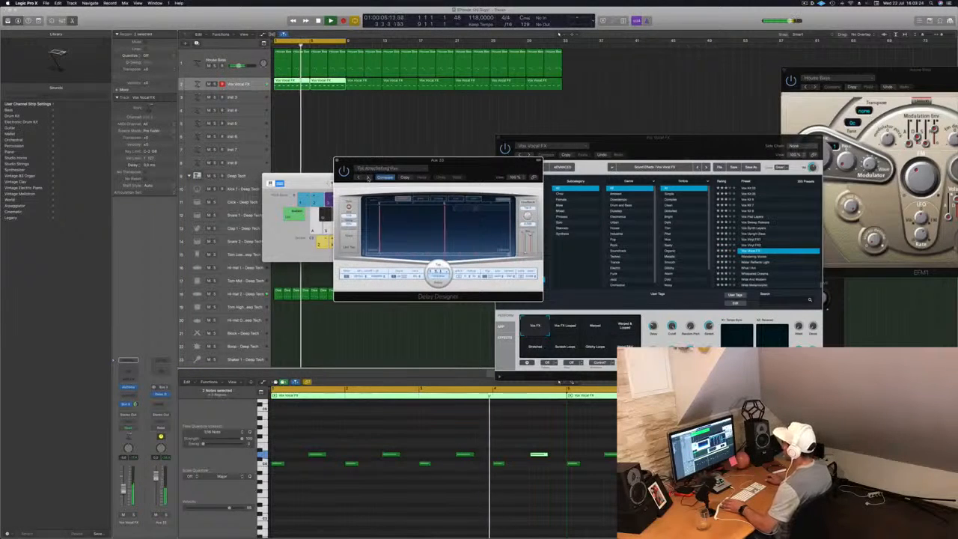
Audition Delay Designer presets through to Slow Pan, adjust the Vox Vocal FX send level, and close the plug-in window.
left_click(369, 177)
left_click(369, 177)
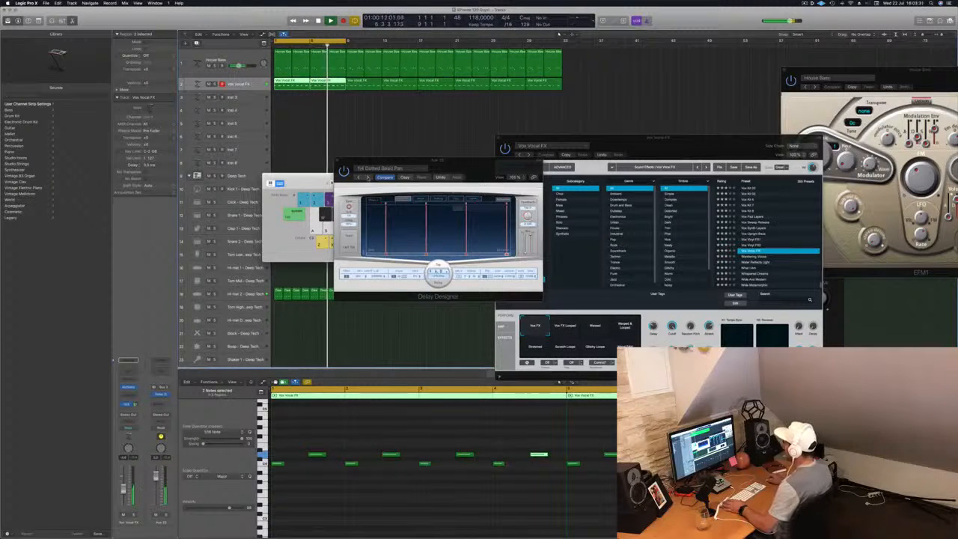
left_click(367, 178)
left_click_drag(369, 178, 309, 192)
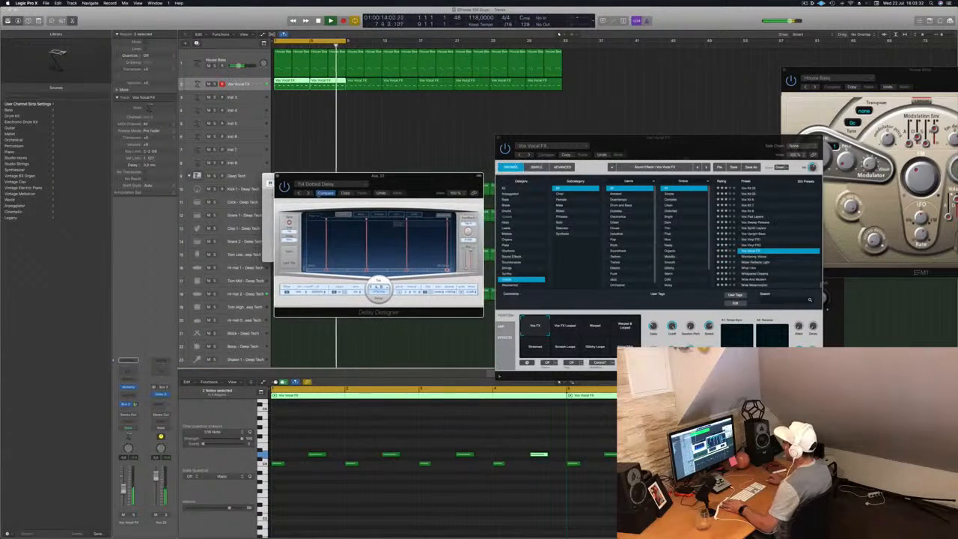
left_click(277, 176)
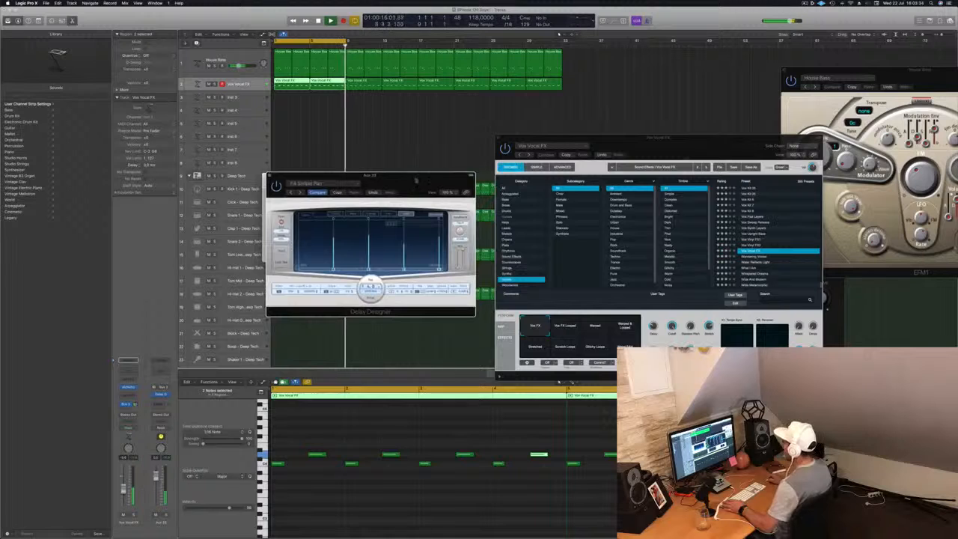
left_click_drag(416, 180, 431, 181)
left_click_drag(136, 404, 138, 399)
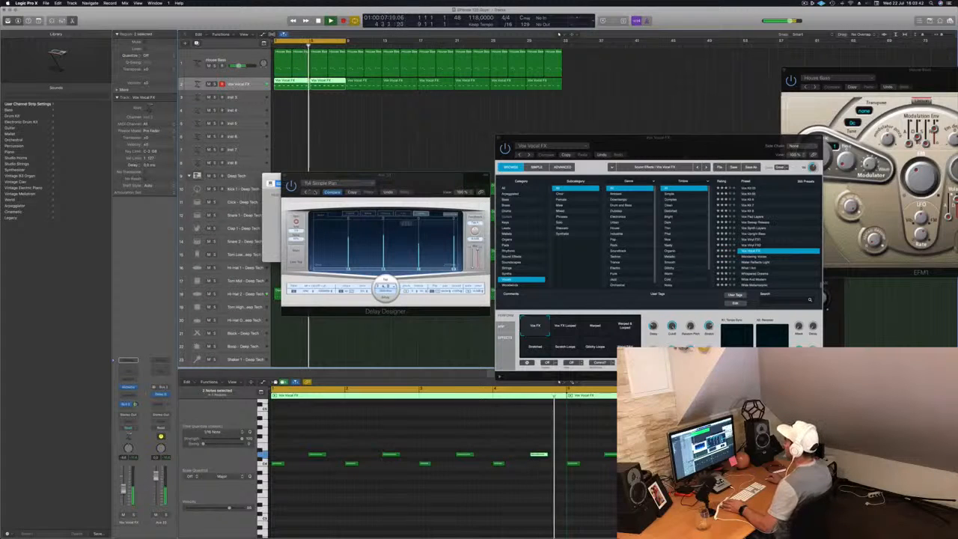
left_click(315, 192)
left_click(316, 192)
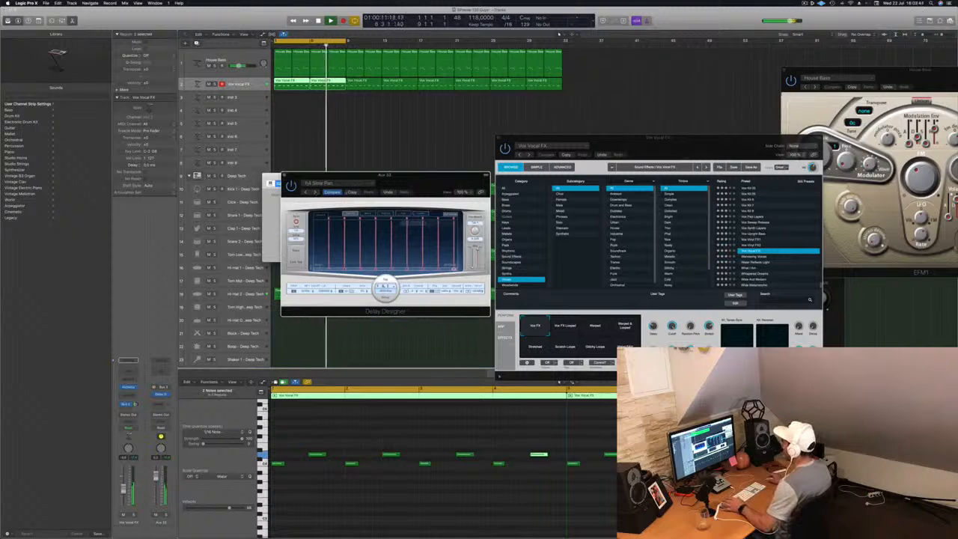
left_click_drag(416, 179, 406, 182)
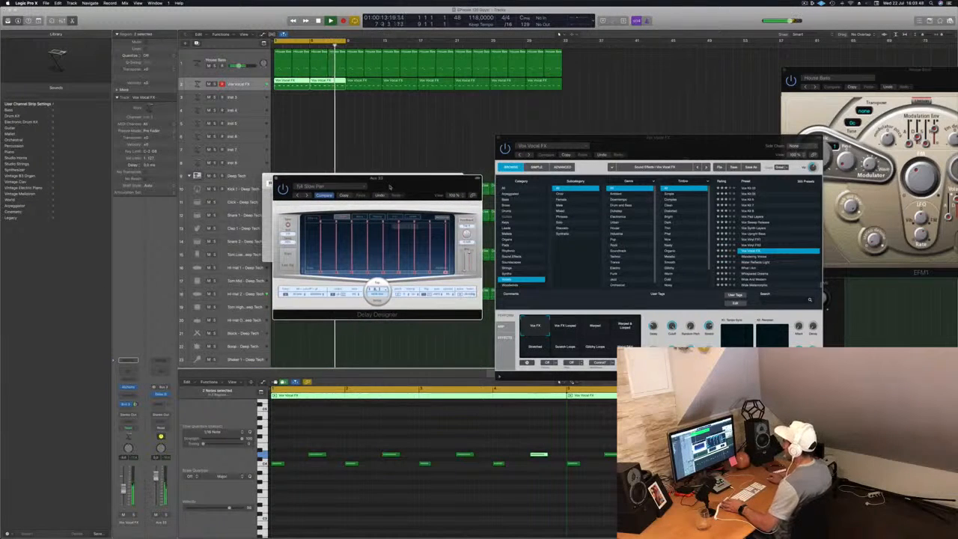
key("super+w")
Select the Inst 3 track and open its Alchemy instrument, moving the Musical Typing keyboard clear of the tracks.
key("super+k")
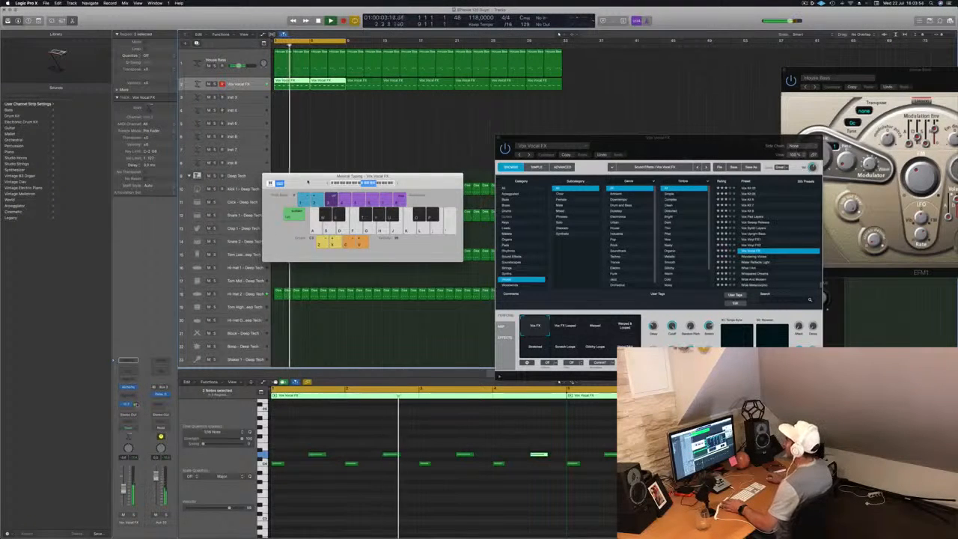
left_click_drag(297, 183, 677, 175)
key("Down")
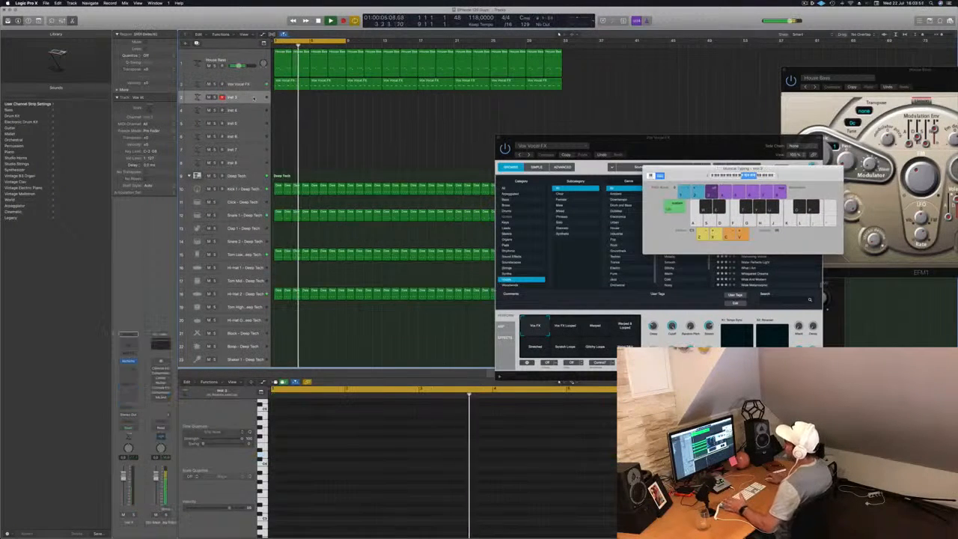
left_click(129, 361)
left_click_drag(222, 25, 490, 182)
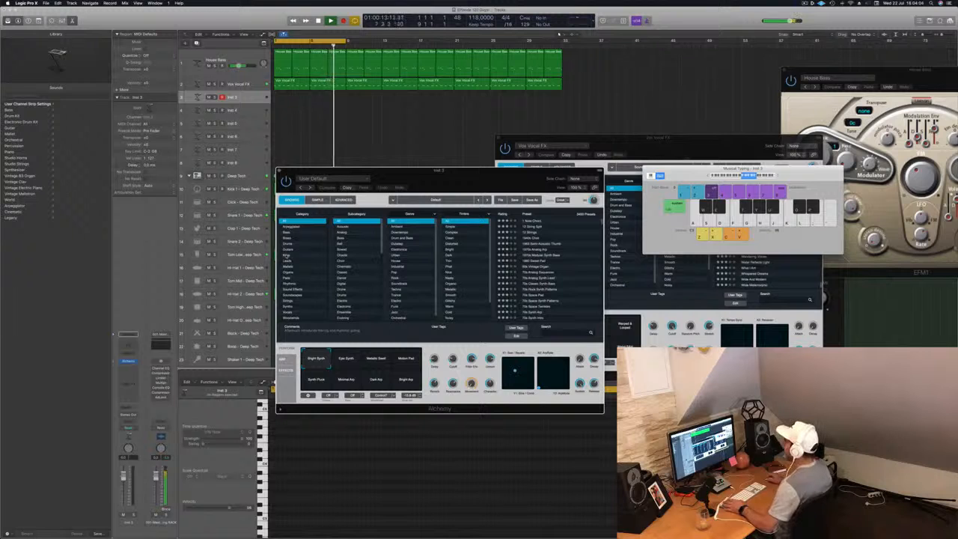
Load the Sign of Life preset from Alchemy's Organs category and move the instrument window clear of the track headers.
left_click(287, 273)
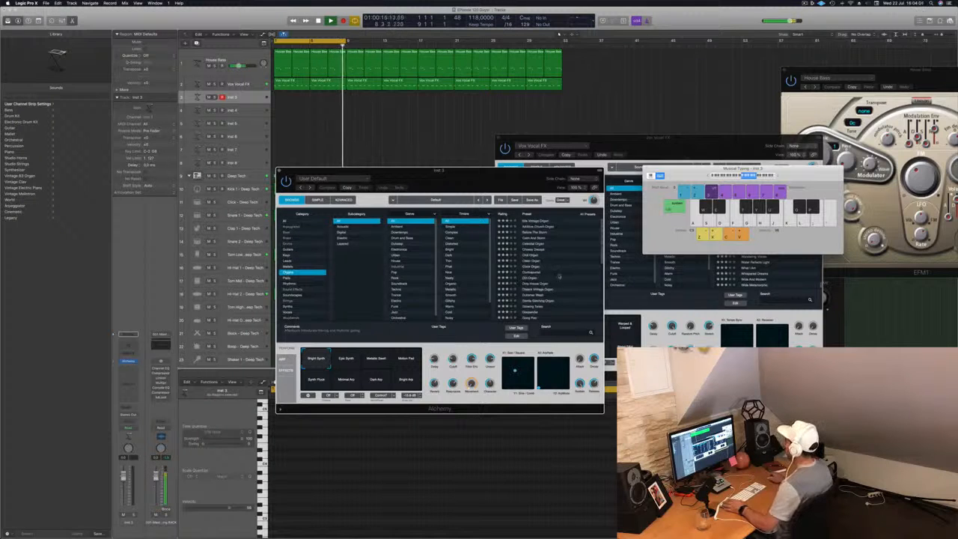
scroll(558, 277, "down", 5)
left_click(538, 249)
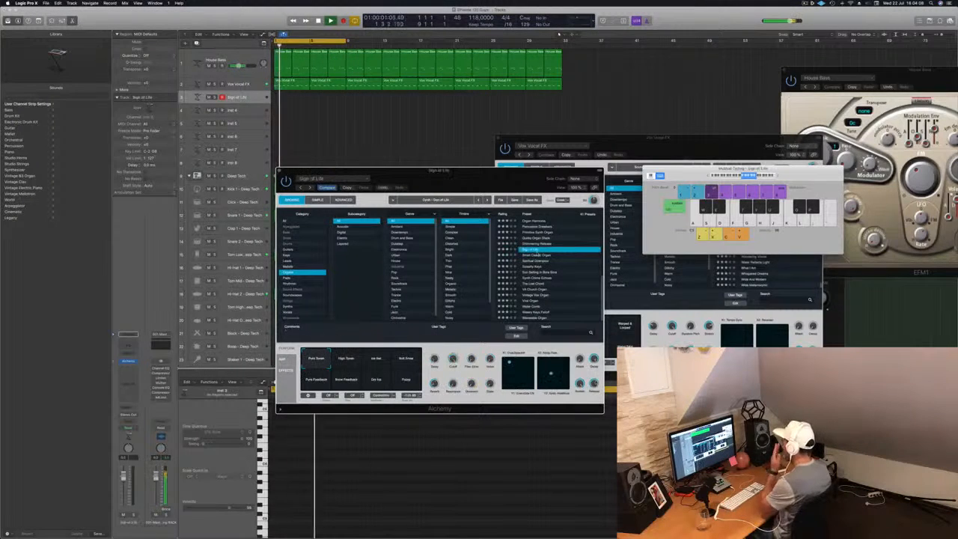
left_click_drag(520, 174, 698, 122)
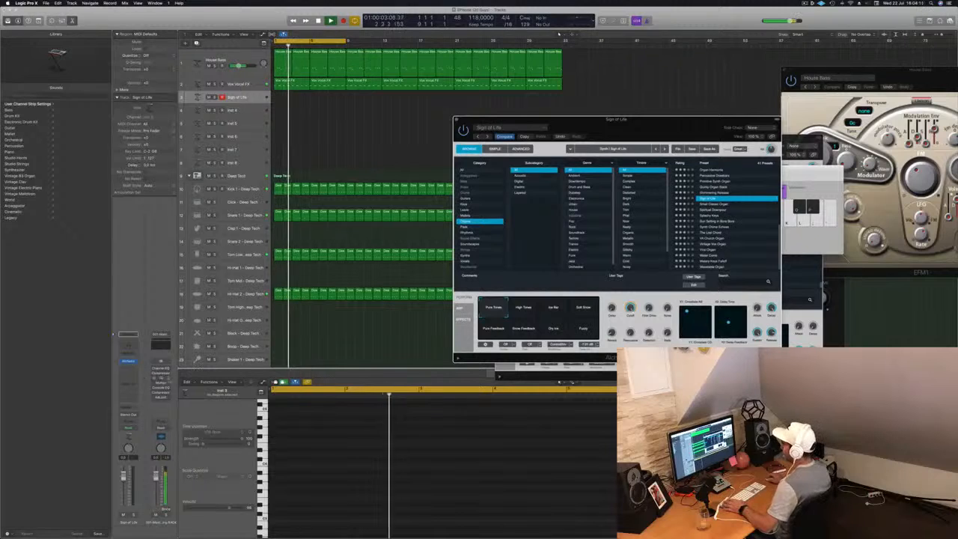
Add a send to Bus 11 on the Sign of Life channel strip.
left_click(128, 383)
mouse_move(139, 417)
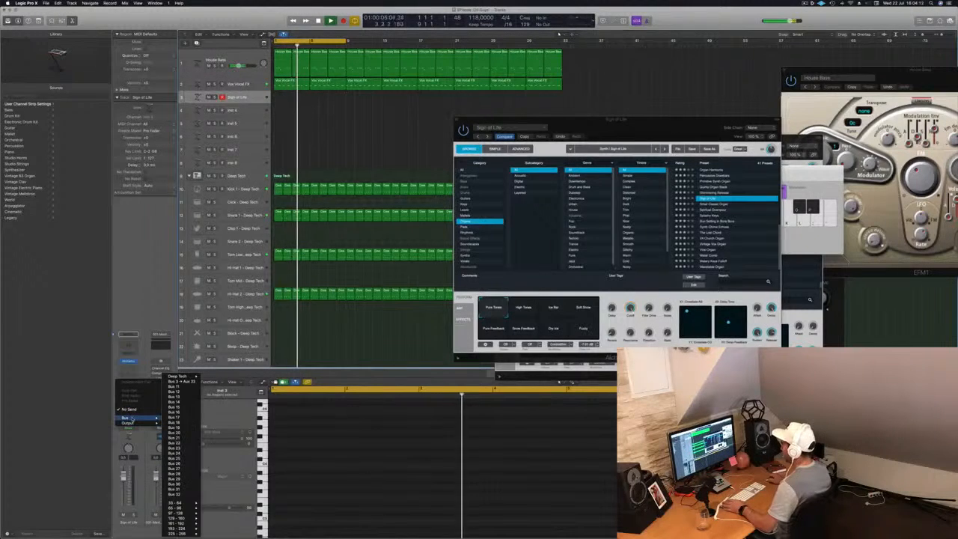
left_click(185, 386)
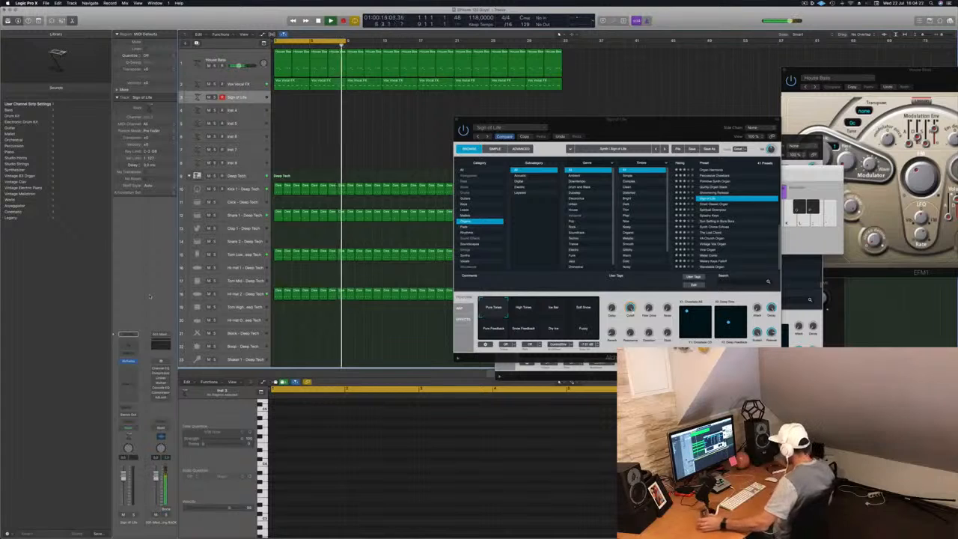
key("comma")
key("Return")
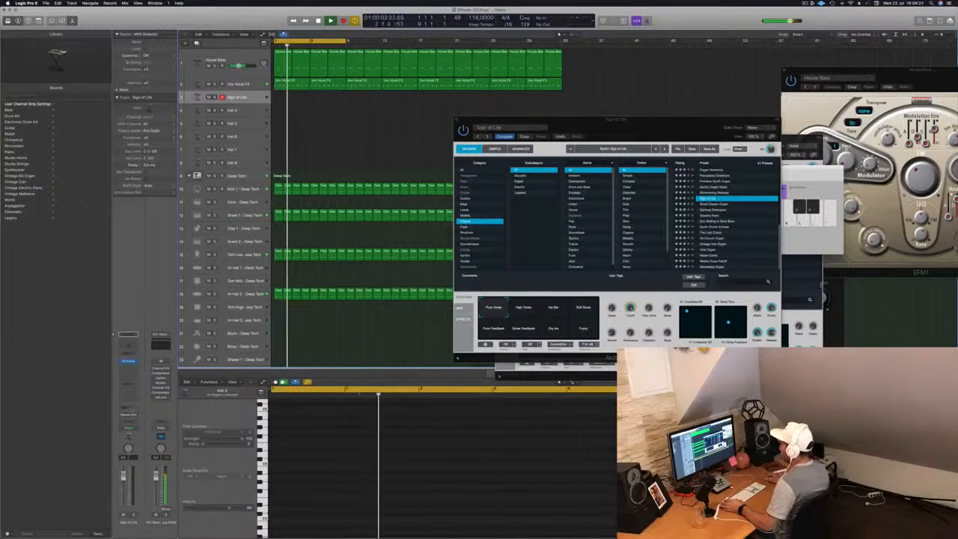
left_click(128, 409)
mouse_move(125, 416)
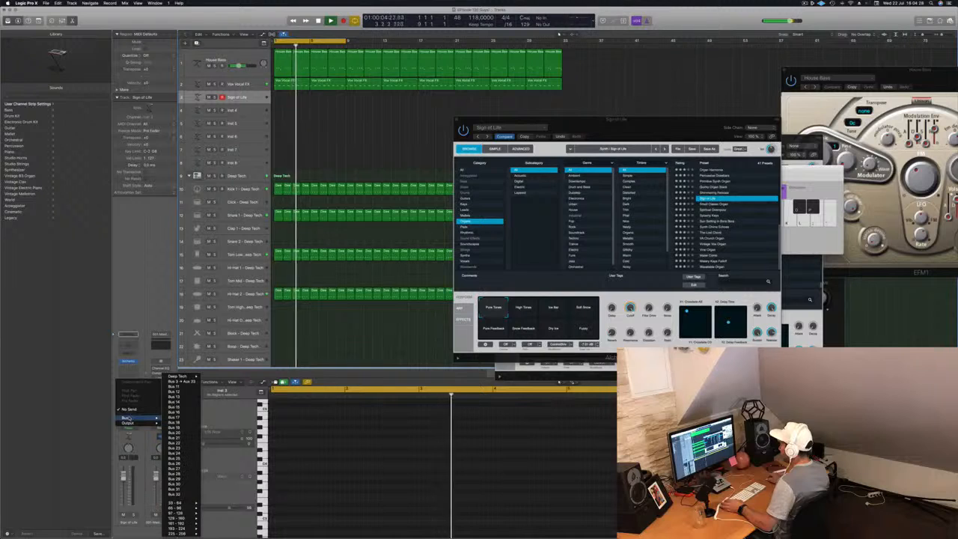
left_click(186, 386)
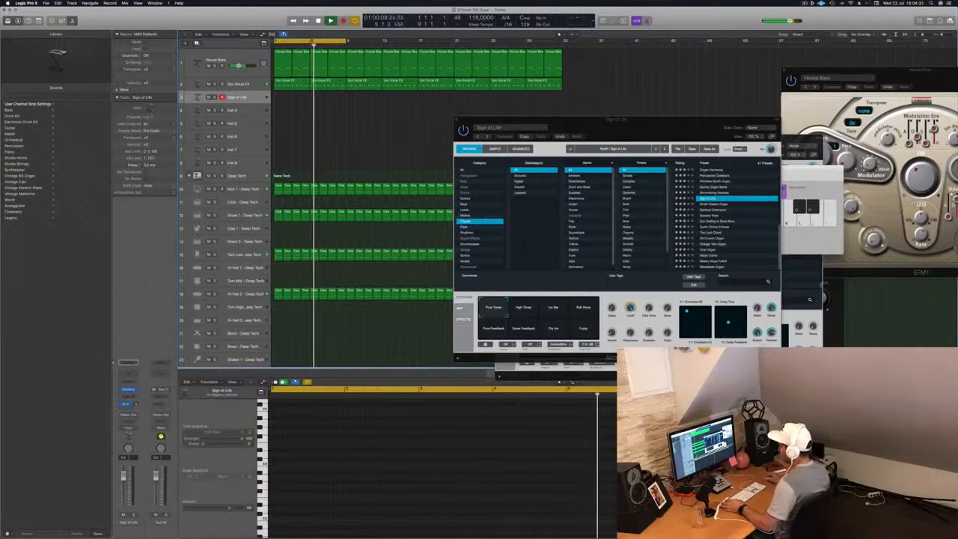
Insert a stereo ChromaVerb reverb on the aux channel fed by Bus 11 and move its window into view.
left_click(159, 405)
left_click(158, 405)
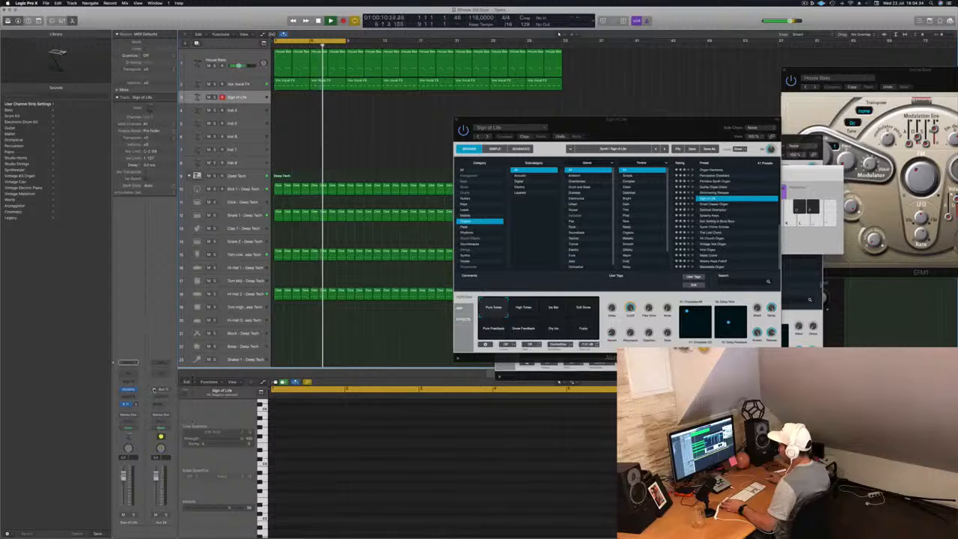
left_click(163, 395)
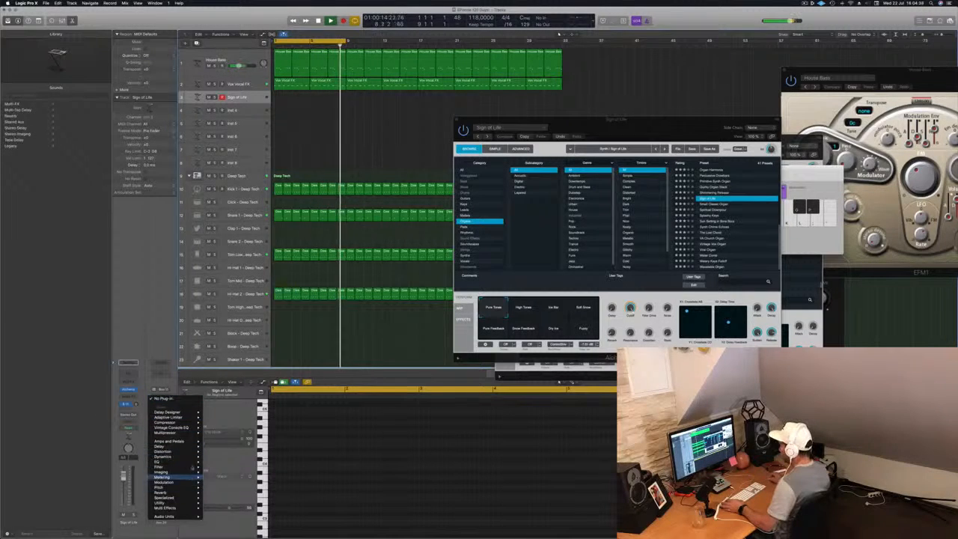
mouse_move(180, 493)
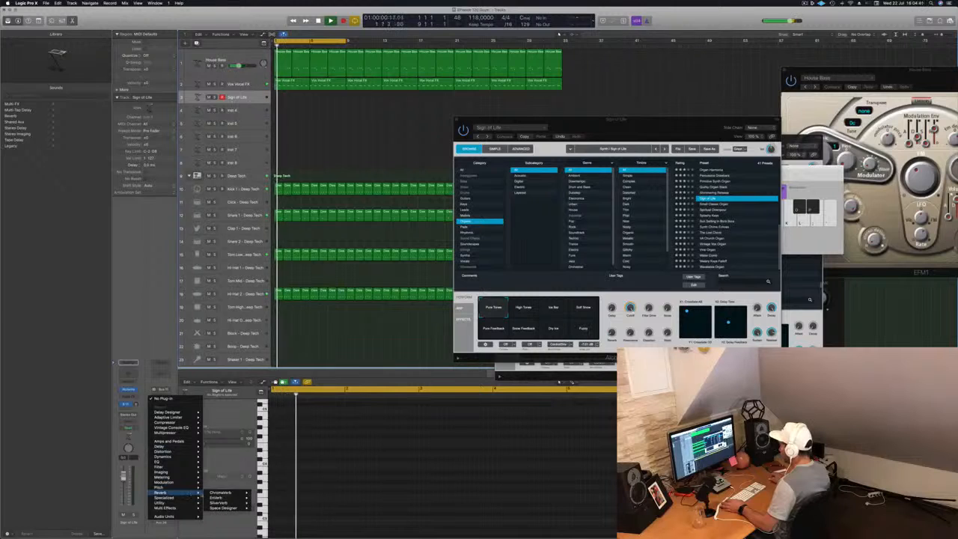
mouse_move(224, 493)
left_click(265, 492)
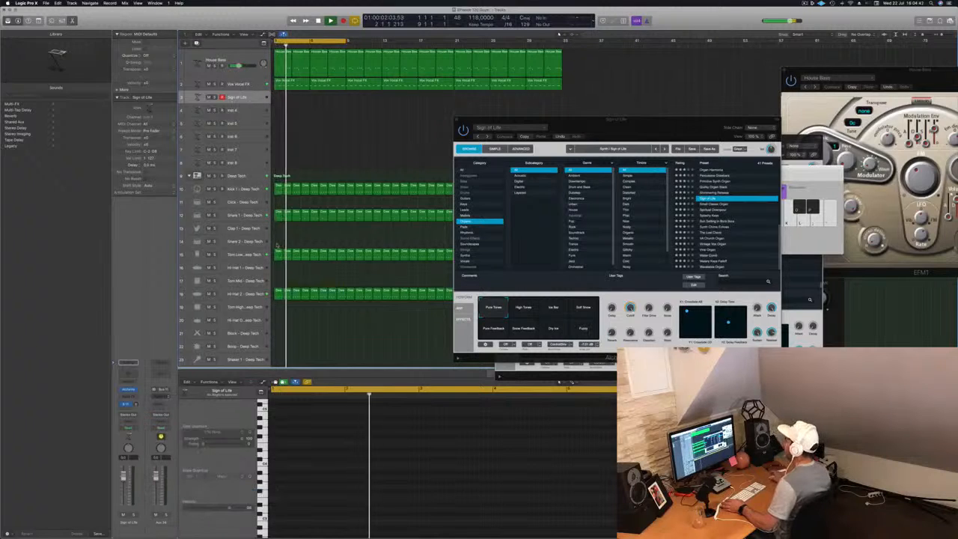
left_click_drag(243, 32, 406, 77)
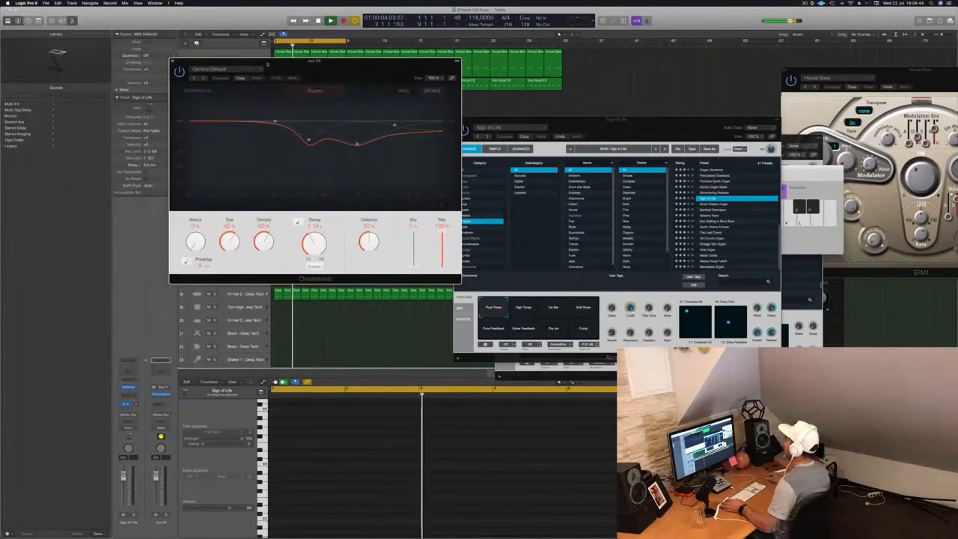
Load ChromaVerb's Cave preset from the FX category, move its window off the track headers, and select the Sign of Life channel strip.
left_click(214, 69)
mouse_move(240, 189)
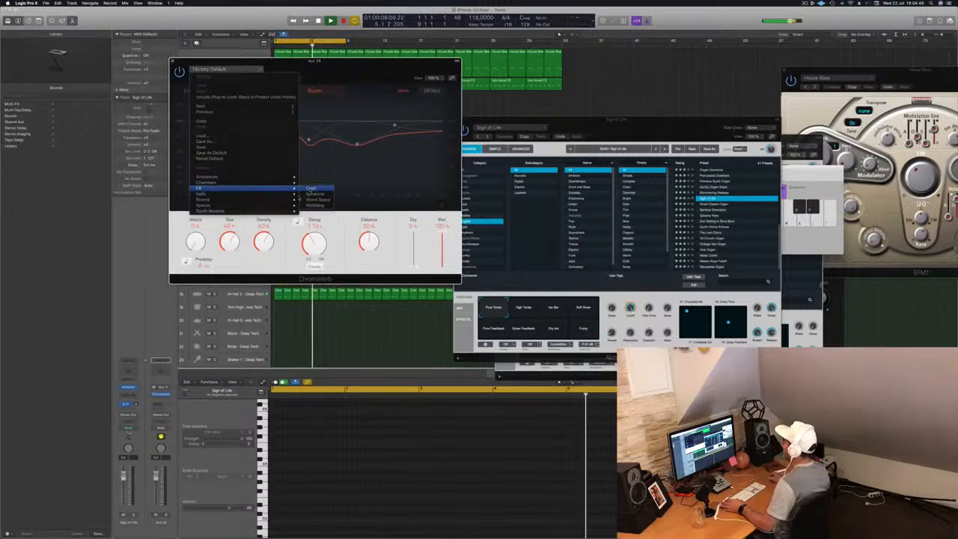
left_click(313, 187)
left_click_drag(314, 62, 619, 74)
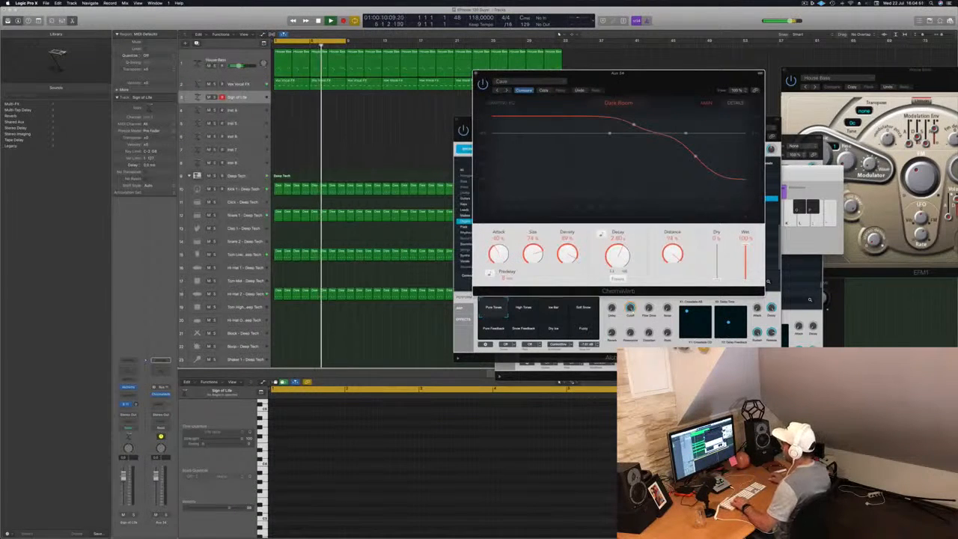
left_click(139, 378)
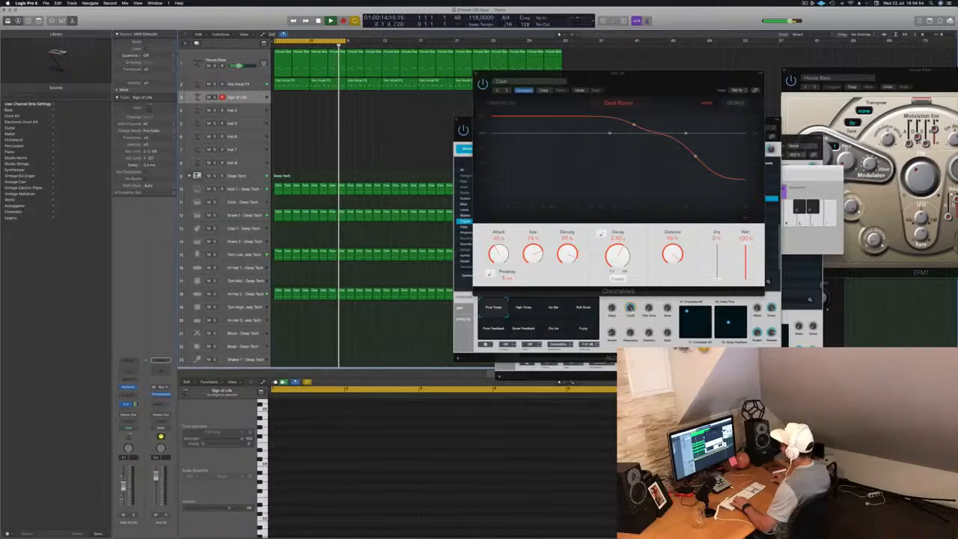
Rearrange the ChromaVerb, Musical Typing and both Alchemy windows so the keyboard and the Sign of Life instrument can be reached.
left_click_drag(641, 86, 944, 83)
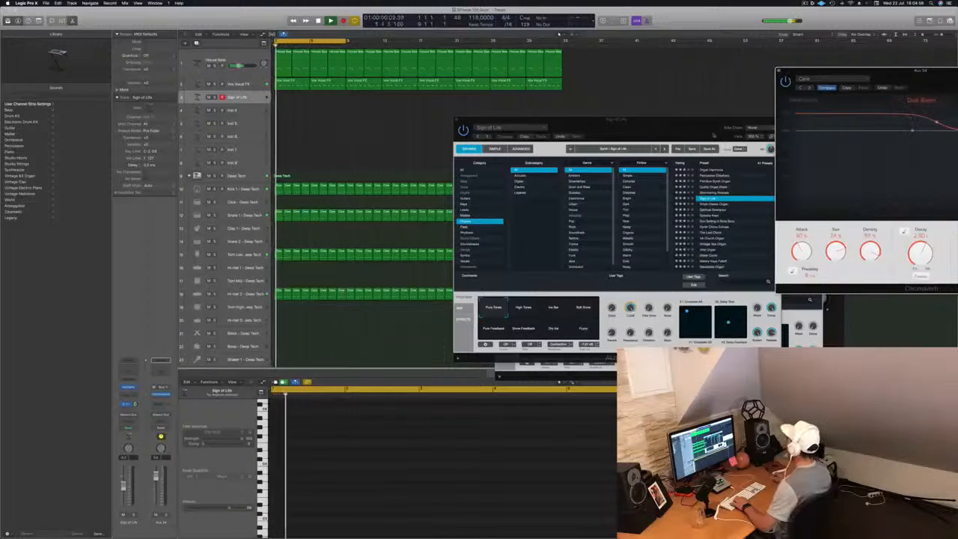
left_click_drag(694, 133, 479, 161)
left_click_drag(682, 175, 567, 159)
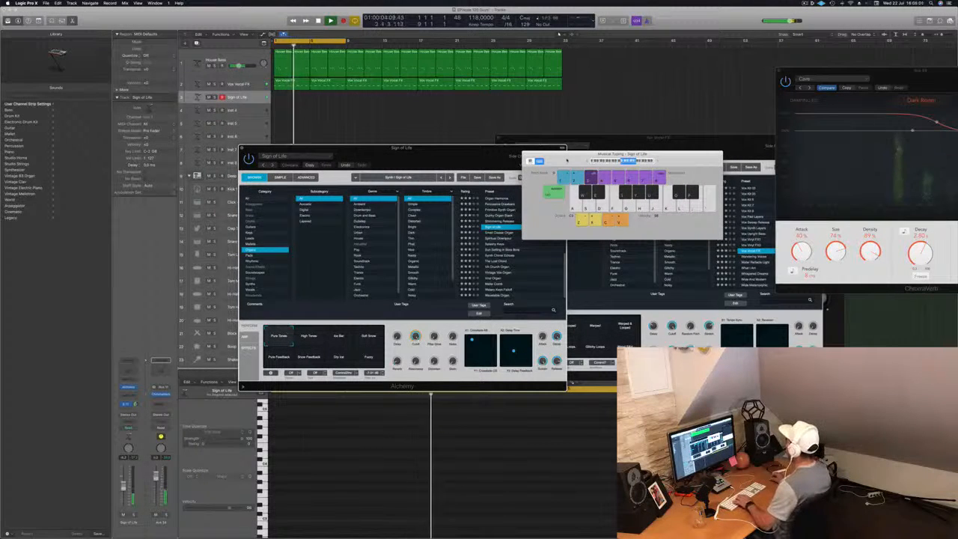
left_click_drag(577, 160, 546, 116)
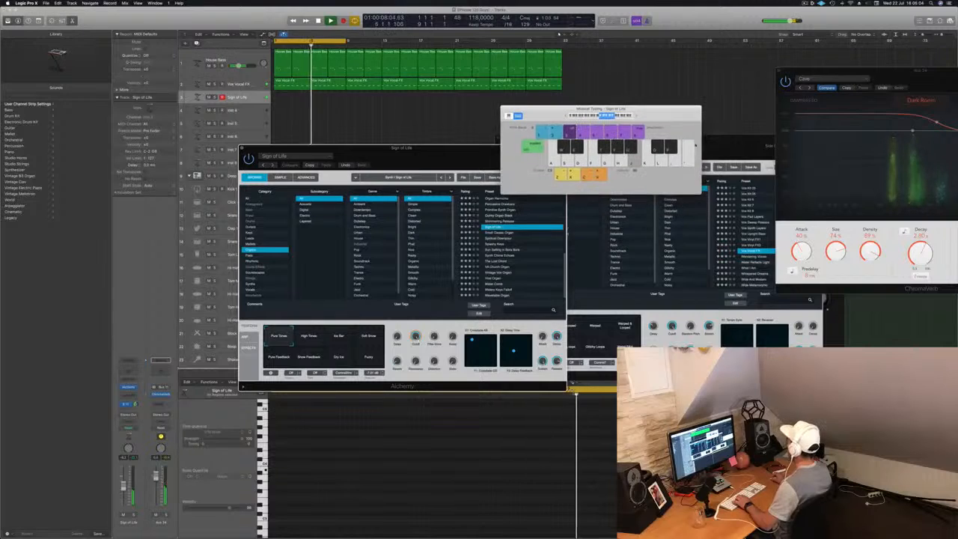
left_click_drag(725, 148, 652, 98)
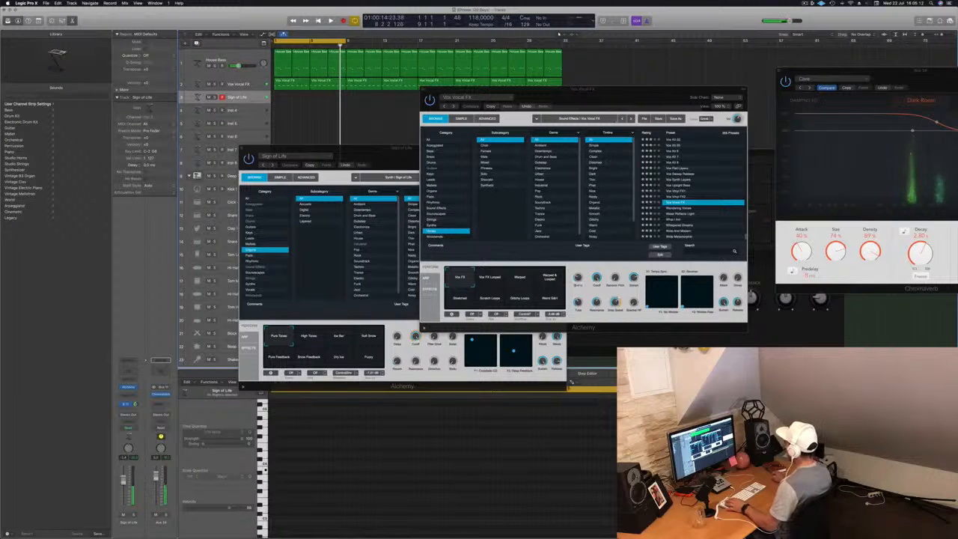
left_click_drag(652, 97, 747, 215)
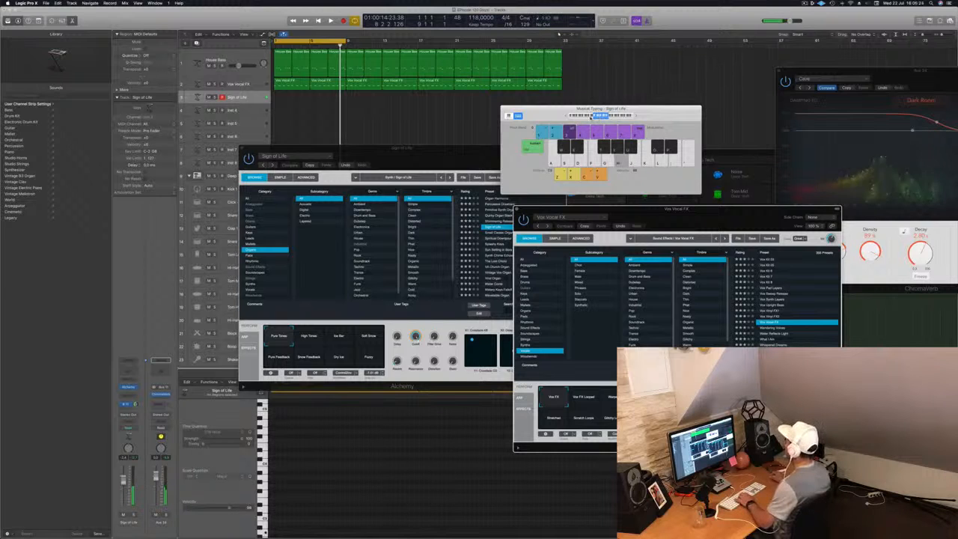
Audition the Sign of Life organ over the playing loop with the High Tones, Ice Bar, Soft Snow, Fuzzy, Dry Ice and Pure Tones performance snapshots.
key("space")
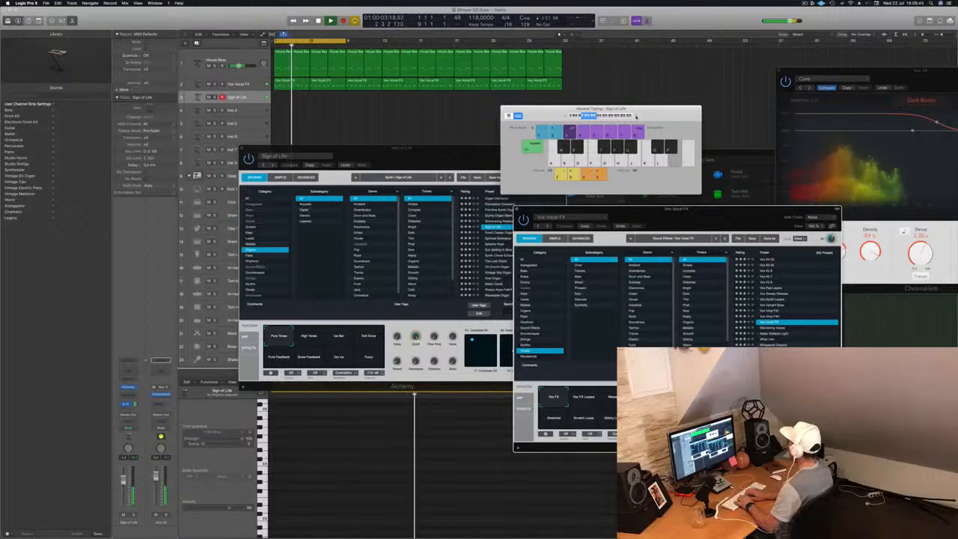
key("l")
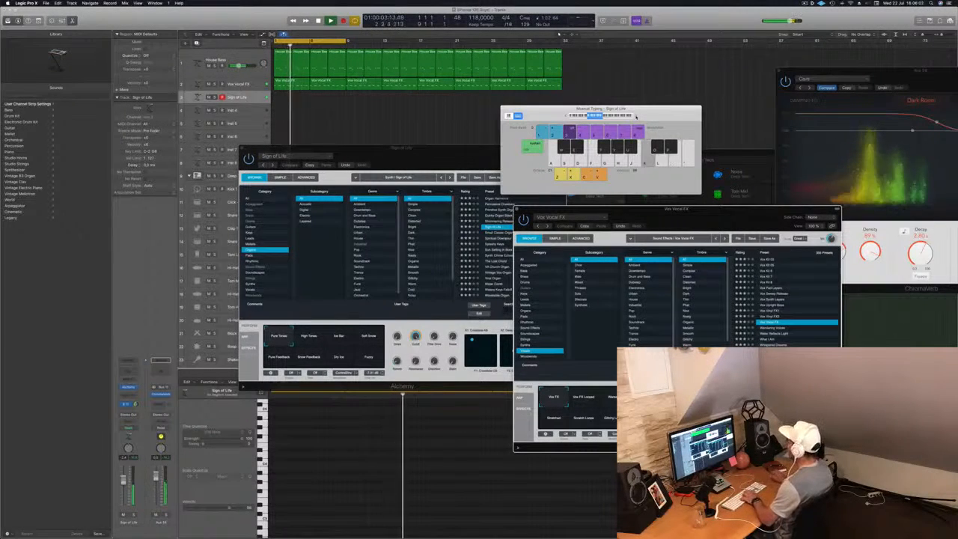
left_click_drag(436, 154, 603, 158)
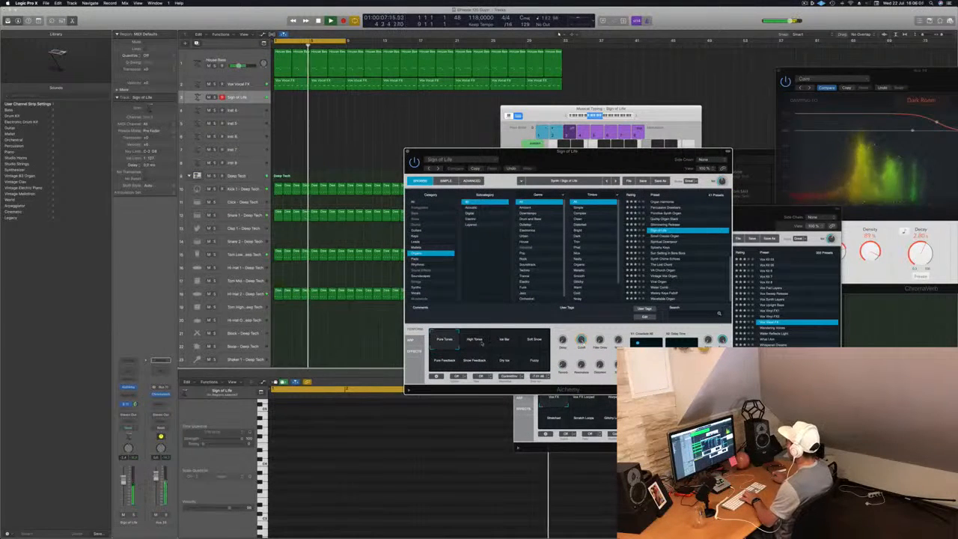
left_click(477, 341)
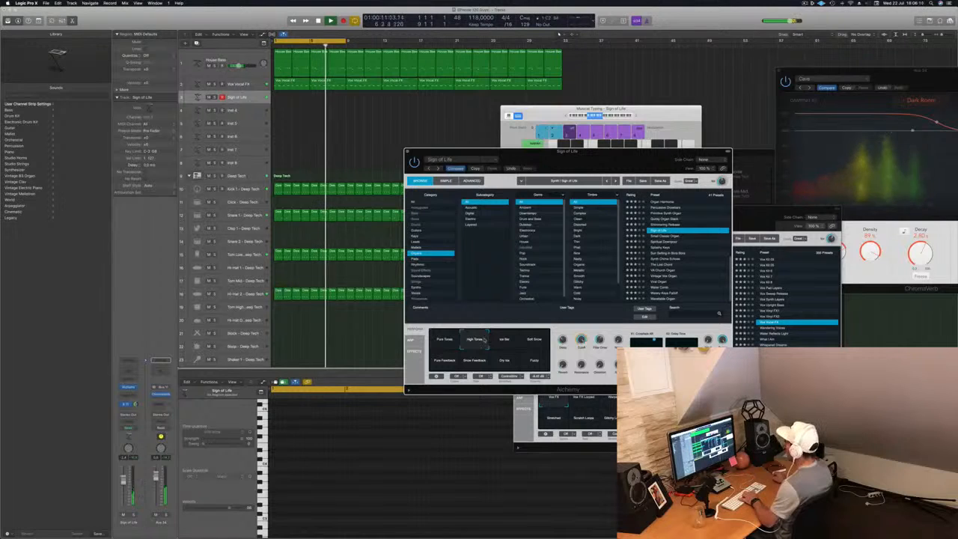
left_click(503, 340)
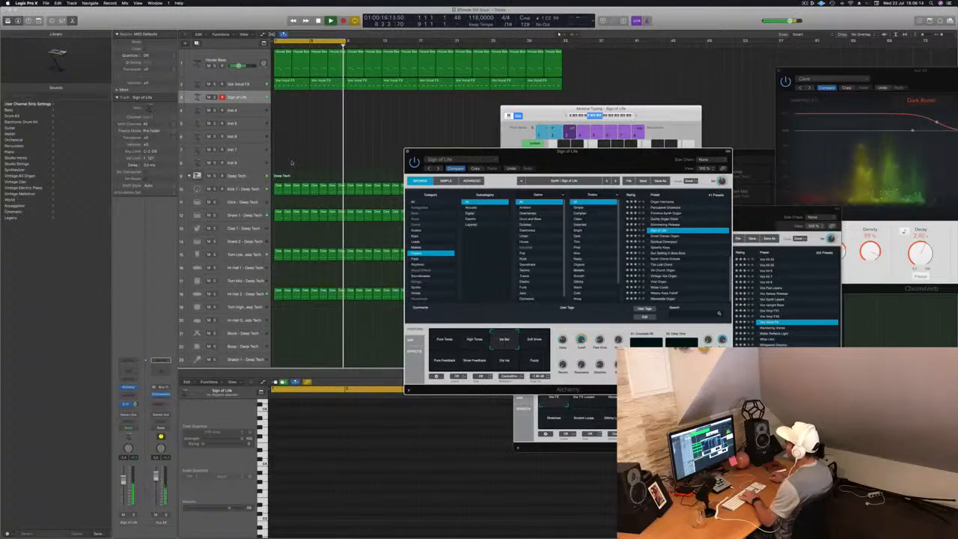
left_click(534, 343)
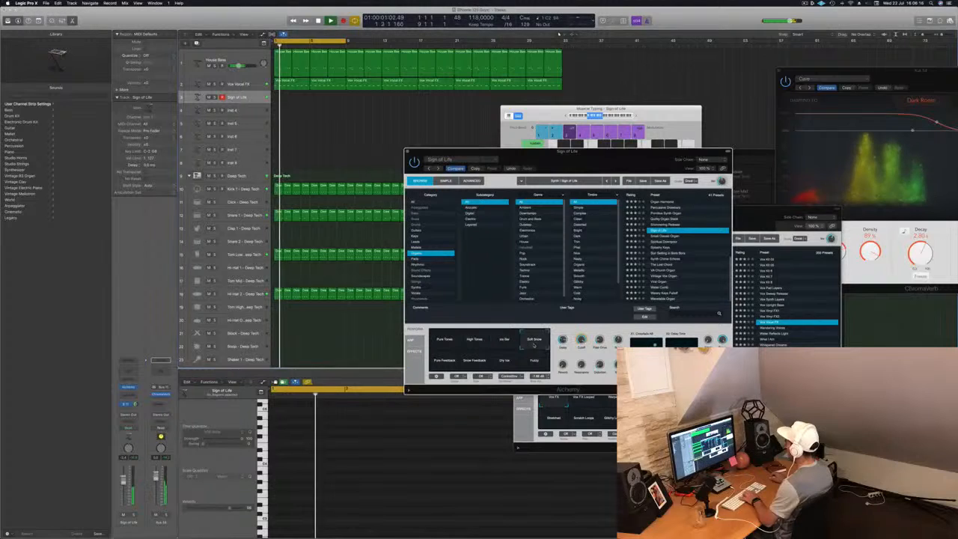
left_click(534, 364)
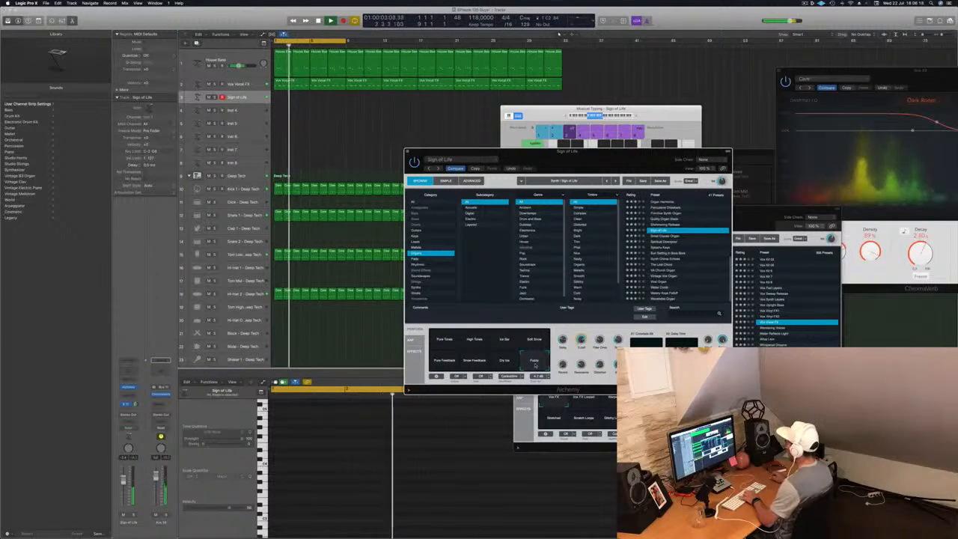
left_click(503, 360)
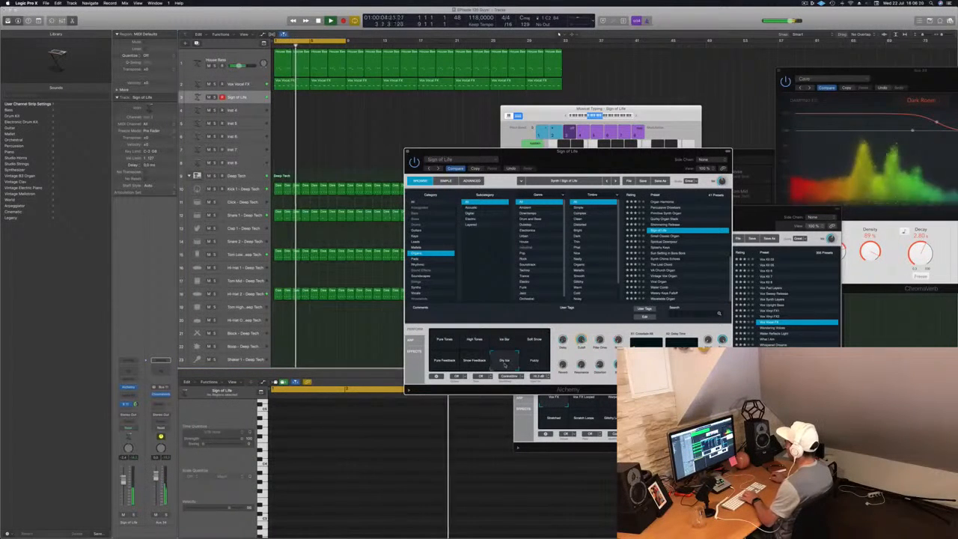
left_click(446, 342)
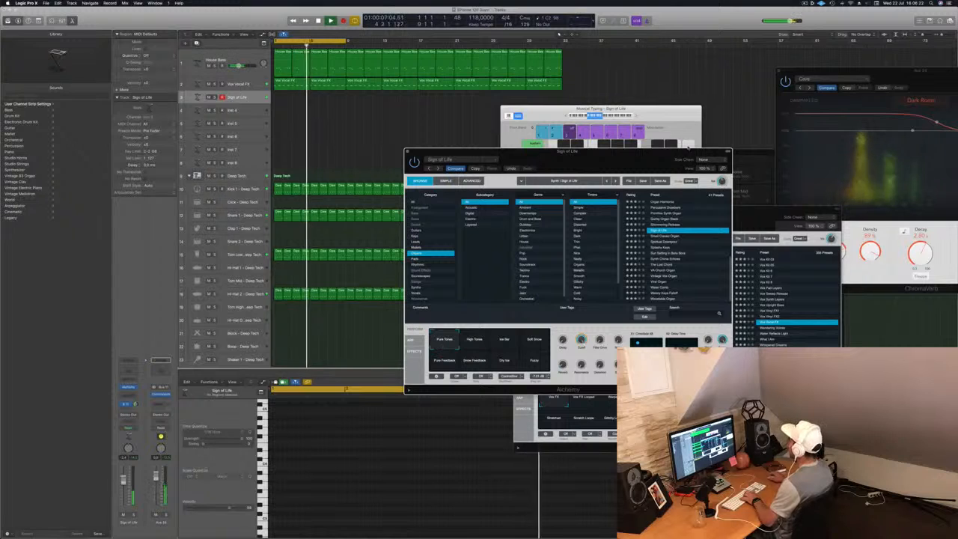
Raise the Musical Typing octave range and try out notes on the Sign of Life organ over the loop.
left_click(606, 116)
key("k")
key("h")
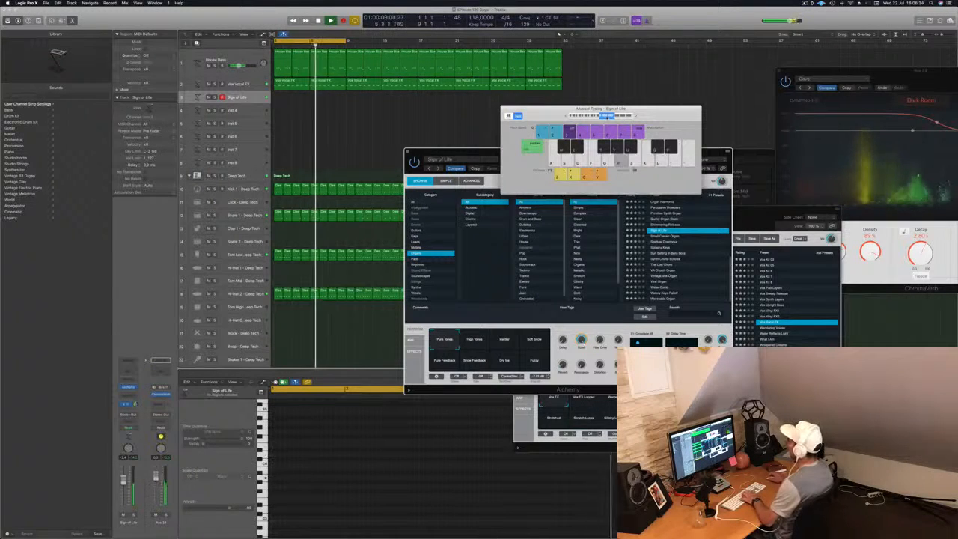
key("l")
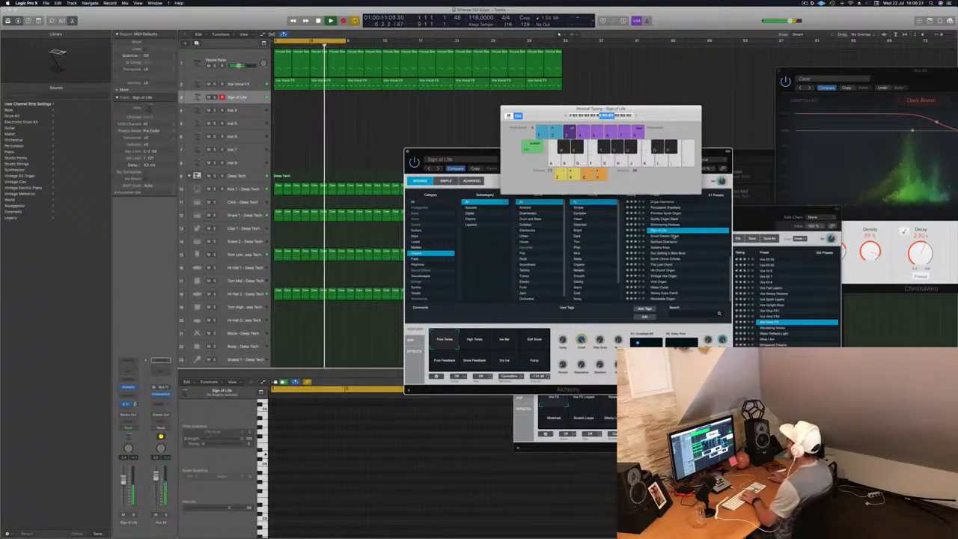
key("k")
Load the Quirky Organ Stack preset in Alchemy and rearrange the Musical Typing, Alchemy and ChromaVerb windows so all three can be seen.
left_click_drag(569, 109, 699, 12)
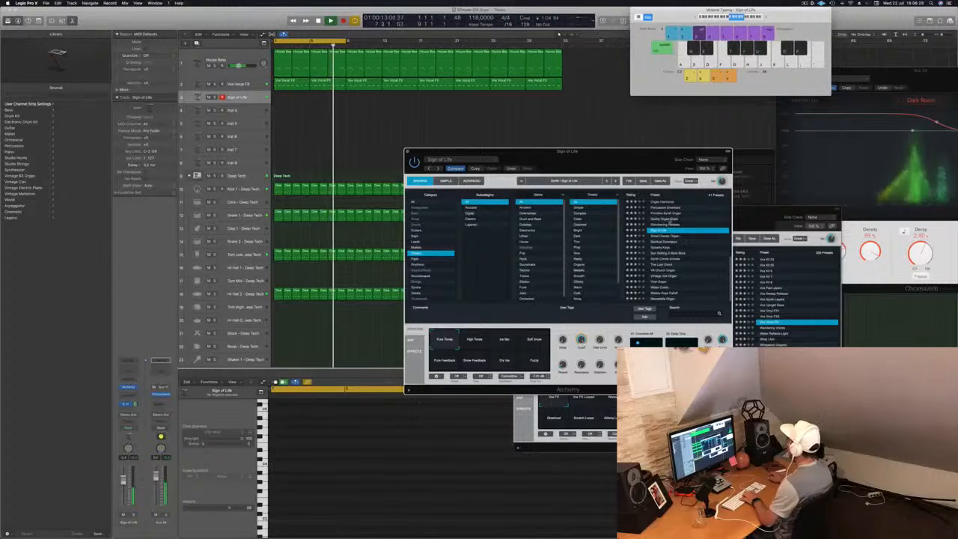
left_click(636, 219)
left_click_drag(569, 151, 488, 145)
key("g")
left_click_drag(931, 83, 812, 88)
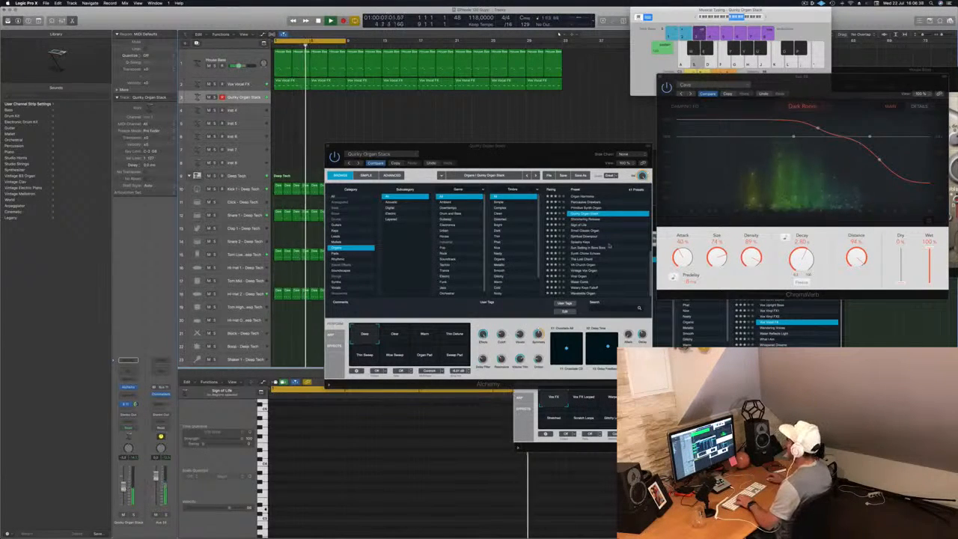
Lower the Musical Typing octave range and rehearse a melody on Quirky Organ Stack over the loop.
left_click(724, 39)
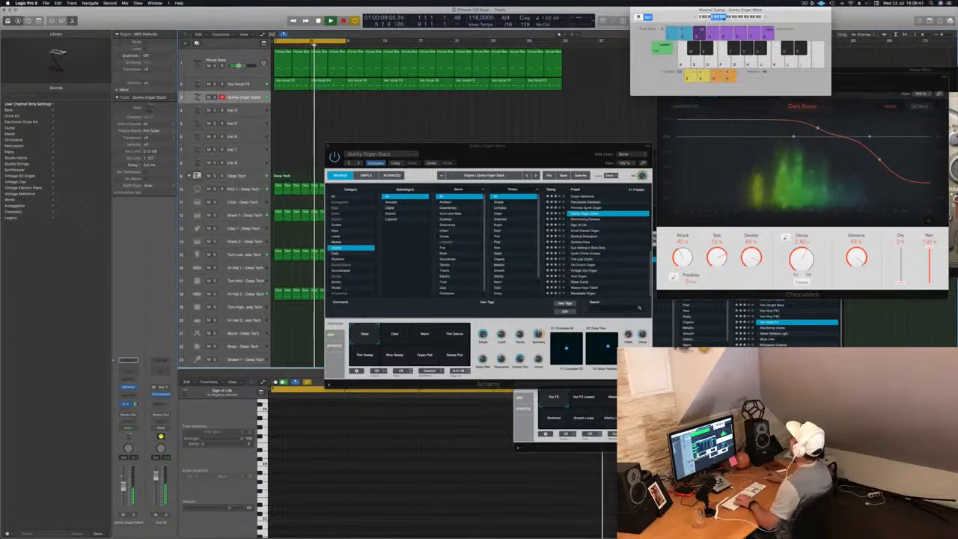
key("g")
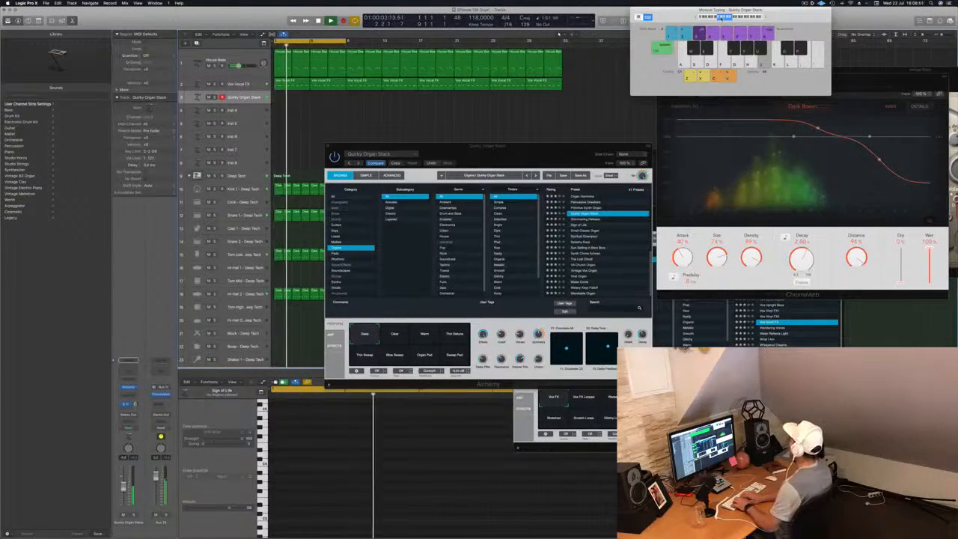
key("j")
key("h")
key("g")
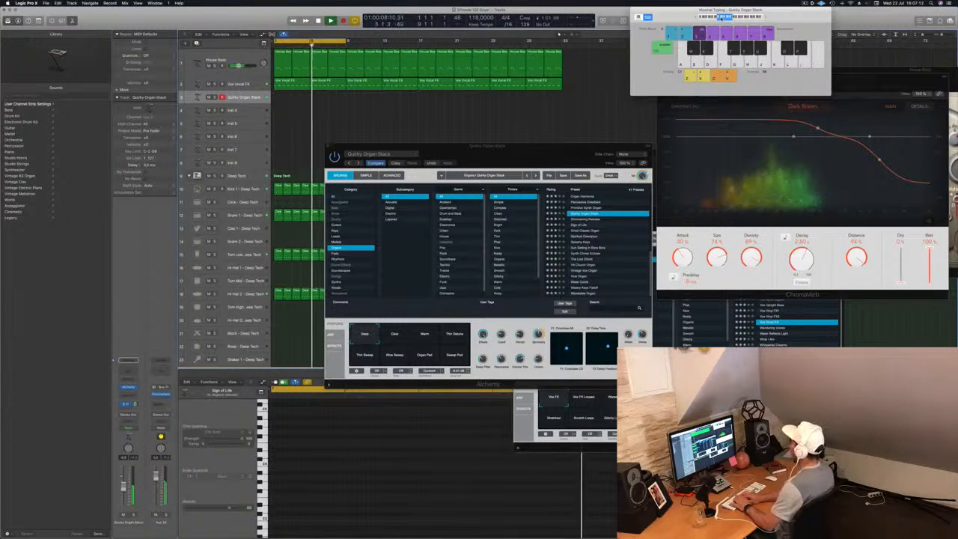
Record a take of long organ notes on the Quirky Organ Stack track over the eight-bar cycle.
key("r")
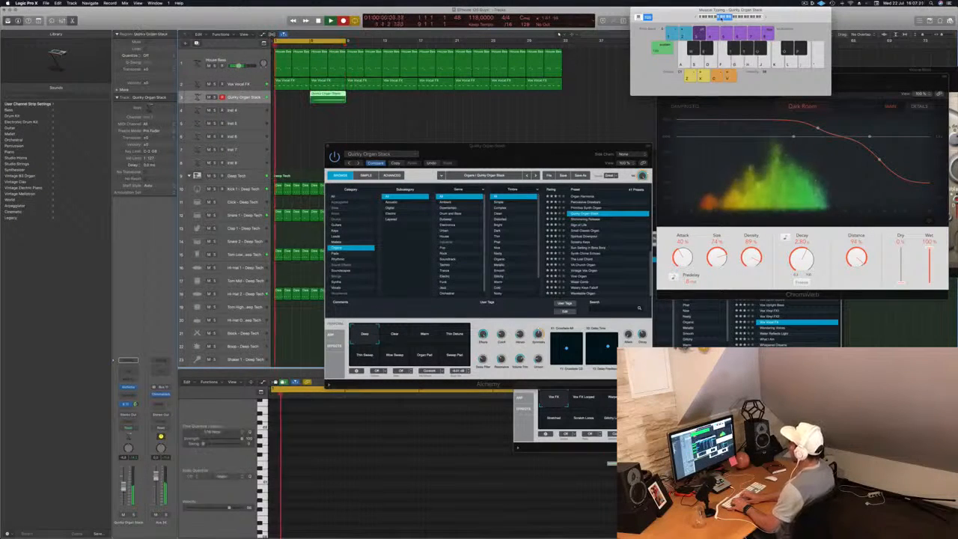
key("g")
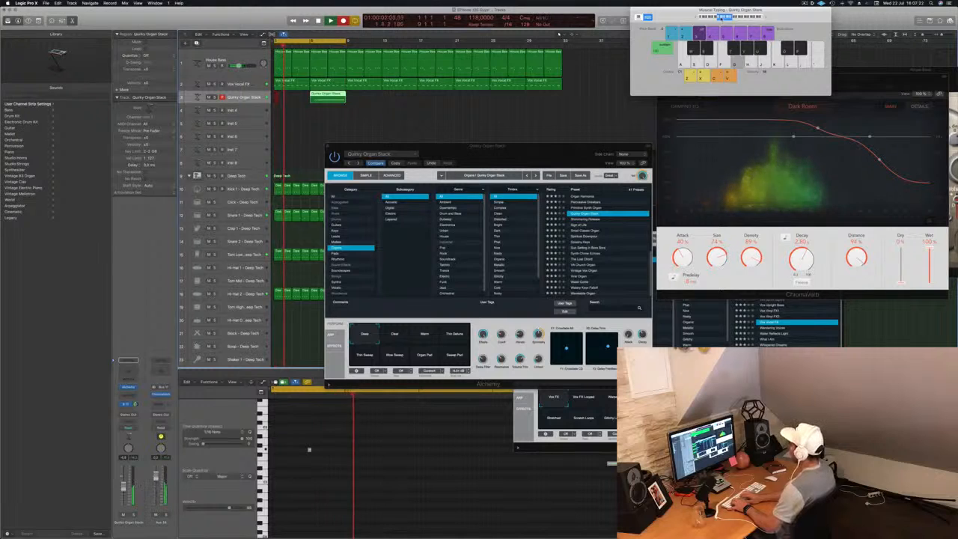
key("g")
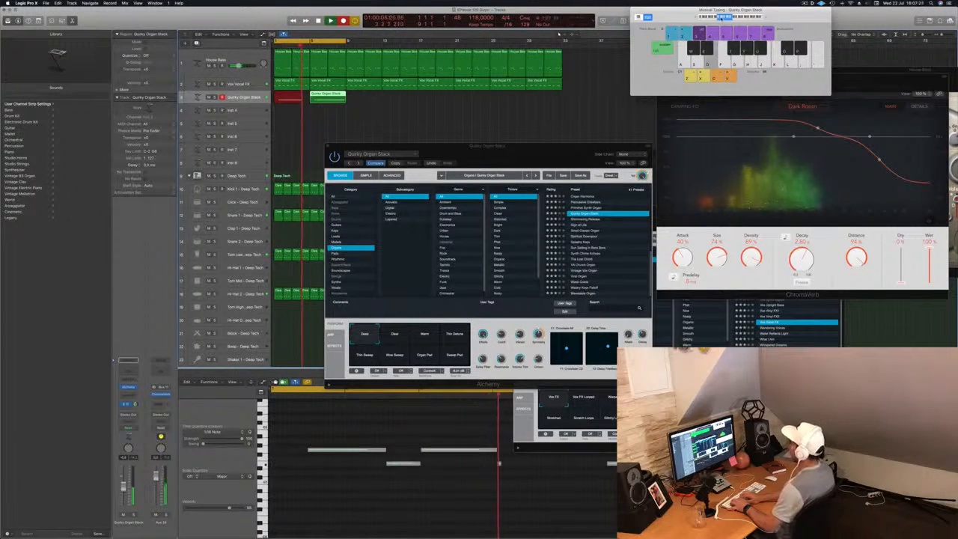
key("h")
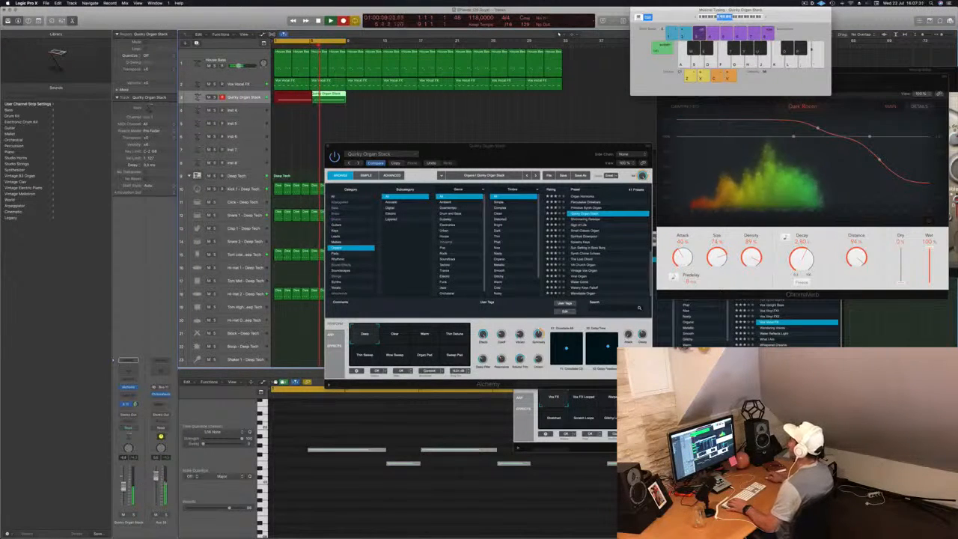
key("space")
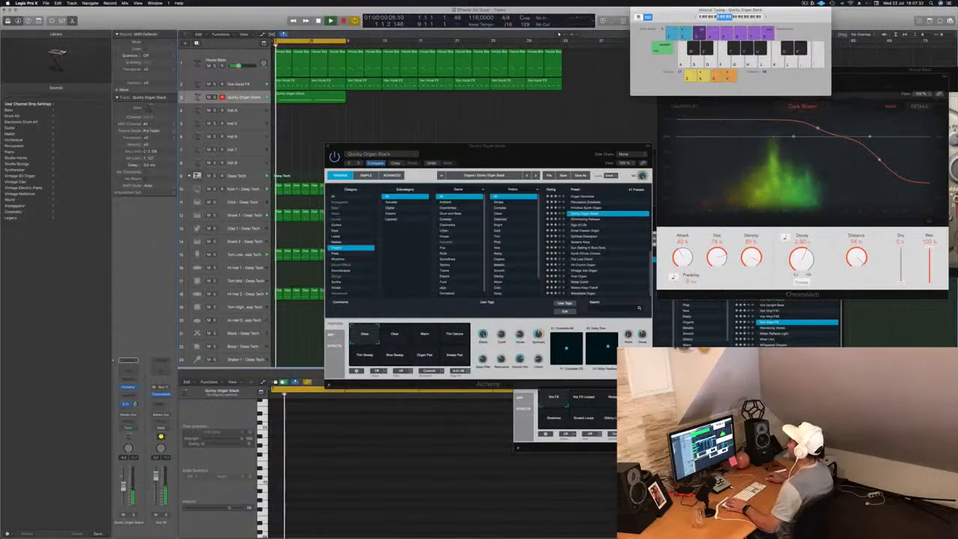
Move the Quirky Organ Stack instrument window clear of the regions and delete the recorded organ region.
left_click_drag(517, 156, 799, 125)
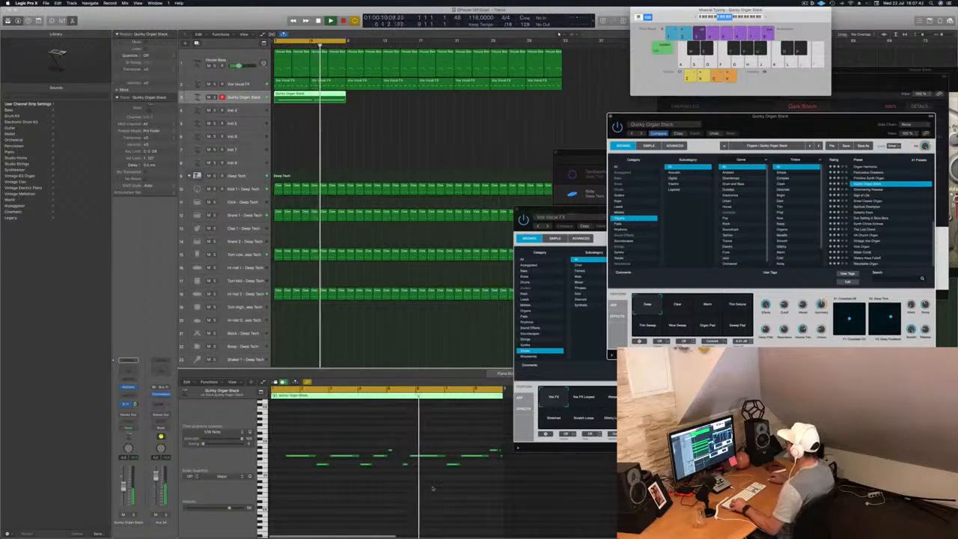
key("BackSpace")
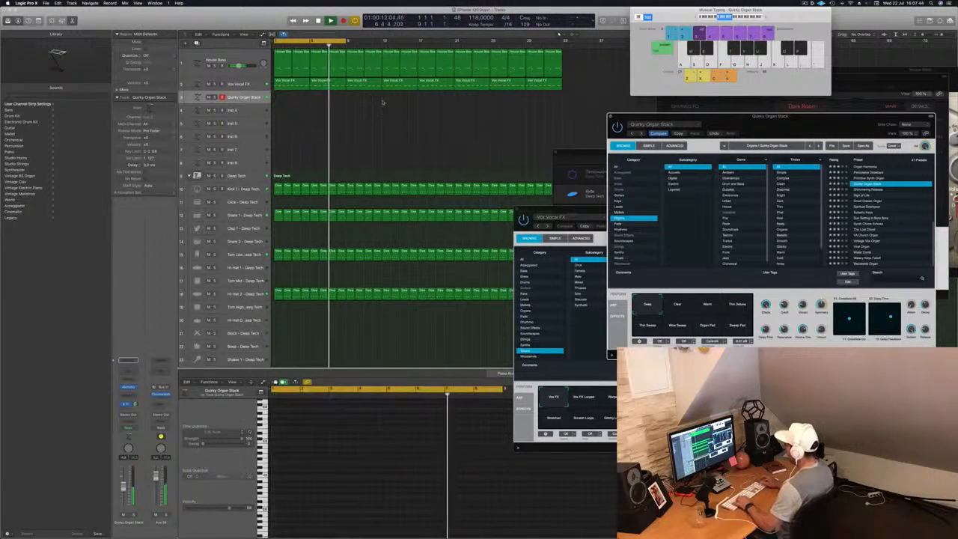
Audition Quirky Organ Stack's performance snapshots, including Clear, Thin Detune, Organ Pad and Warm, and settle on Deep.
key("s")
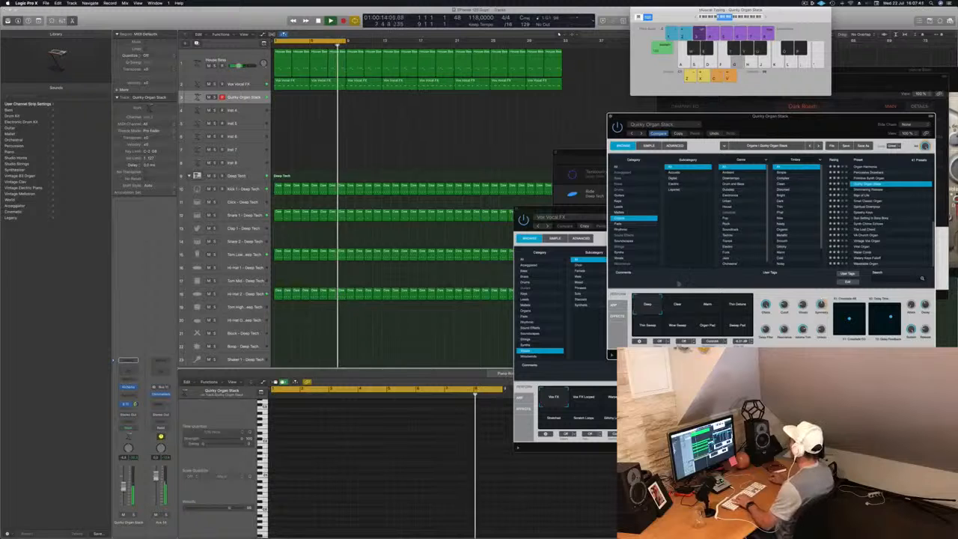
left_click_drag(807, 128, 708, 122)
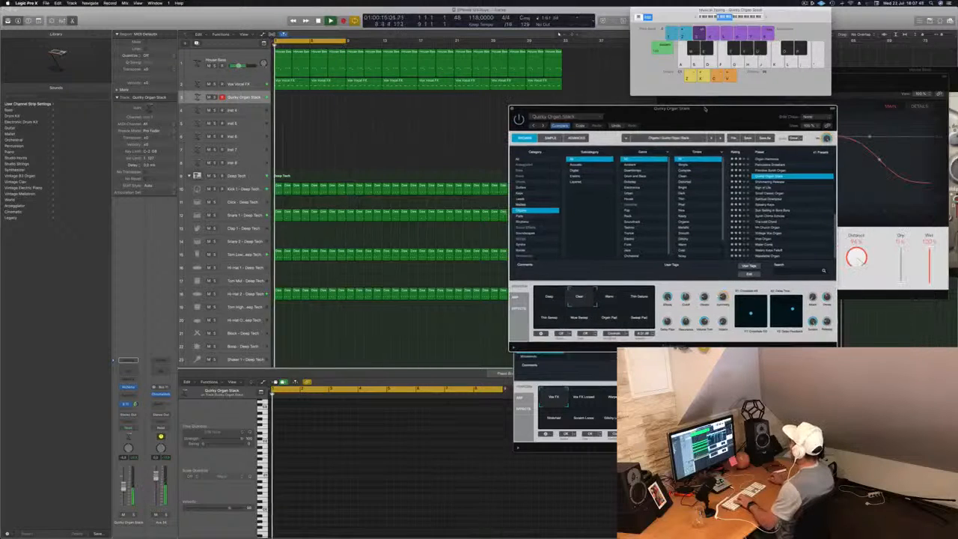
left_click(637, 297)
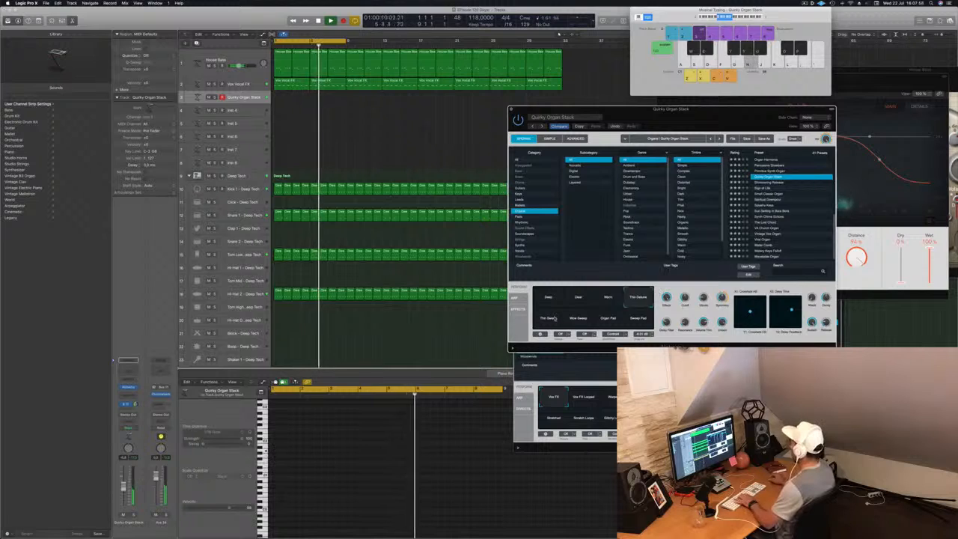
left_click(576, 319)
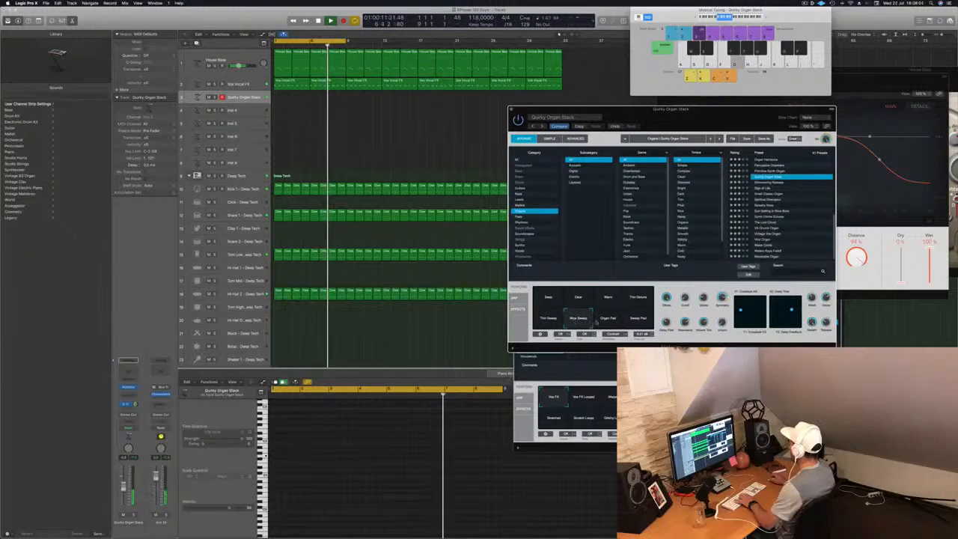
left_click(607, 319)
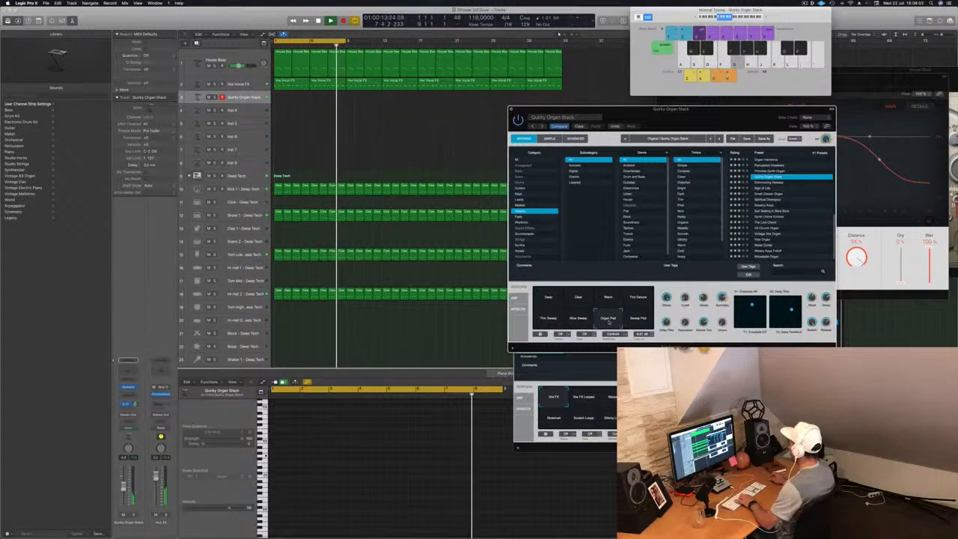
left_click(578, 298)
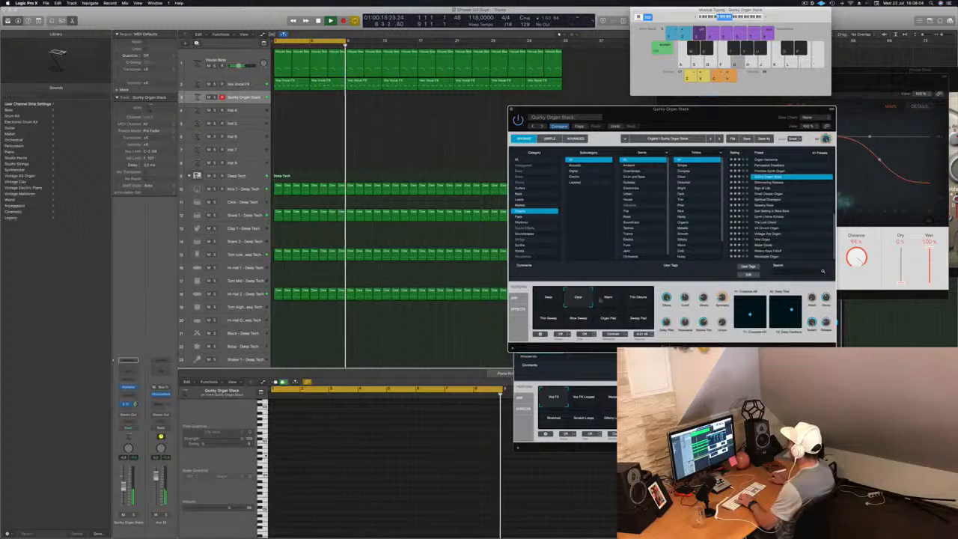
left_click(606, 298)
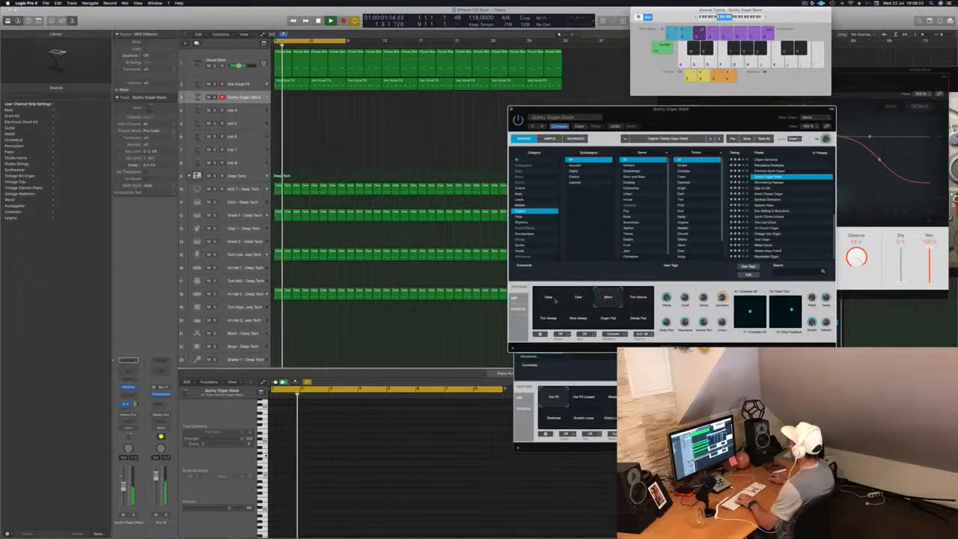
left_click(548, 297)
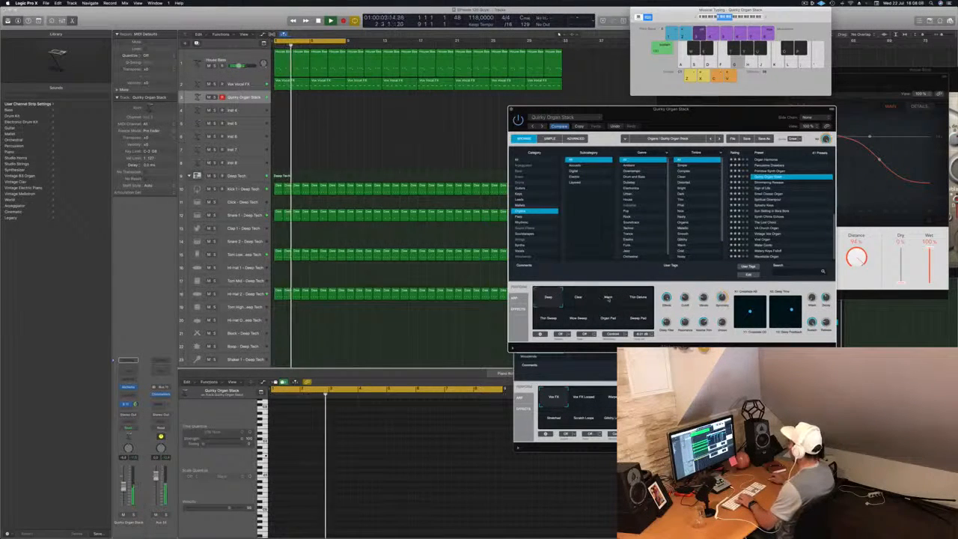
left_click(548, 298)
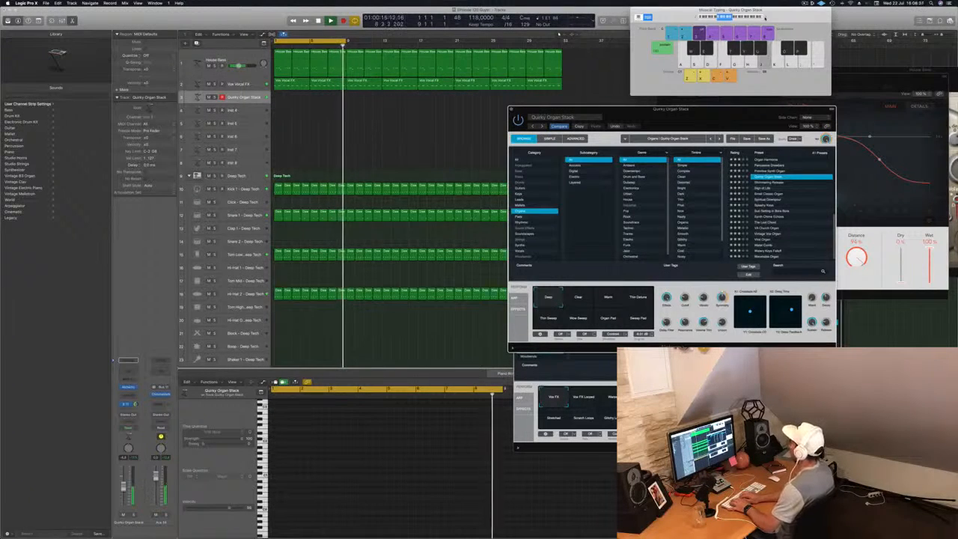
Record a new take of short organ notes on the Quirky Organ Stack track within the eight-bar cycle and stop the transport.
key("r")
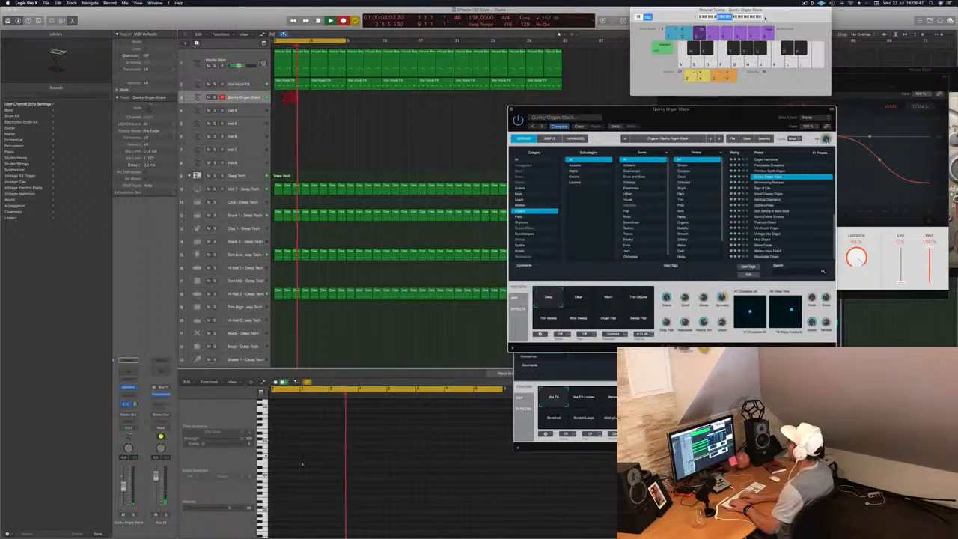
key("g")
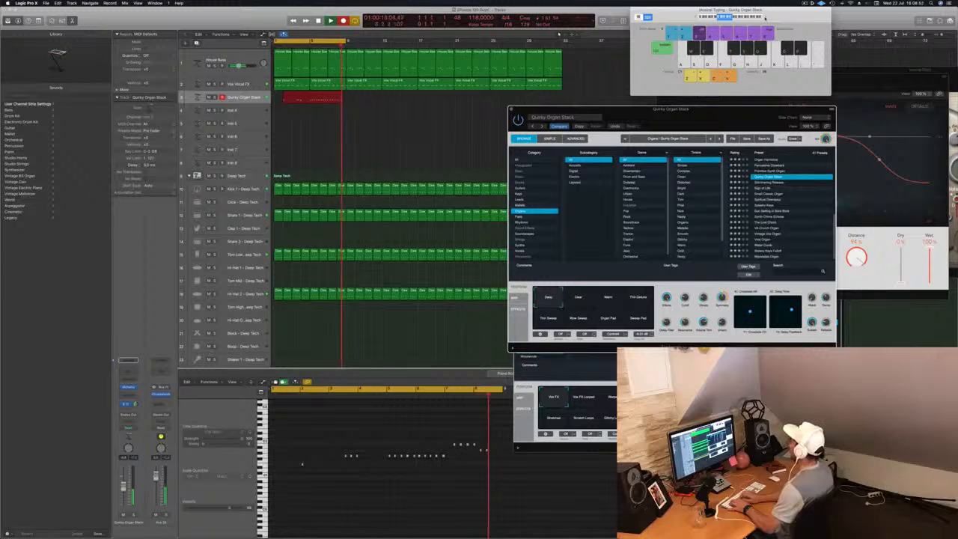
key("space")
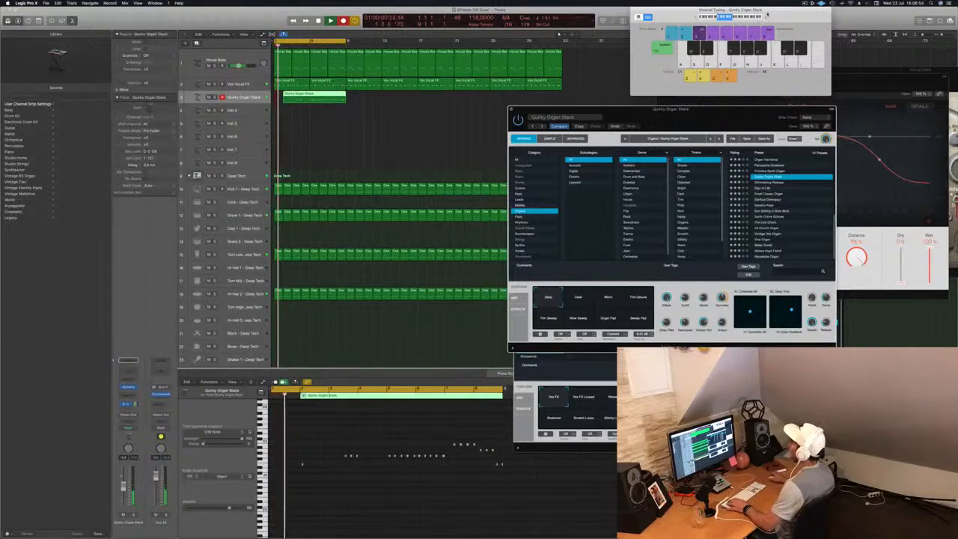
key("space")
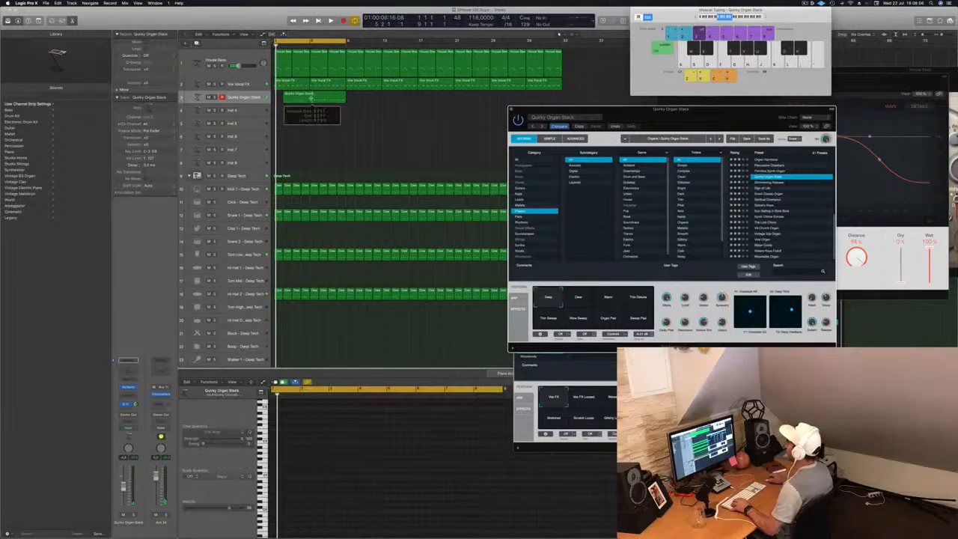
Delete the second part of the Quirky Organ Stack recording, make the remaining region start at bar 1, and play it.
left_click(308, 97)
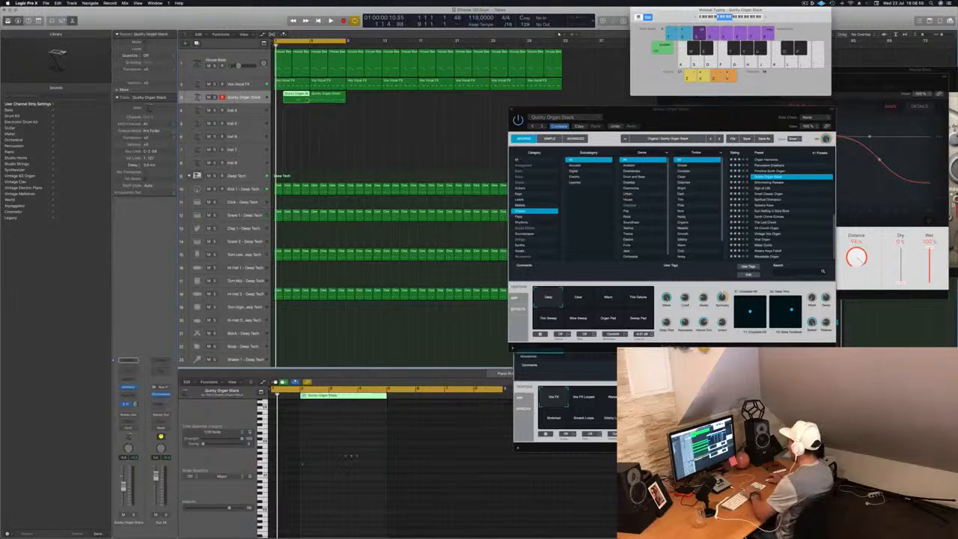
key("Delete")
left_click_drag(287, 103, 285, 102)
key("space")
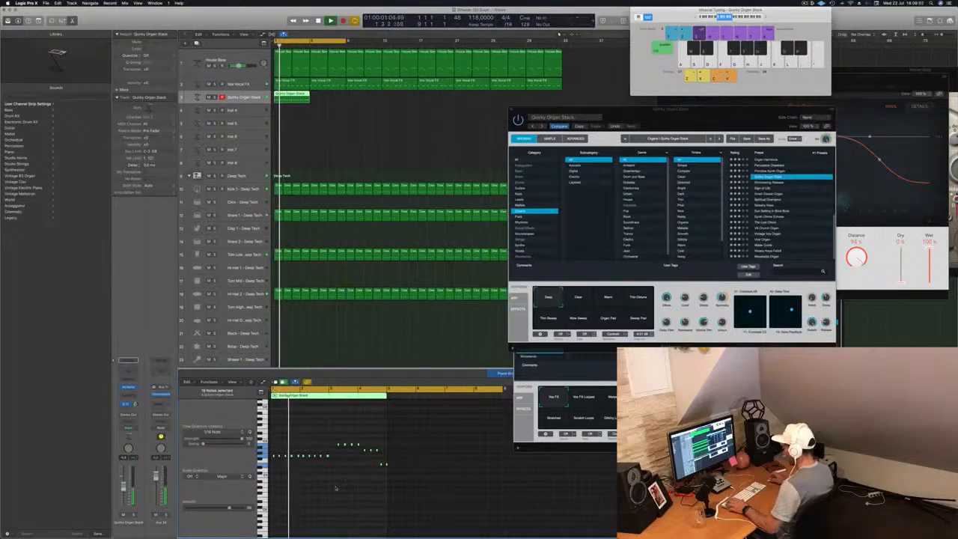
Replace the organ notes in bar 3 with a higher-pitched copy of the five notes from bar 2.
scroll(334, 489, "up", 3)
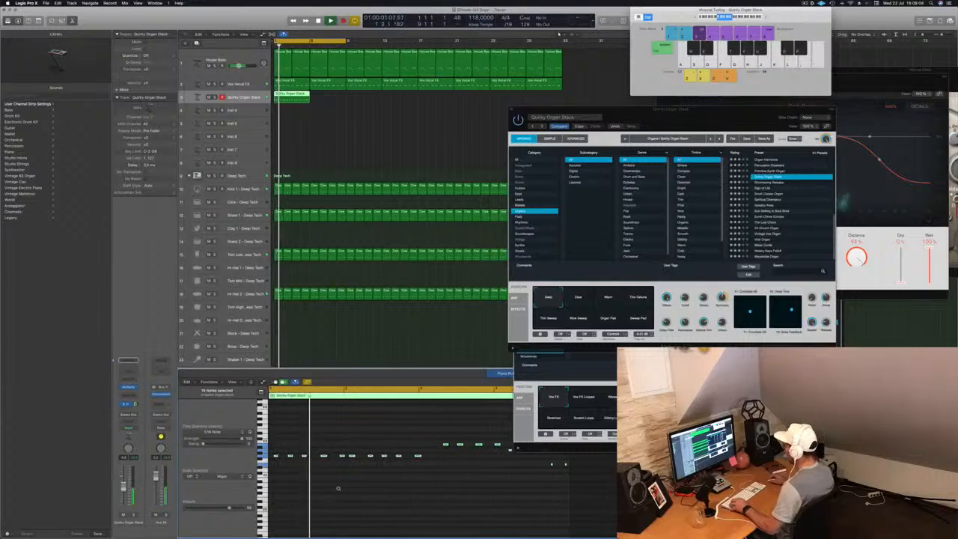
scroll(343, 486, "down", 1)
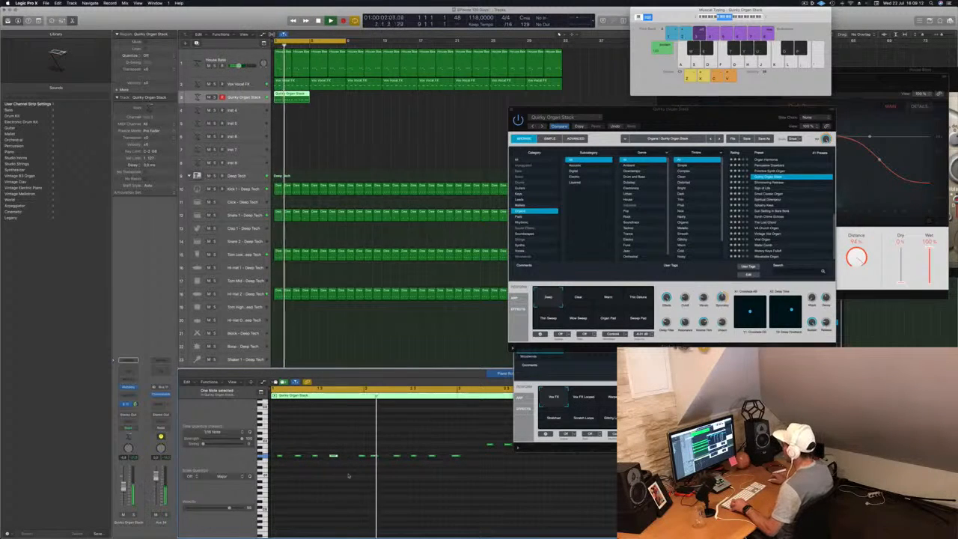
scroll(348, 471, "up", 1)
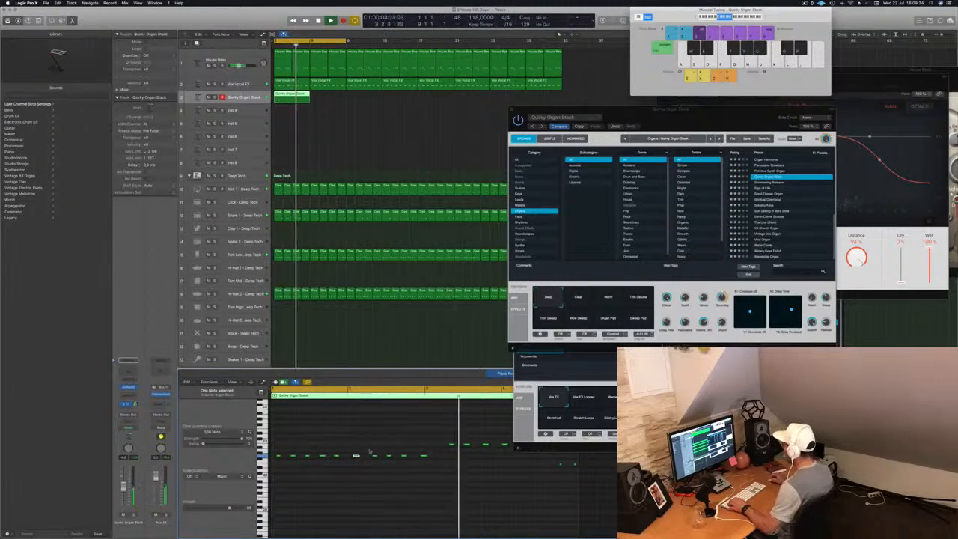
left_click_drag(357, 451, 425, 448)
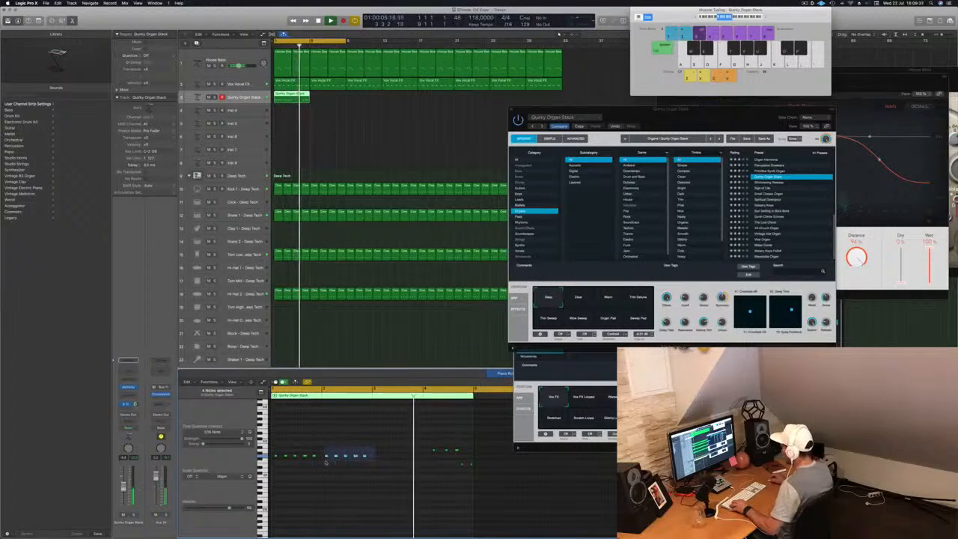
left_click_drag(326, 456, 381, 447)
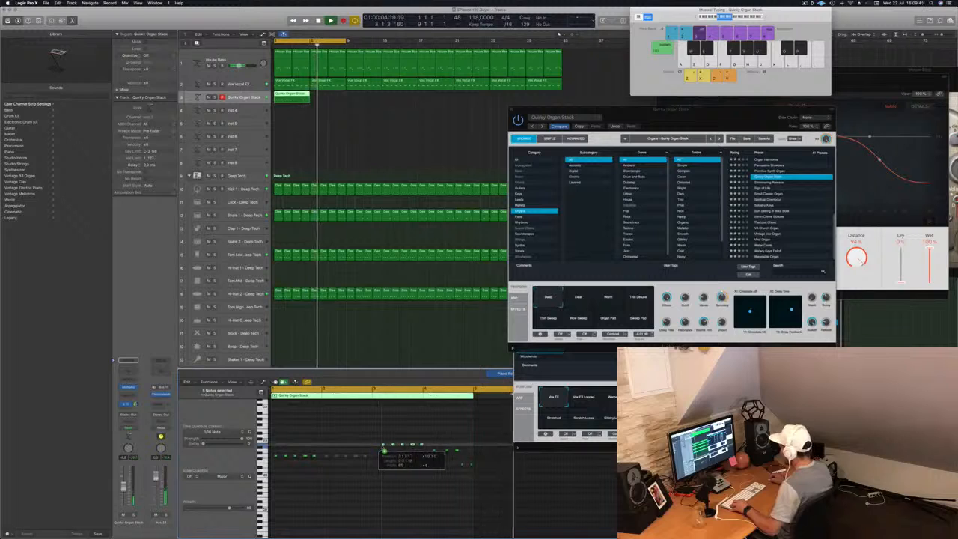
left_click_drag(379, 450, 377, 447)
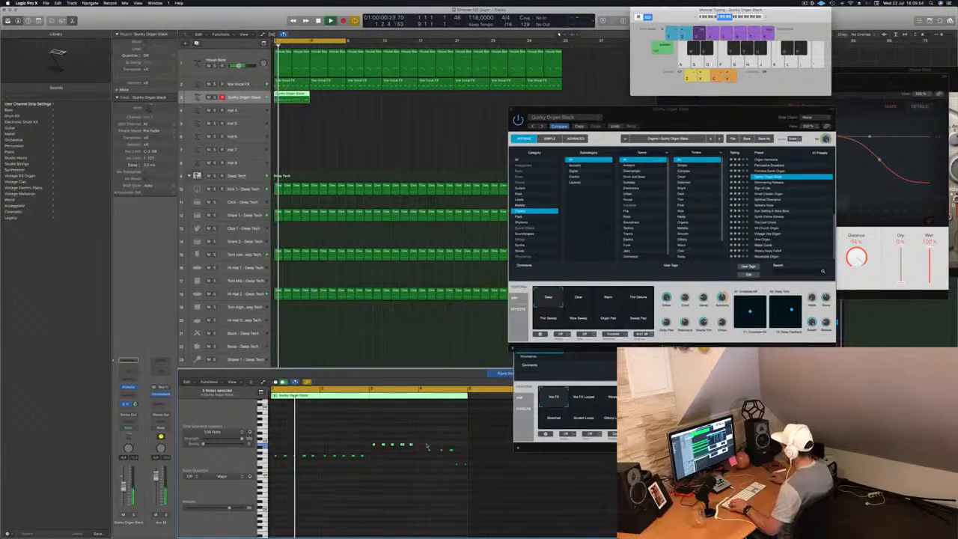
Replace the old organ notes in bar 4 with a lower-pitched copy of the five bar 3 notes and restart playback.
left_click_drag(427, 446, 466, 480)
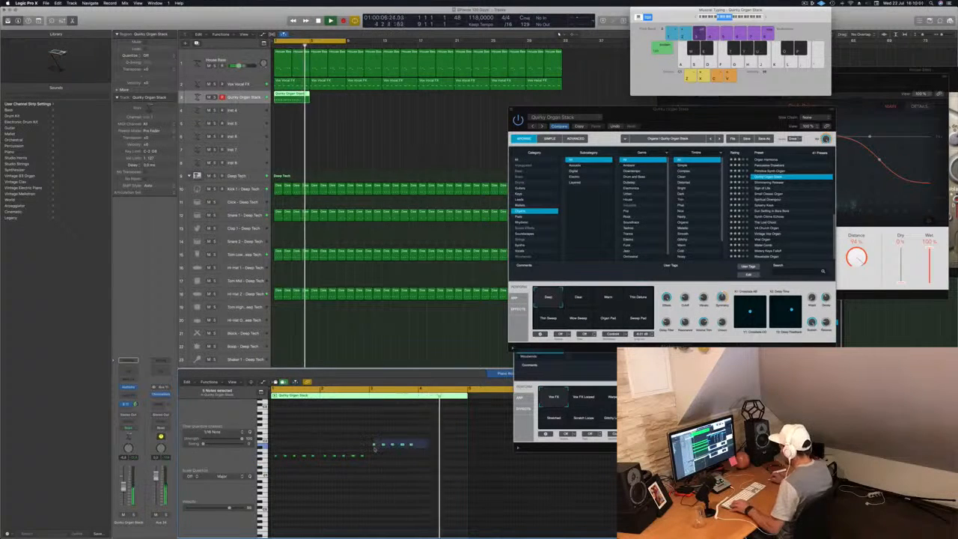
left_click_drag(373, 446, 425, 456)
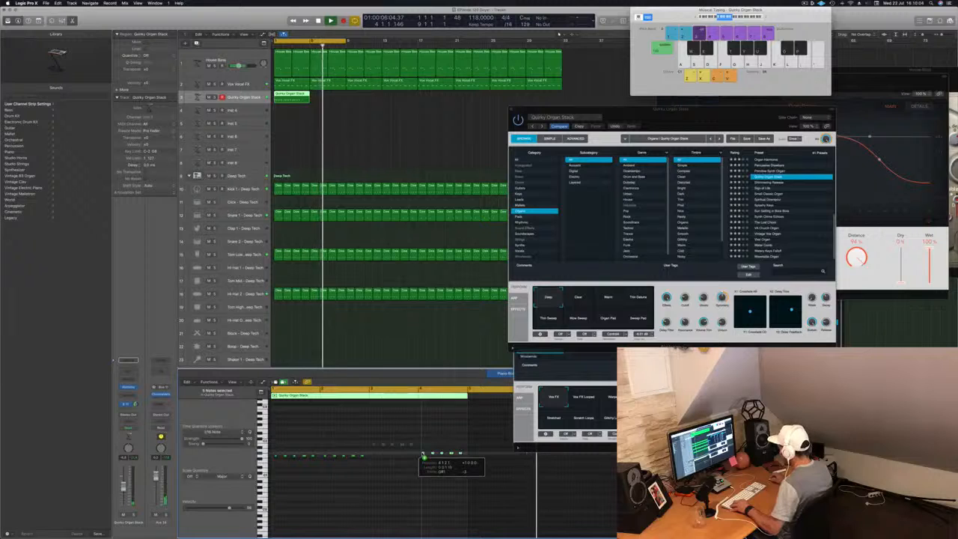
left_click_drag(424, 456, 424, 452)
key("Return")
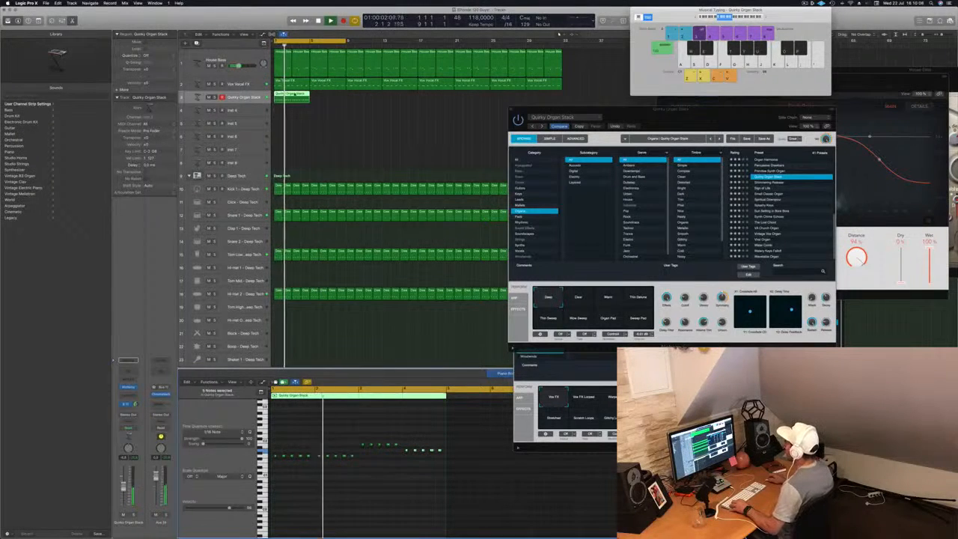
Select a single organ note in bar 4 and place a copy of the four-bar Quirky Organ Stack region at bar 5.
left_click_drag(296, 96, 332, 98)
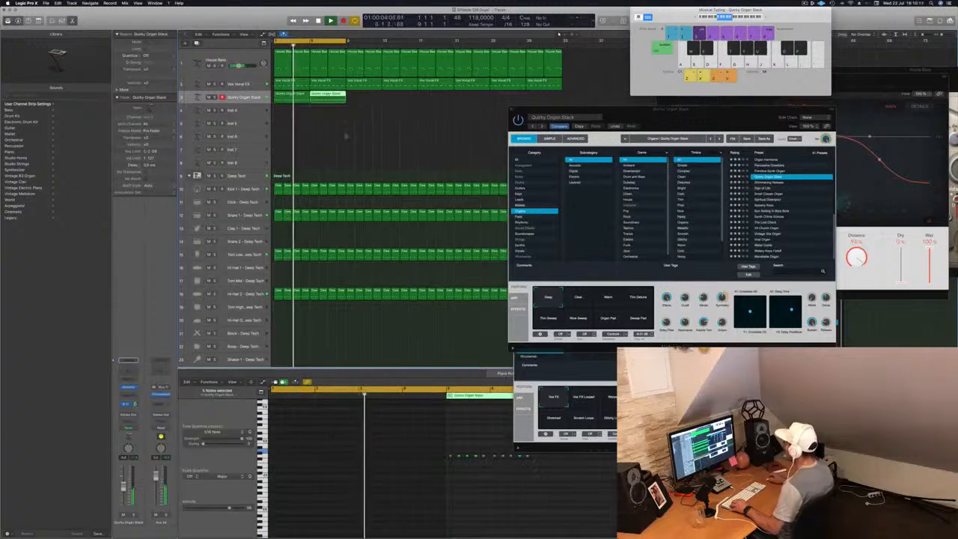
scroll(366, 470, "right", 2)
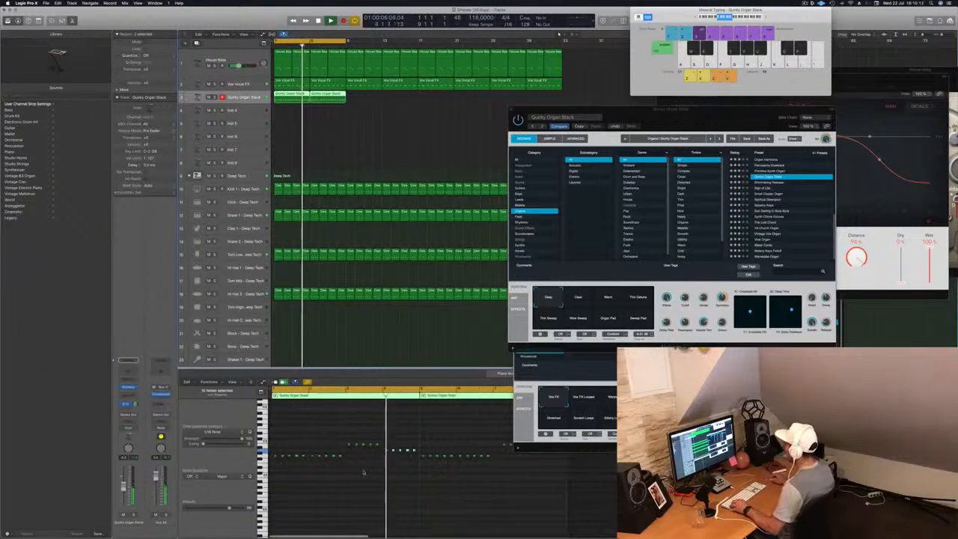
left_click(405, 449)
left_click(404, 449)
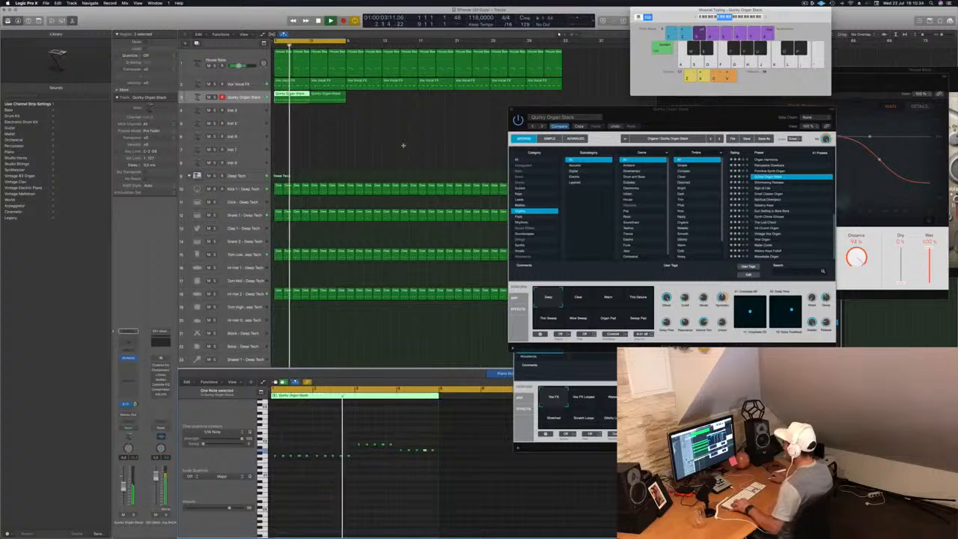
key("super+z")
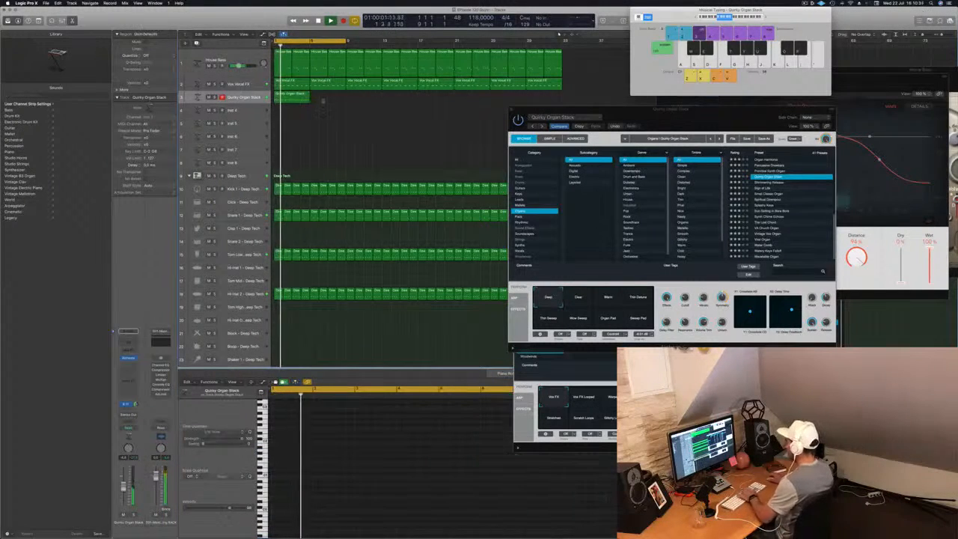
key("super+shift+z")
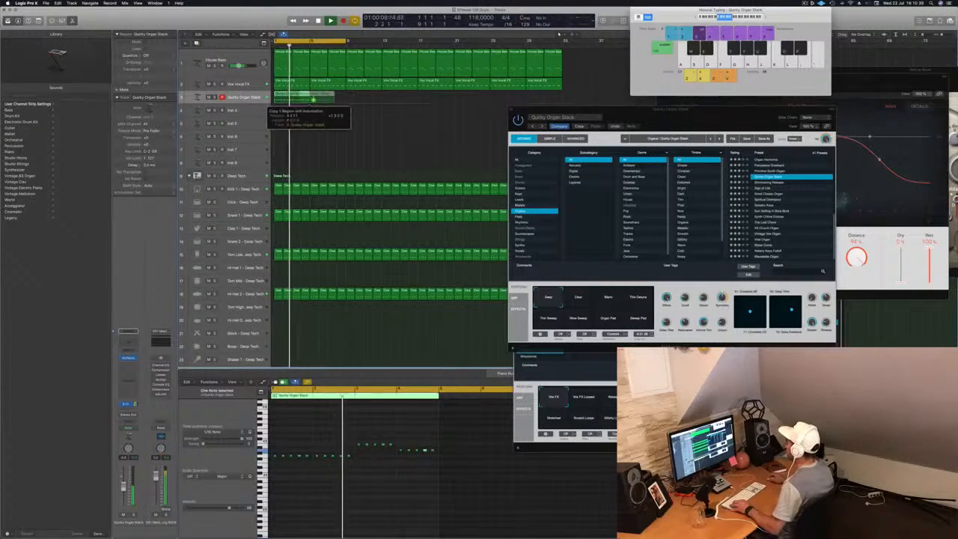
left_click_drag(313, 99, 313, 98)
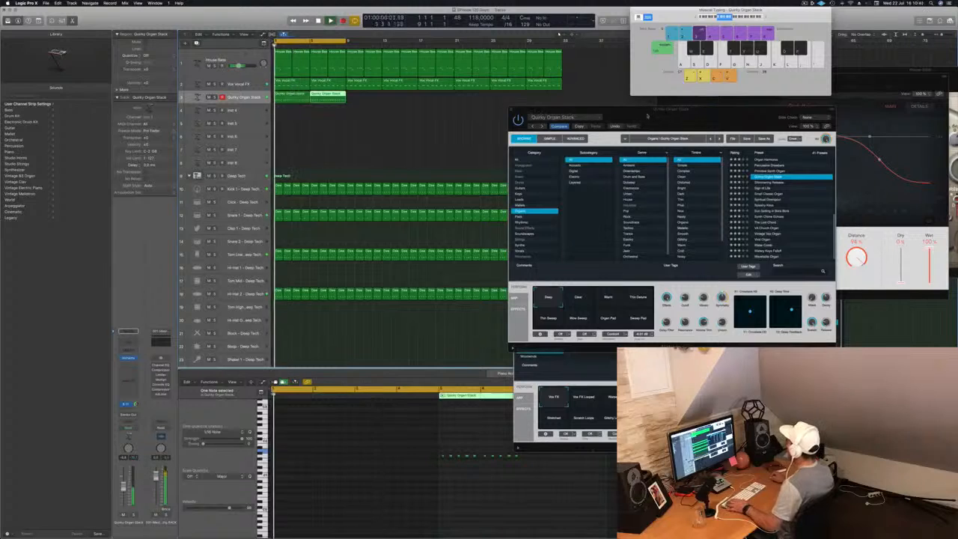
Adjust the bus send level on the Quirky Organ Stack channel and close its Alchemy window.
left_click_drag(647, 116, 559, 110)
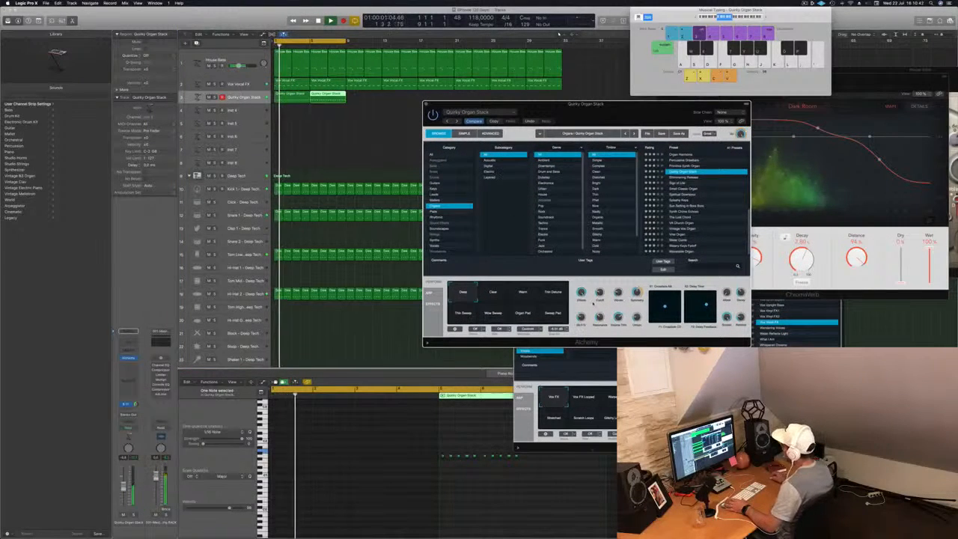
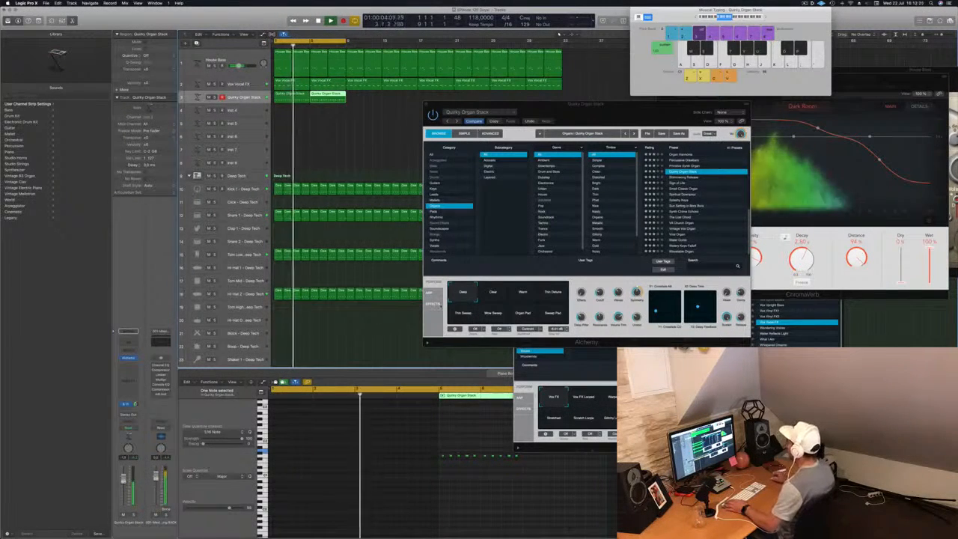
left_click_drag(609, 121, 484, 128)
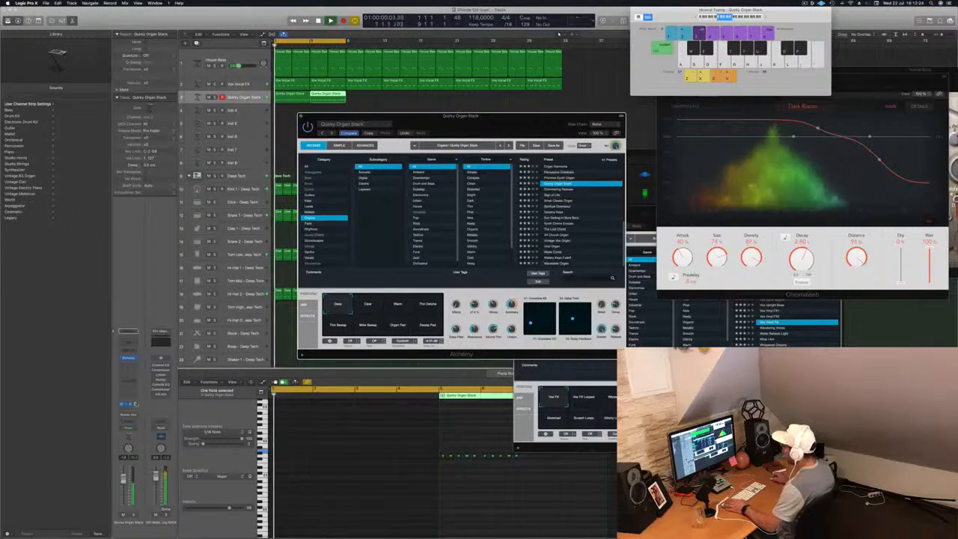
left_click_drag(136, 404, 136, 413)
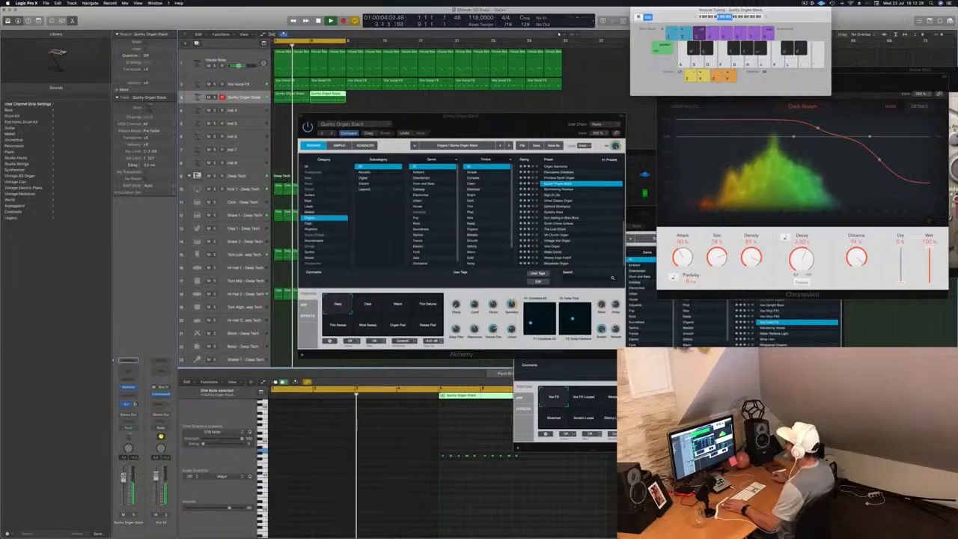
left_click_drag(546, 123, 655, 114)
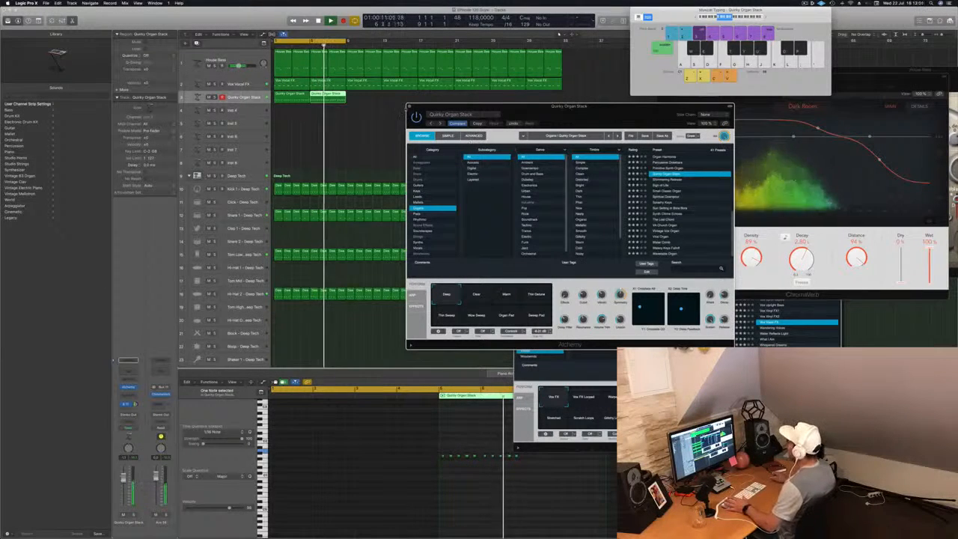
left_click(410, 108)
Duplicate the two Quirky Organ Stack regions to fill the track up to bar 33 and restart playback.
left_click(357, 139)
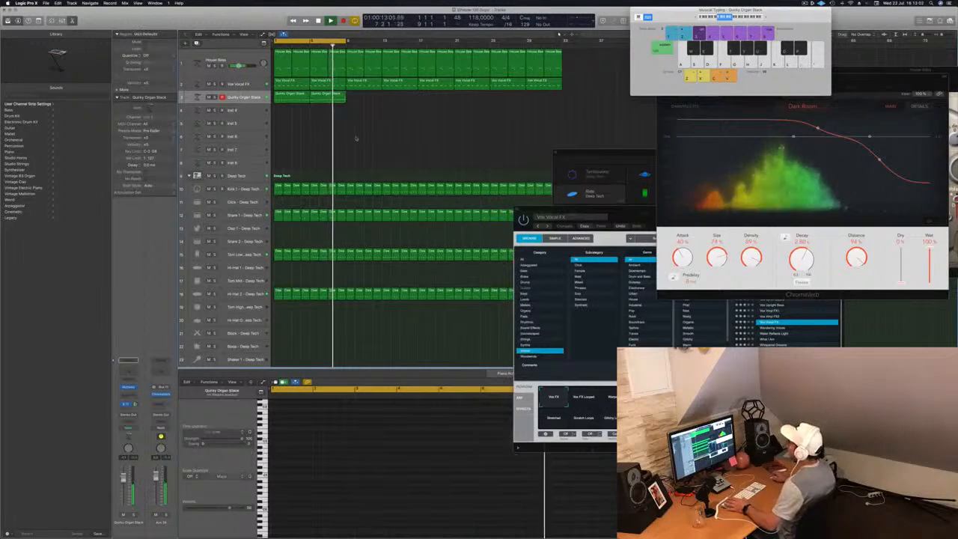
left_click_drag(362, 97, 438, 102)
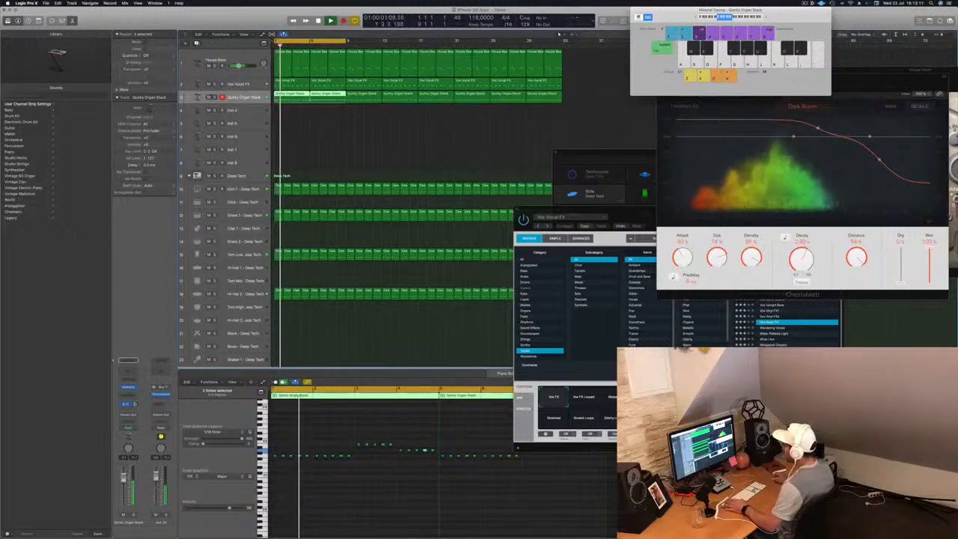
left_click(298, 160)
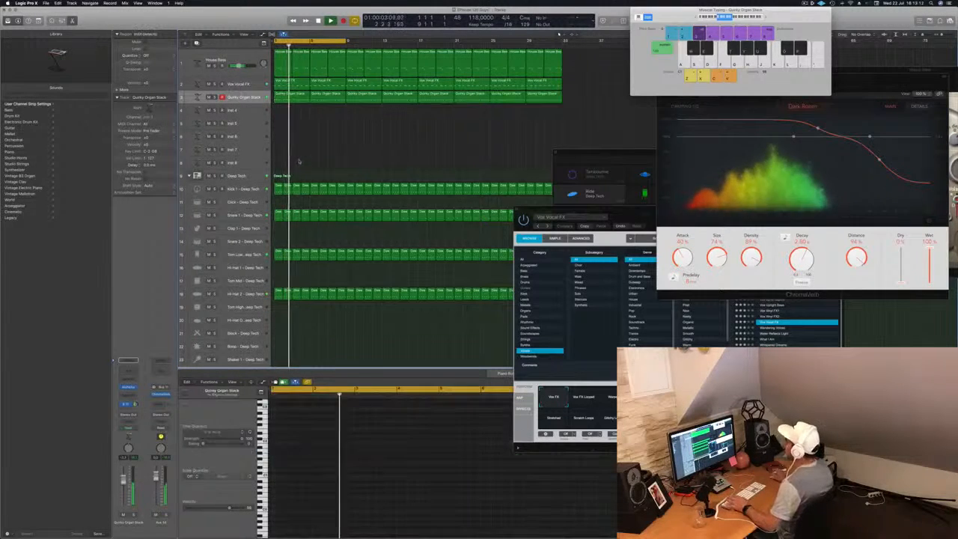
key("Return")
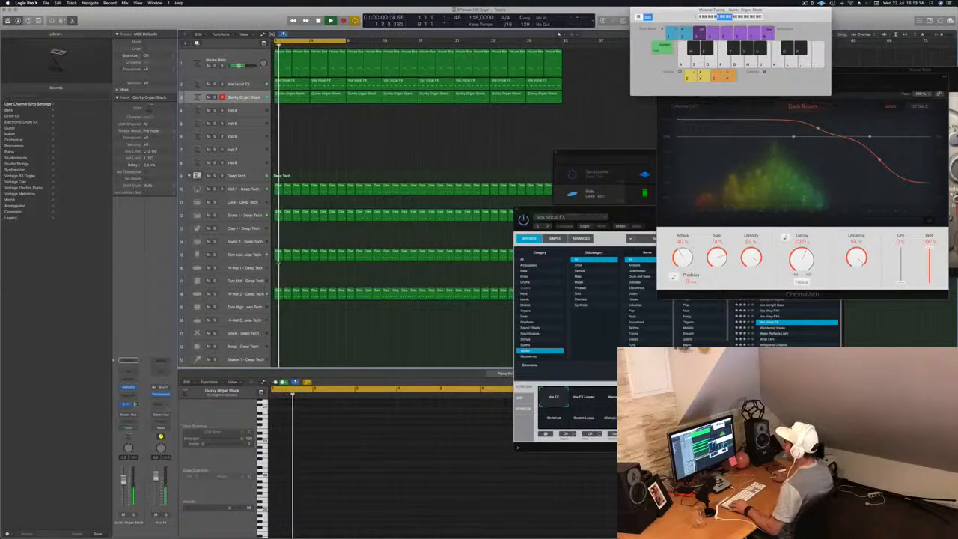
Copy a one-bar Deep Tech drum region to bar 1 of the Hi-Hat Open track and raise its notes' pitch.
scroll(557, 34, "down", 1)
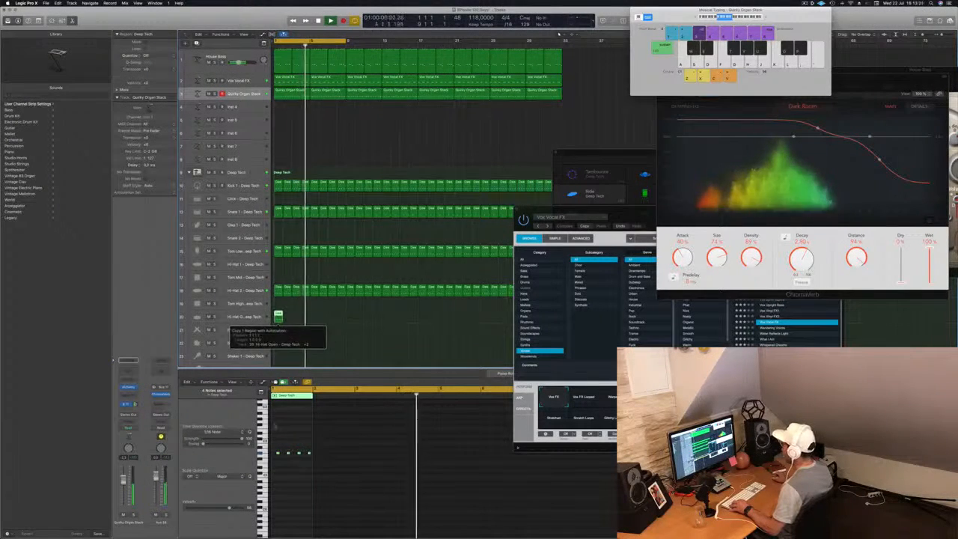
left_click(319, 463)
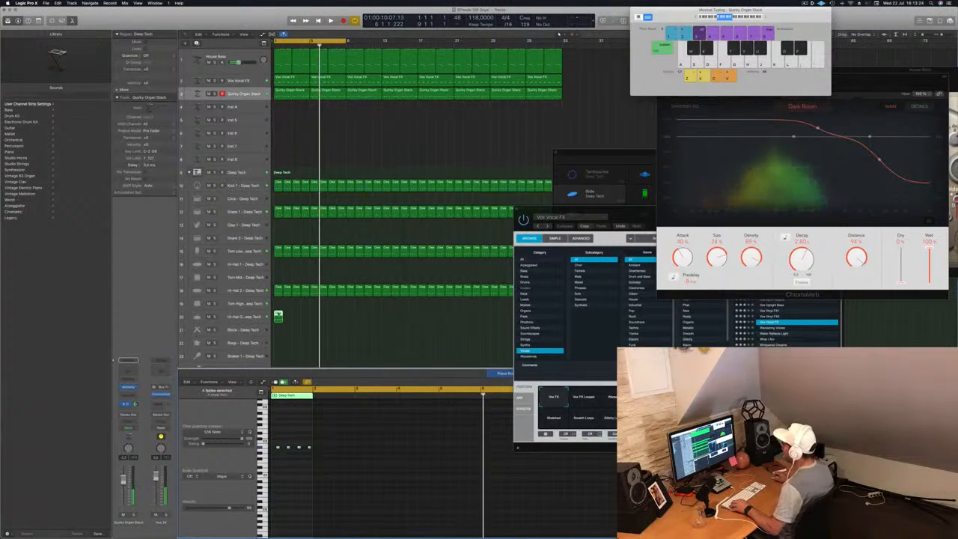
Duplicate the Hi-Hat Open region along its track up to bar 33, moving the Vox Vocal FX window out of the way.
left_click_drag(278, 320, 338, 318)
left_click_drag(582, 213, 752, 187)
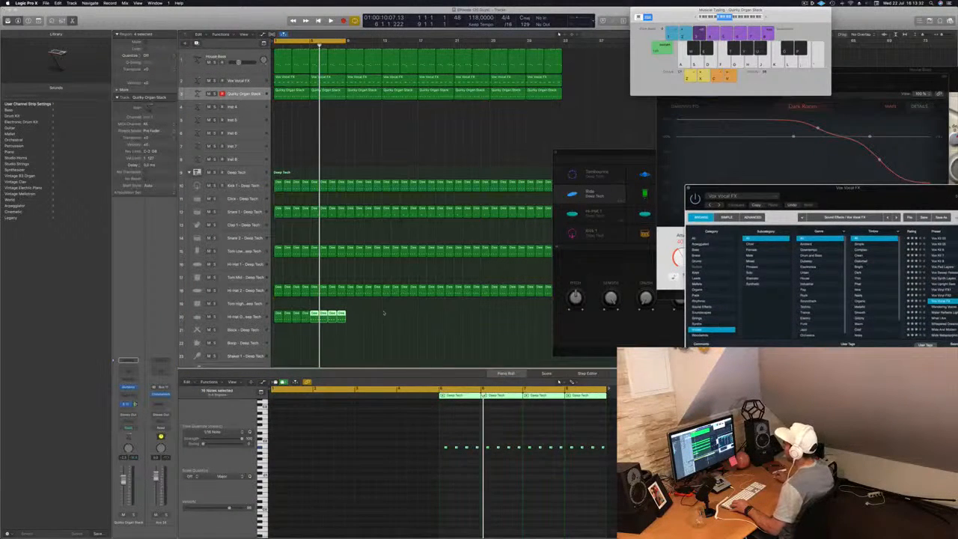
left_click_drag(384, 312, 279, 314)
left_click_drag(435, 324, 278, 313)
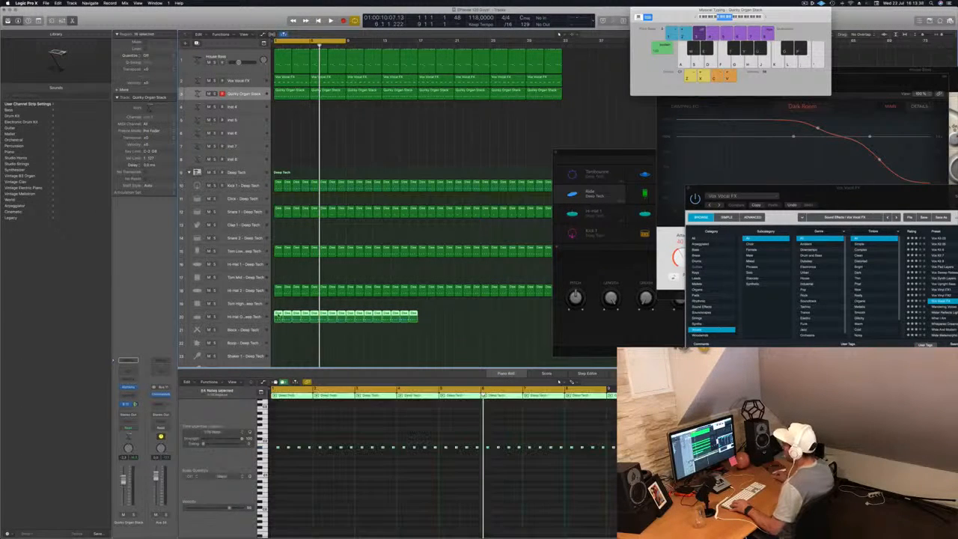
left_click_drag(381, 322, 424, 320)
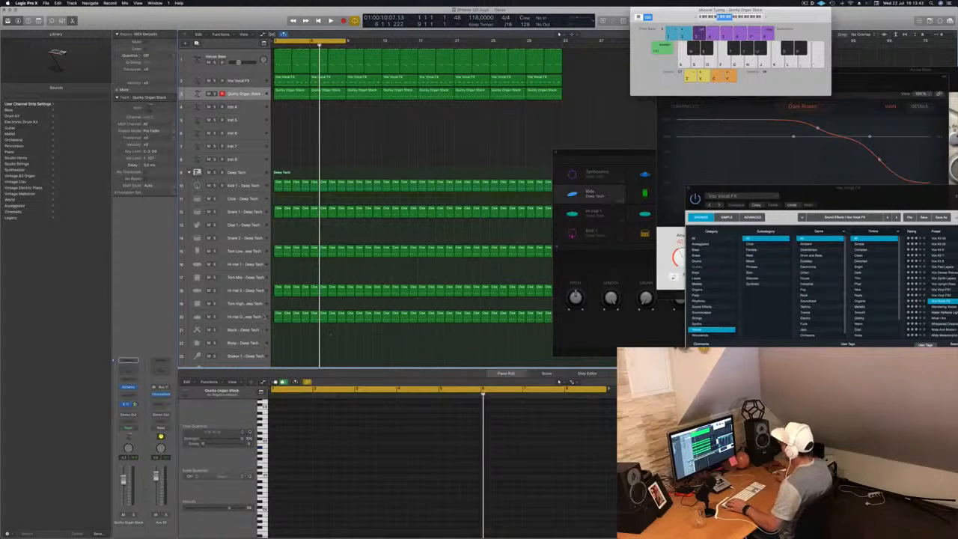
Play the arrangement from the start with the Hi-Hat Open track selected, then review it with the Quirky Organ Stack track selected.
left_click(251, 317)
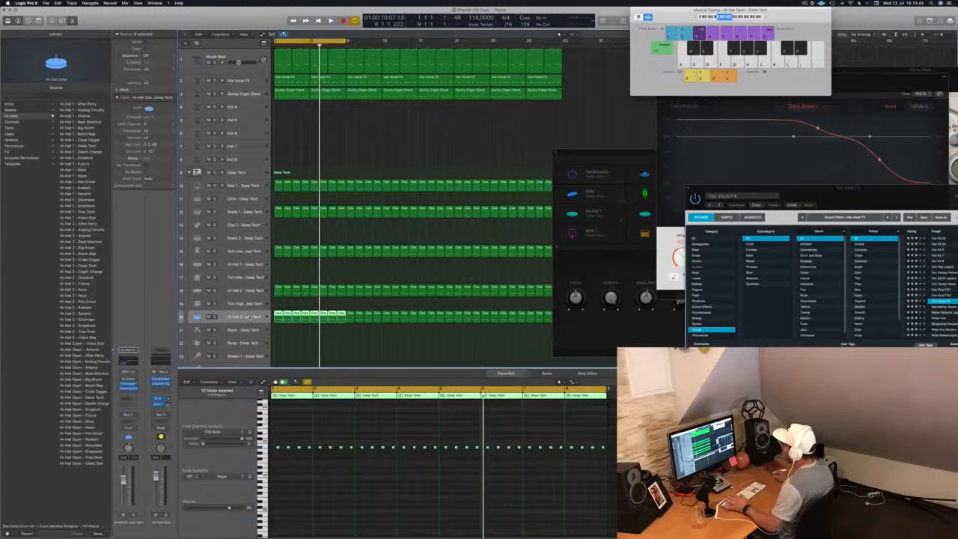
key("Return")
key("space")
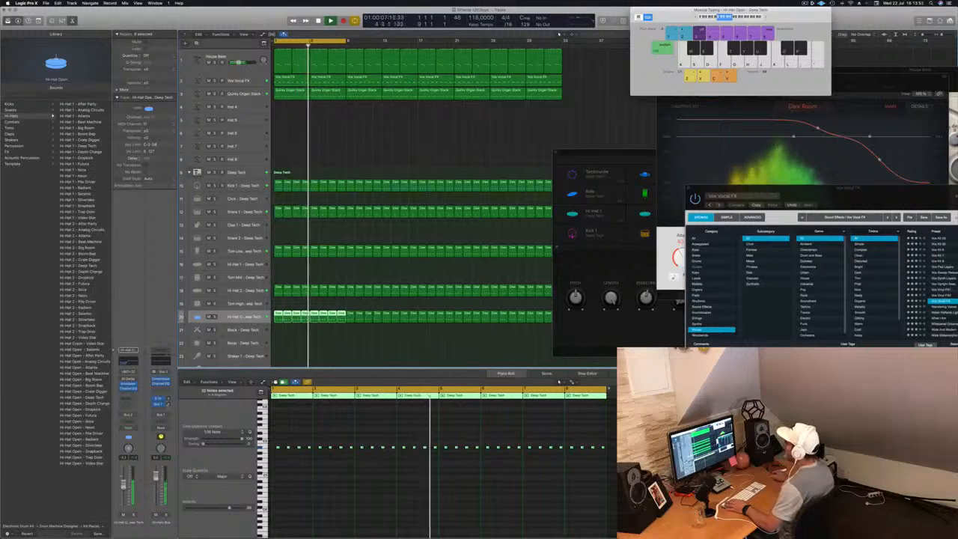
left_click(328, 90)
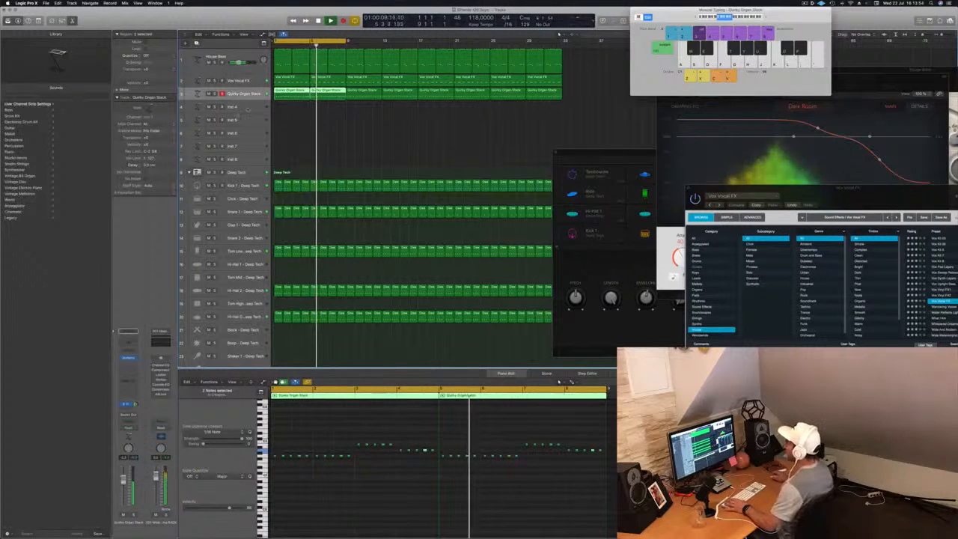
key("Return")
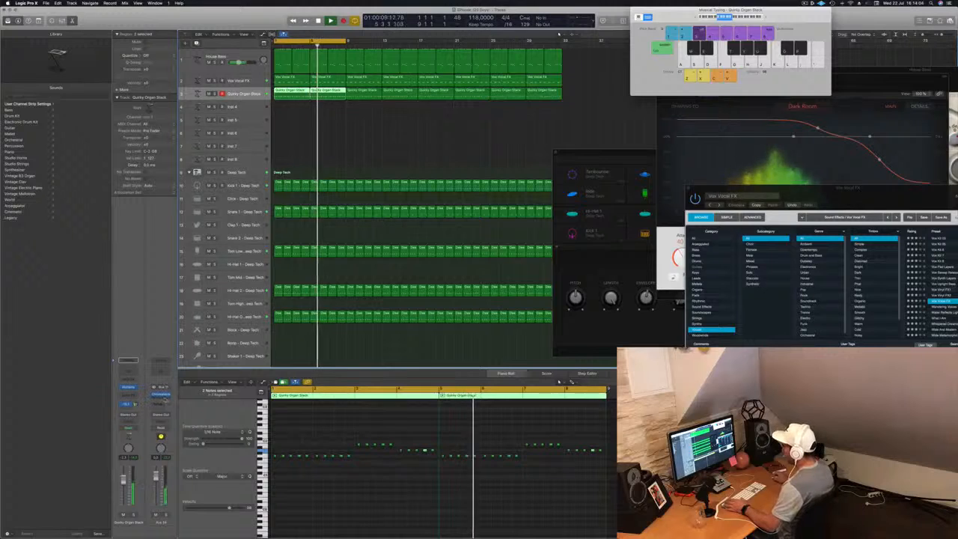
Insert a Compressor on the Quirky Organ Stack's aux channel and side-chain it to Bus 8, the Deep Tech kicks.
left_click(161, 396)
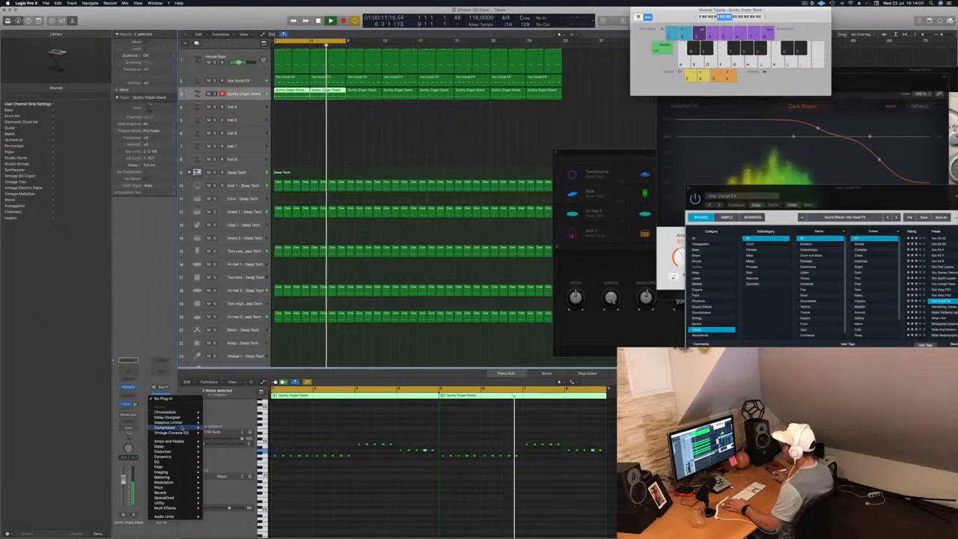
left_click(216, 428)
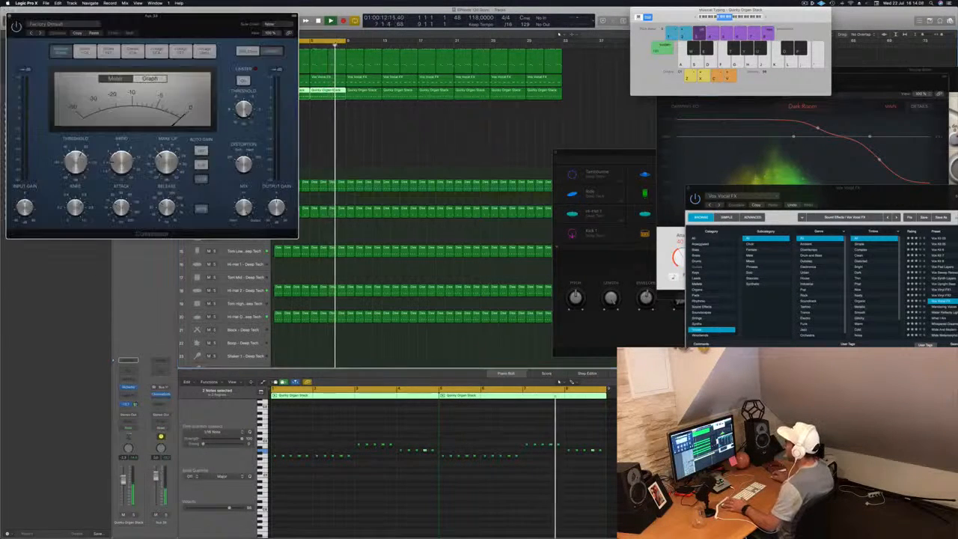
left_click_drag(219, 29, 432, 100)
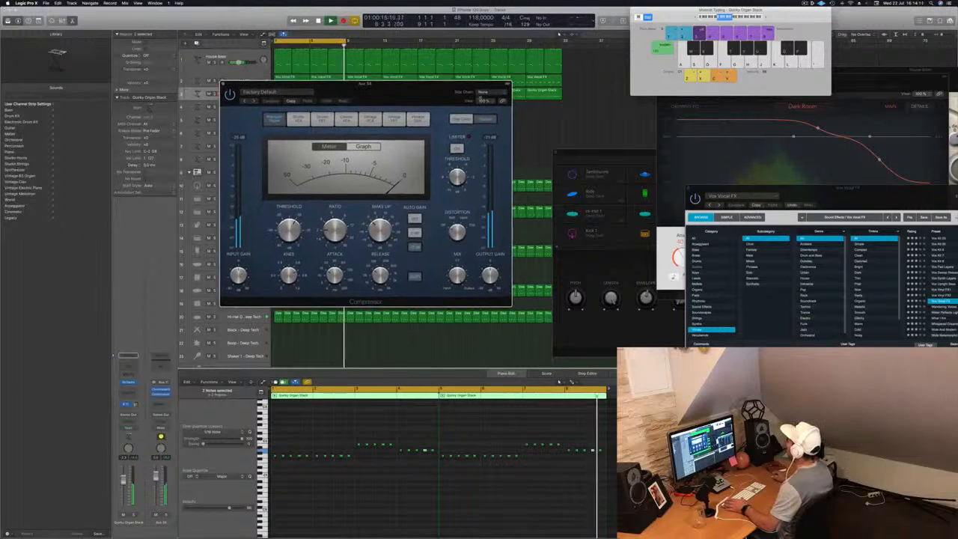
mouse_move(484, 107)
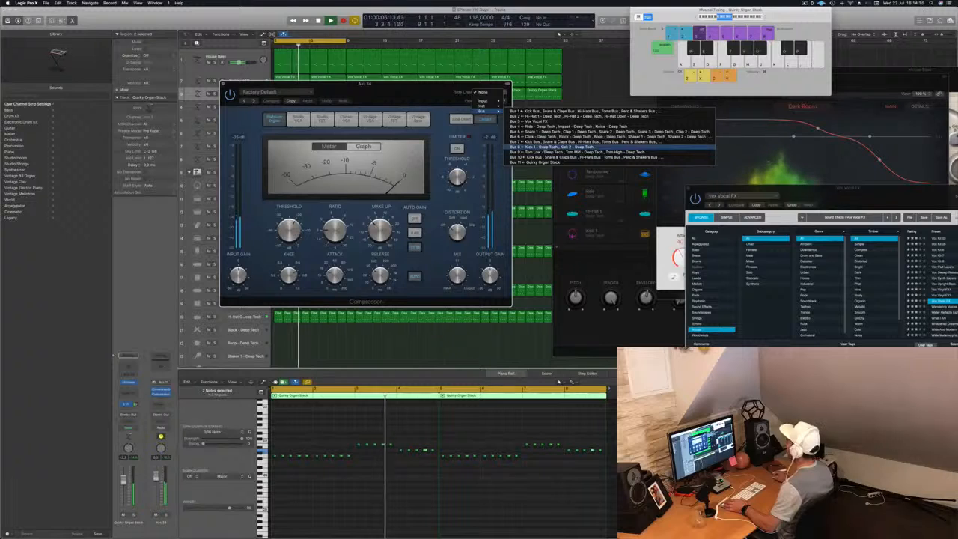
left_click(539, 146)
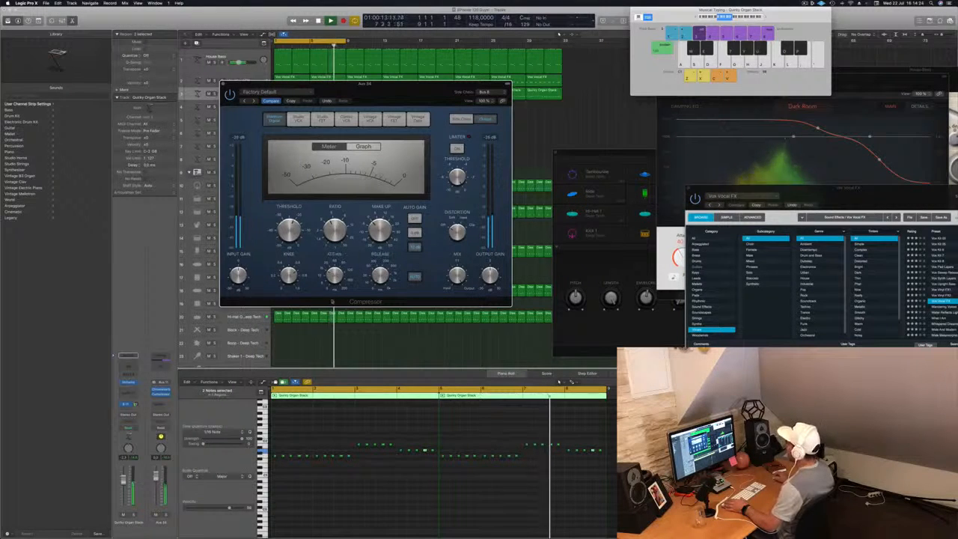
left_click_drag(360, 85, 719, 92)
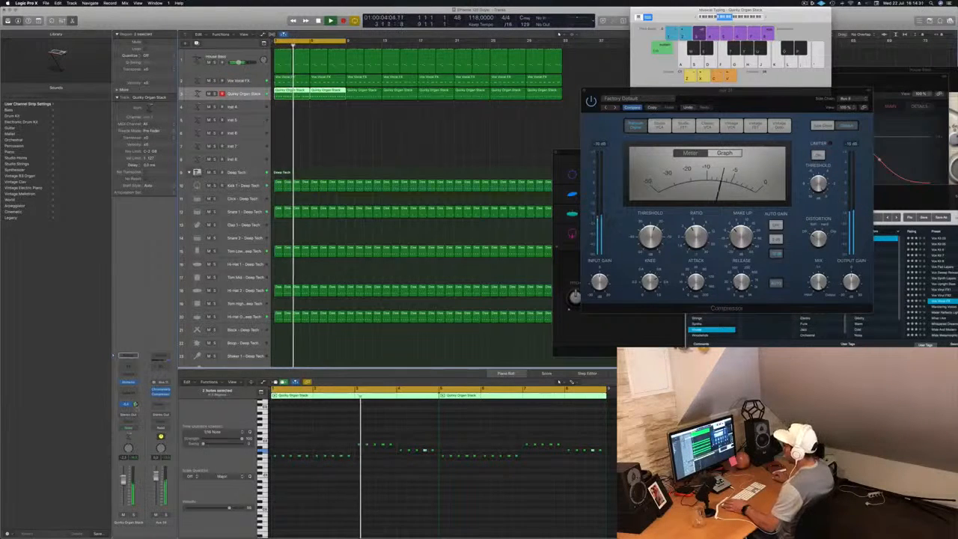
Add a Channel EQ to the same aux channel with a 24 dB/Oct low cut at 166 Hz, and restart playback.
left_click(160, 361)
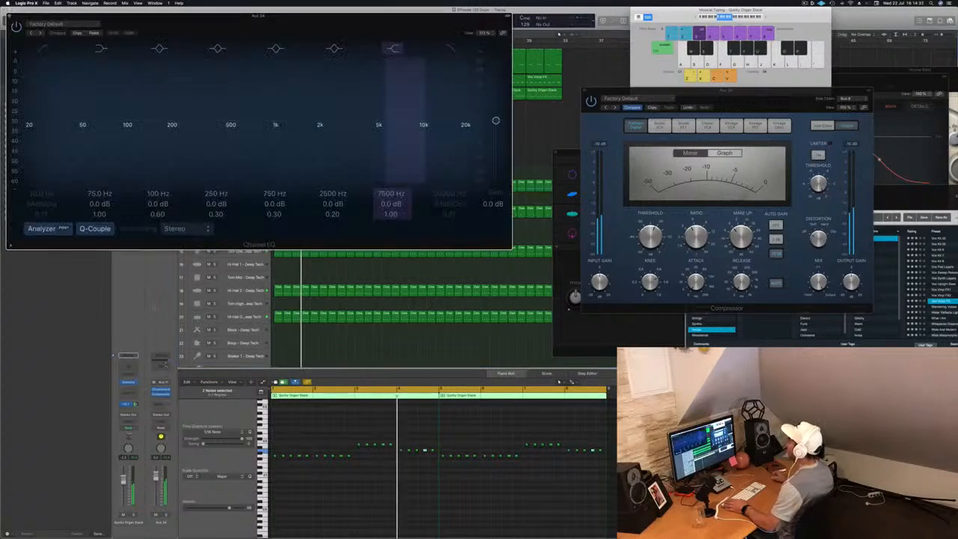
left_click(43, 49)
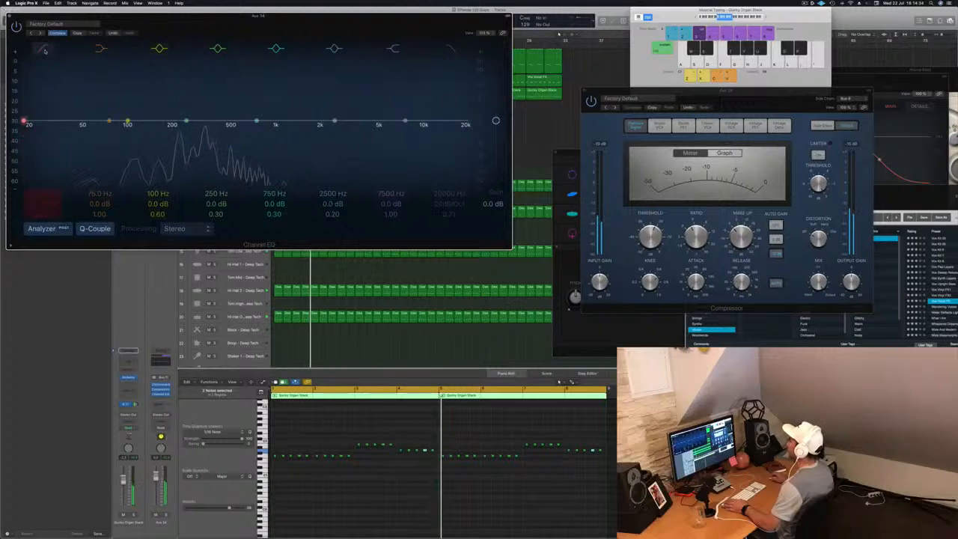
left_click_drag(24, 121, 160, 137)
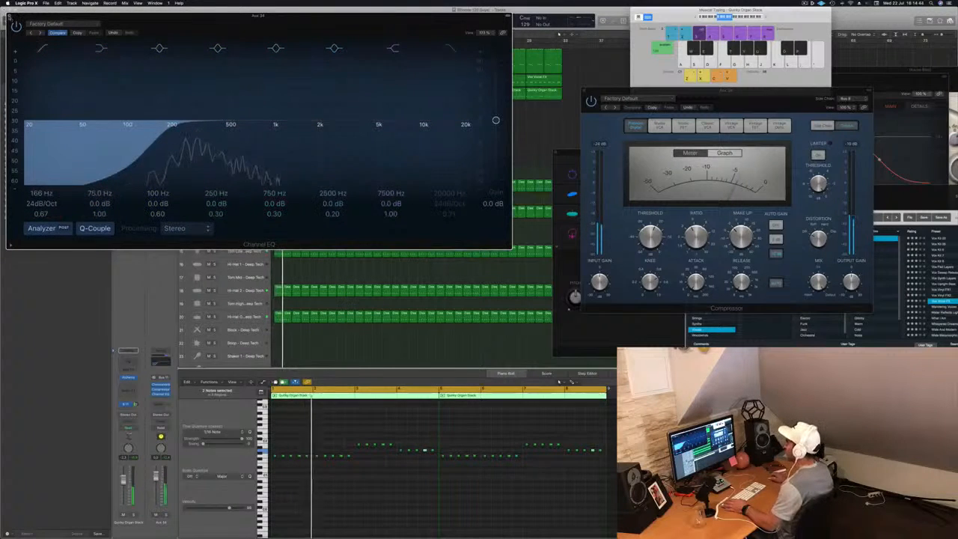
left_click(11, 13)
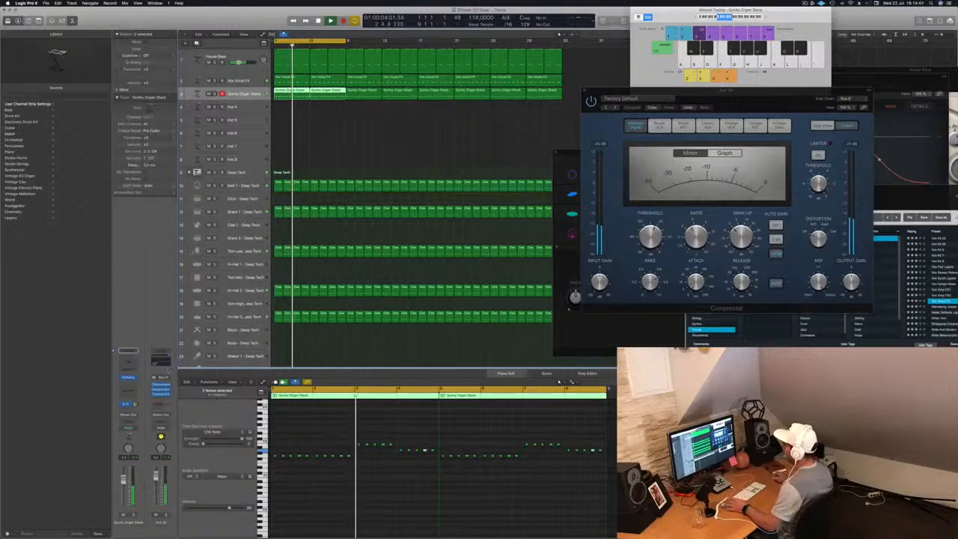
key("Return")
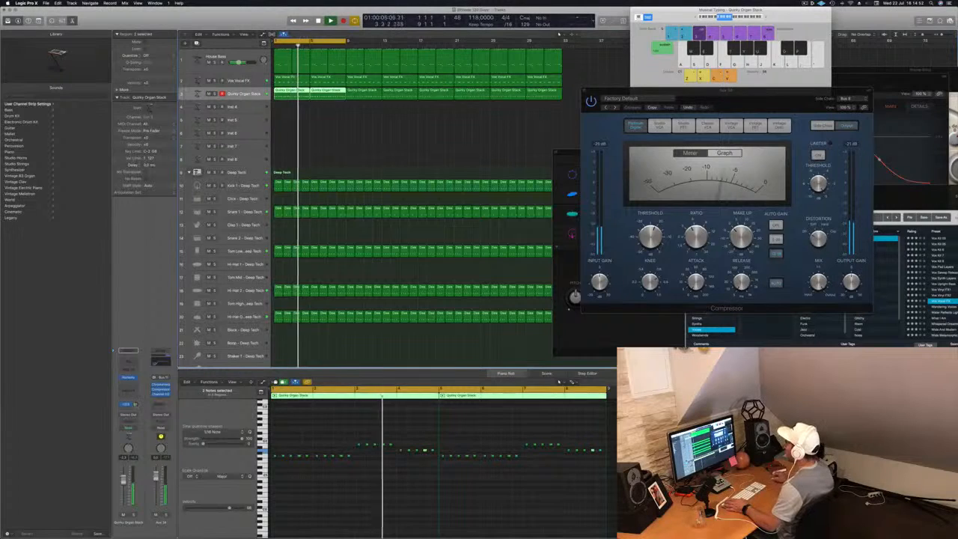
Examine the notes of the first House Bass region and the first Quirky Organ Stack region during playback.
left_click(419, 110)
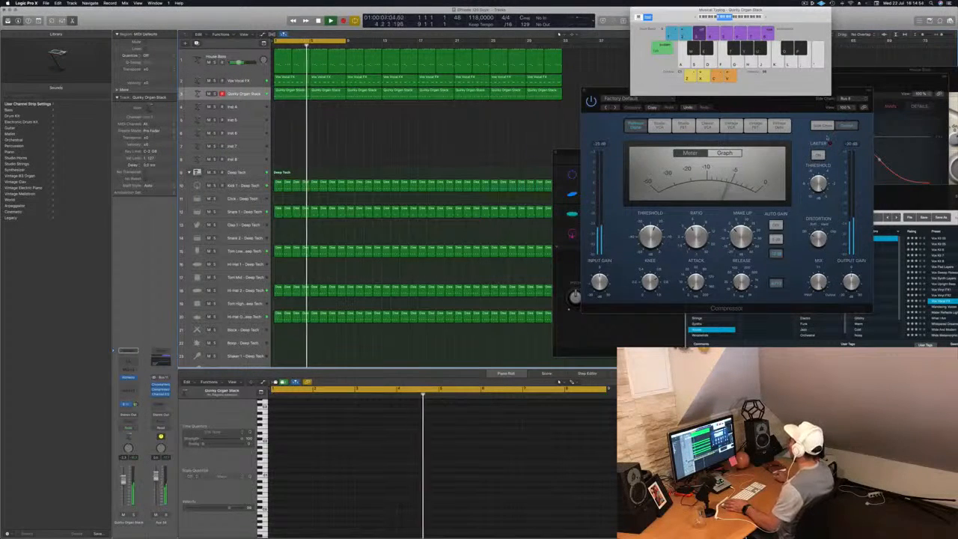
left_click_drag(773, 104, 588, 211)
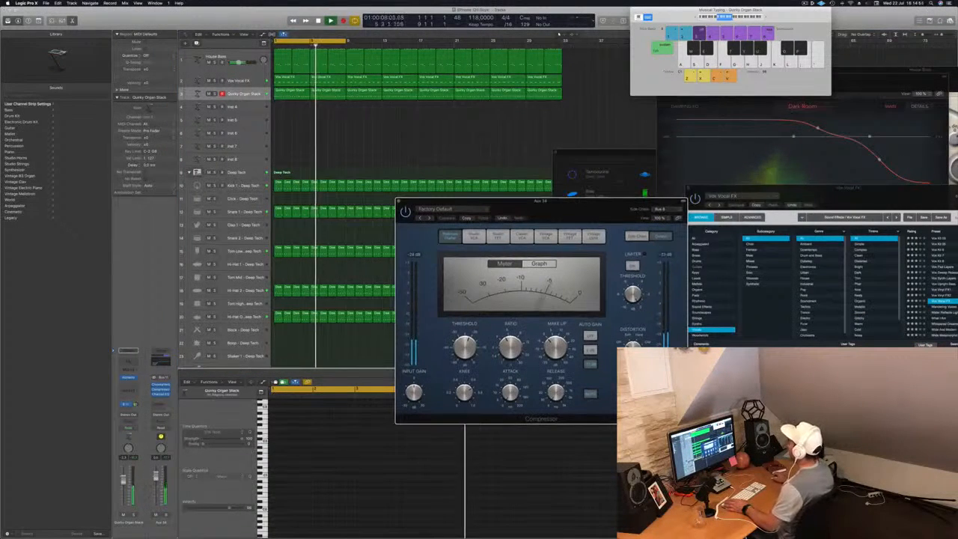
scroll(385, 109, "down", 1)
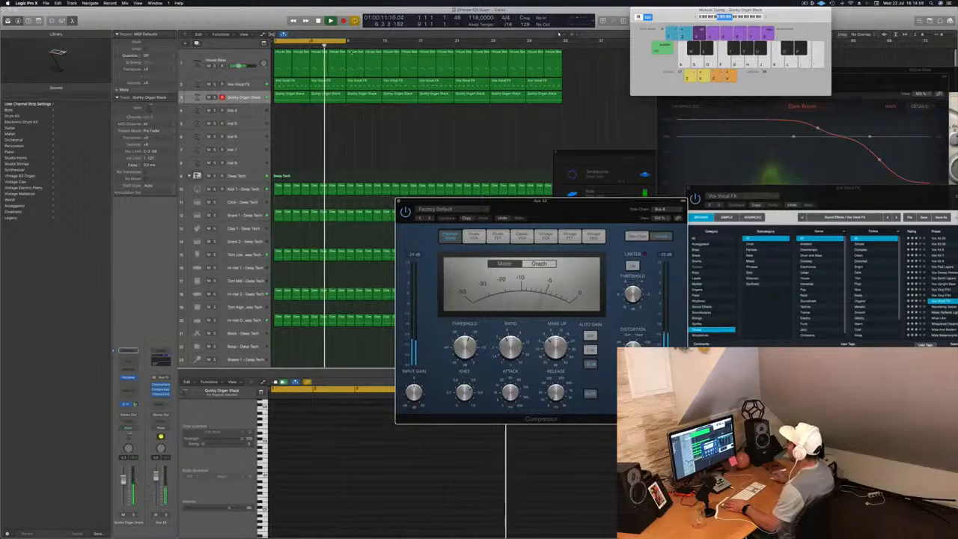
left_click(282, 51)
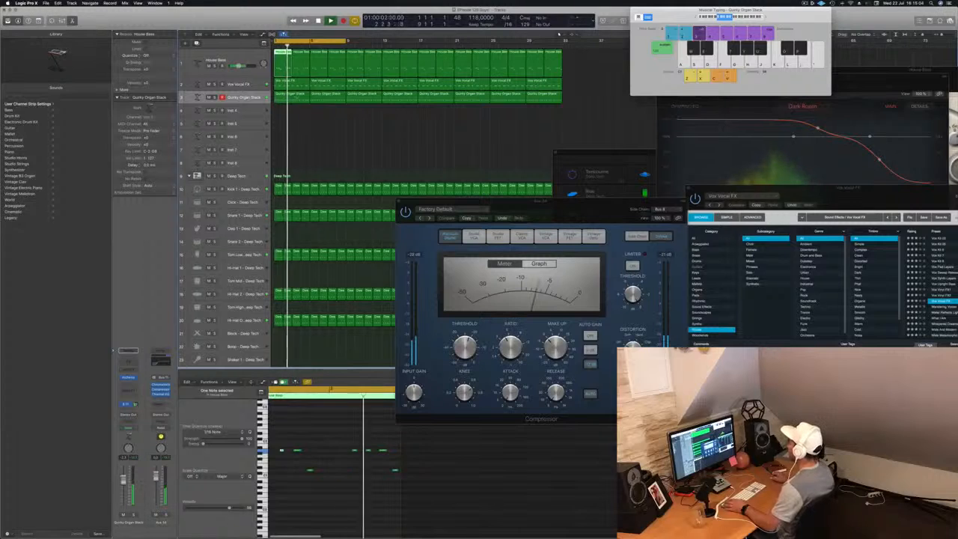
left_click(295, 94)
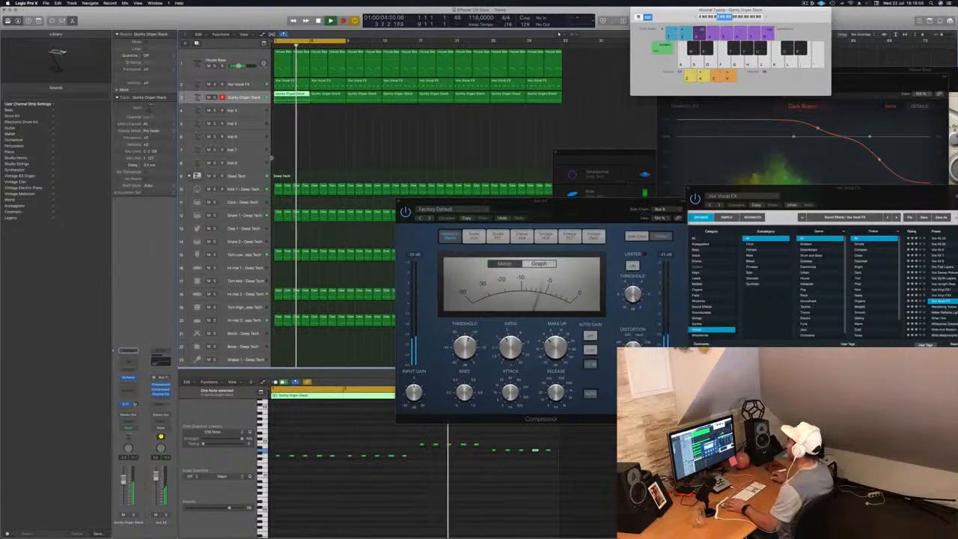
key("Return")
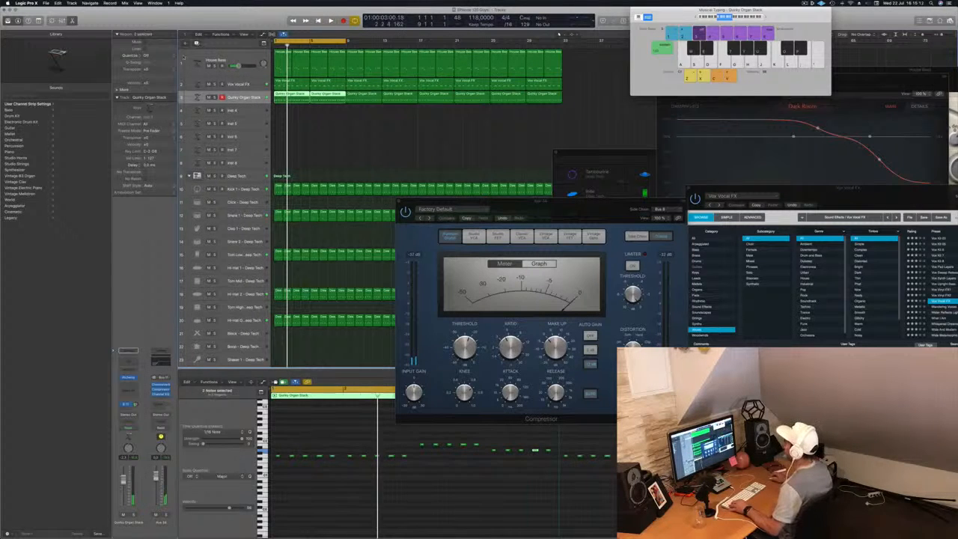
Duplicate the Quirky Organ Stack track, copy its first region onto the new track at bar 1, and briefly play it.
key("super+d")
mouse_move(293, 95)
left_mouse_down()
mouse_move(292, 113)
mouse_move(333, 96)
mouse_move(291, 98)
left_mouse_up()
left_click_drag(502, 204, 779, 196)
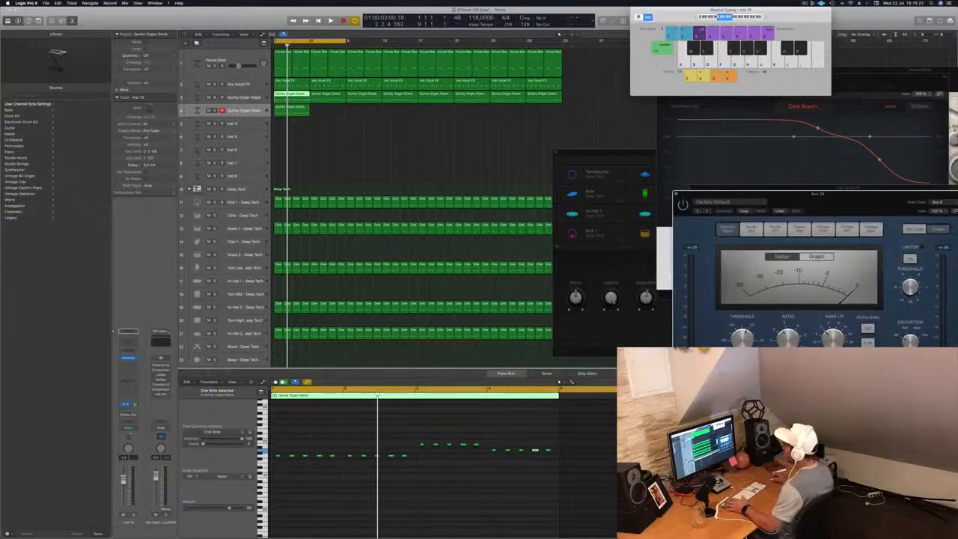
key("Return")
key("space")
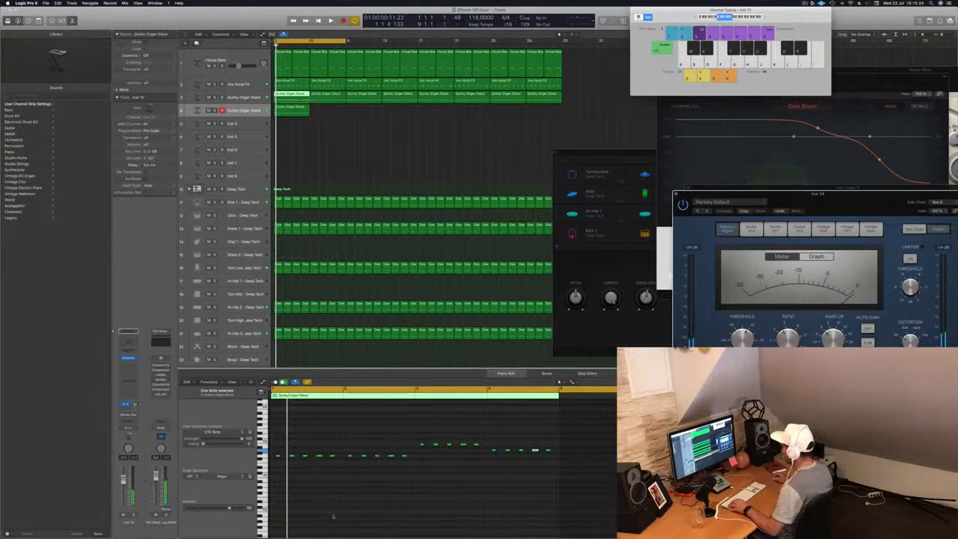
Copy the new track's organ region to bar 5 and mute the House Bass track.
left_click(343, 507)
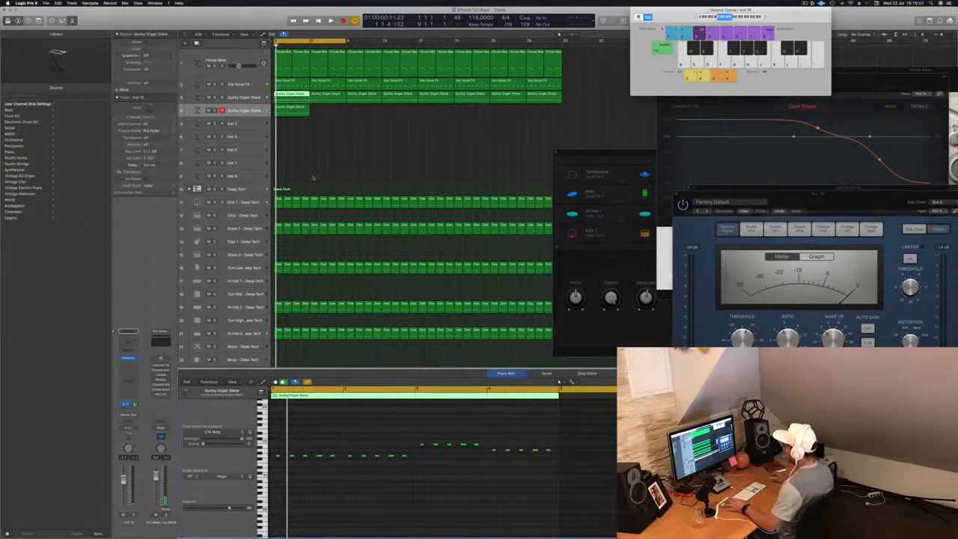
left_click(294, 109)
left_click_drag(301, 110, 327, 112)
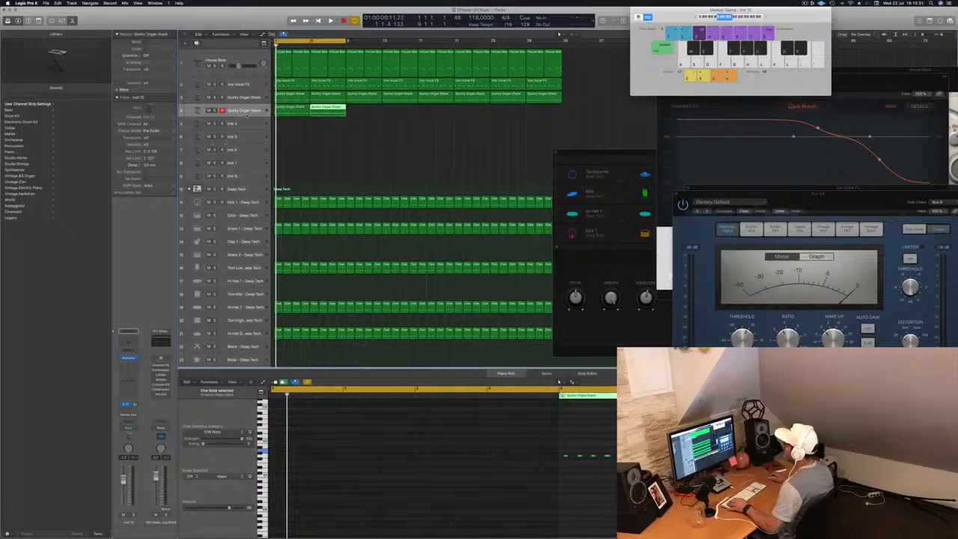
left_click(209, 67)
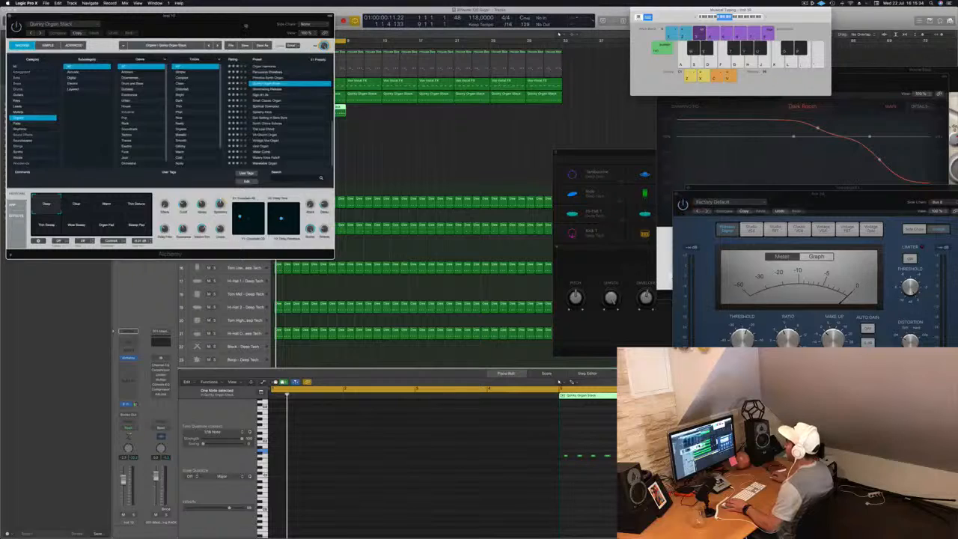
Load the Analog Slow Sweep preset from Alchemy's Bass category on the duplicated track and start playback.
left_click_drag(245, 26, 552, 104)
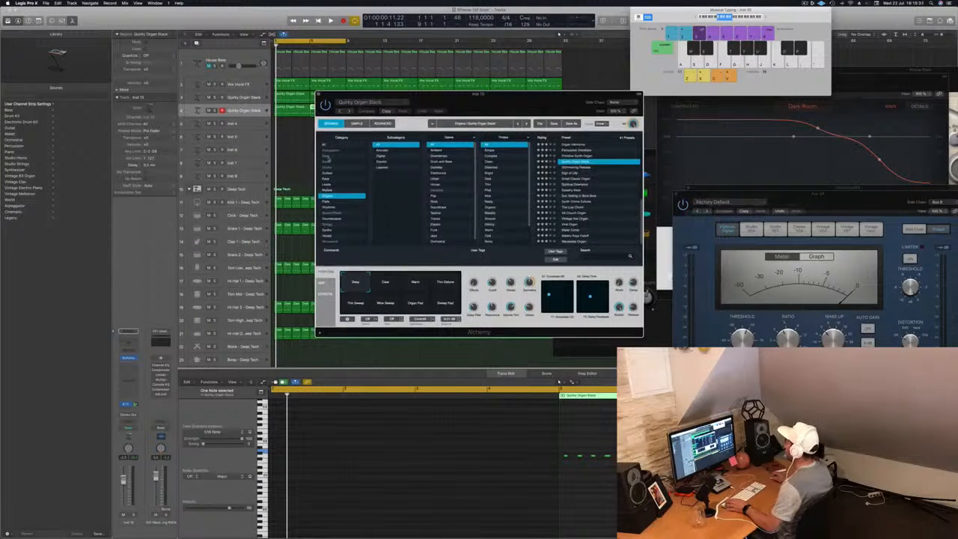
left_click(326, 161)
left_click(326, 156)
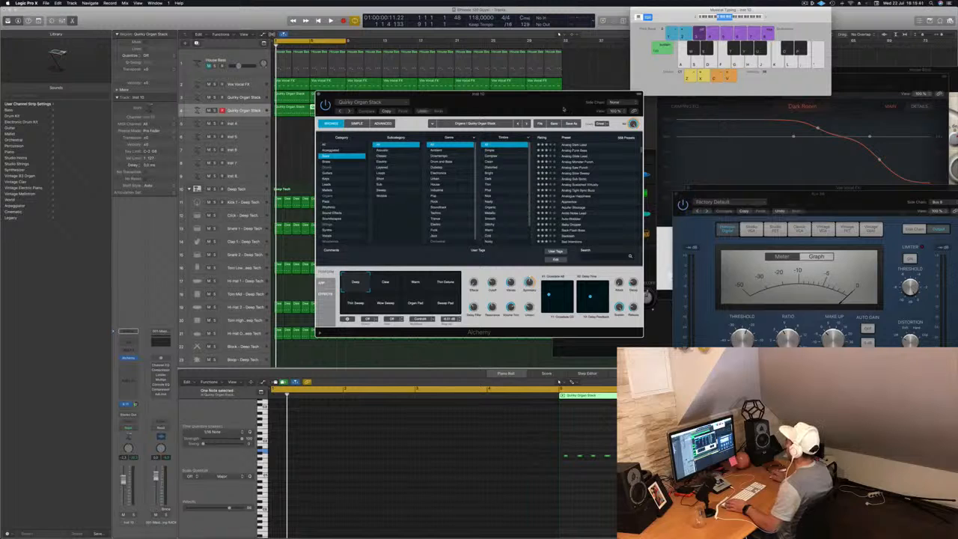
left_click(591, 174)
left_click_drag(552, 106, 634, 101)
key("space")
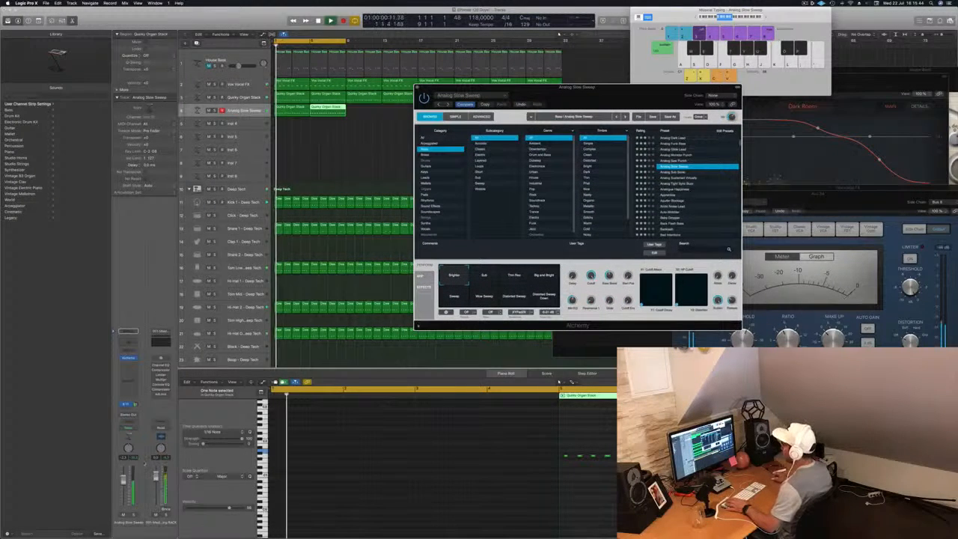
Audition the Analogue Happiness, Apprentice and Auto-Wobbler bass presets and lower the track's volume slightly.
left_click(677, 189)
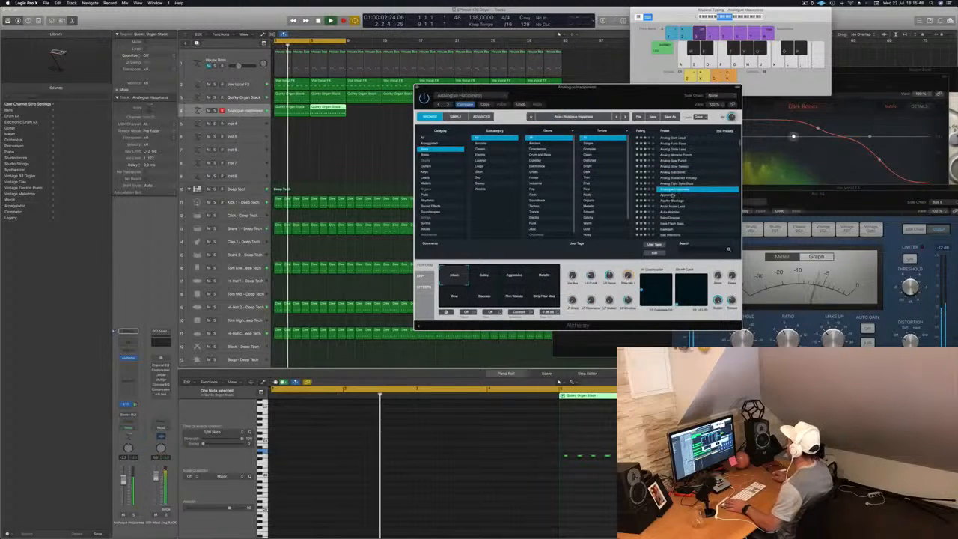
left_click(672, 196)
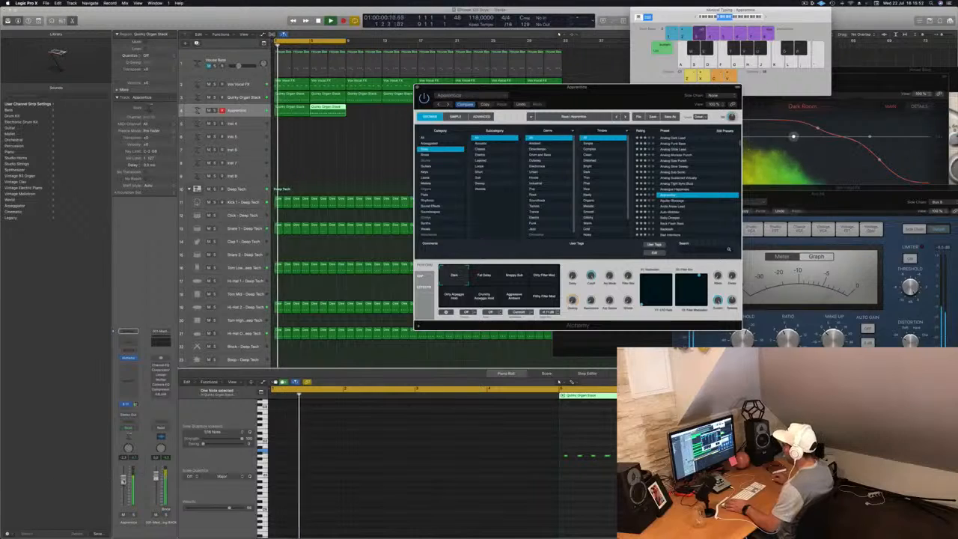
left_click(307, 423)
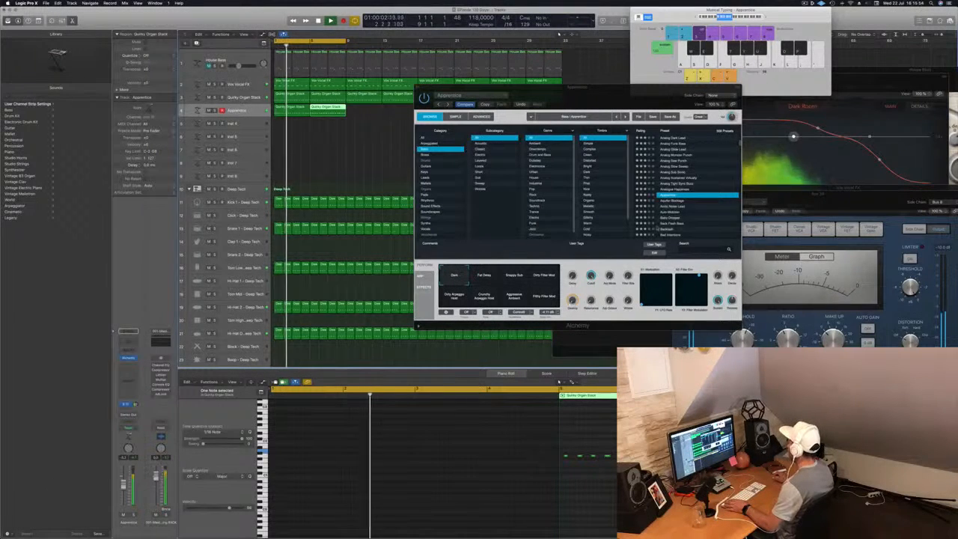
left_click(676, 217)
left_click(675, 212)
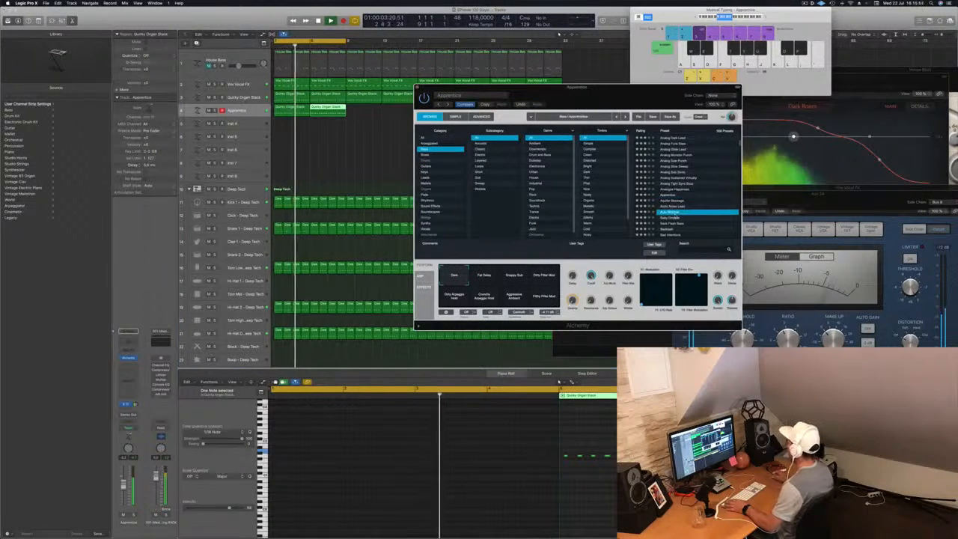
scroll(705, 202, "up", 4)
scroll(706, 202, "up", 5)
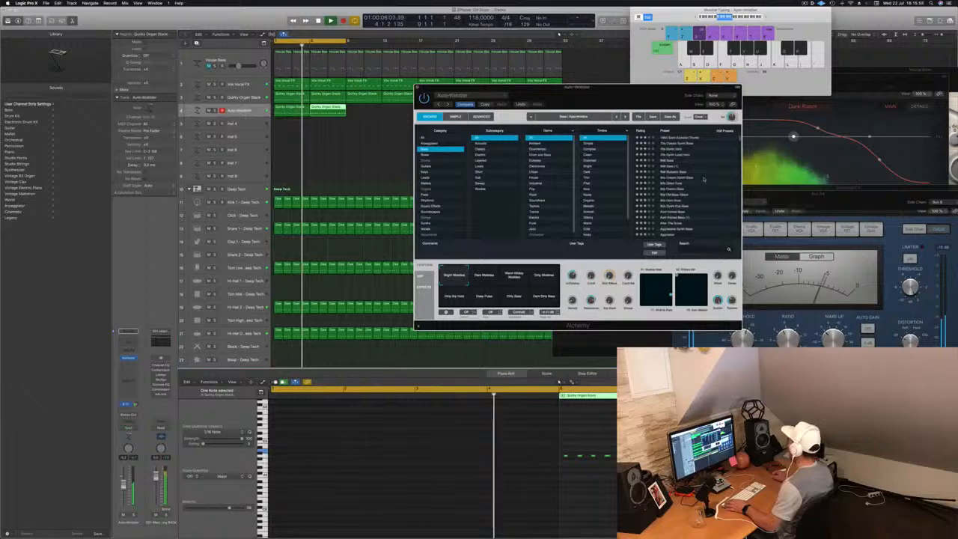
Audition the first Alchemy bass presets in order, including 70s Classic Synth Bass, 70s Synth Intro and 808 Bass.
left_click(688, 139)
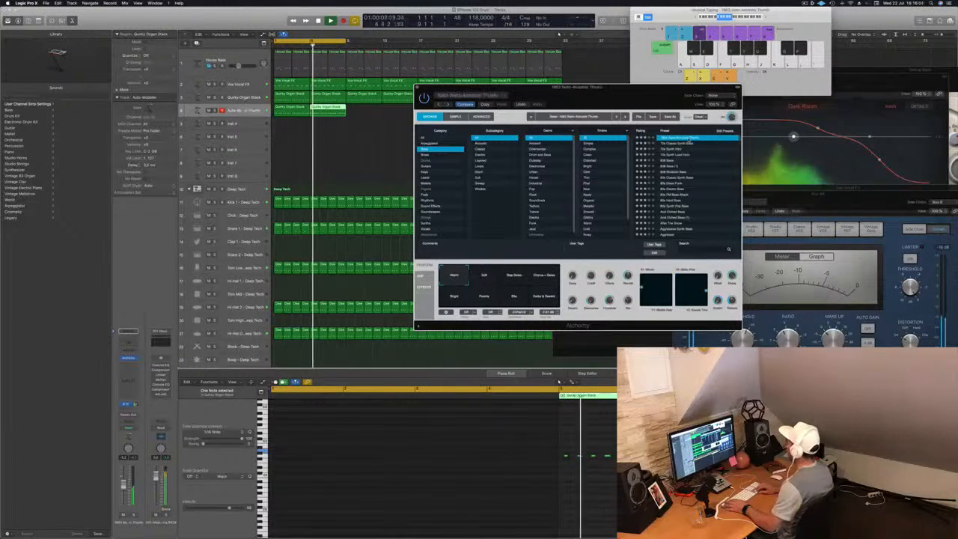
left_click(687, 143)
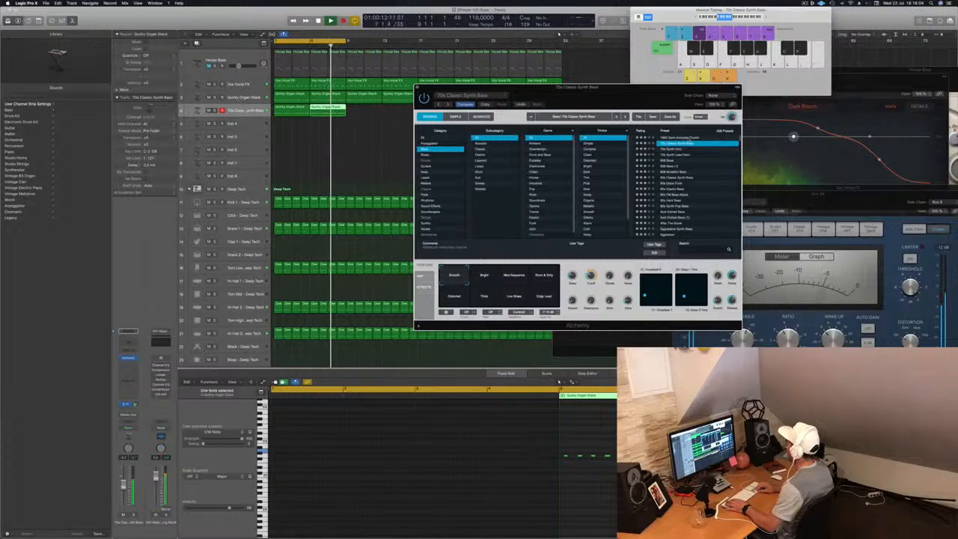
key("Down")
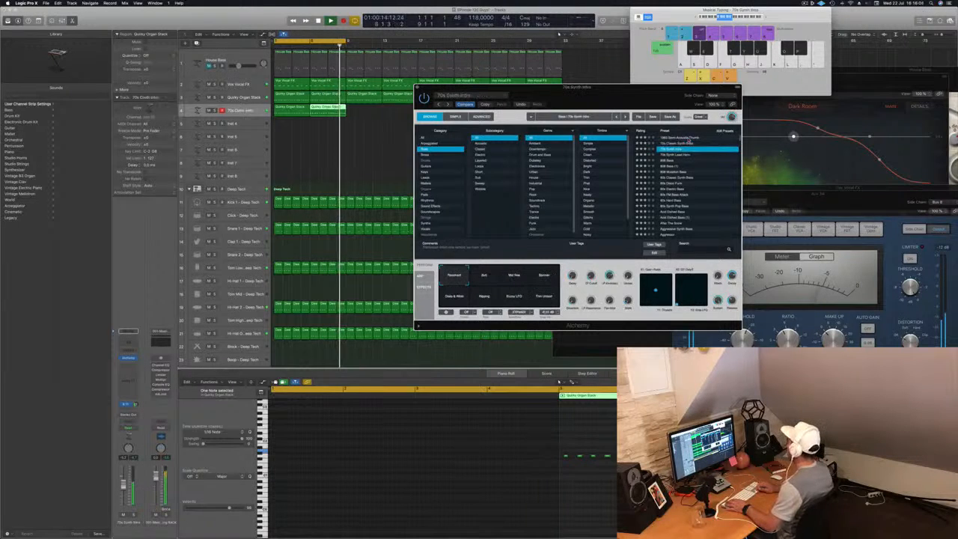
key("Down")
key("Down")
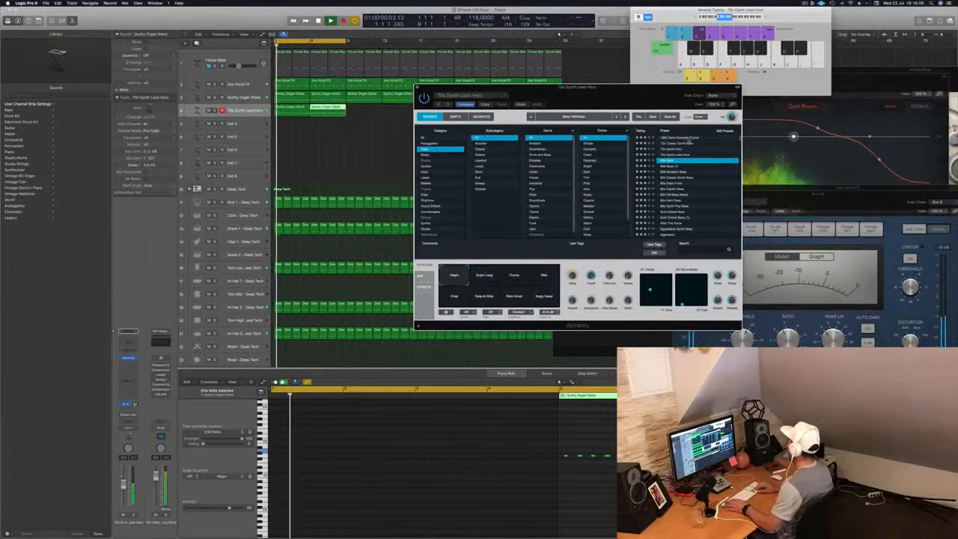
key("Down")
key("Down")
key("Down")
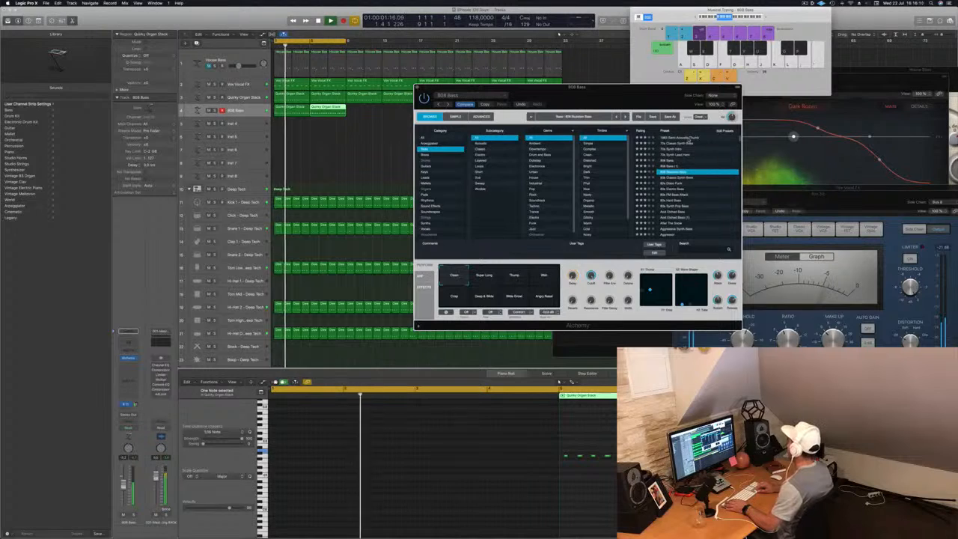
Audition the 80s bass presets, including 80s Disco Funk, 80s FM Bass Attack, 80s Hard Bass and 80s Synth Pop Bass.
key("Down")
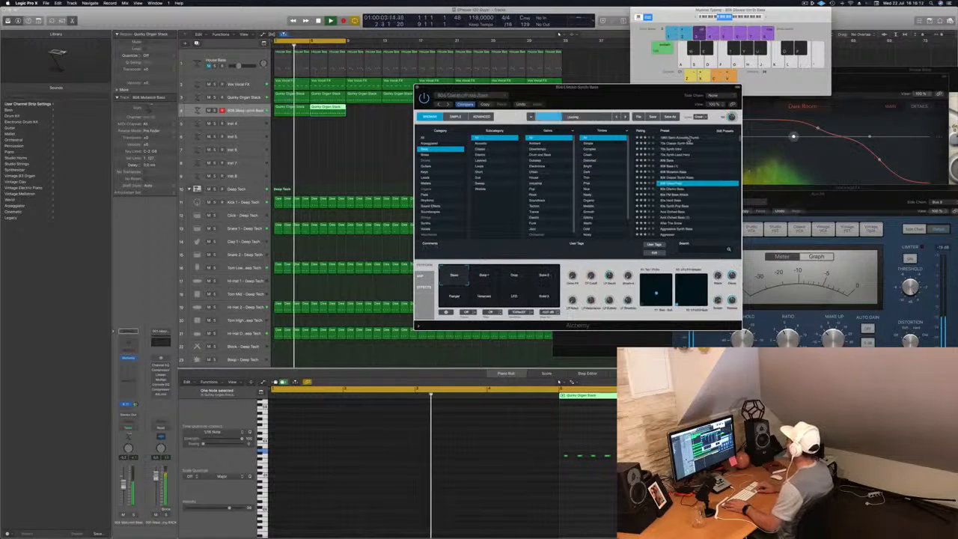
key("Down")
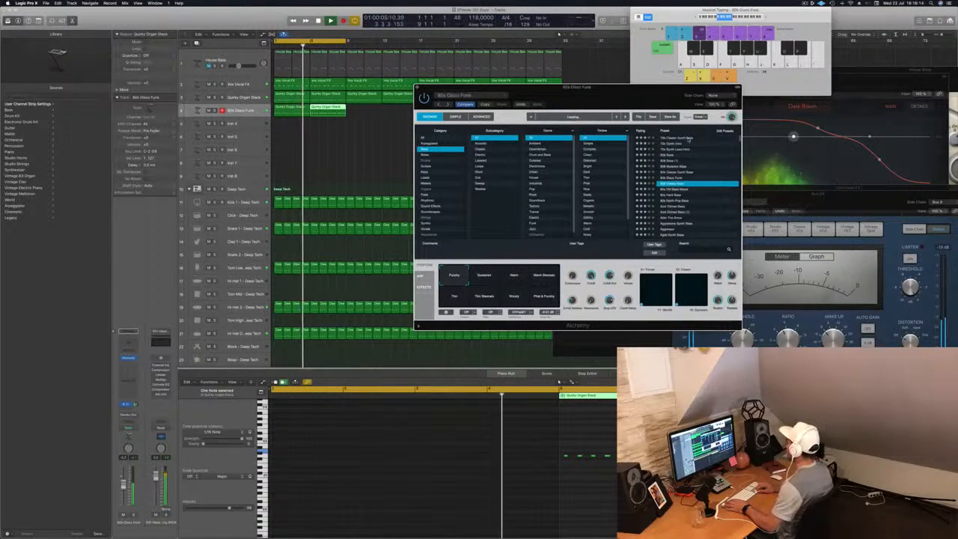
key("Down")
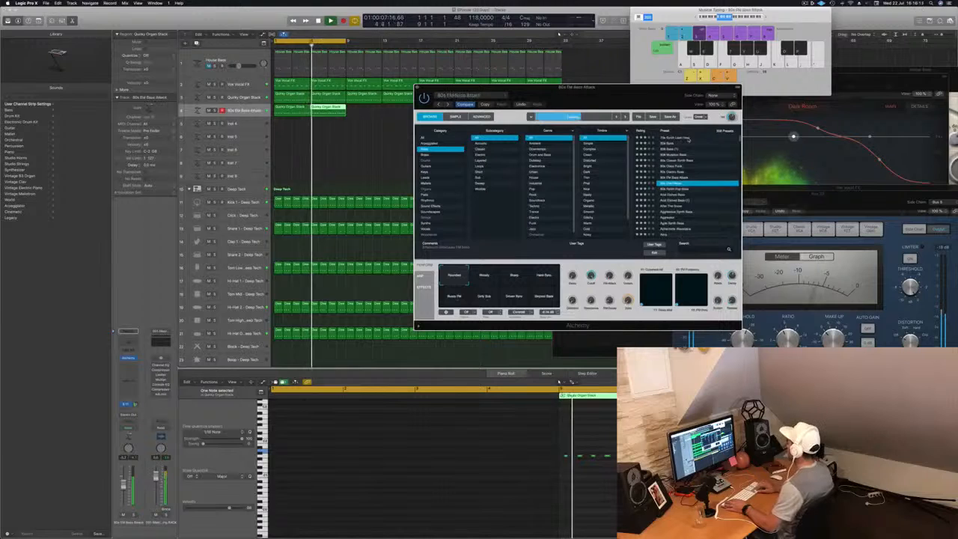
key("Down")
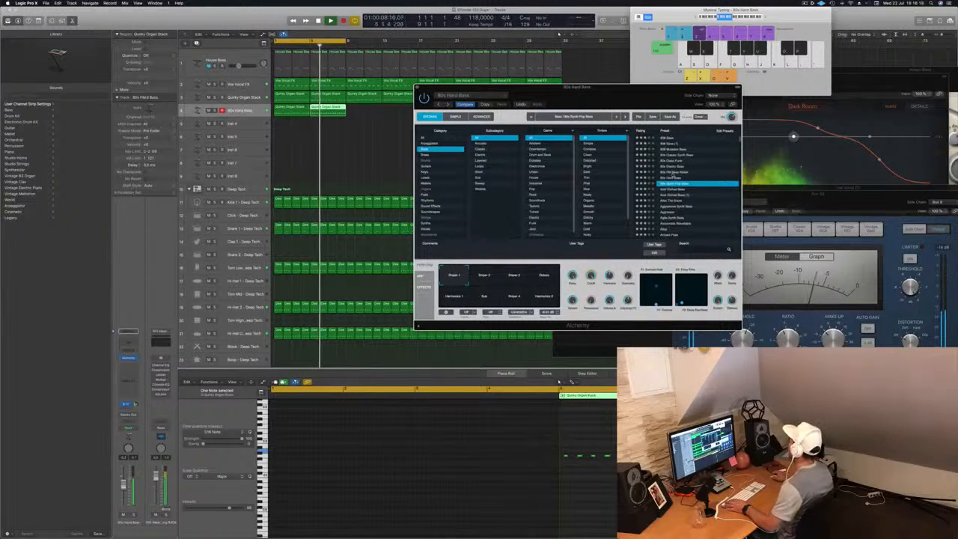
Reposition the Alchemy window and audition the Aggressive and Dark Snappy variations of the 80s Synth Pop Bass preset.
left_click_drag(657, 105, 629, 105)
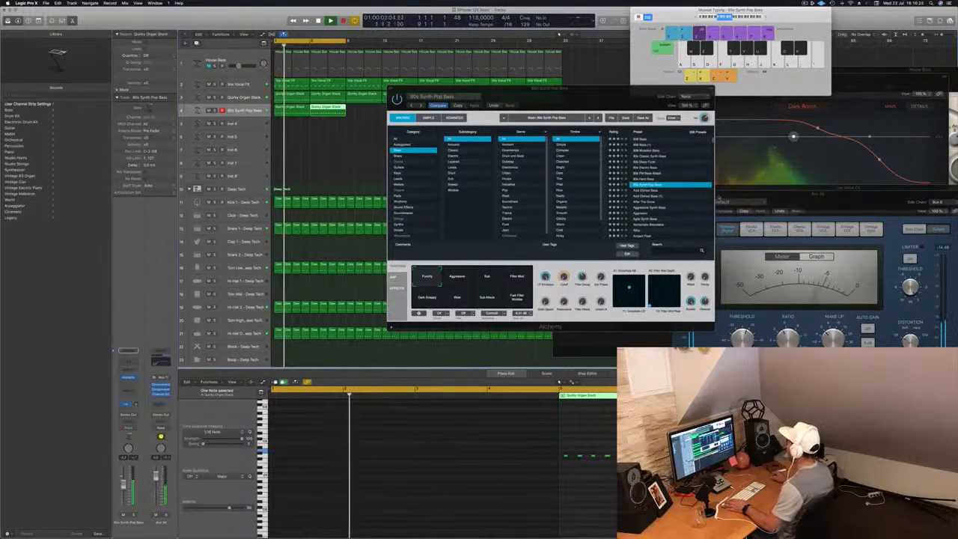
left_click(487, 278)
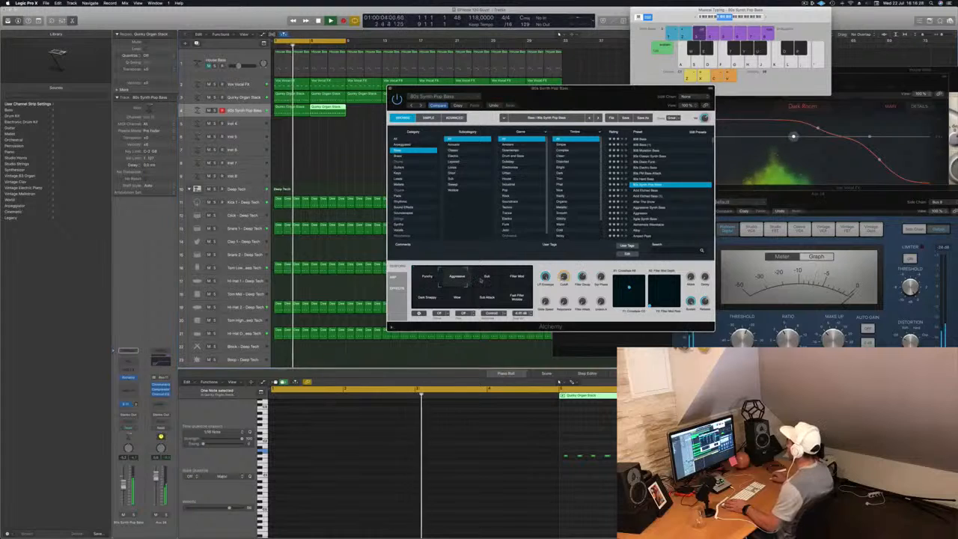
left_click(458, 298)
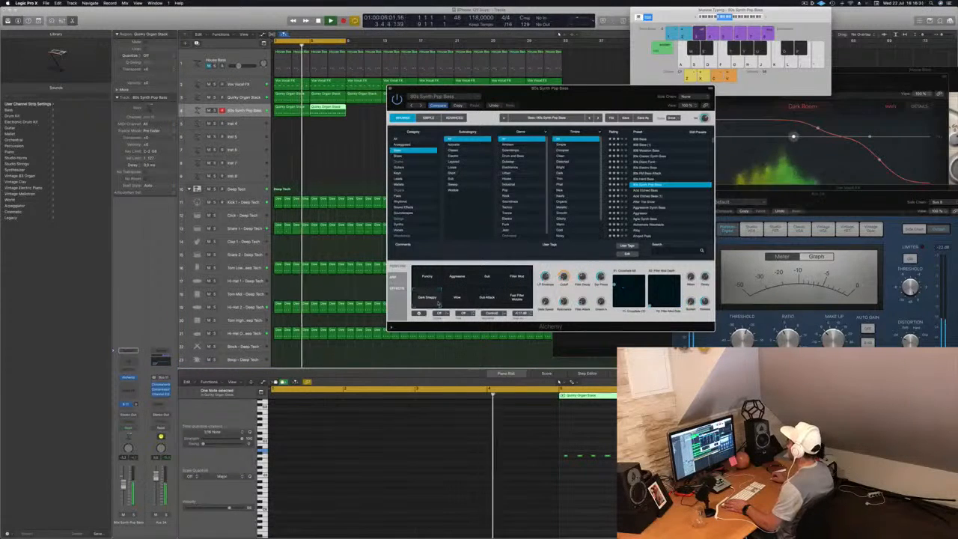
mouse_move(459, 299)
left_mouse_down()
mouse_move(516, 298)
mouse_move(449, 307)
left_mouse_up()
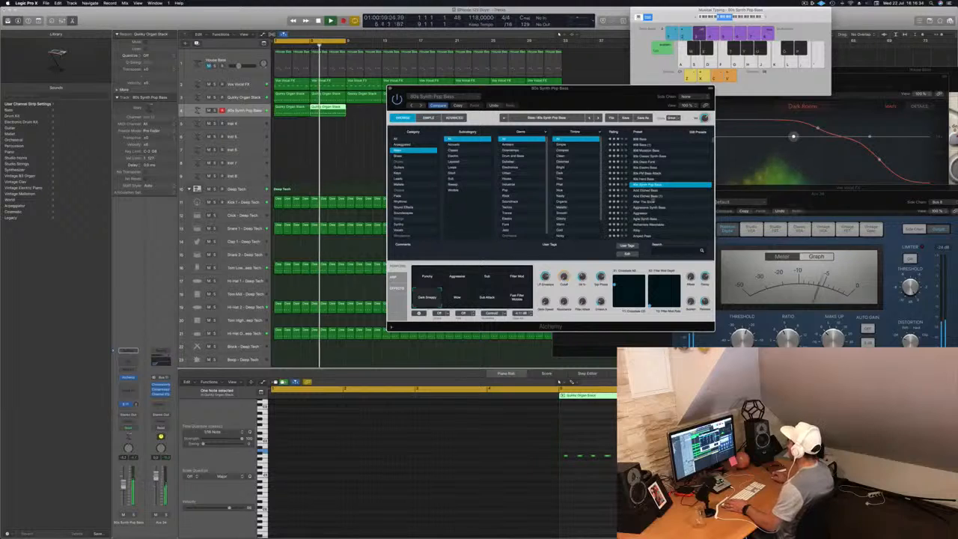
Audition further bass presets, including Acid Etched Bass, Aggressive Synth Bass and Alchemists Wavetable.
left_click(651, 190)
scroll(668, 211, "down", 1)
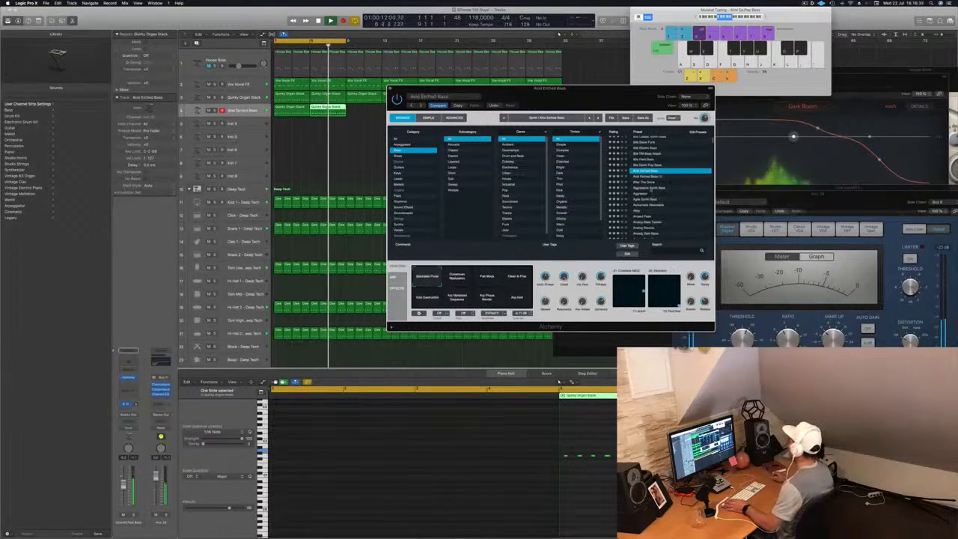
left_click(643, 182)
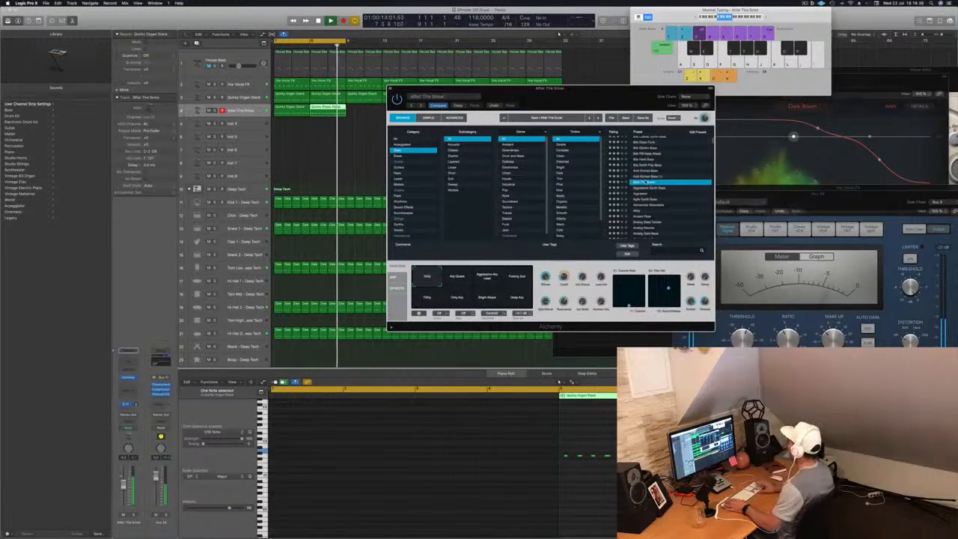
left_click(644, 185)
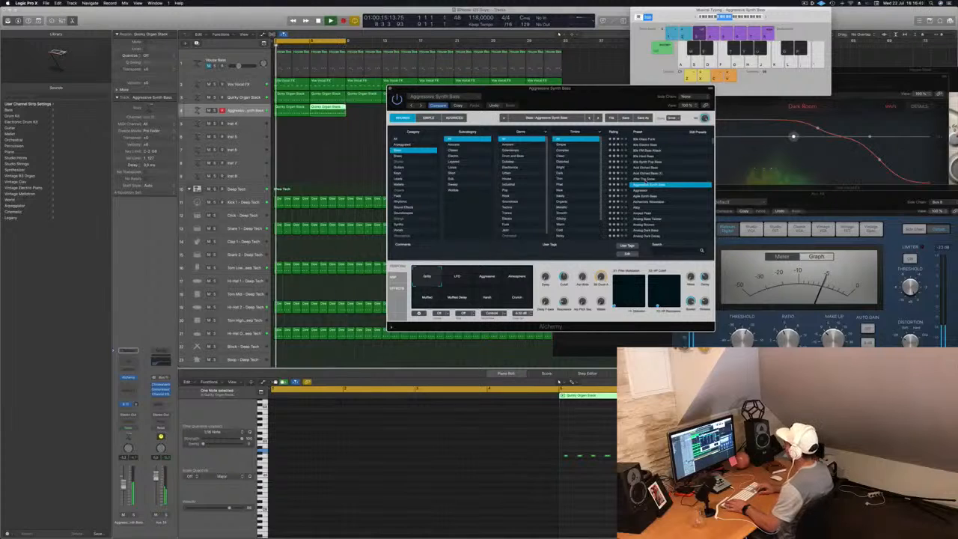
left_click(644, 186)
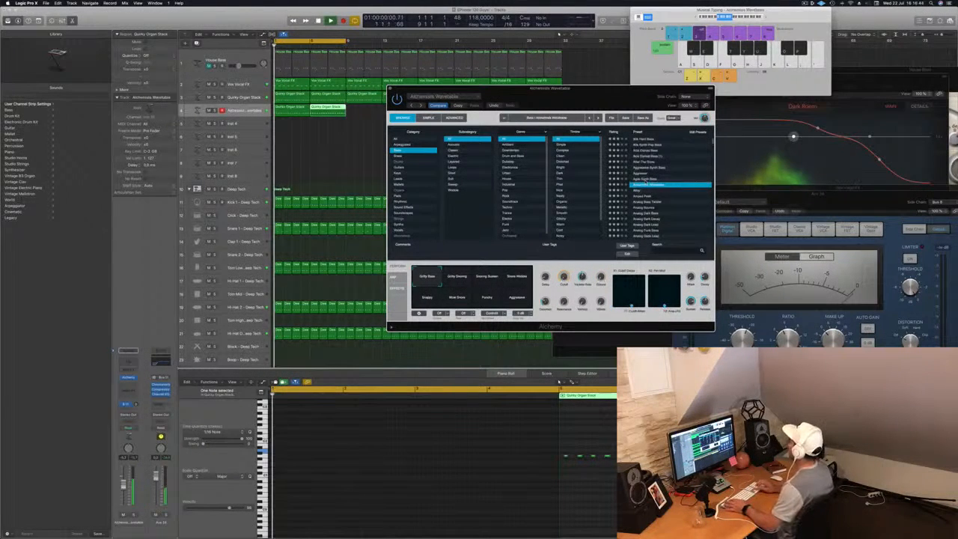
Load the Alloy bass preset, compare its performance variations such as Raw Filter Sweep and Soft Ambient, and choose Fat.
left_click(643, 184)
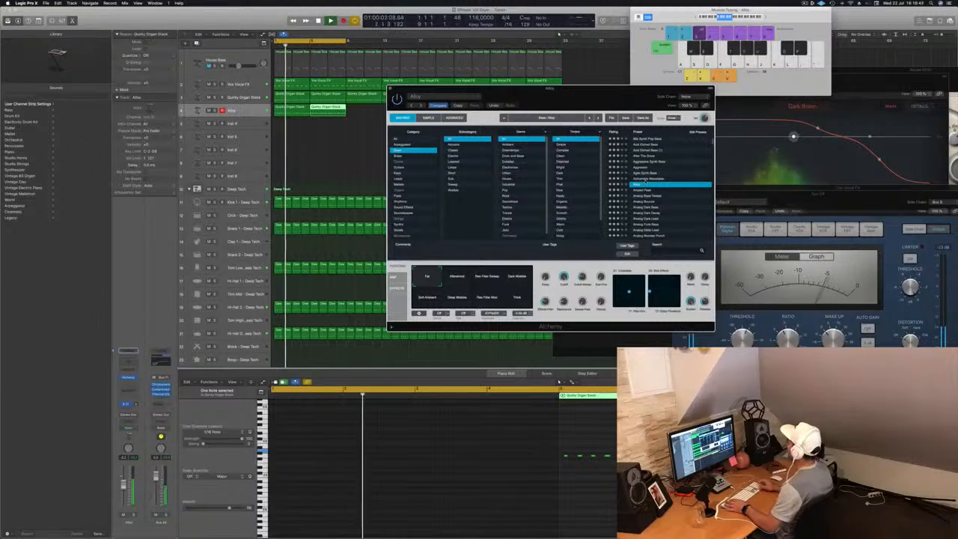
scroll(658, 187, "down", 3)
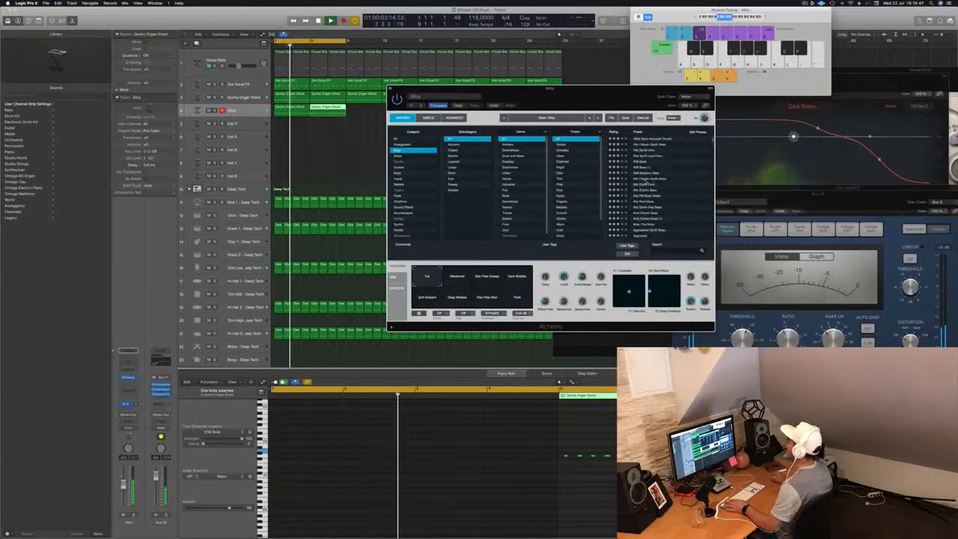
left_click(457, 278)
left_click(488, 277)
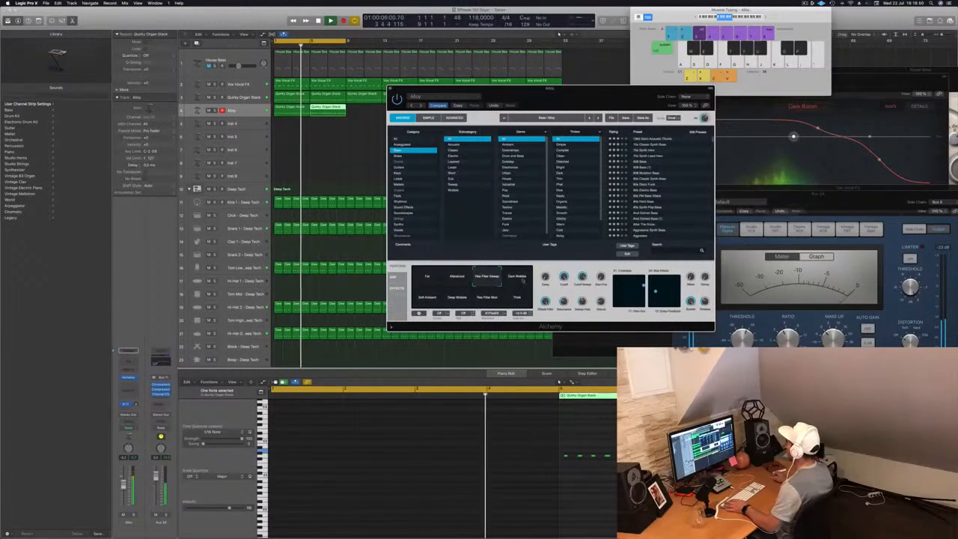
left_click(517, 277)
left_click(515, 298)
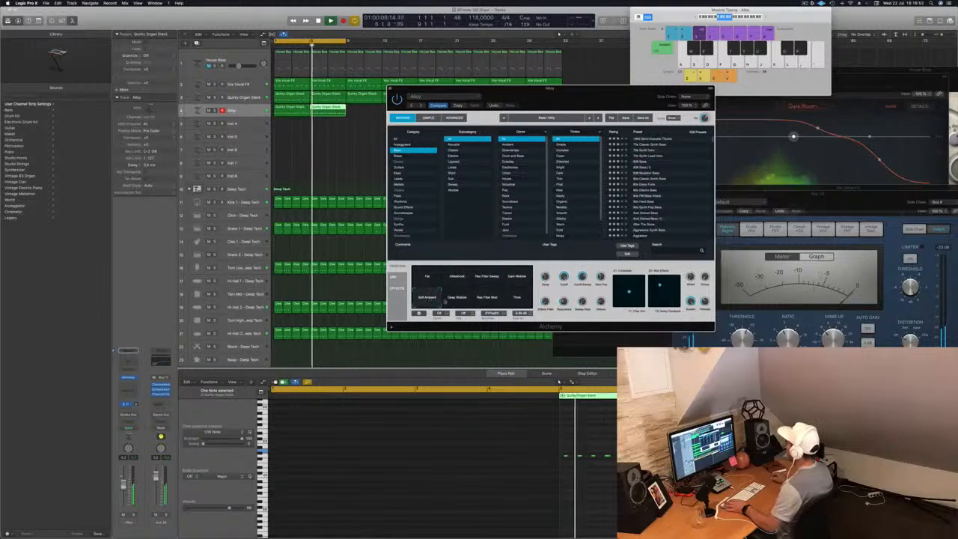
left_click(433, 275)
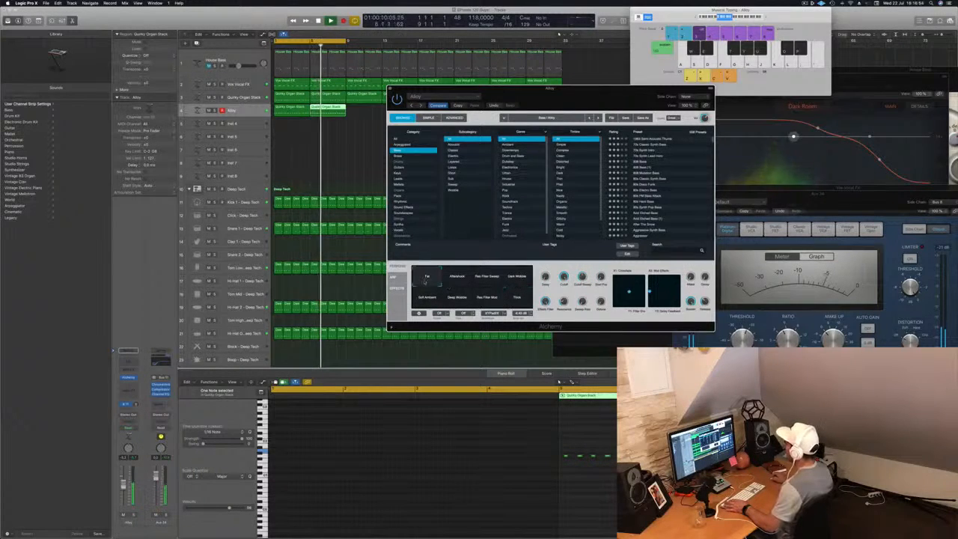
Play the arrangement while briefly soloing the Alloy track, and close the Alchemy window.
key("Return")
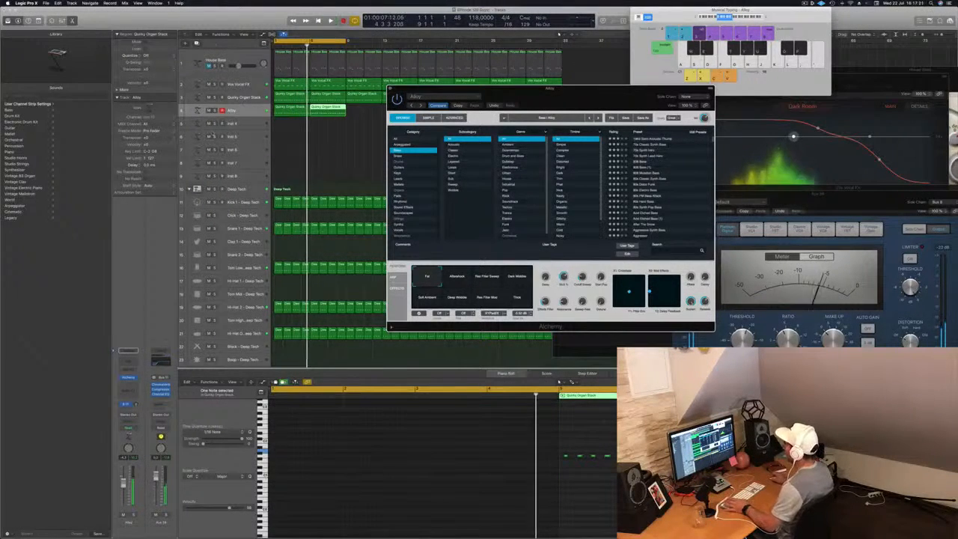
key("s")
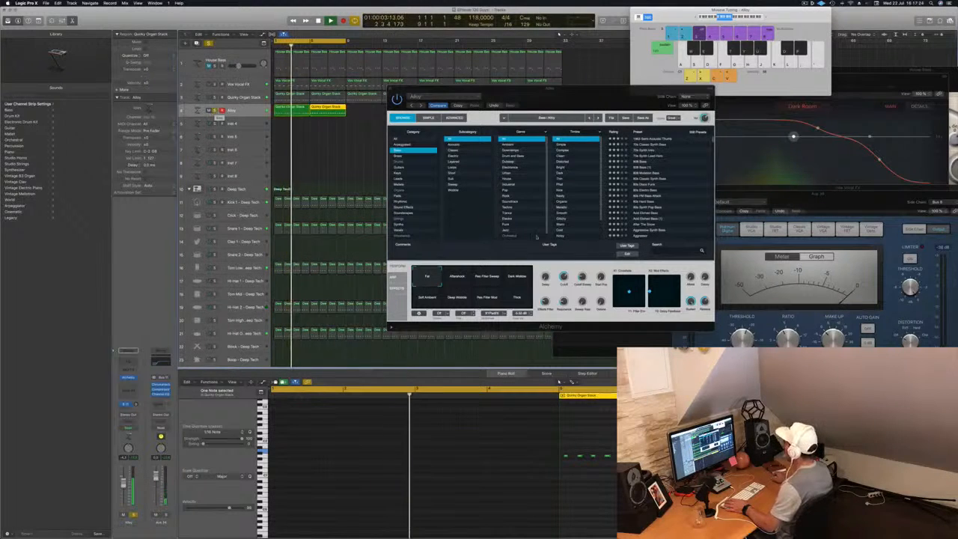
key("s")
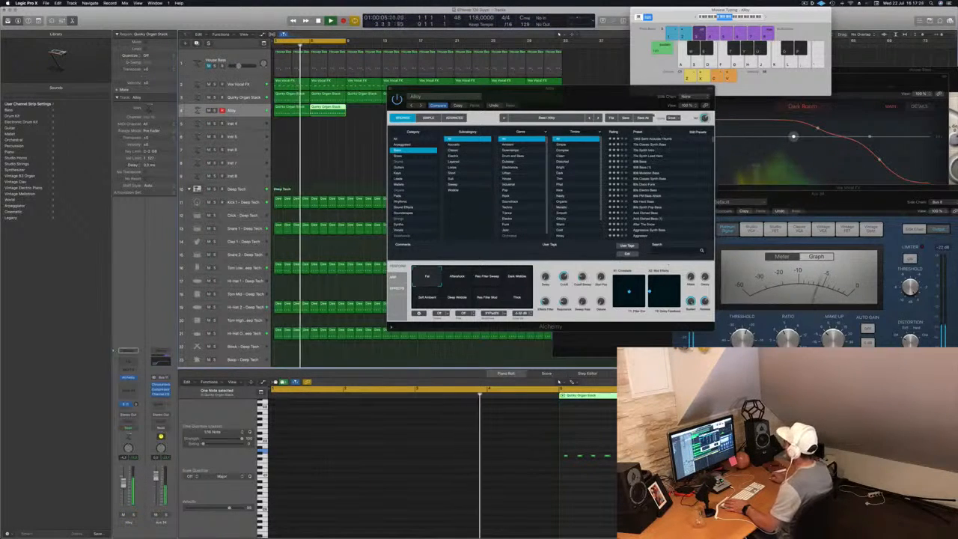
left_click_drag(635, 109, 585, 198)
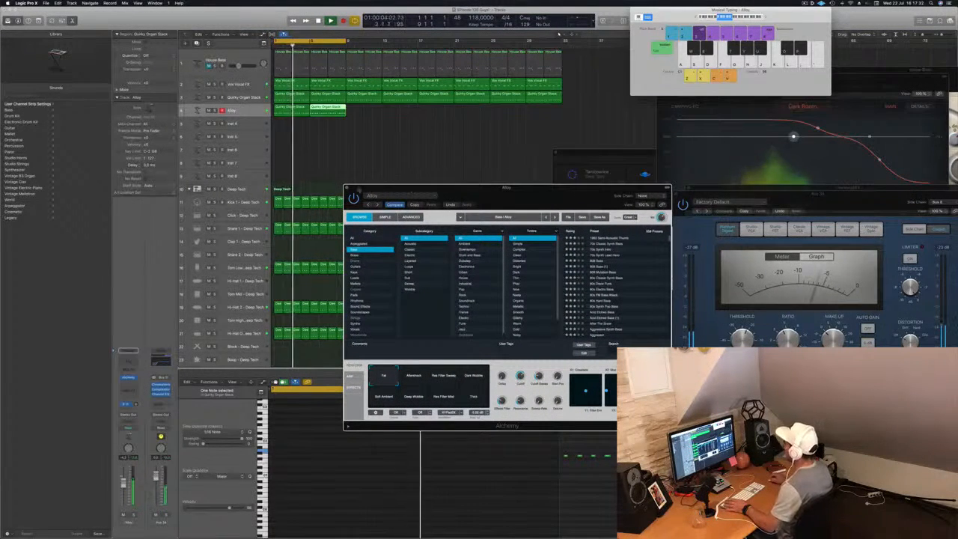
key("super+w")
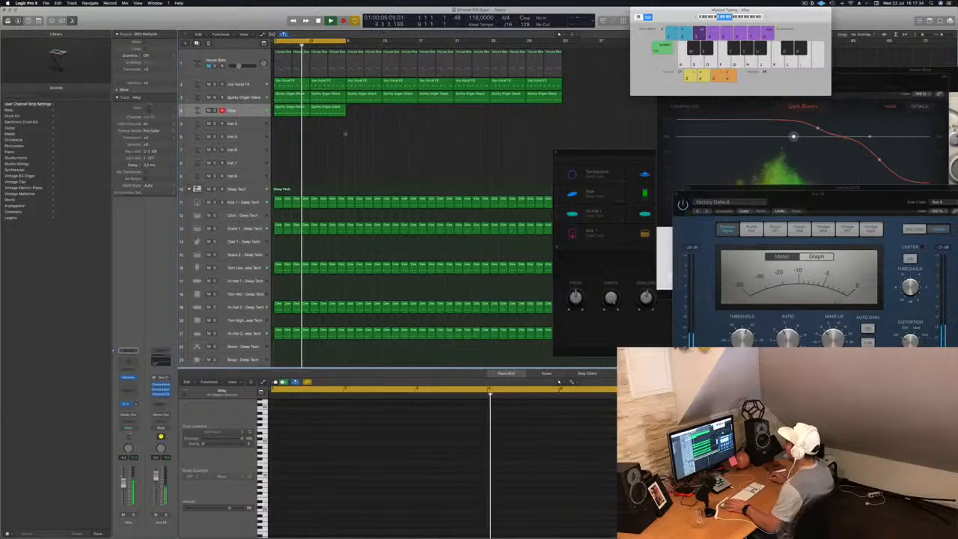
Duplicate the Quirky Organ Stack track again and copy its first region onto the new track at bar 1.
left_click(239, 98)
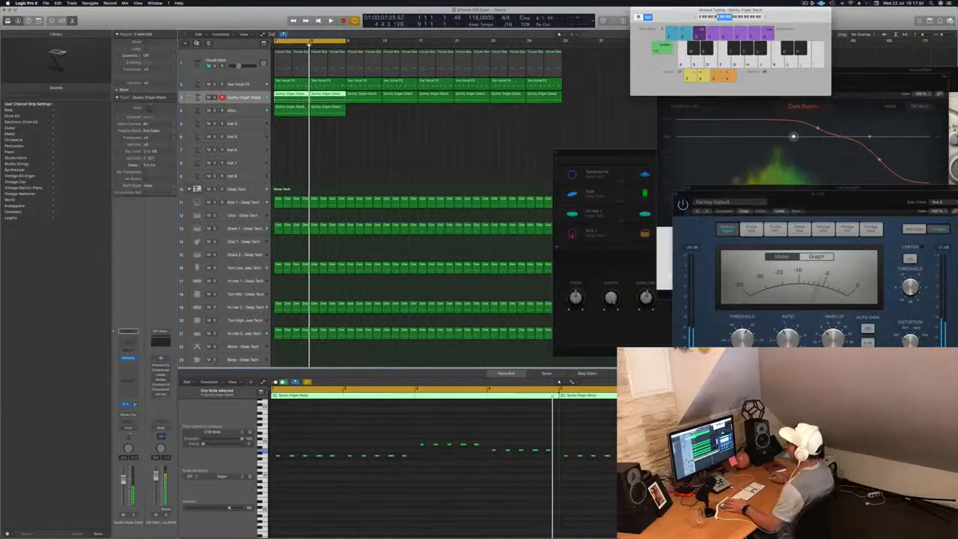
key("super+d")
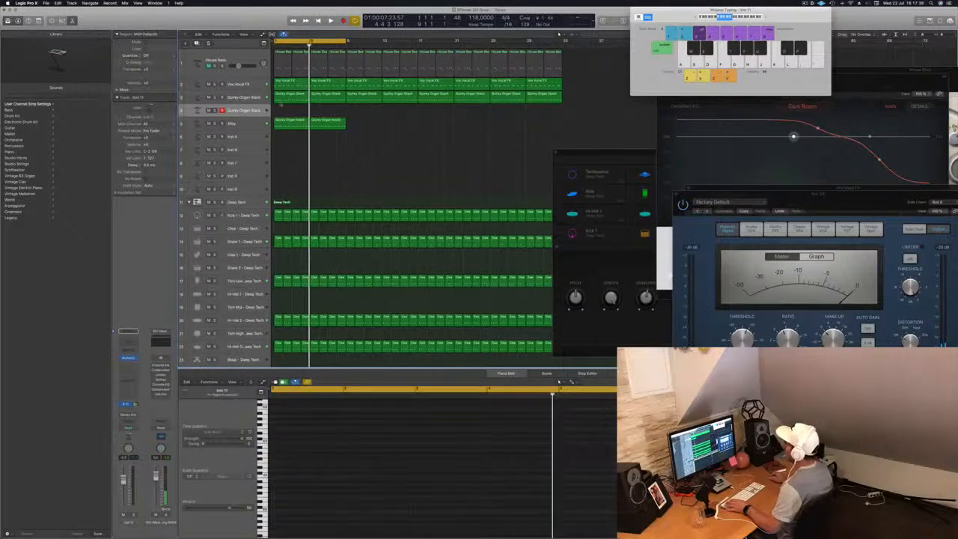
left_click_drag(290, 93, 290, 109)
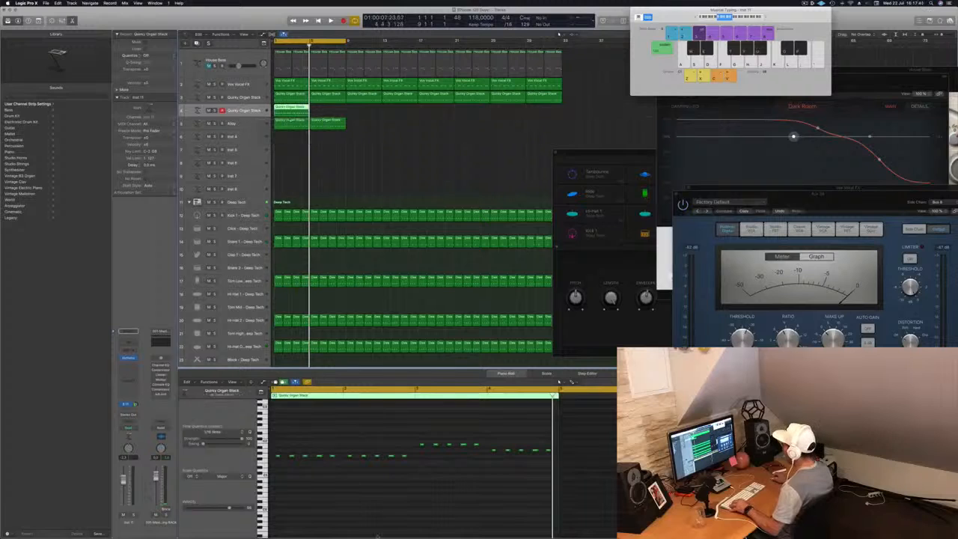
Delete the repeated notes in the copied region, keeping one per pitch, and move the remaining notes to the starts of bars 1, 3 and 4.
left_click_drag(292, 450, 403, 468)
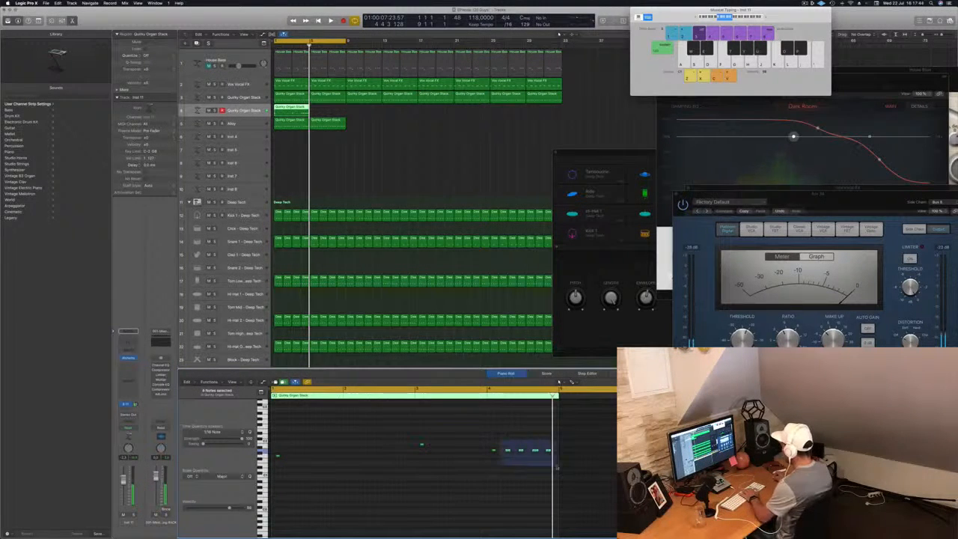
key("Delete")
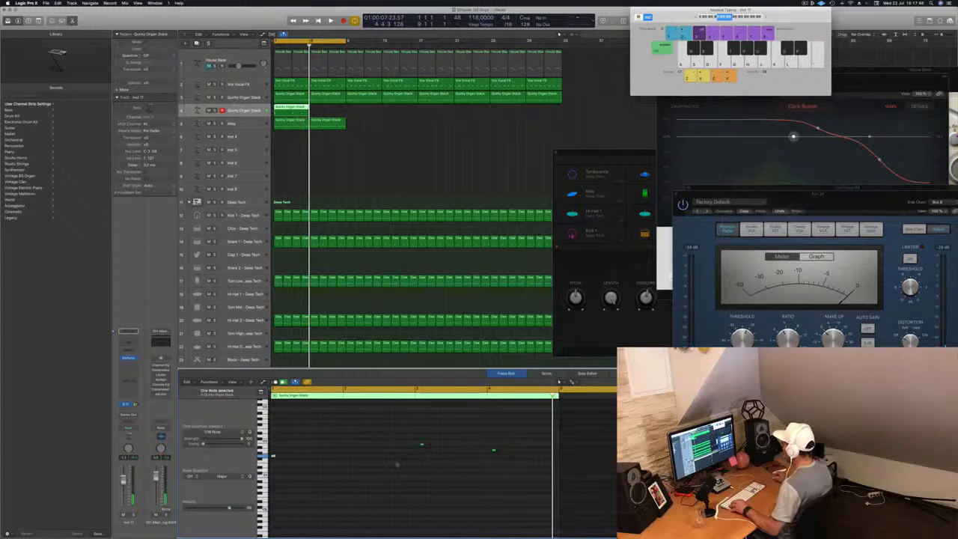
left_click_drag(407, 435, 602, 494)
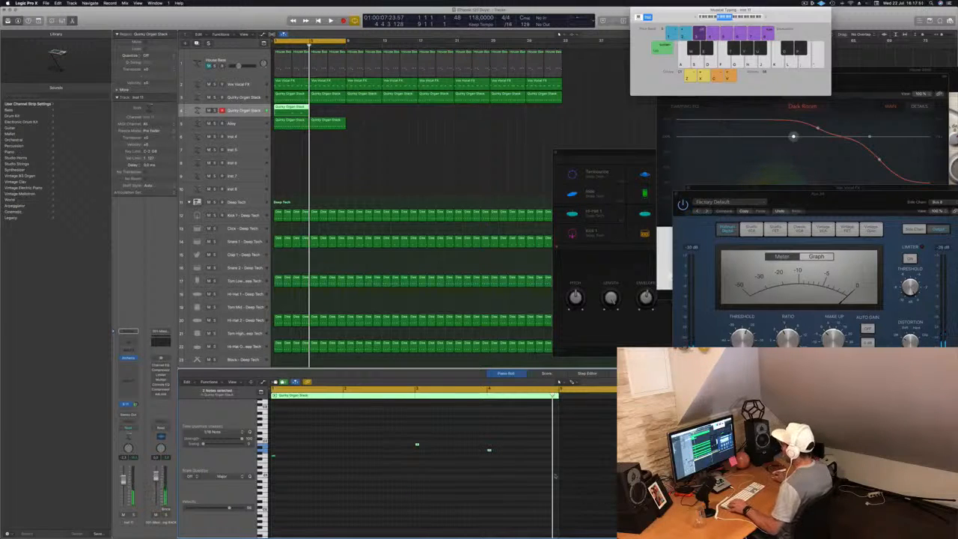
Lengthen the three notes so each sustains until the next pitch change, and copy the region to bar 5.
left_click_drag(417, 443, 490, 446)
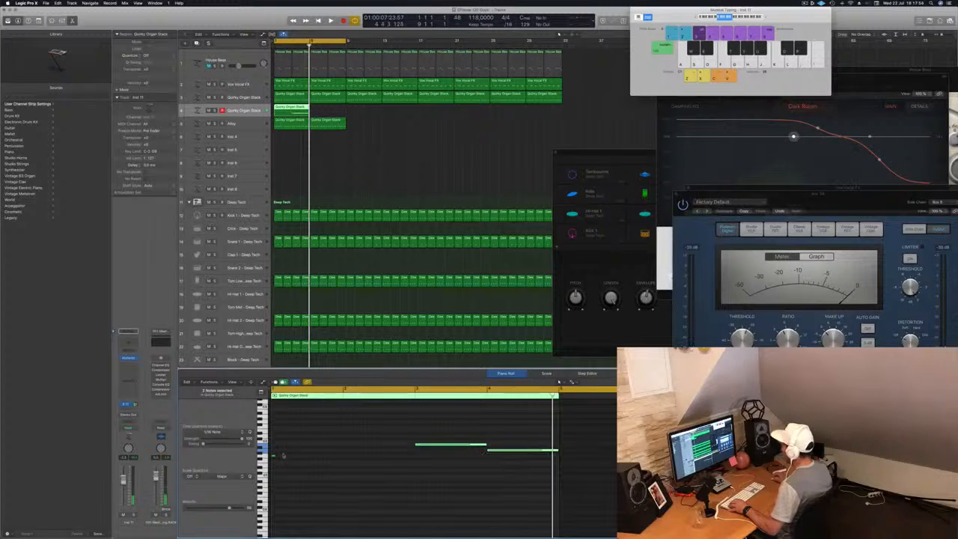
left_click_drag(273, 455, 412, 461)
left_click_drag(289, 109, 323, 113)
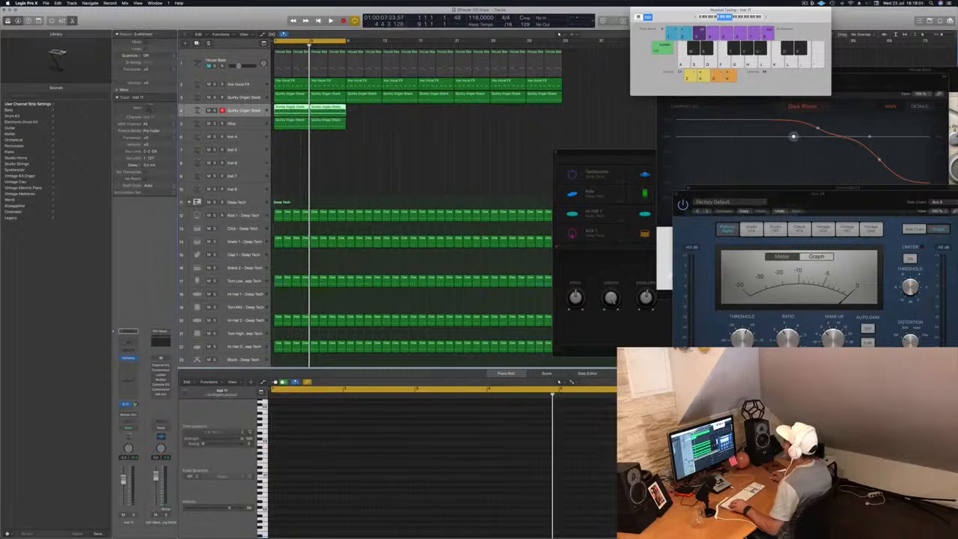
Play from the start, open Alchemy on the sustained-note track and load the Deeper Emotion preset from the Pads category.
key("Return")
key("space")
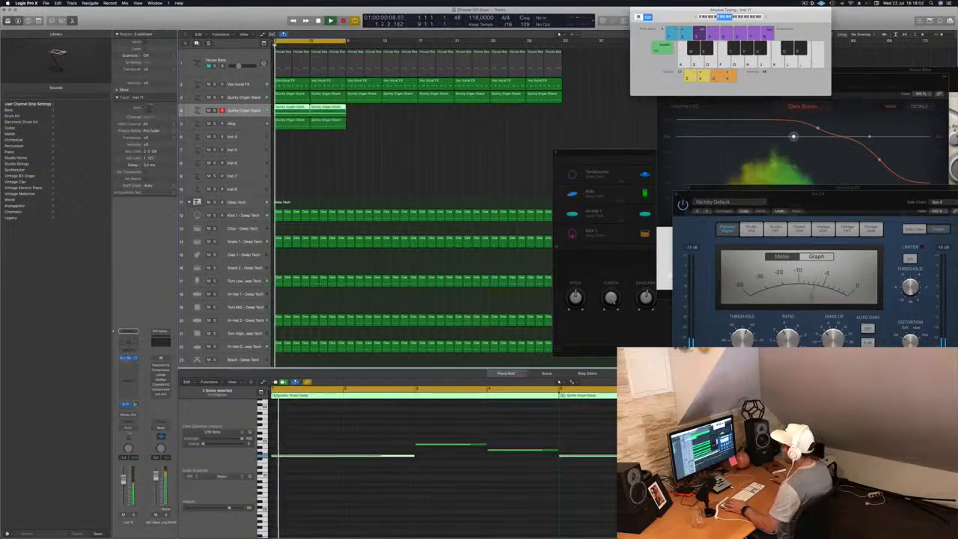
left_click(129, 358)
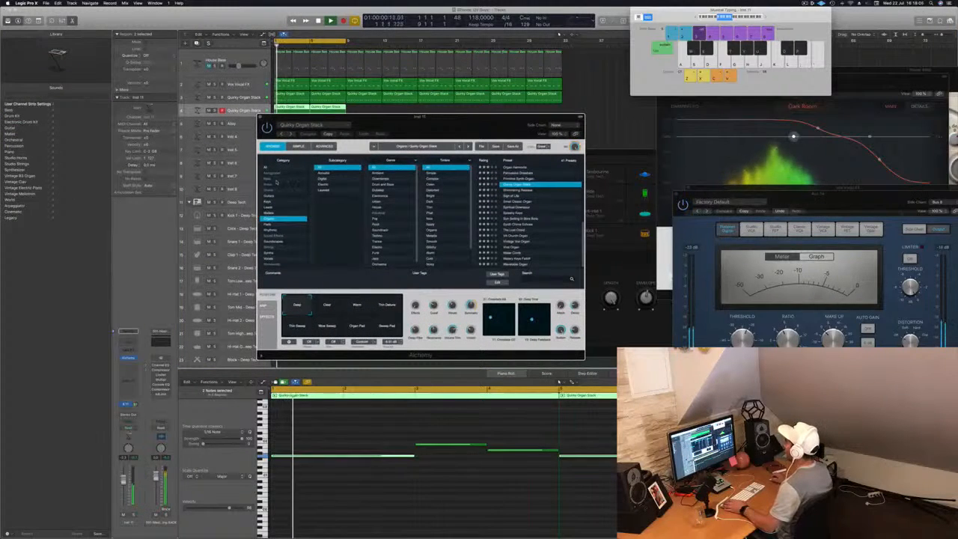
left_click(284, 223)
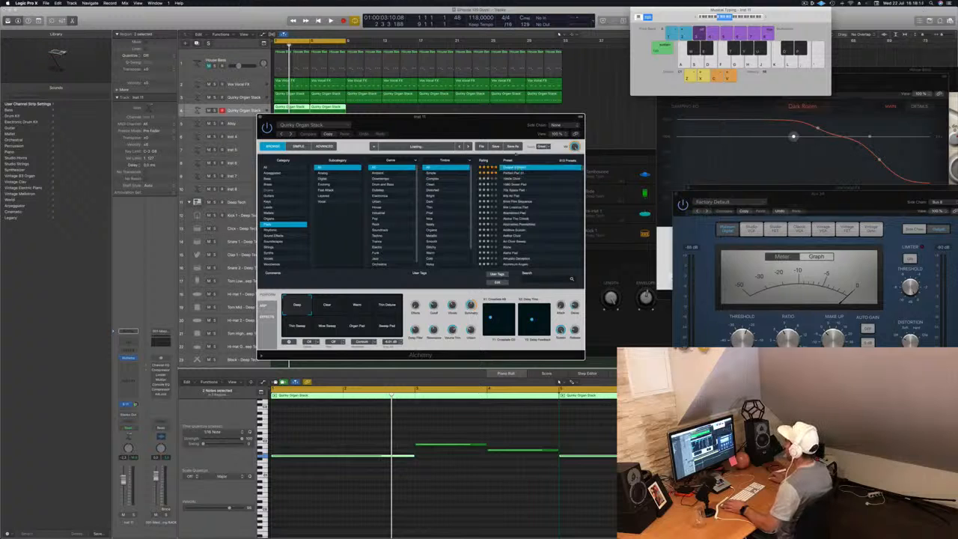
left_click_drag(365, 134, 657, 127)
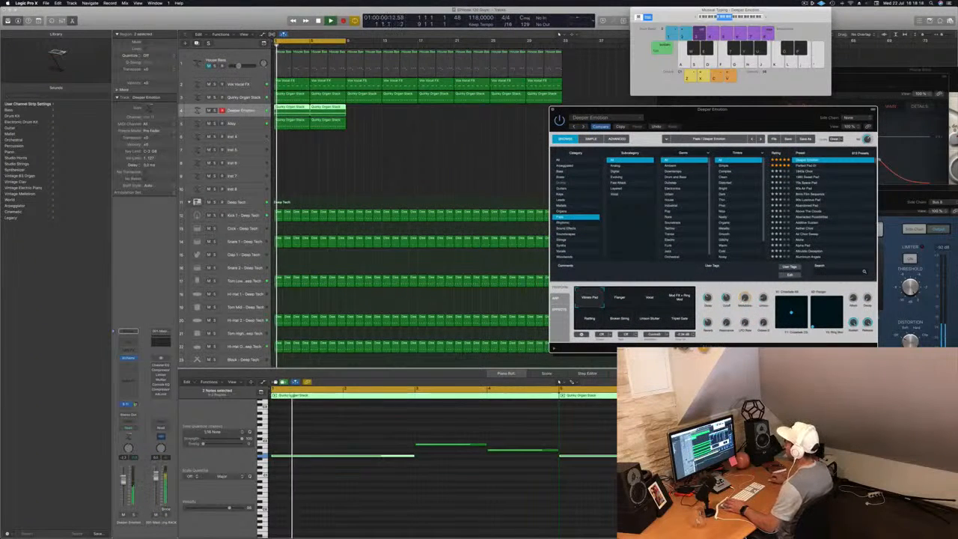
Select all notes in the two sustained-note regions and raise them by octaves.
left_click(400, 522)
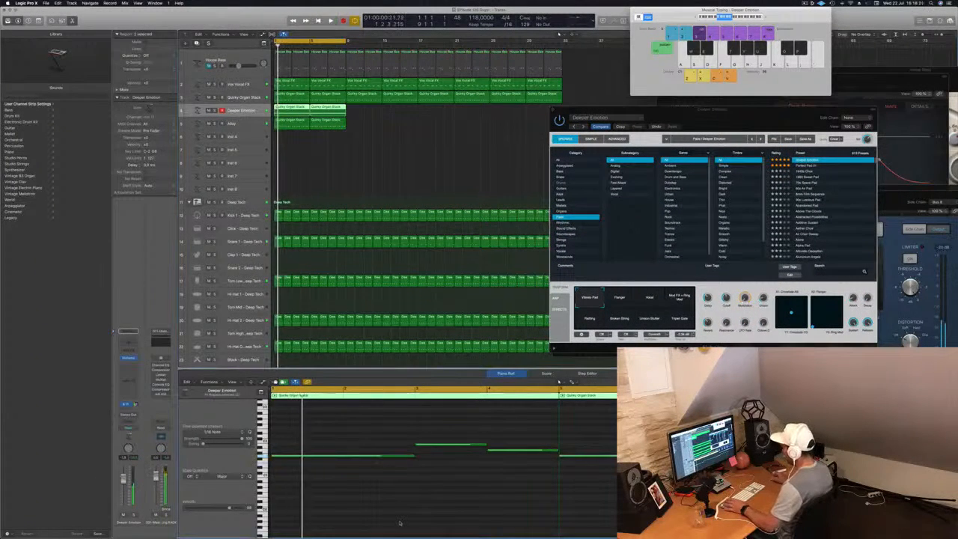
scroll(399, 521, "down", 3)
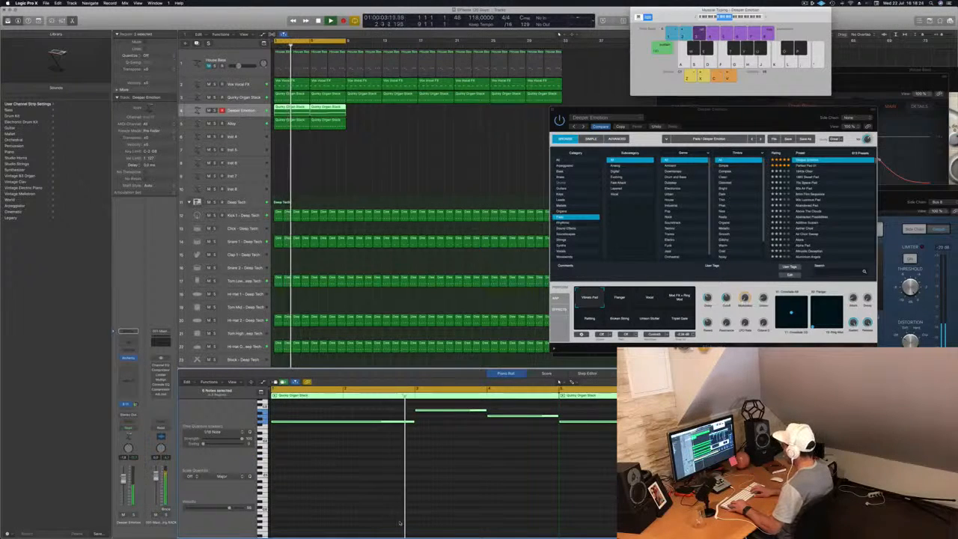
scroll(399, 522, "down", 3)
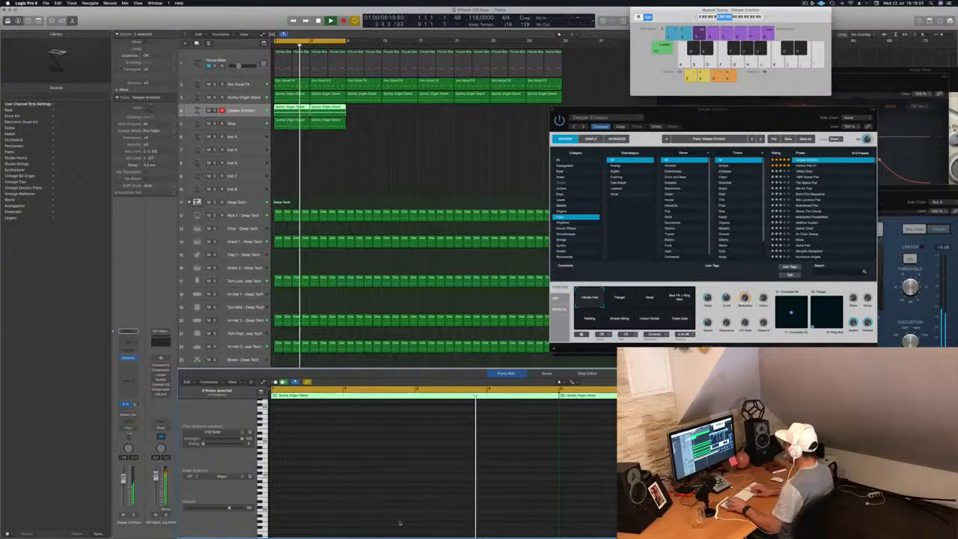
Restart playback to hear the pad, switch the preset to Perfect Pad 01 and slightly lower the track's volume.
key("Return")
left_click_drag(619, 298, 498, 292)
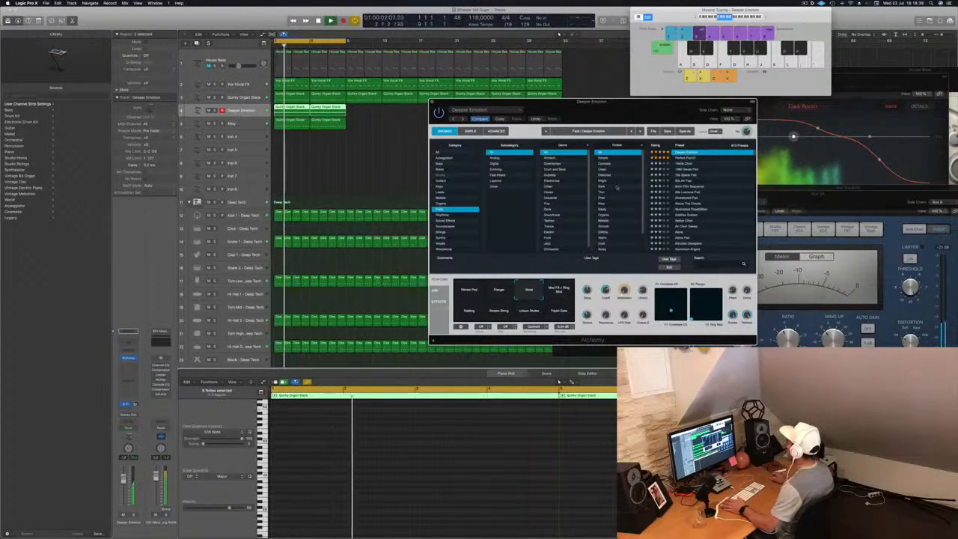
mouse_move(599, 102)
left_mouse_down()
mouse_move(566, 114)
mouse_move(602, 90)
left_mouse_up()
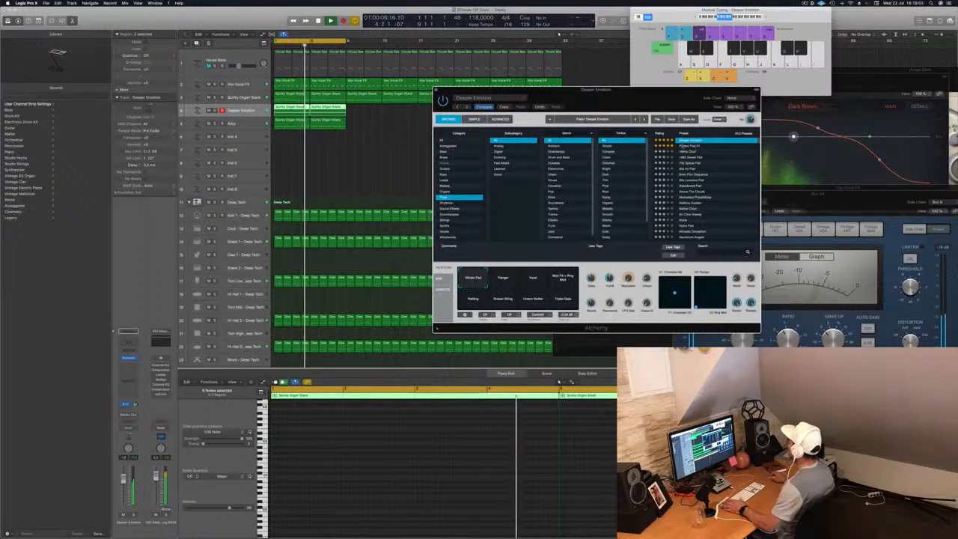
key("Down")
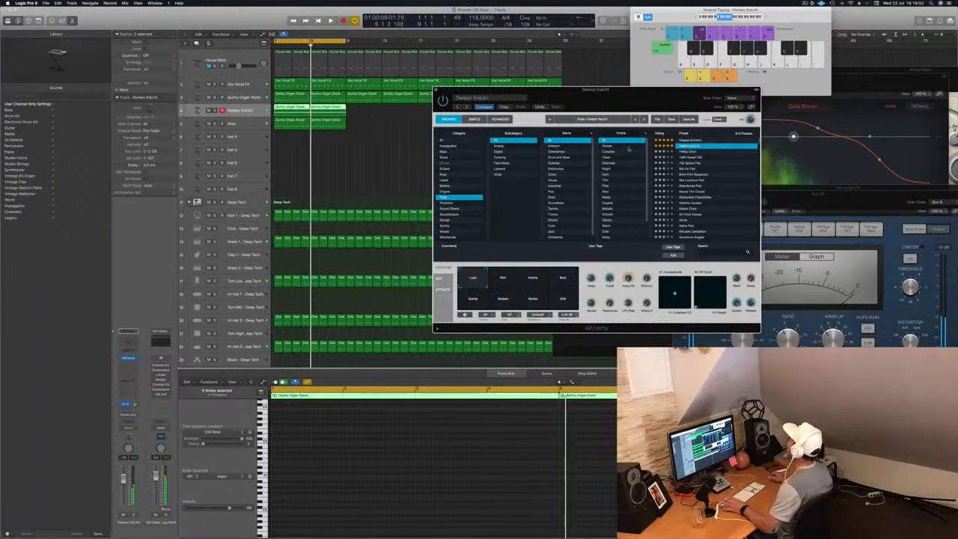
left_click_drag(122, 485, 122, 492)
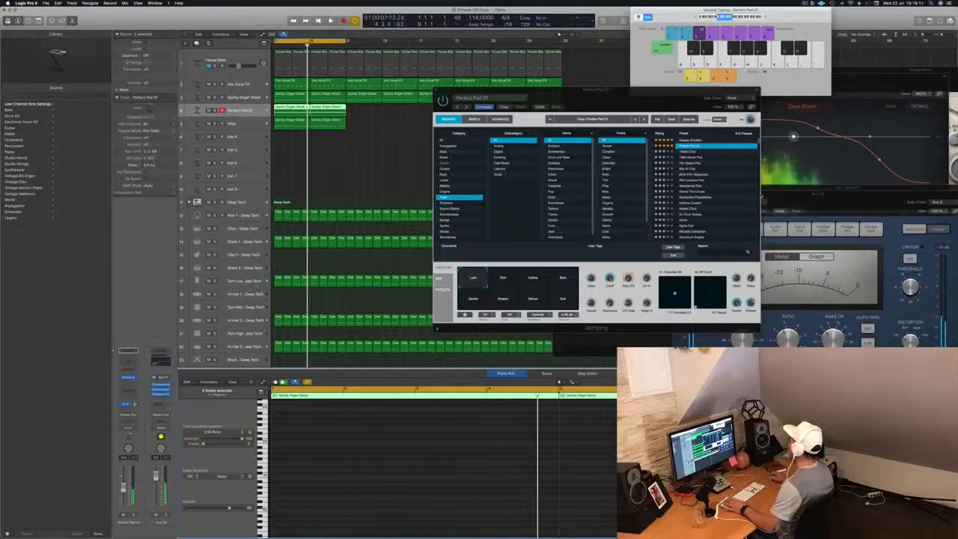
Audition several performance variations of Perfect Pad 01 during playback, including Hollow, Soft and Gentle.
key("space")
left_click(533, 279)
left_click(563, 280)
left_click(563, 303)
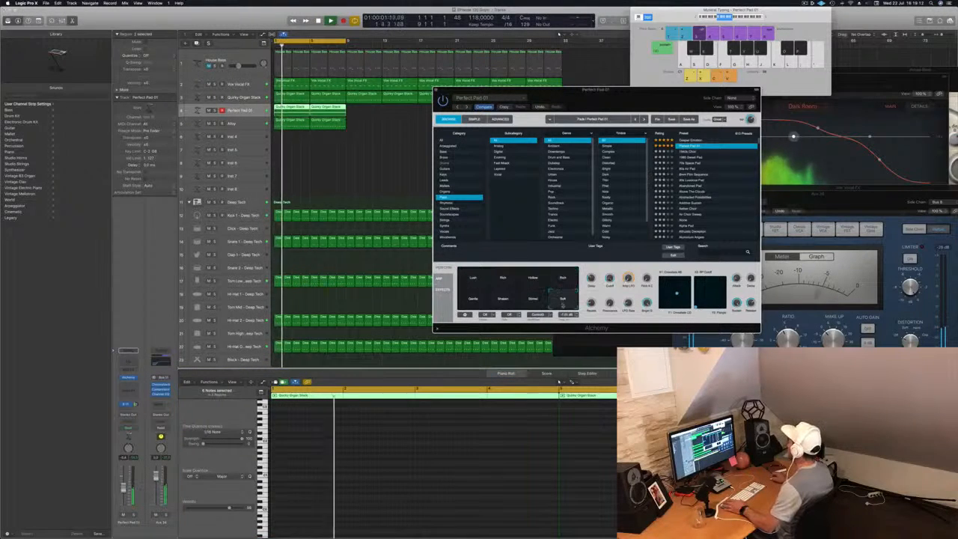
left_click(533, 299)
left_click(503, 299)
left_click(473, 299)
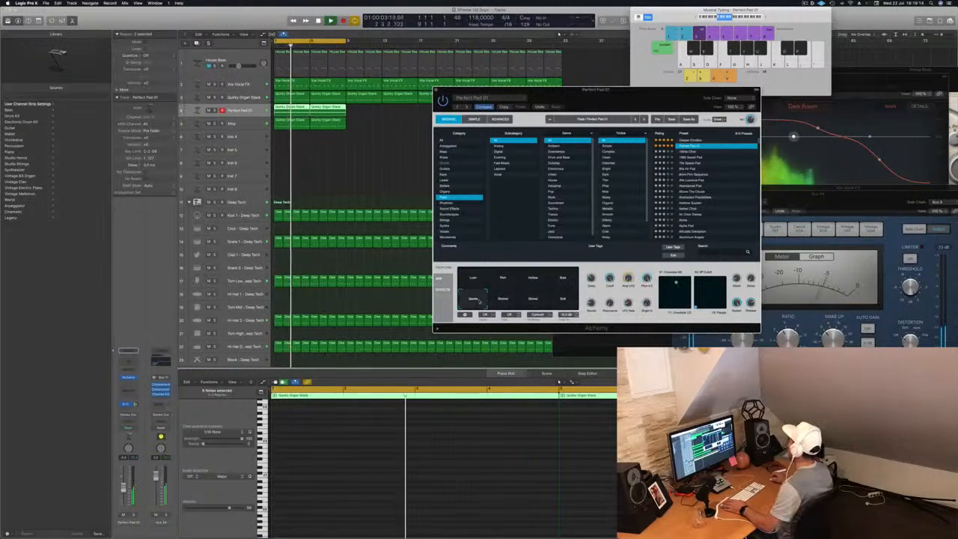
Audition the pad presets Additive Sustain, Beautiful Ascent and Bionic Interference against the arrangement.
left_click(705, 202)
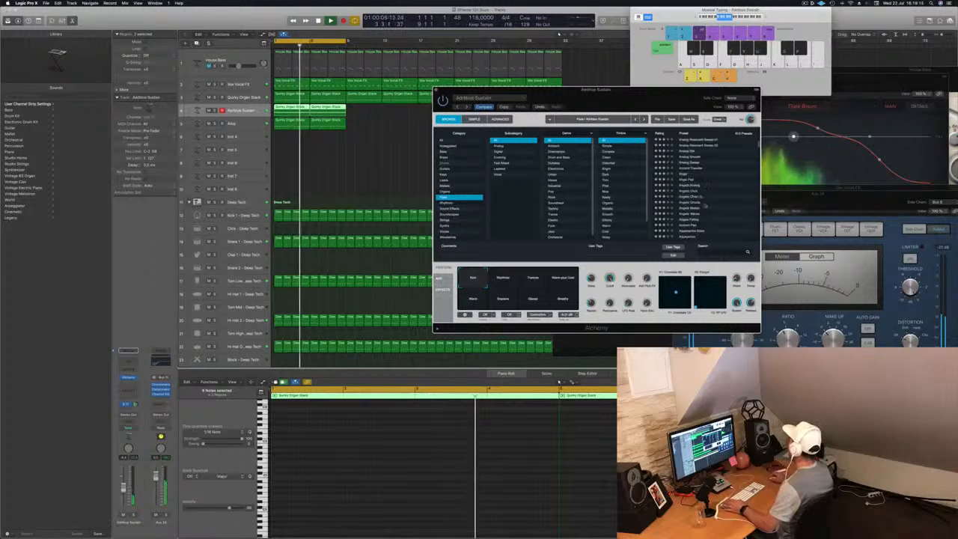
scroll(709, 203, "down", 5)
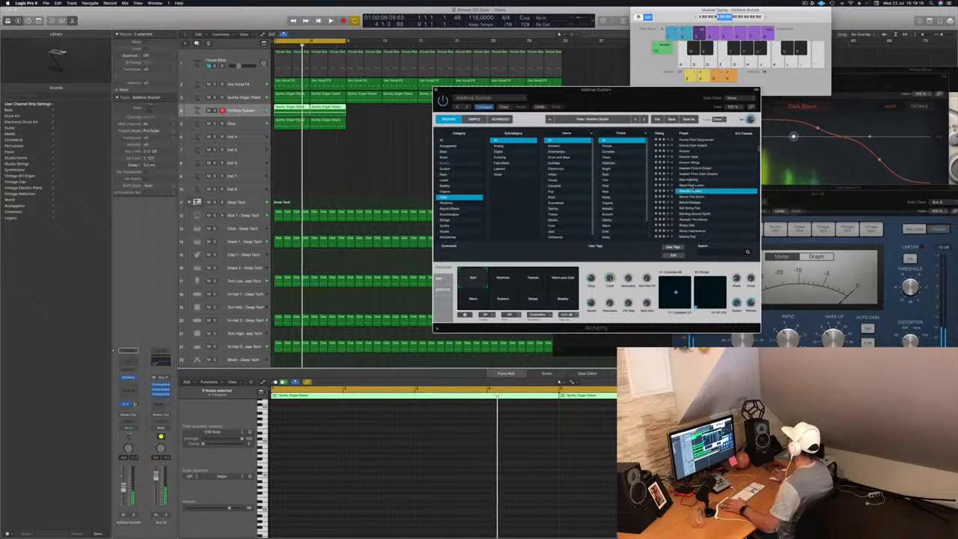
left_click_drag(595, 89, 548, 121)
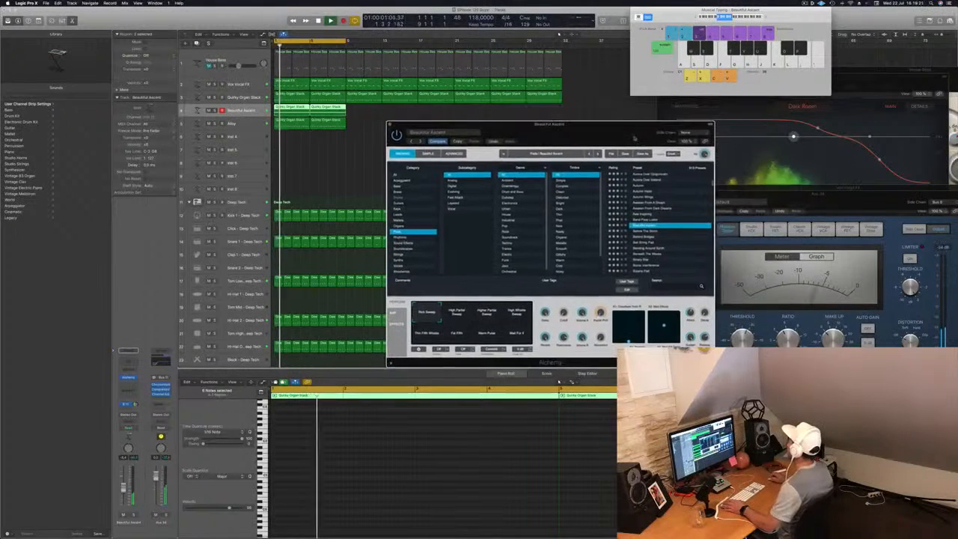
scroll(673, 238, "down", 2)
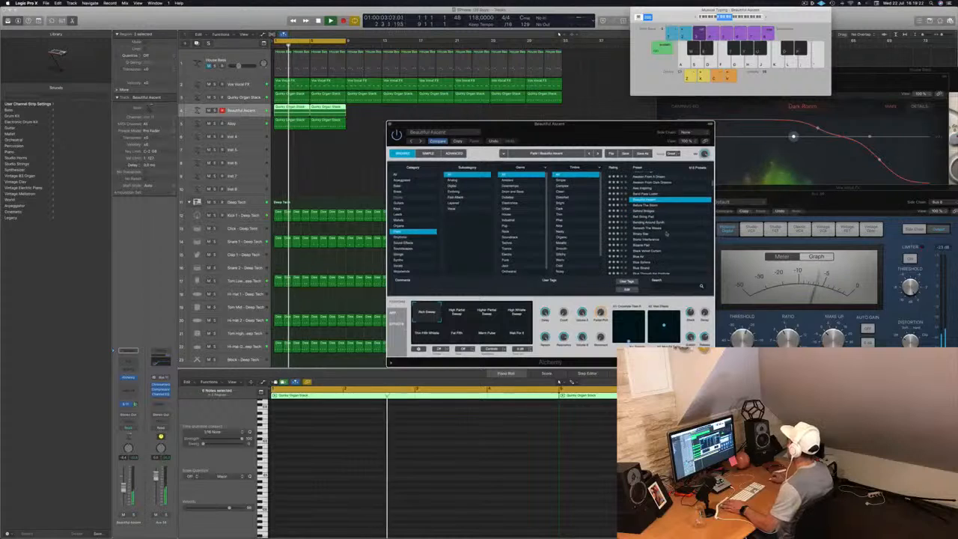
left_click(653, 240)
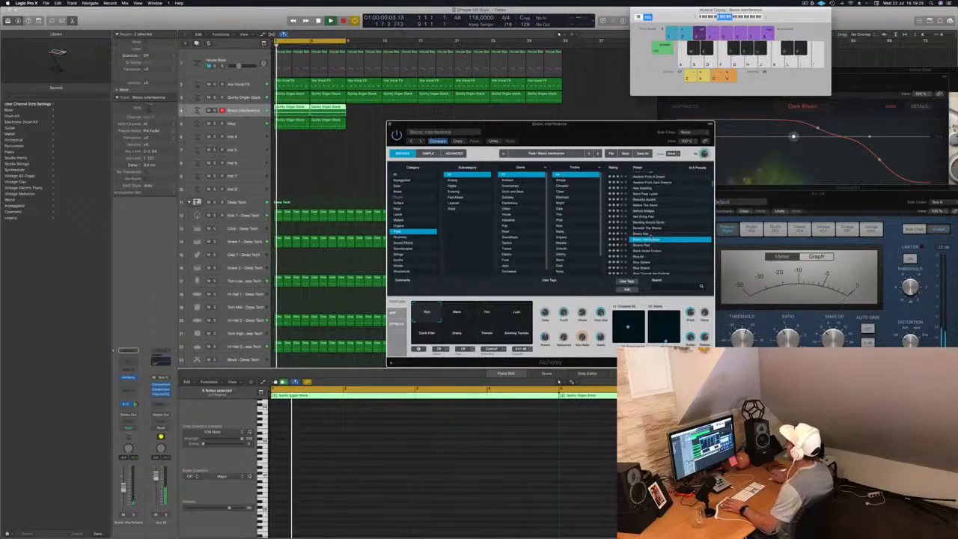
scroll(665, 230, "down", 3)
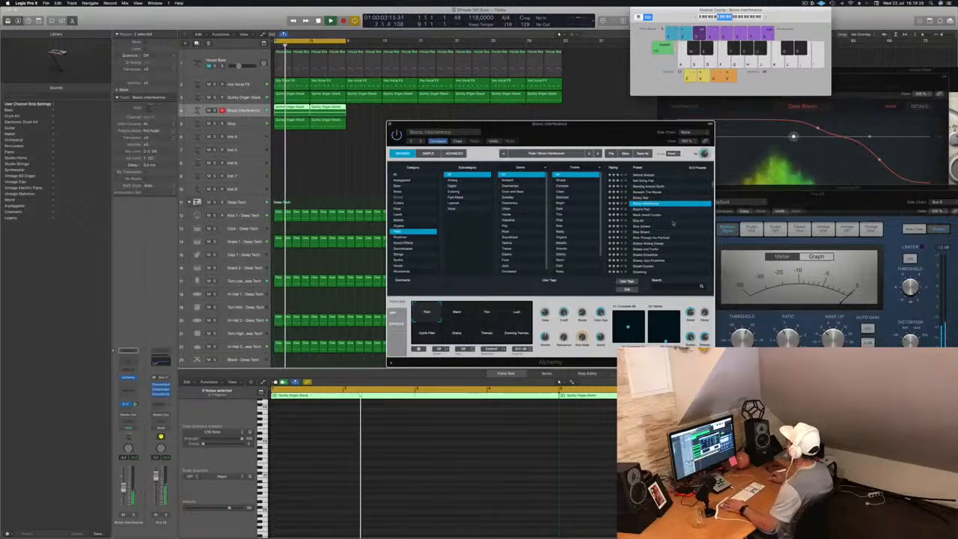
scroll(670, 201, "down", 3)
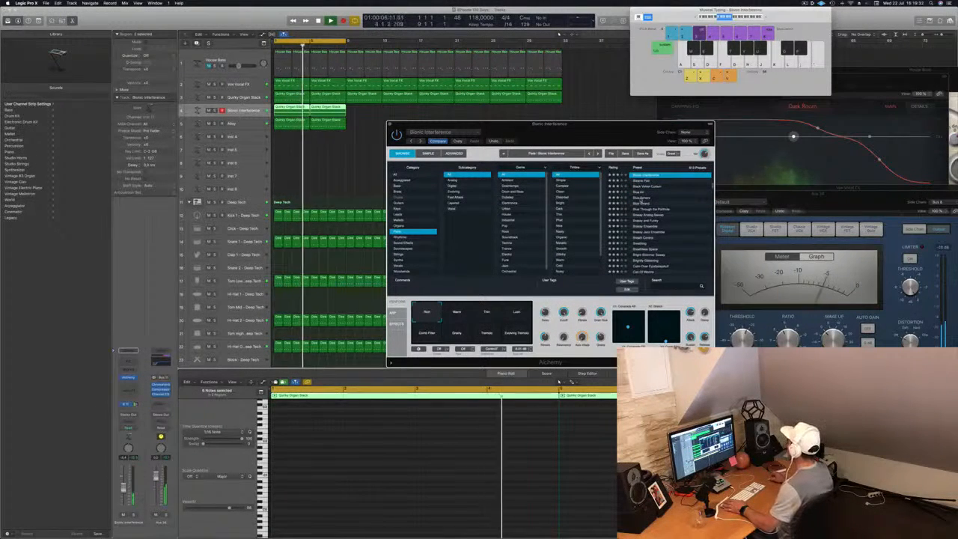
Audition the pad presets Blue Sphere and Brassy Jazz Ensemble from the start of the arrangement.
left_click(641, 198)
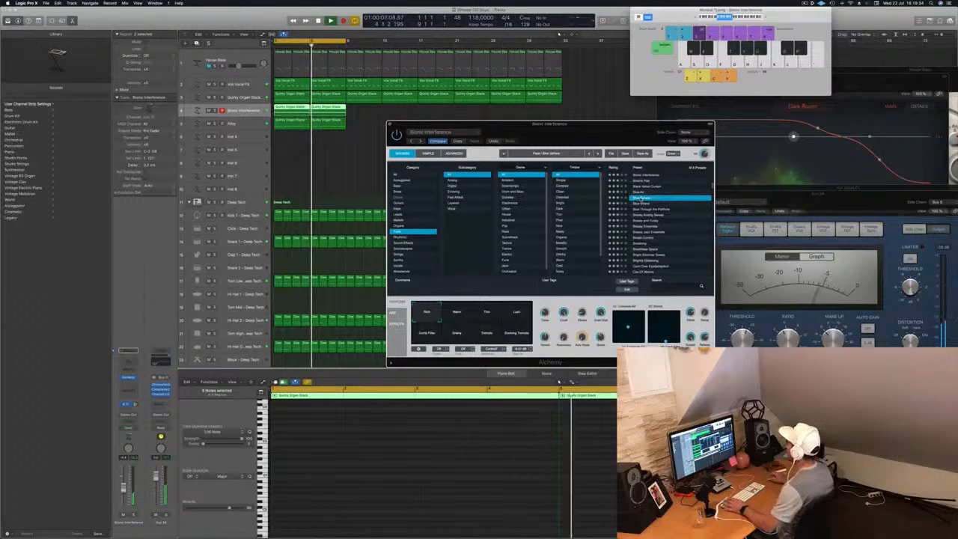
key("Return")
key("Down")
key("Down")
key("Down")
key("Down")
key("Down")
key("Down")
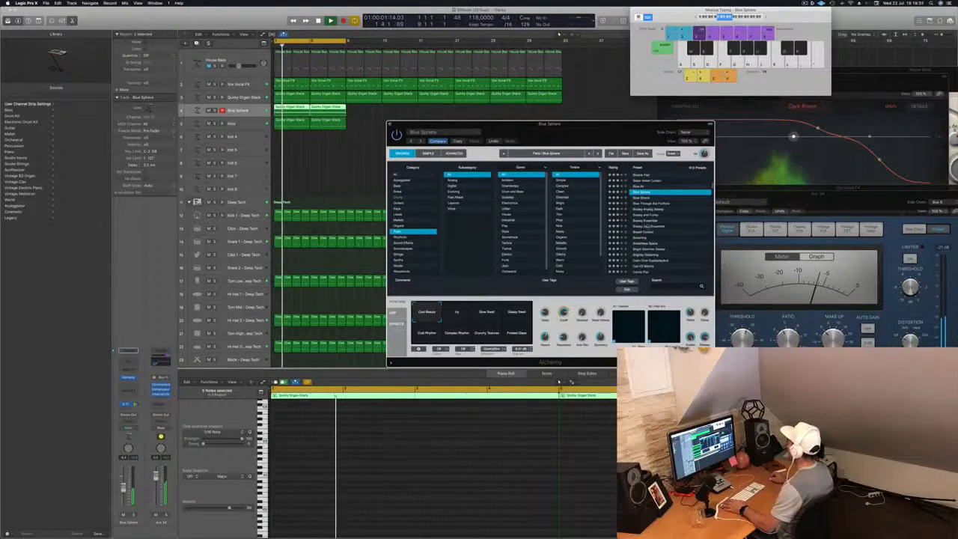
key("Return")
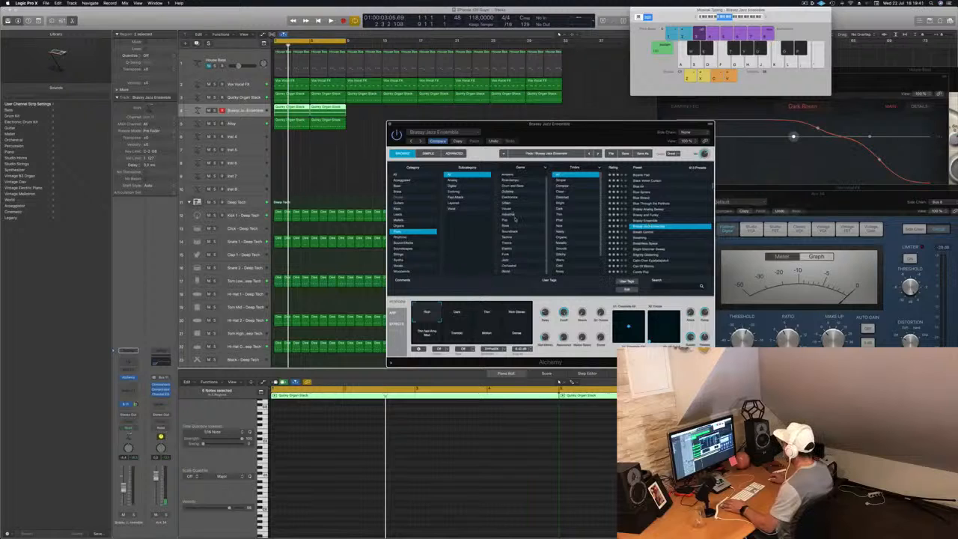
Filter the Alchemy pads to the Fast Attack subcategory and load the Drifting Away preset.
scroll(574, 227, "down", 3)
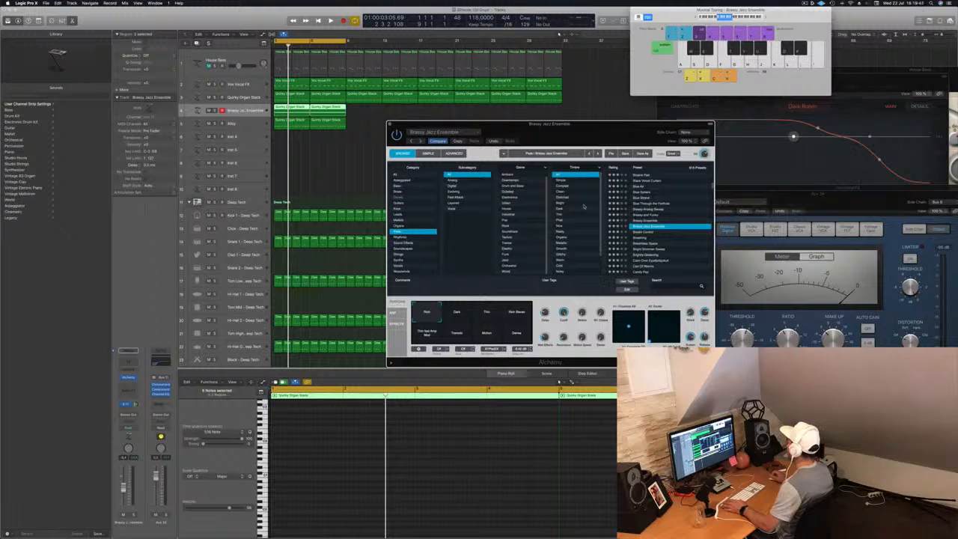
scroll(583, 219, "down", 1)
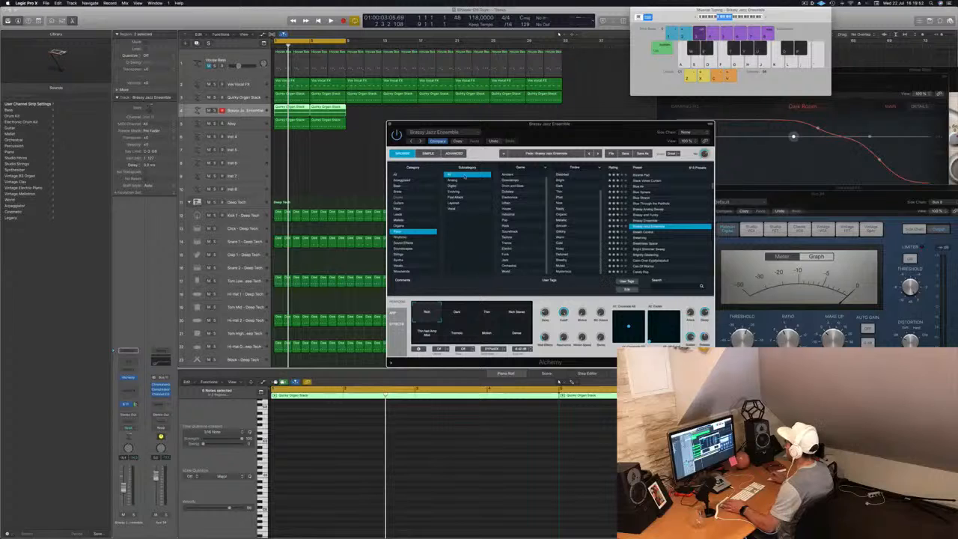
scroll(517, 205, "up", 1)
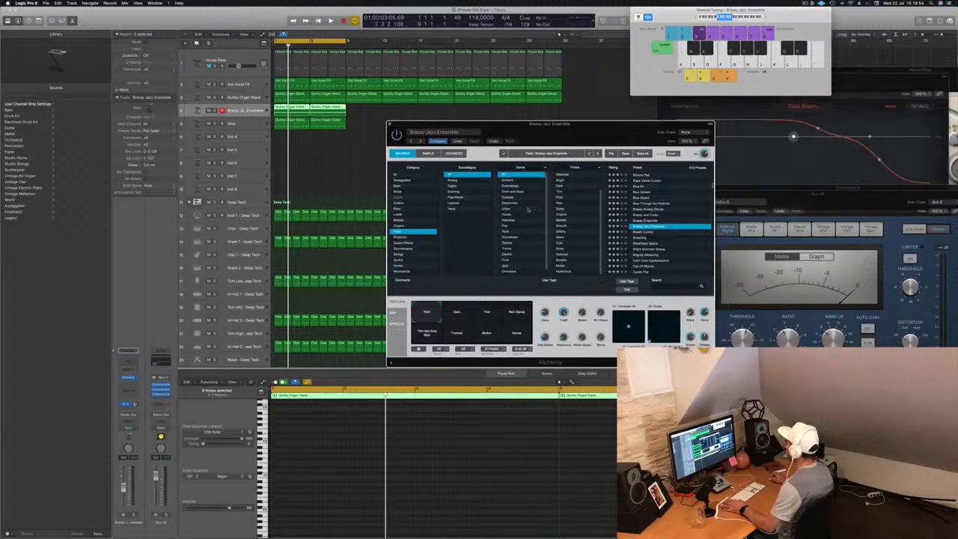
scroll(579, 203, "up", 1)
scroll(578, 202, "up", 3)
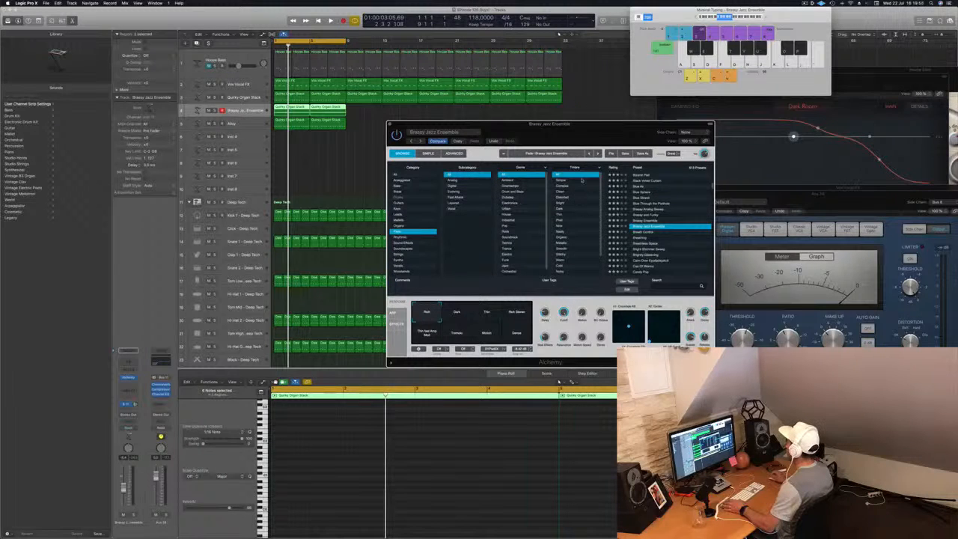
scroll(584, 215, "down", 5)
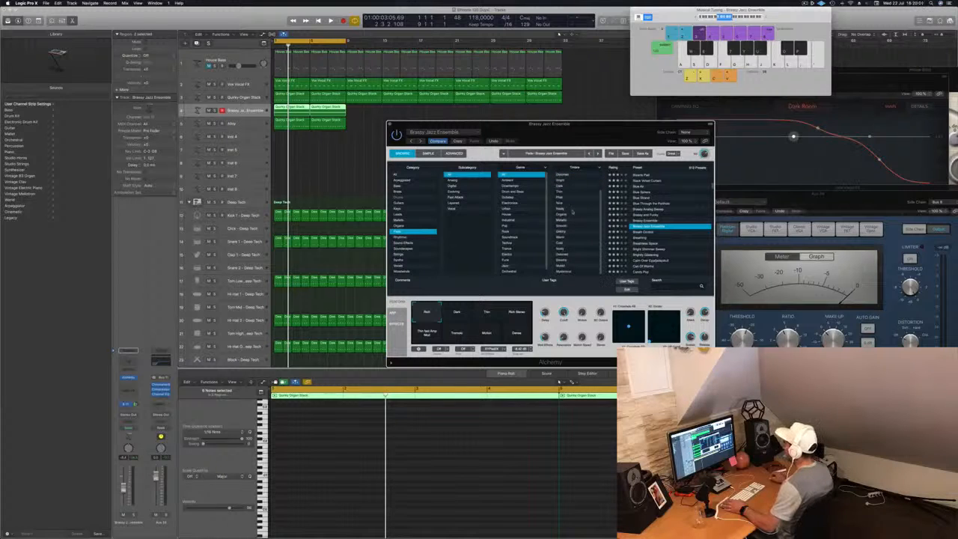
scroll(521, 215, "down", 2)
scroll(522, 216, "up", 2)
scroll(522, 215, "down", 2)
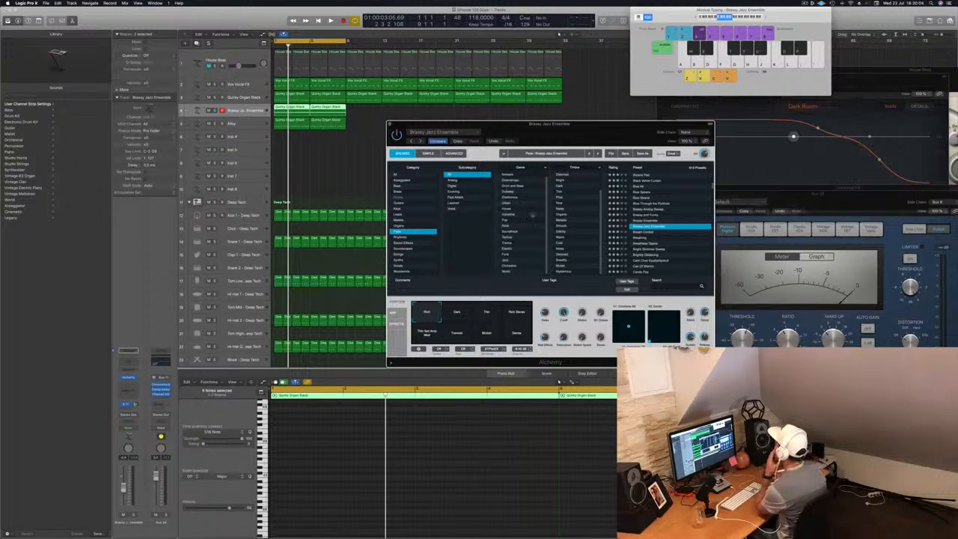
left_click(455, 198)
left_click(650, 221)
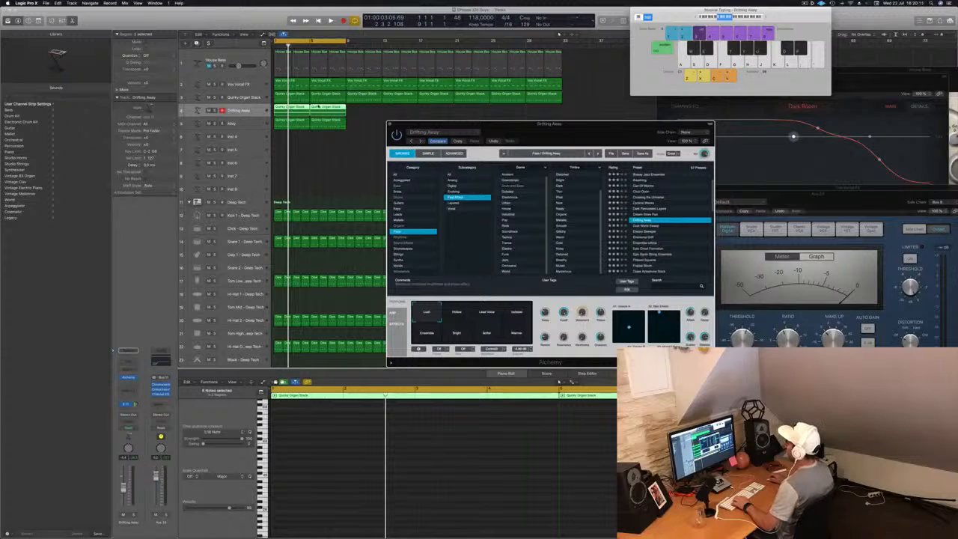
Move the two sustained-note regions on the Drifting Away track to start at bar 33, and start playback.
left_click_drag(357, 110, 646, 110)
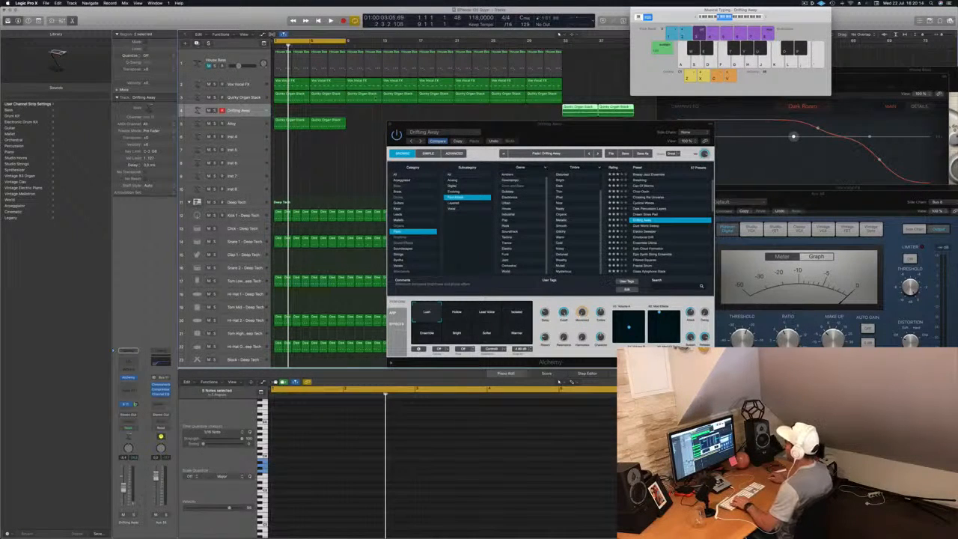
key("space")
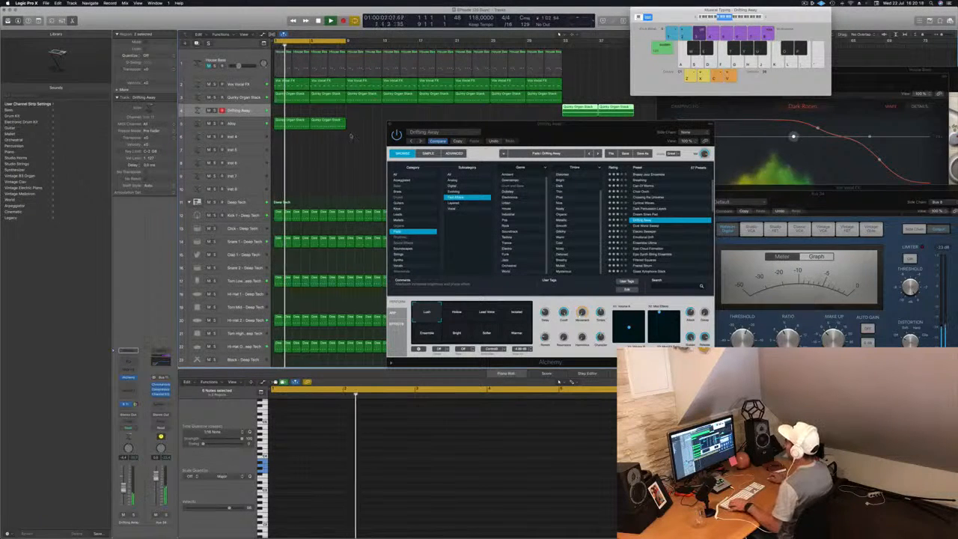
Copy the Alloy track's regions repeatedly up to bar 33 and extend the cycle range to bar 33, keeping the Alchemy window clear.
left_click_drag(451, 124, 583, 212)
left_click_drag(292, 122, 496, 124)
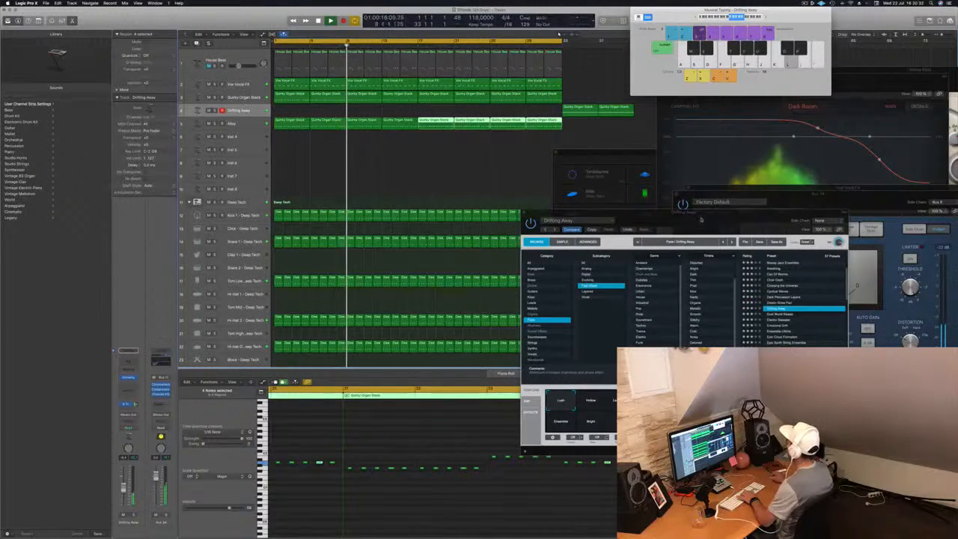
left_click_drag(704, 226, 581, 187)
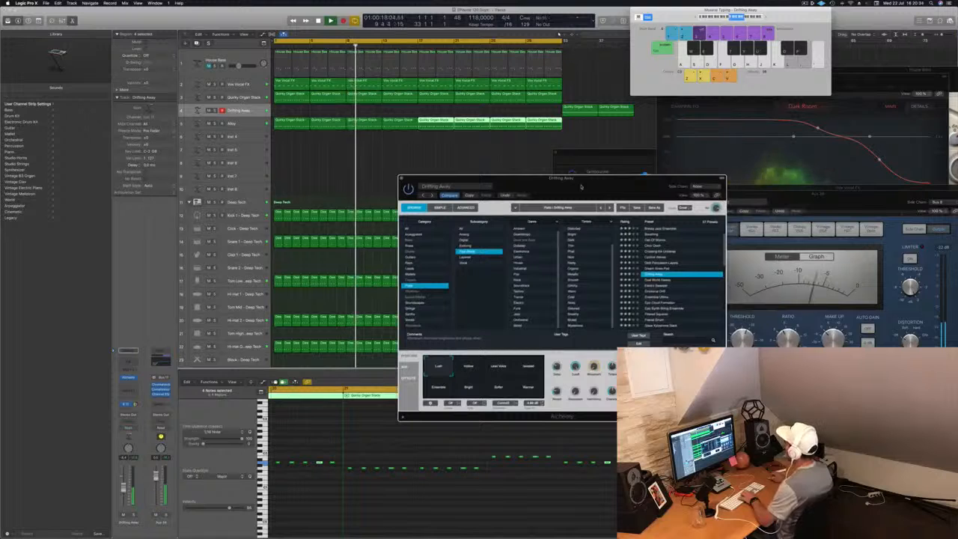
left_click_drag(589, 188, 605, 166)
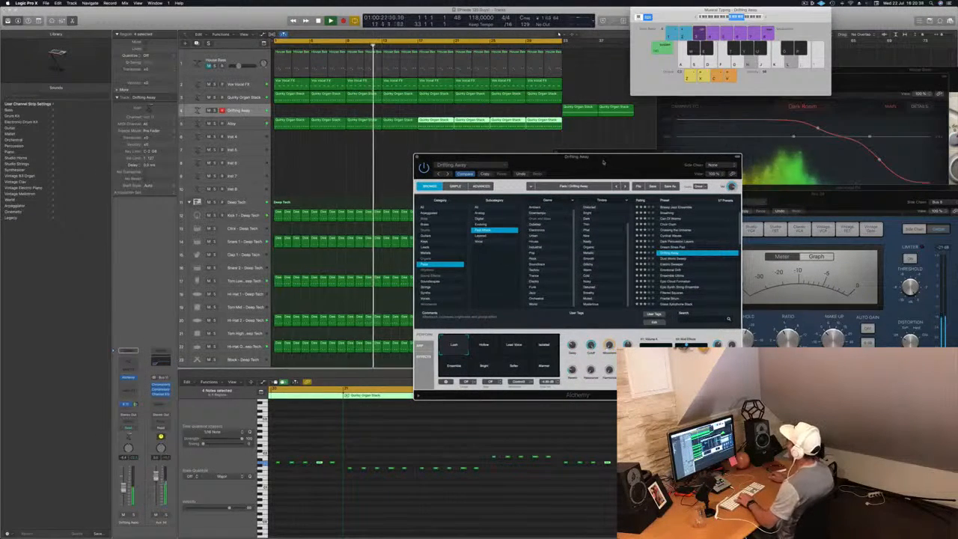
Audition the Hollow, Lead Voice, Isolated, Ensemble and Softer variations of the Drifting Away preset during playback.
left_click_drag(604, 161, 521, 156)
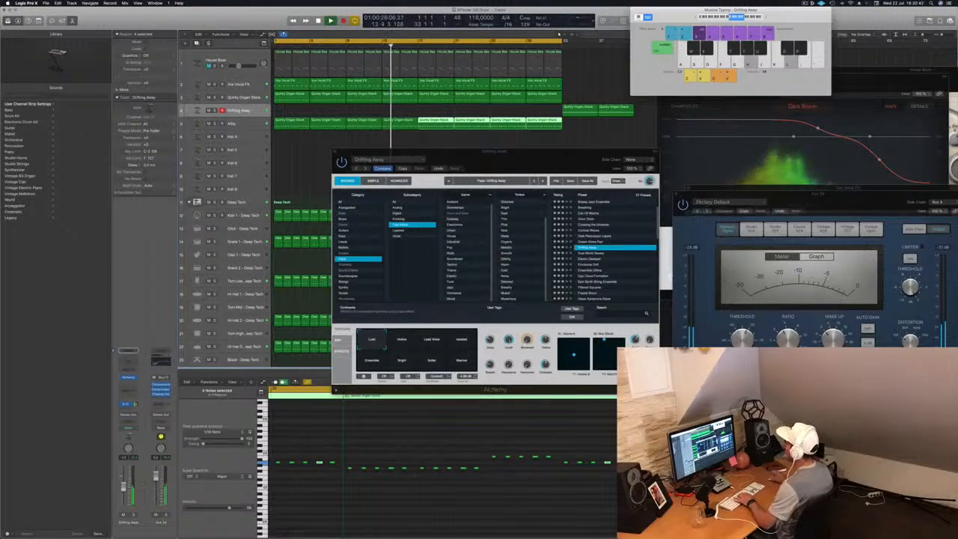
left_click(403, 341)
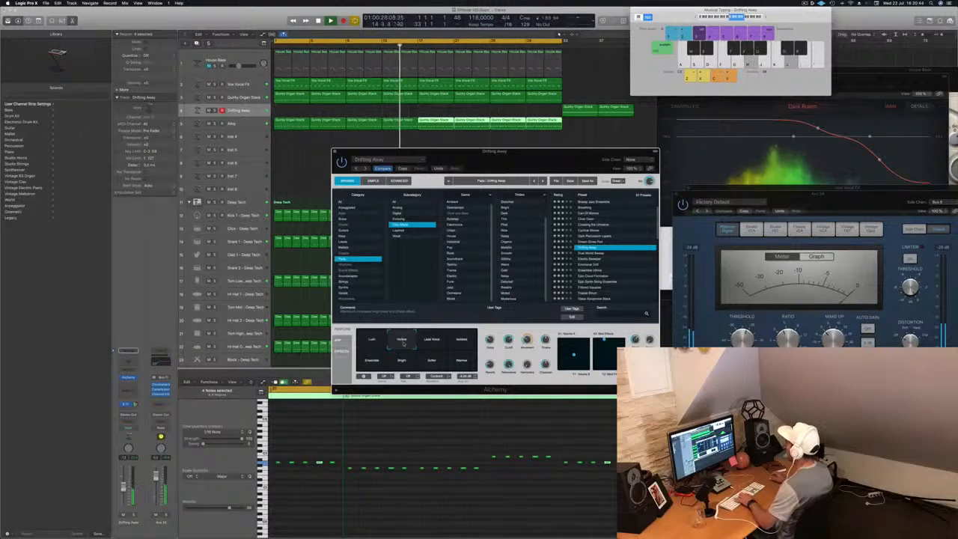
left_click(433, 342)
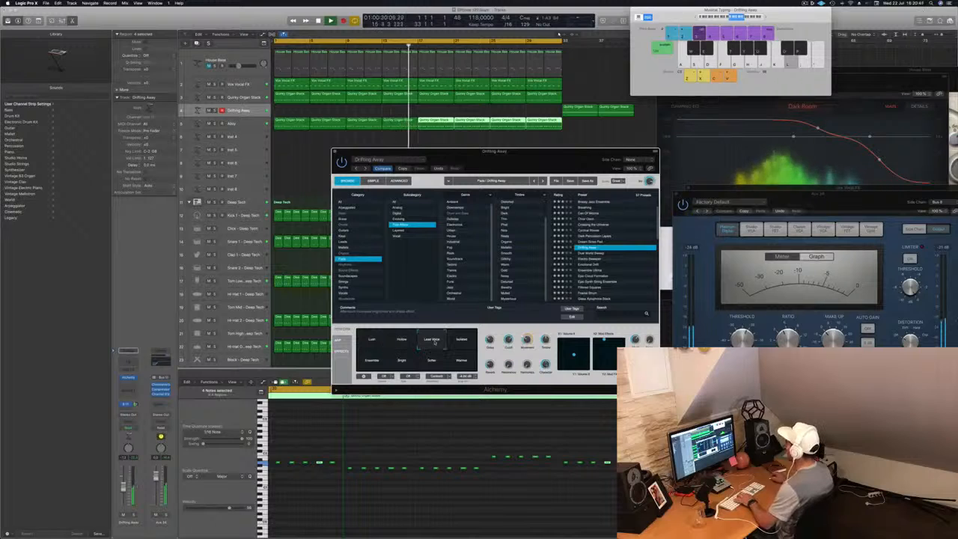
left_click(463, 340)
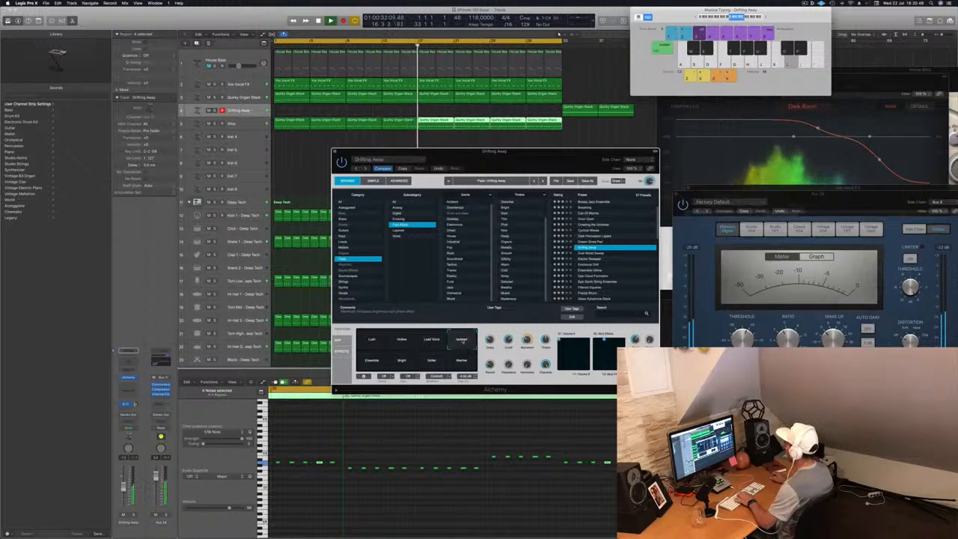
left_click(378, 360)
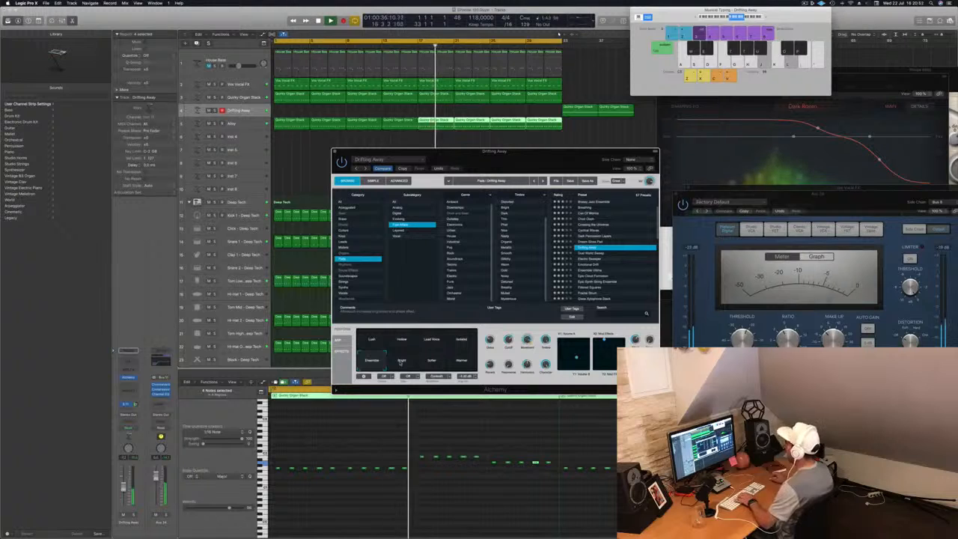
left_click(438, 362)
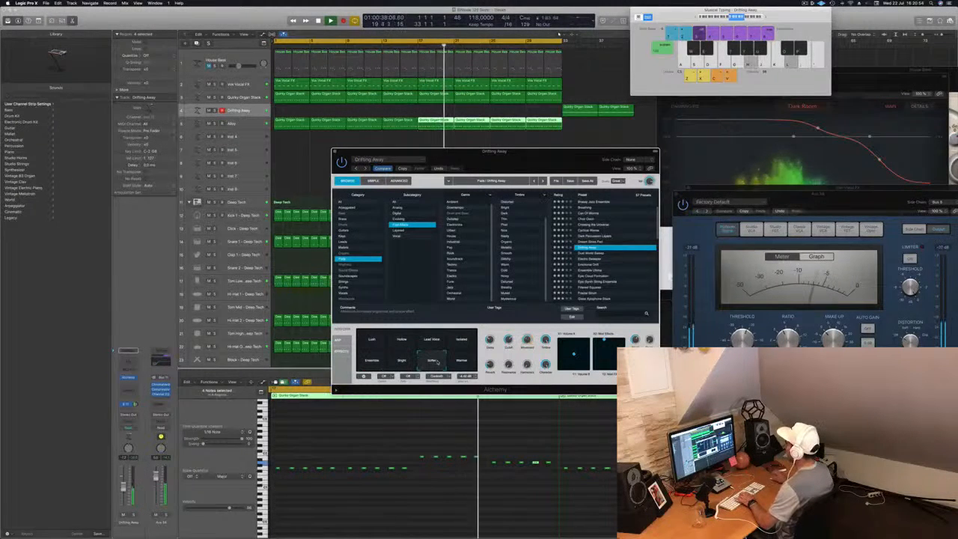
Audition the Fast Attack pads Dual World Sweep, Electric Sweeper, Emotional Drift and Ensemble Ultima over the playing arrangement.
left_click(592, 254)
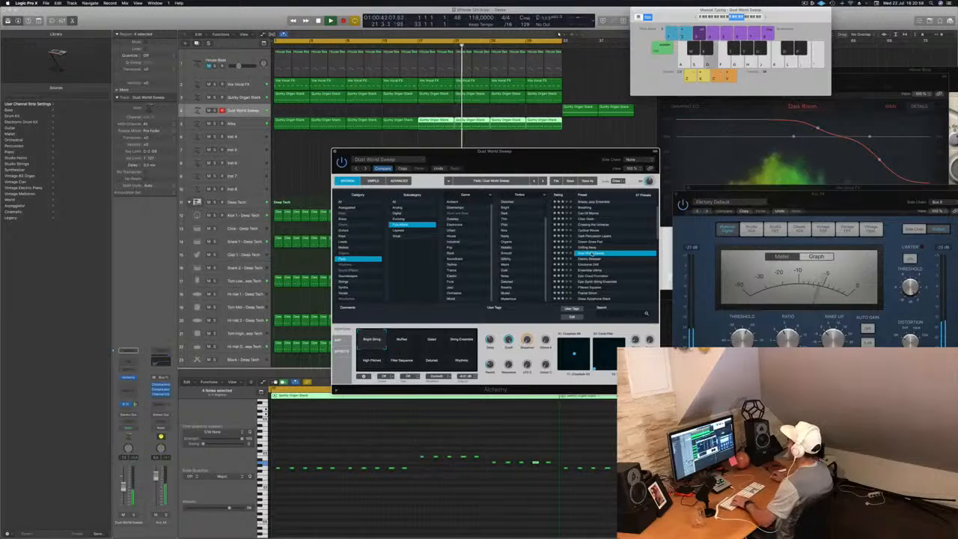
scroll(593, 254, "down", 1)
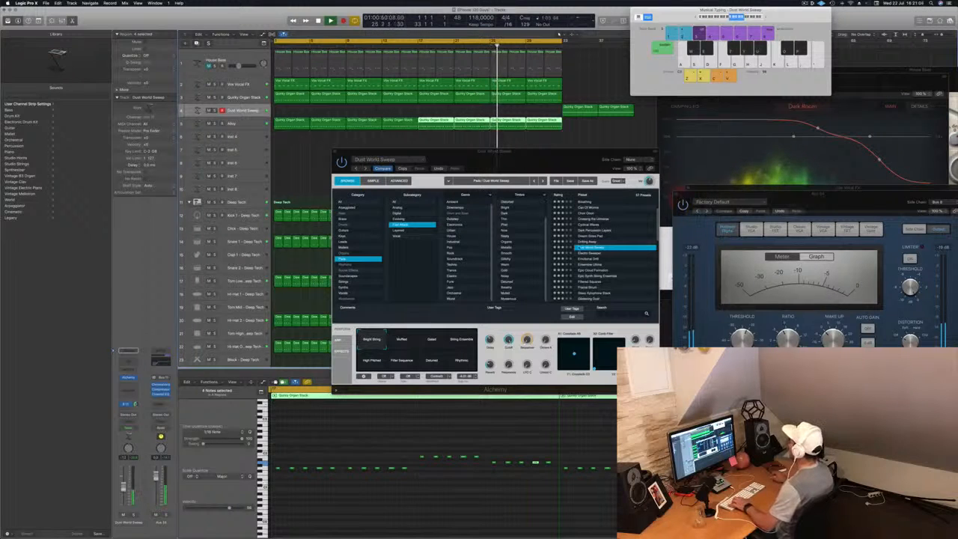
left_click(592, 255)
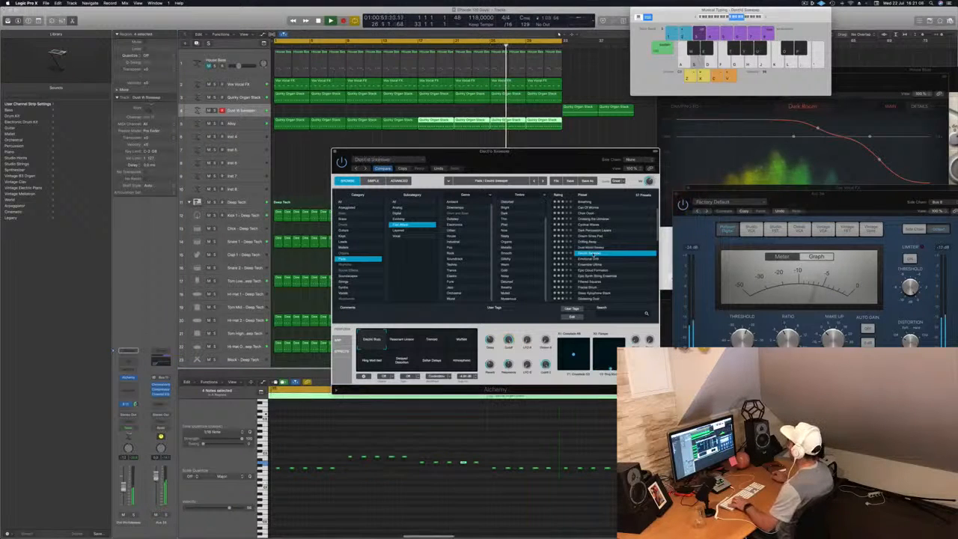
left_click(591, 260)
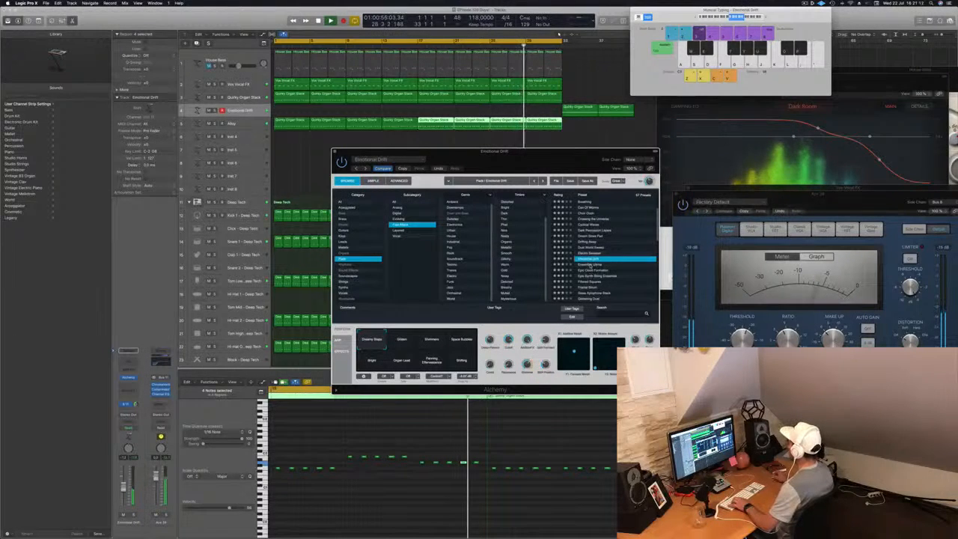
left_click(591, 264)
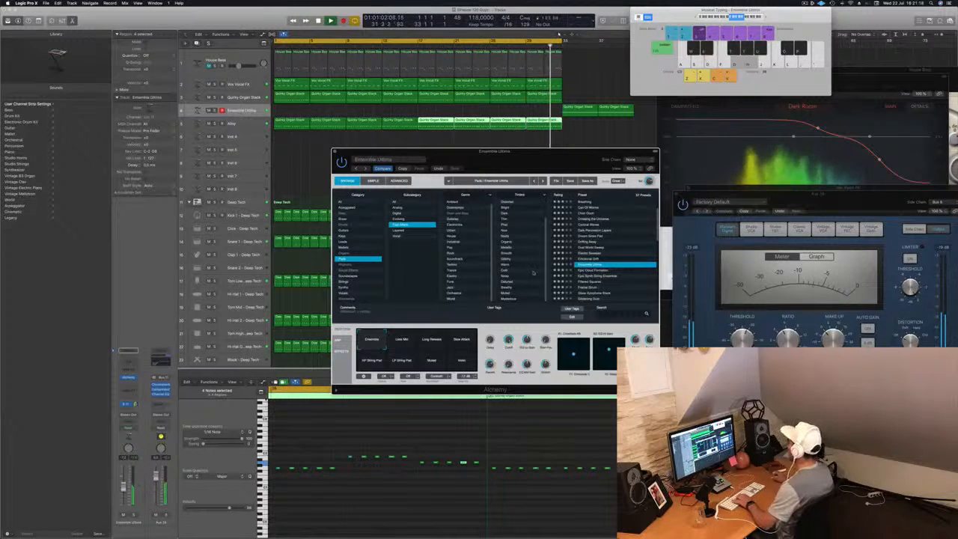
scroll(604, 251, "down", 2)
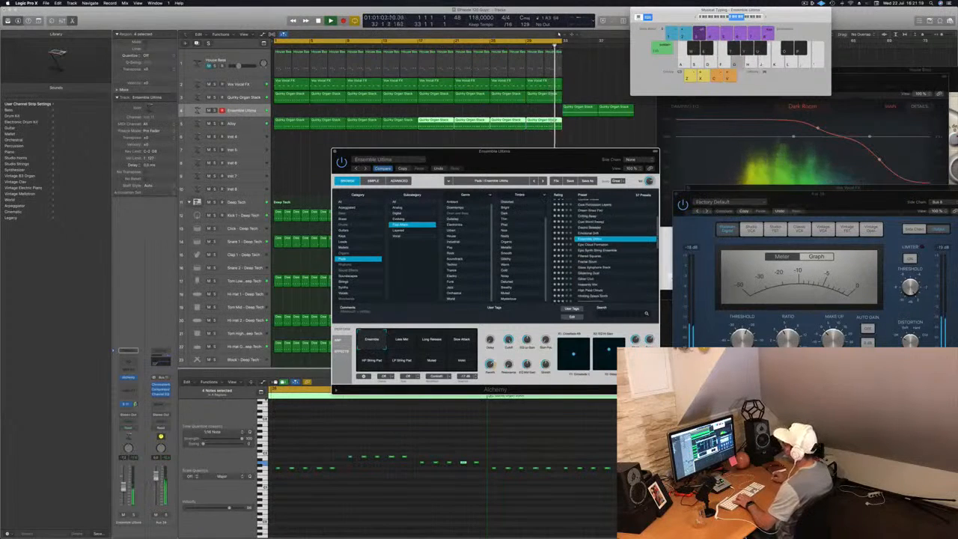
Route the Ensemble Ultima track's send to a different bus with an empty aux channel.
left_click(128, 404)
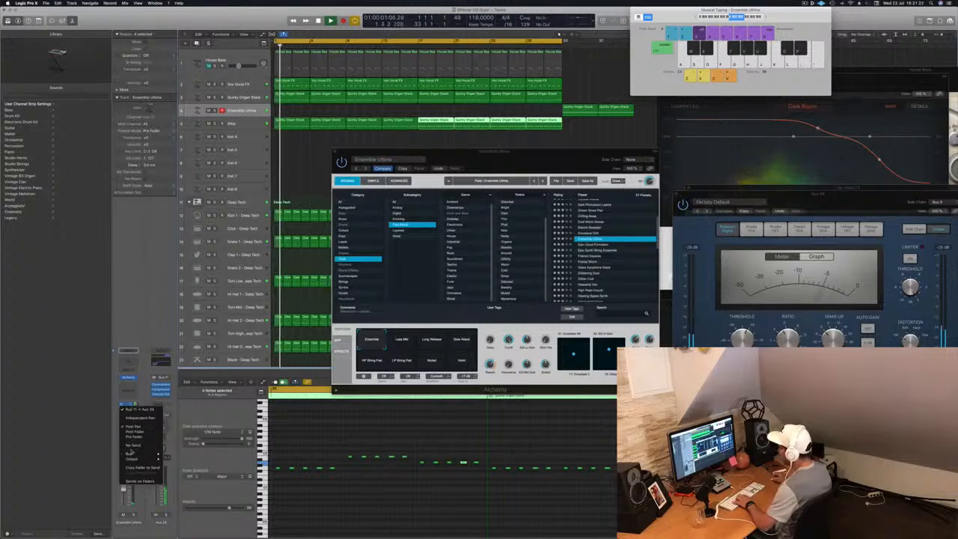
mouse_move(135, 455)
left_click(176, 393)
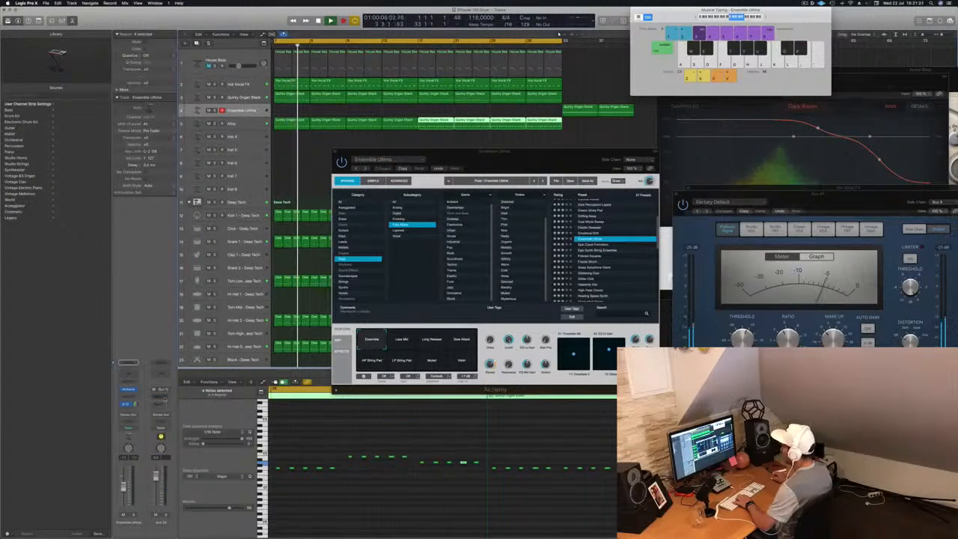
Insert a stereo SilverVerb reverb on the send's aux channel and look through its presets.
left_click(162, 397)
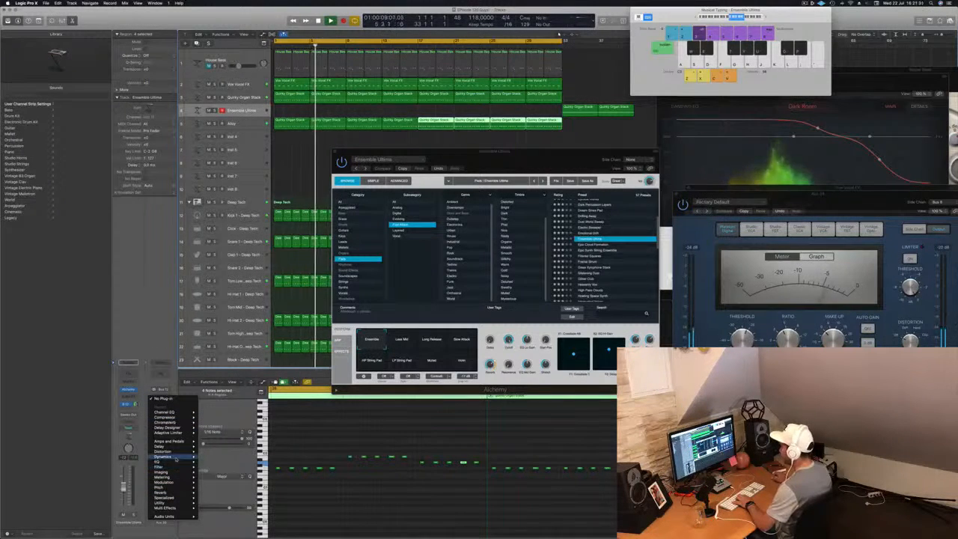
mouse_move(176, 458)
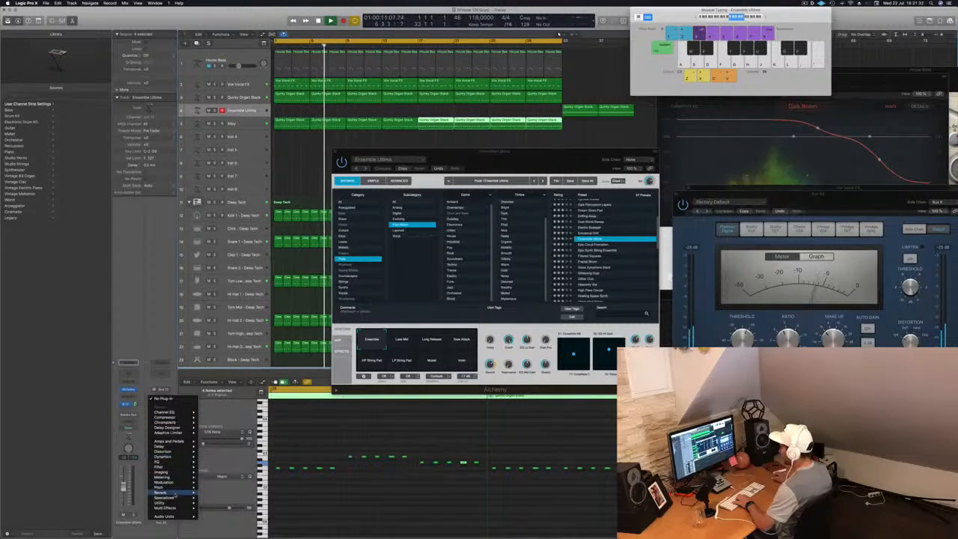
mouse_move(165, 492)
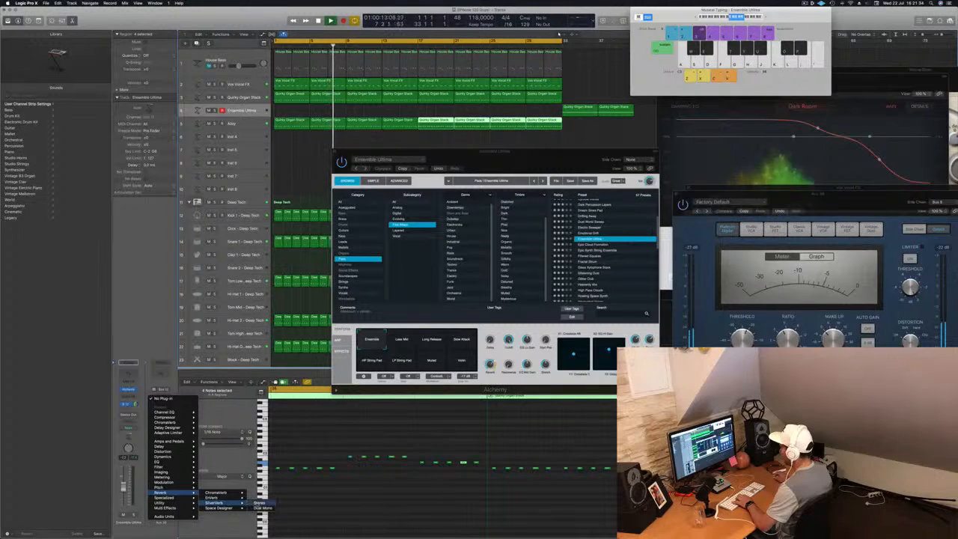
left_click(259, 502)
left_click(64, 24)
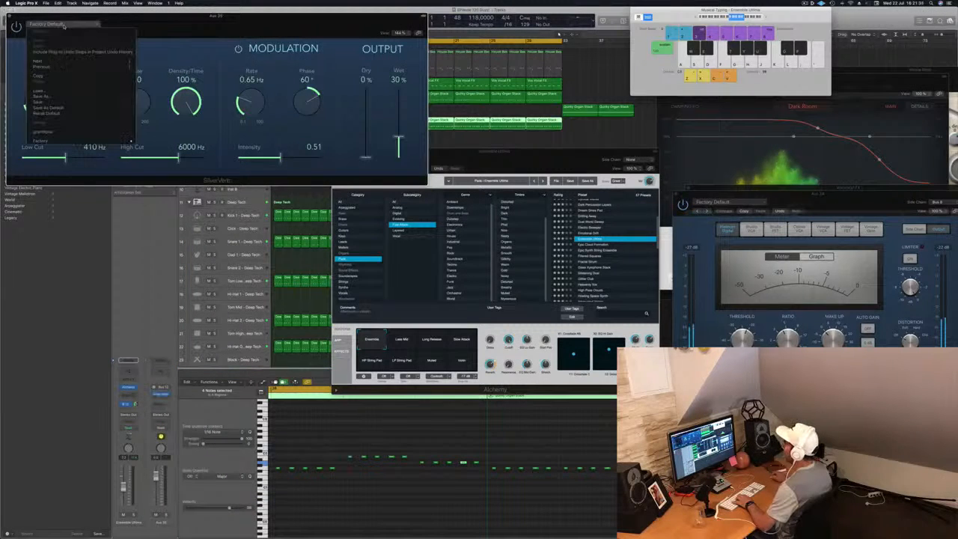
left_click(85, 134)
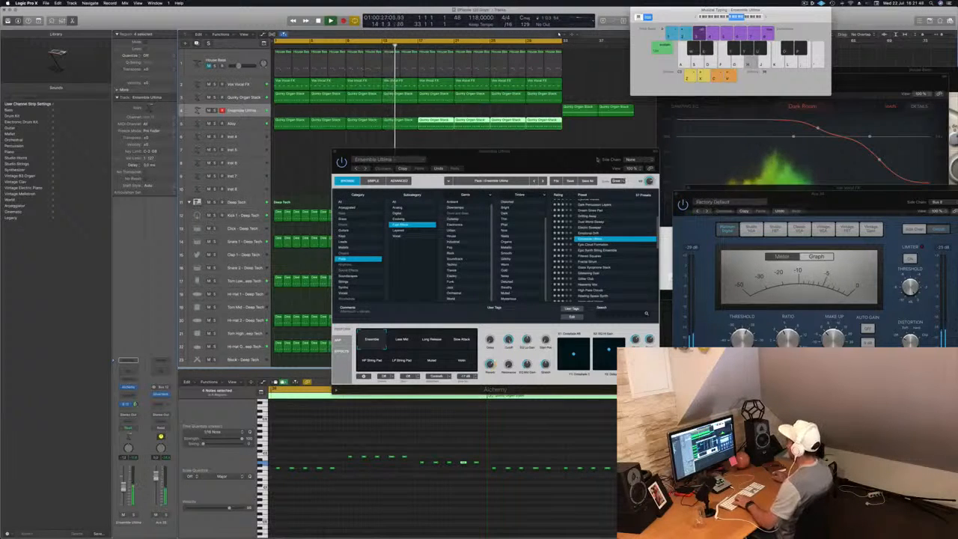
Load the Filtered Squares pad and audition its Muffled, Synth Brass 2, Resonant and Softer variations.
left_click_drag(596, 159, 608, 109)
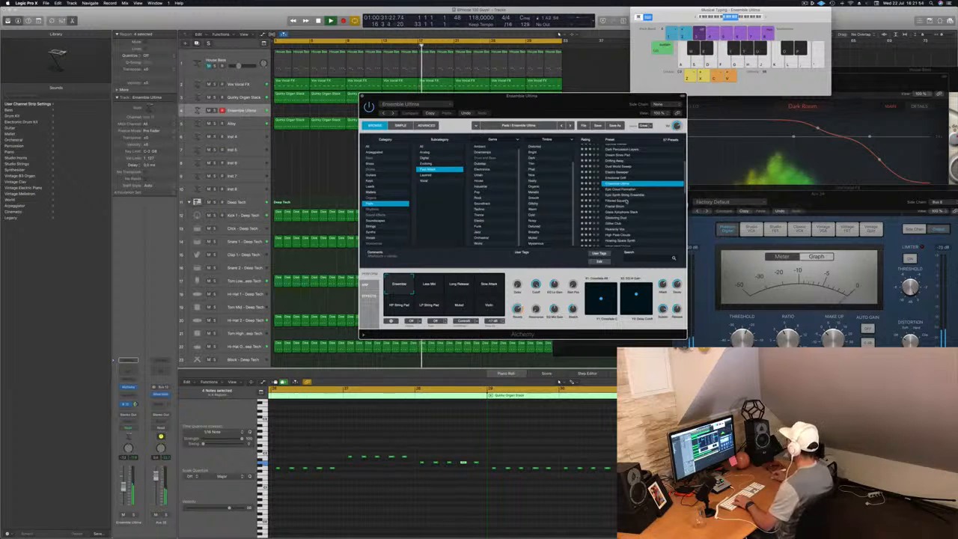
left_click(627, 200)
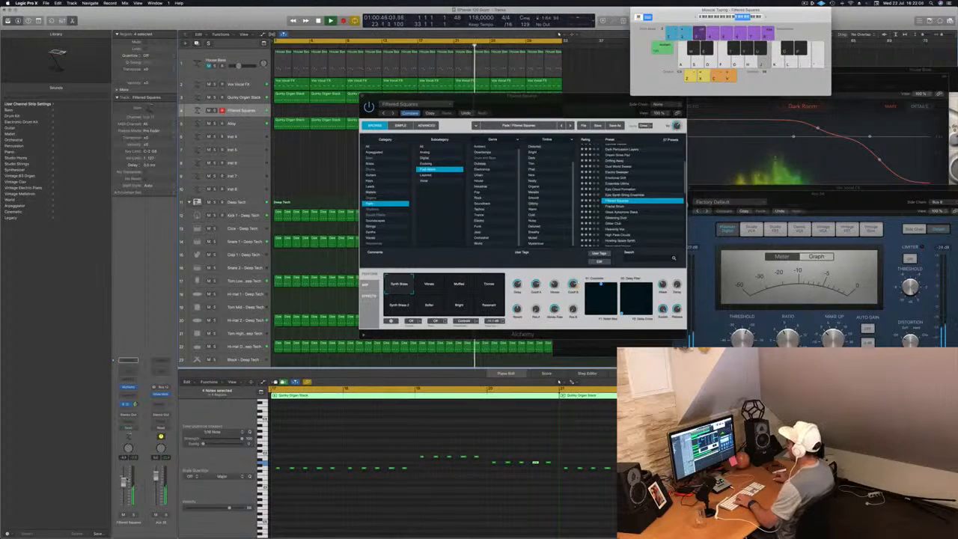
left_click(440, 281)
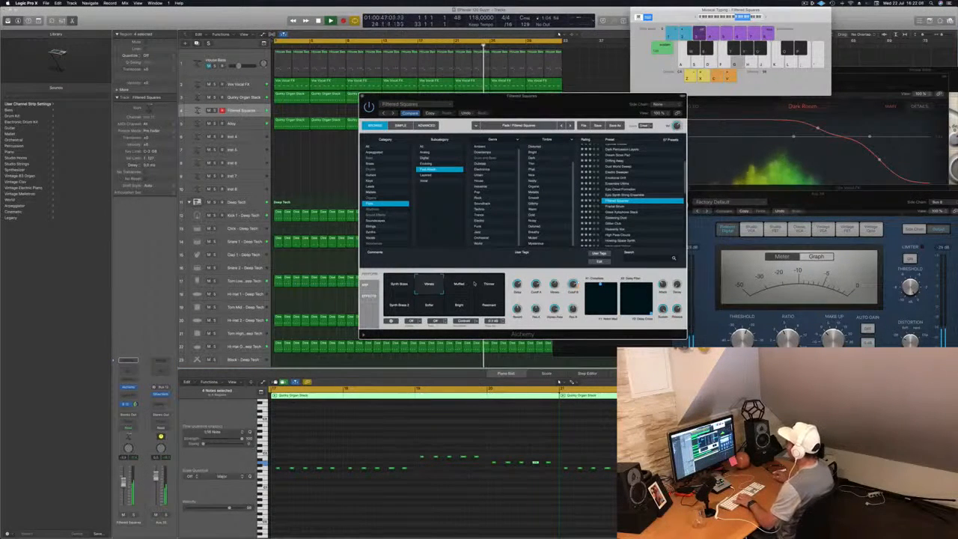
left_click(475, 284)
left_click(460, 284)
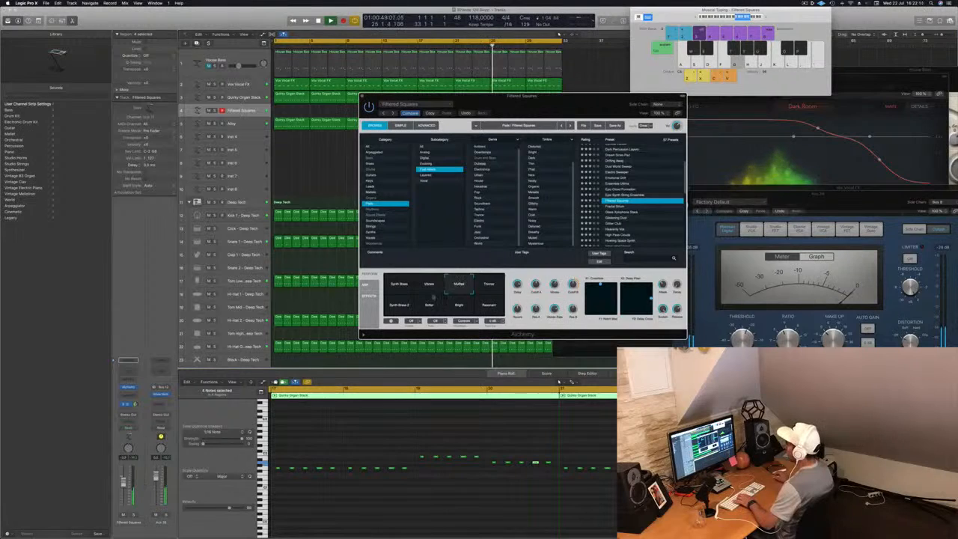
left_click(398, 306)
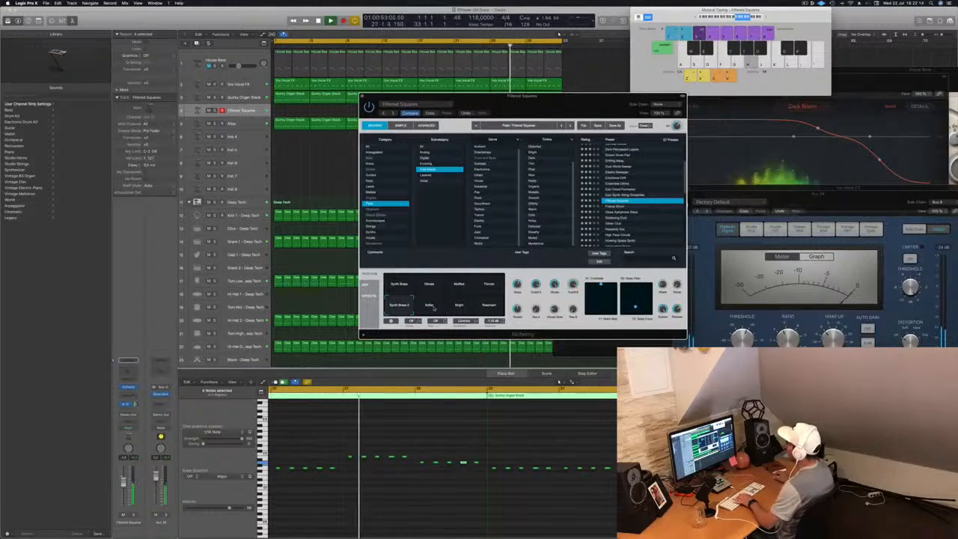
left_click(460, 306)
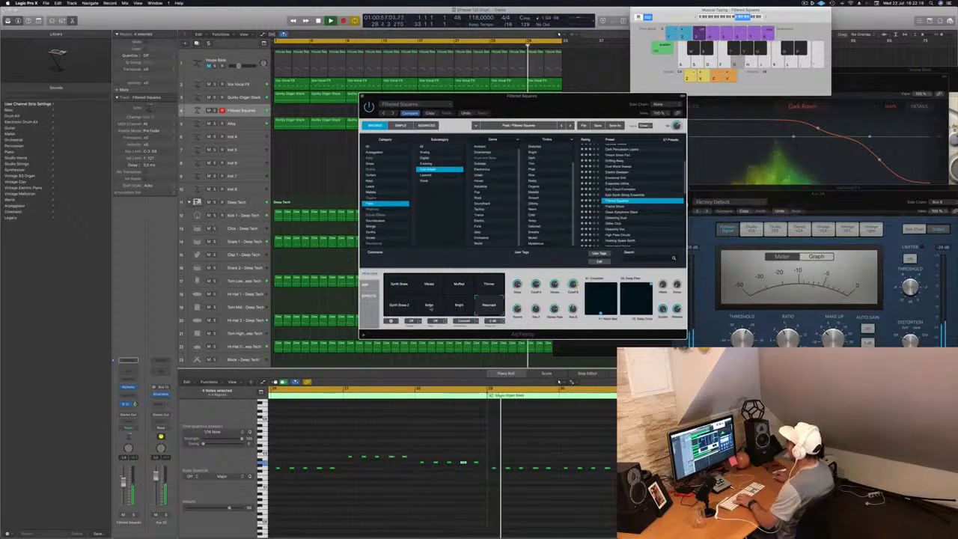
left_click(429, 306)
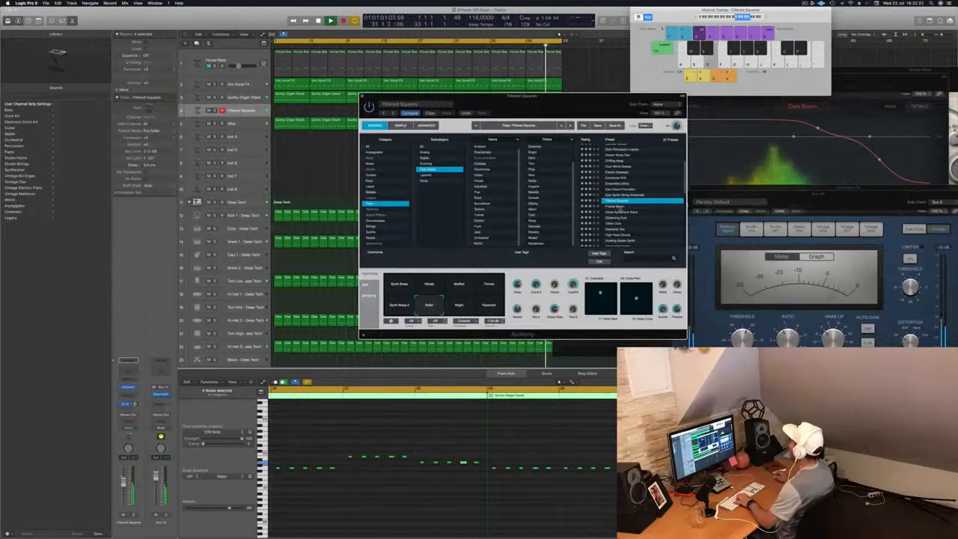
Load the Fractal Strum preset and play notes to audition its variations, including Soft, Slow Attack, Strumming, Brighter and Brightest.
left_click(619, 206)
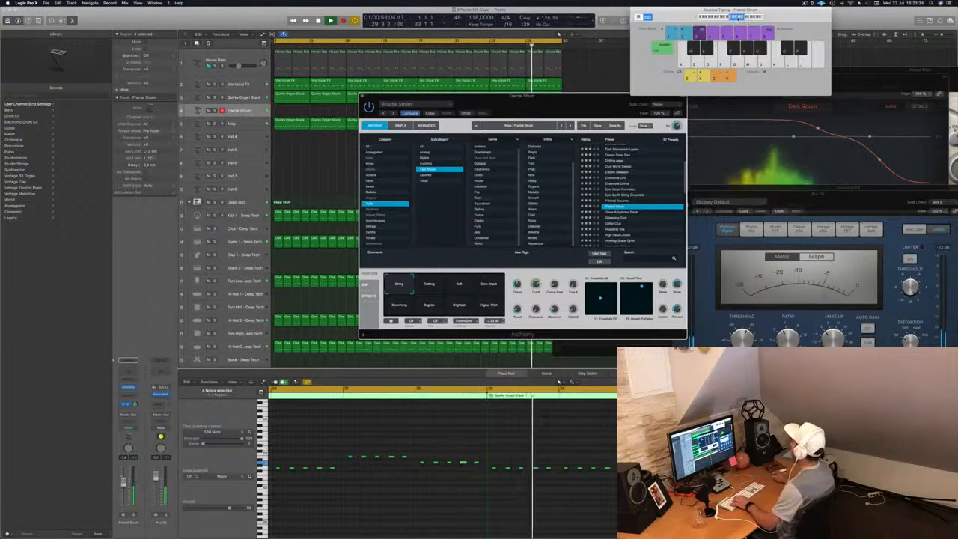
key("d")
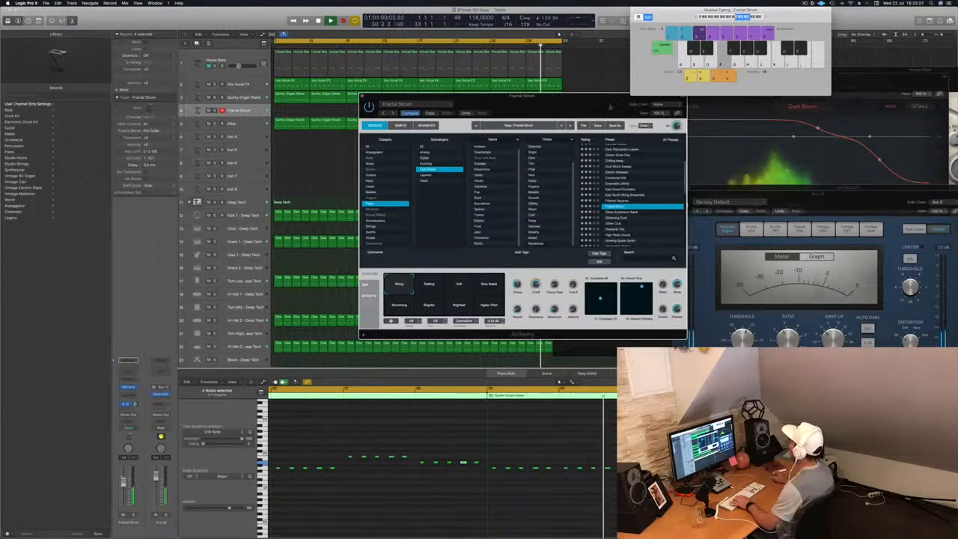
left_click(430, 286)
left_click(460, 290)
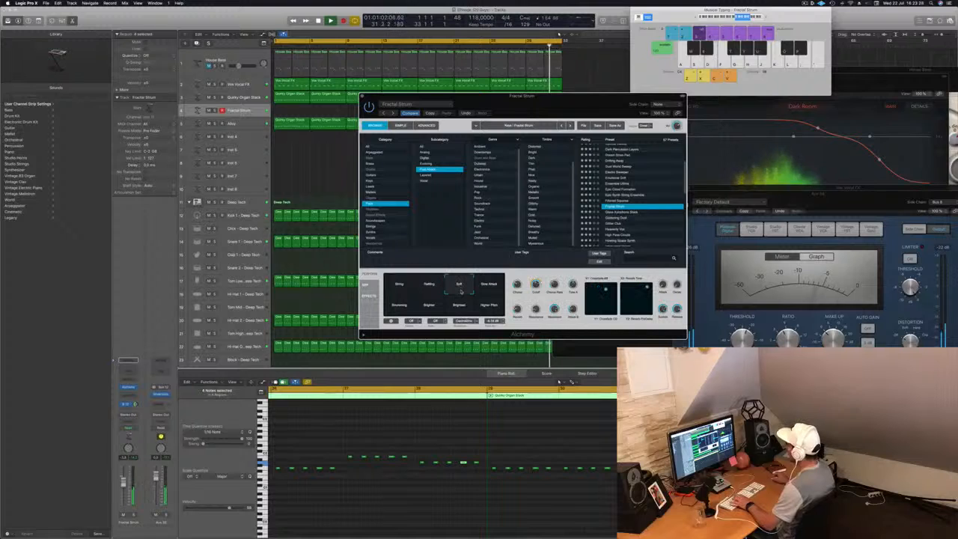
key("d")
left_click(490, 288)
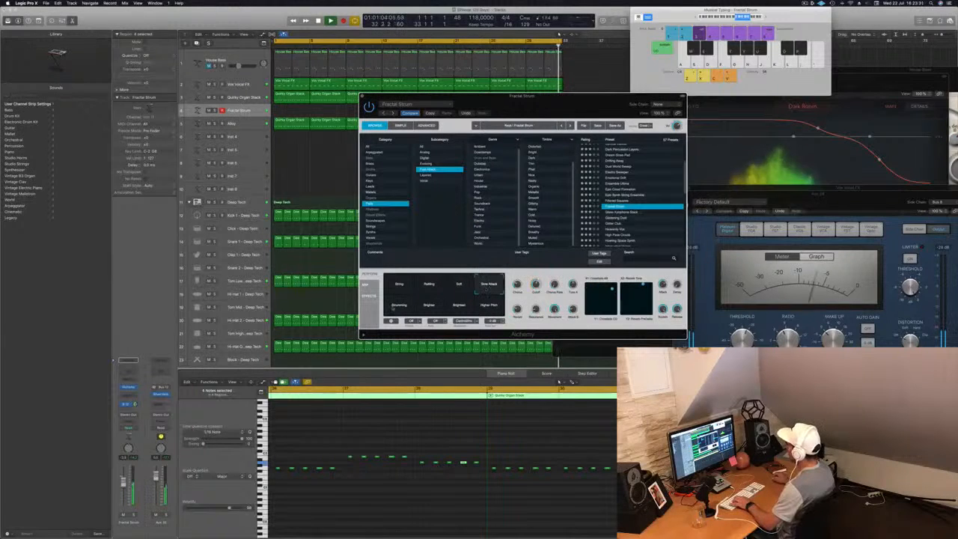
left_click(398, 306)
key("d")
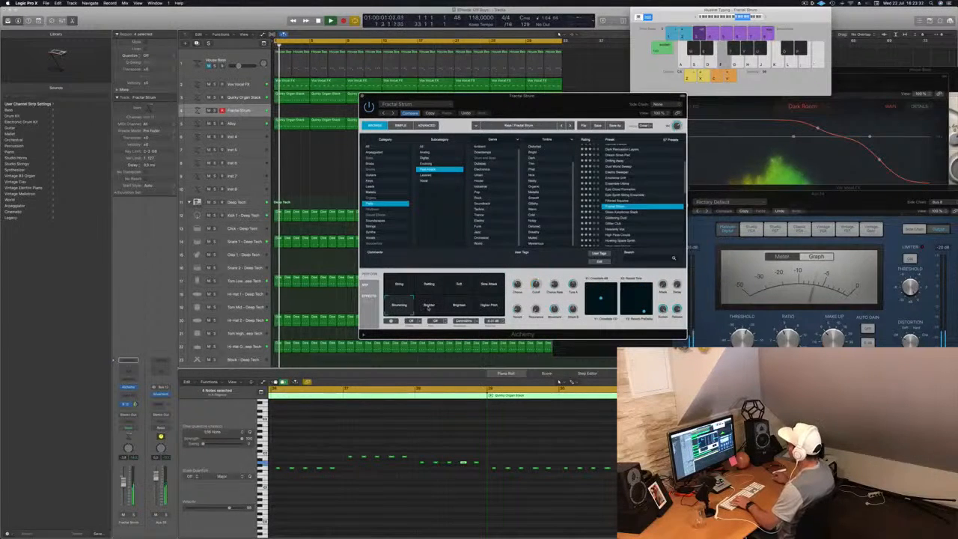
left_click(428, 307)
key("d")
left_click(460, 307)
key("d")
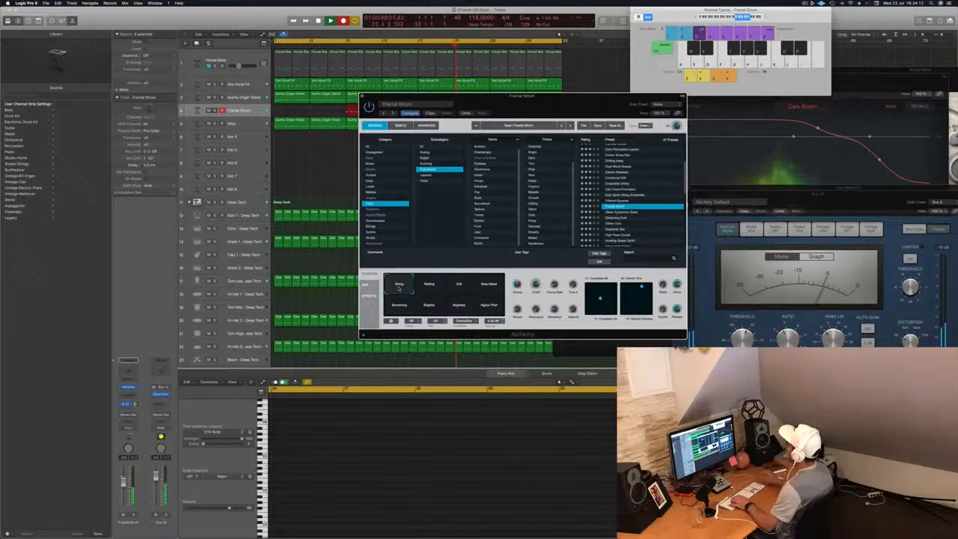
Stop recording on the Fractal Strum track and split the recorded region at bar 17, keeping the Alchemy window clear.
key("space")
left_click_drag(521, 95, 765, 119)
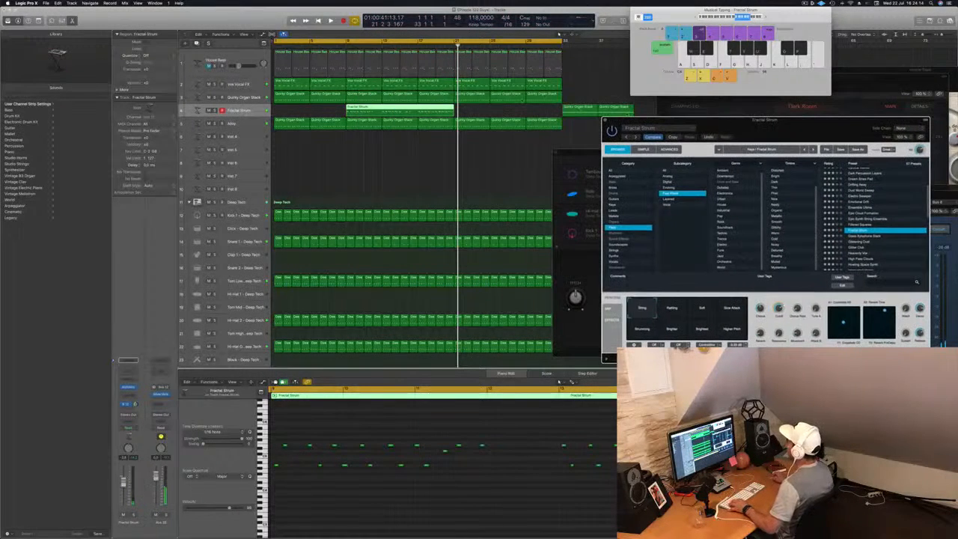
key("super+z")
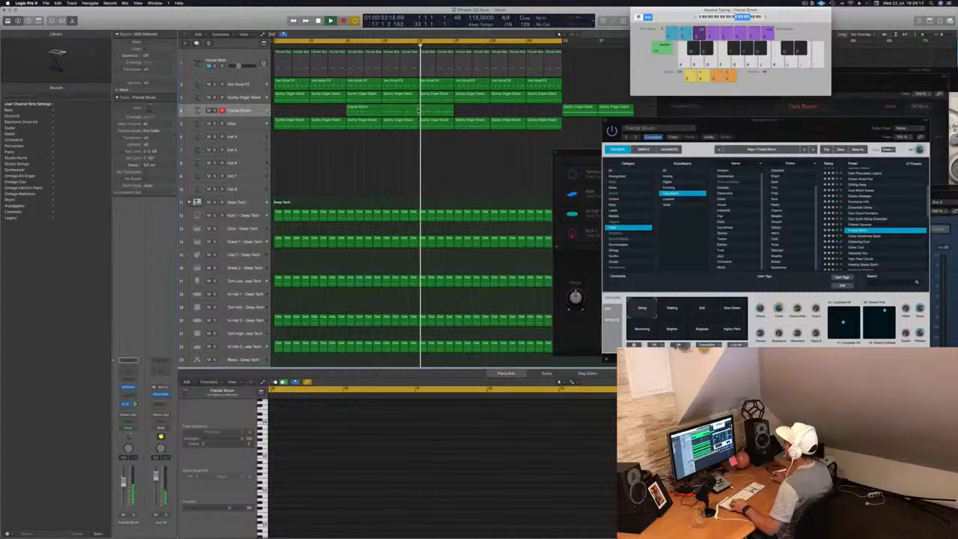
key("super+shift+z")
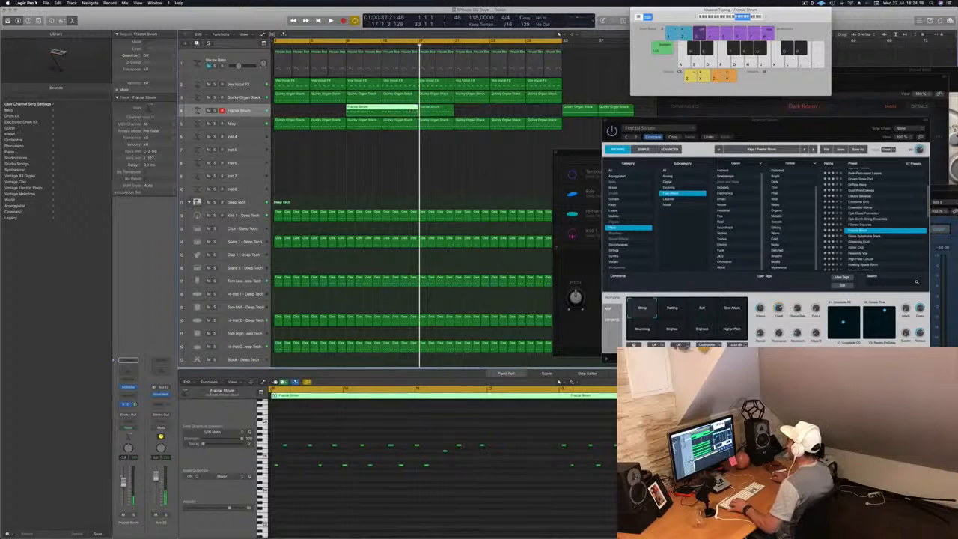
Move the four-bar Fractal Strum region from bar 17 to bar 1 and play its notes from the start.
key("super+z")
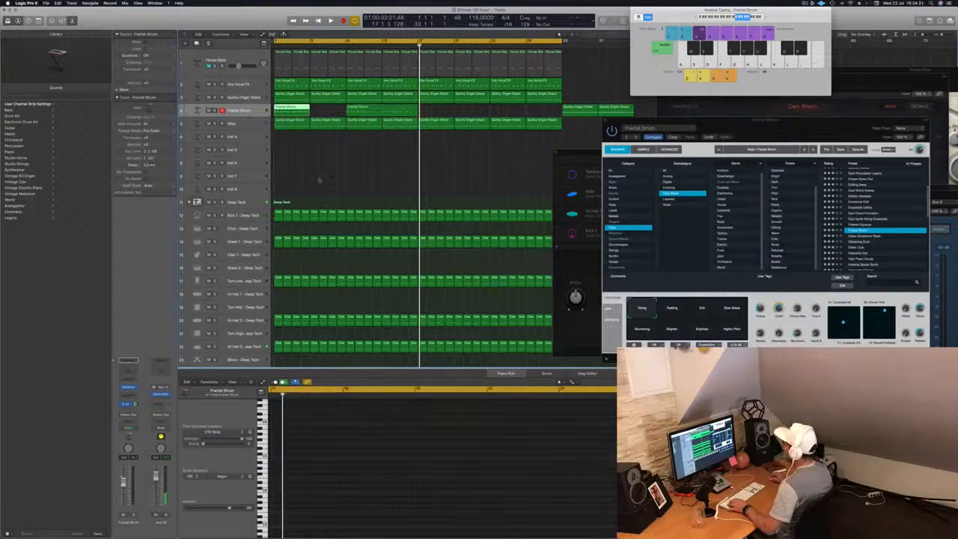
key("p")
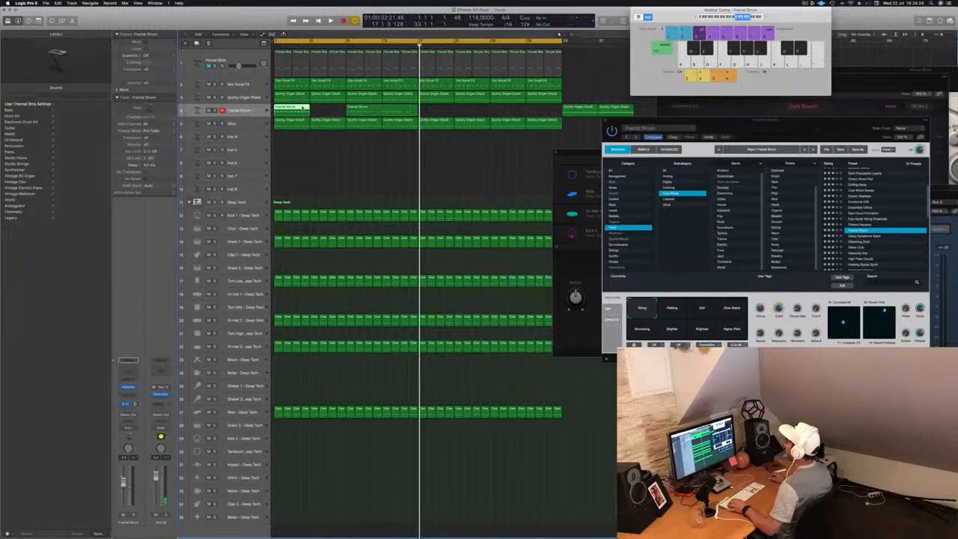
key("p")
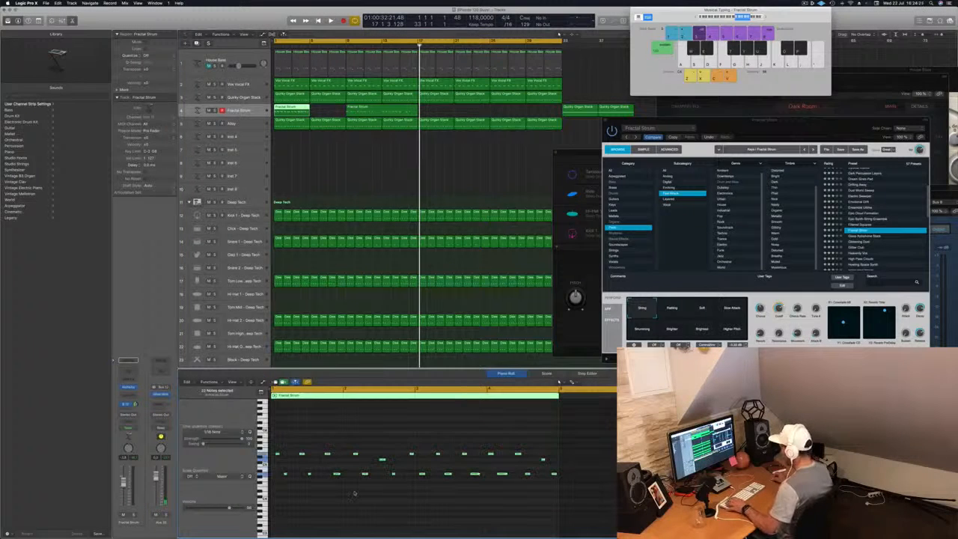
key("Return")
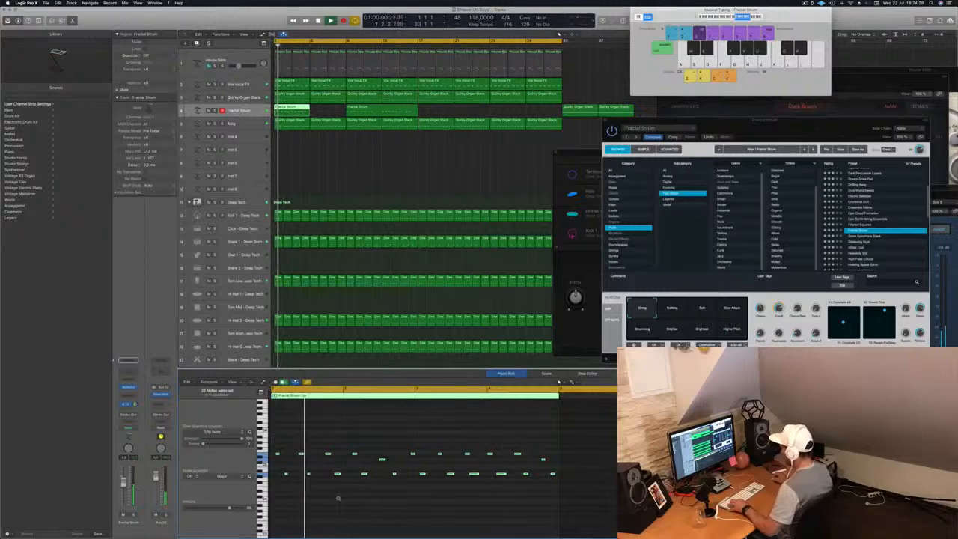
key("super+Right")
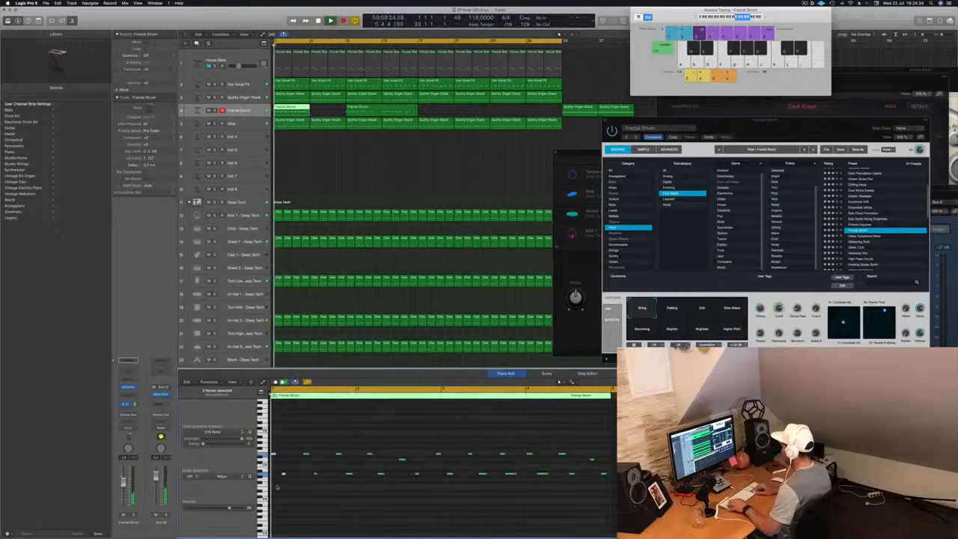
key("space")
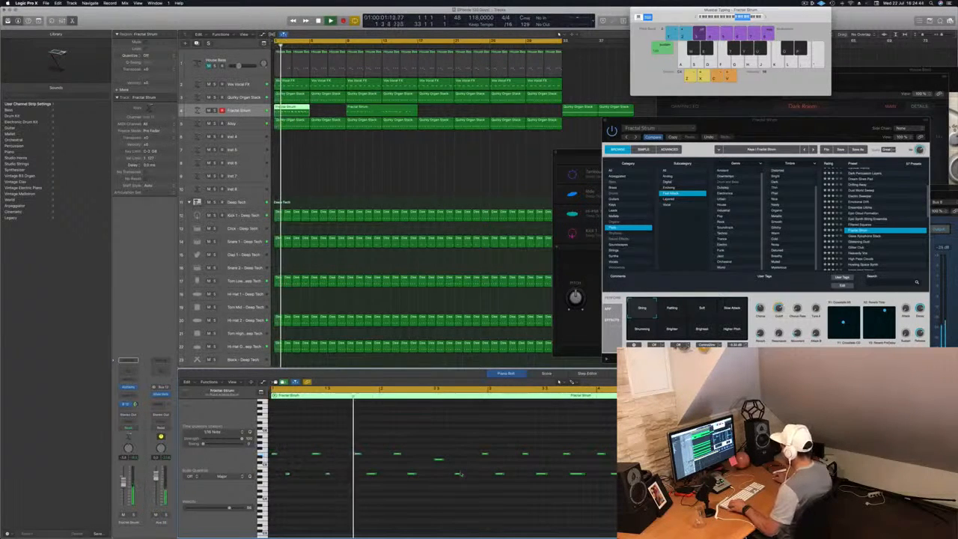
Delete the later notes of the Fractal Strum phrase, keeping only the first ten, and replay it.
left_click_drag(463, 475, 458, 474)
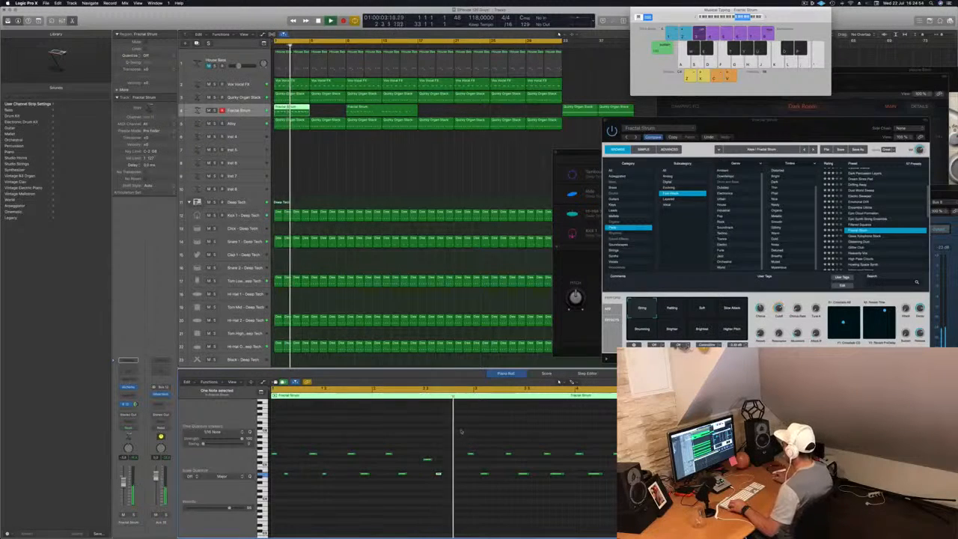
left_click_drag(468, 441, 677, 492)
key("Delete")
key("space")
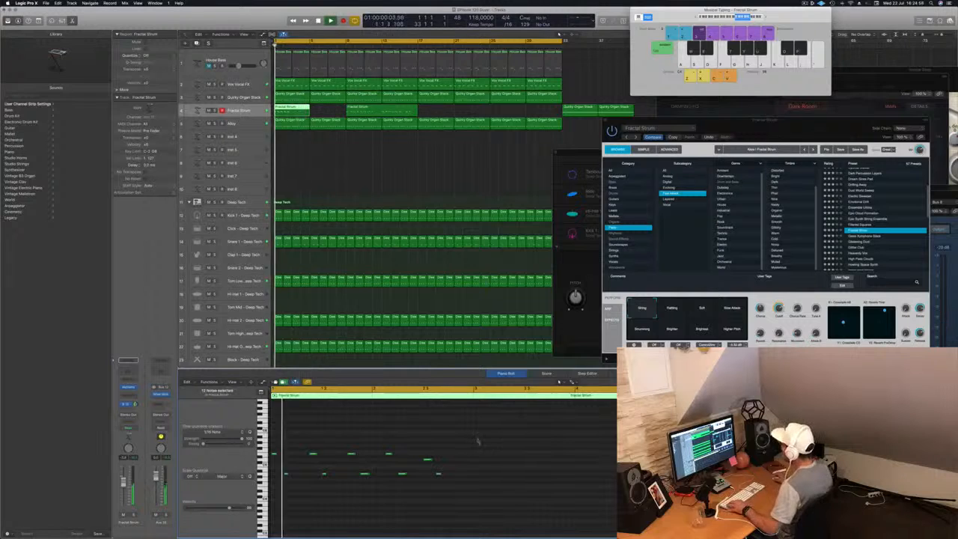
Shift the last two notes later and fill the gap with a copy of the preceding upper and lower note pair.
left_click_drag(475, 449, 417, 488)
key("alt+Right")
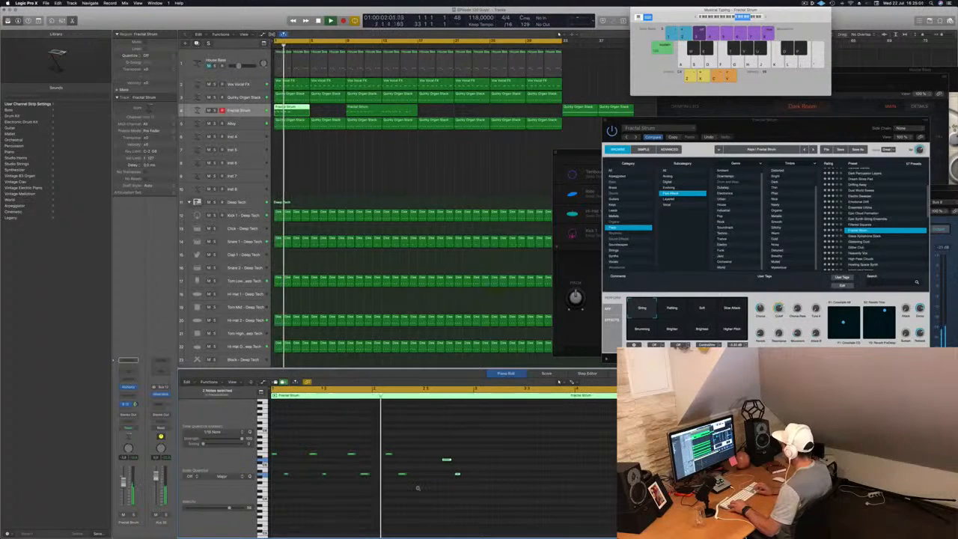
key("Return")
left_click_drag(426, 448, 388, 483)
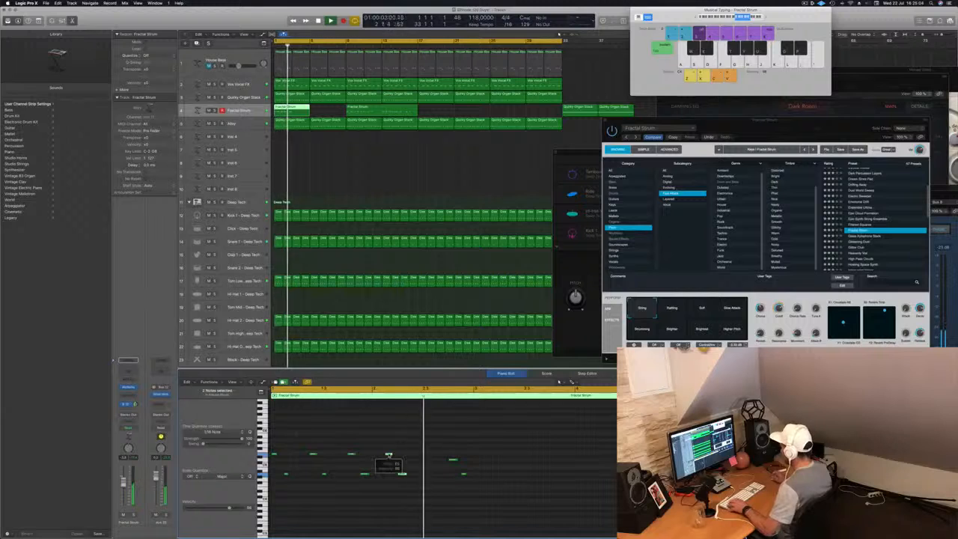
key("Return")
left_click_drag(388, 453, 421, 455)
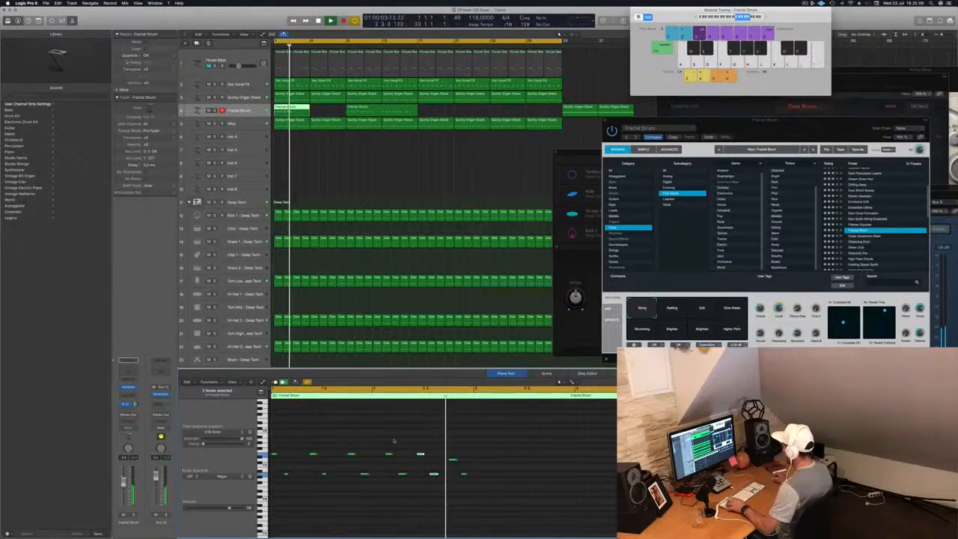
key("alt+Right")
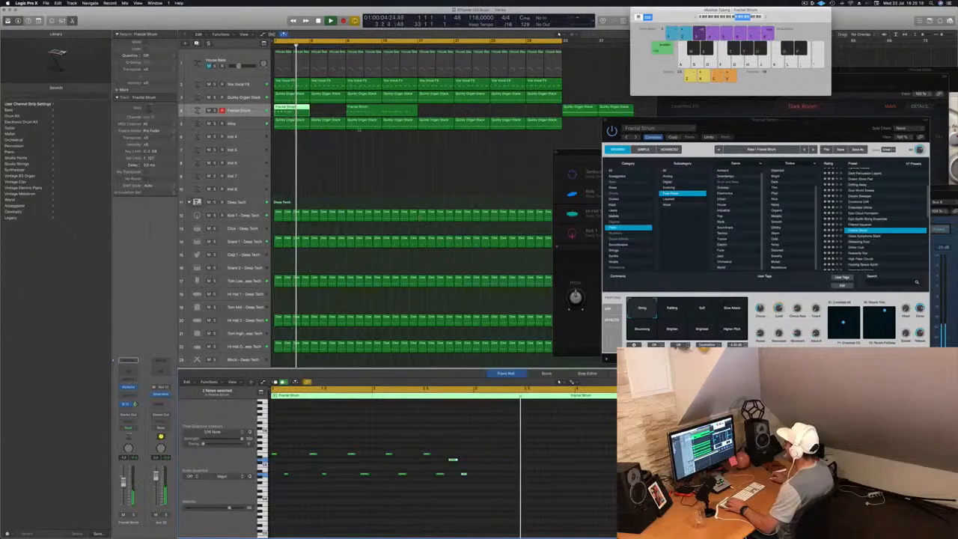
Trim the Fractal Strum region to two bars and repeat it at bars 5, 9 and 13, replacing the old eight-bar region.
left_click_drag(309, 111, 358, 111)
key("BackSpace")
key("Delete")
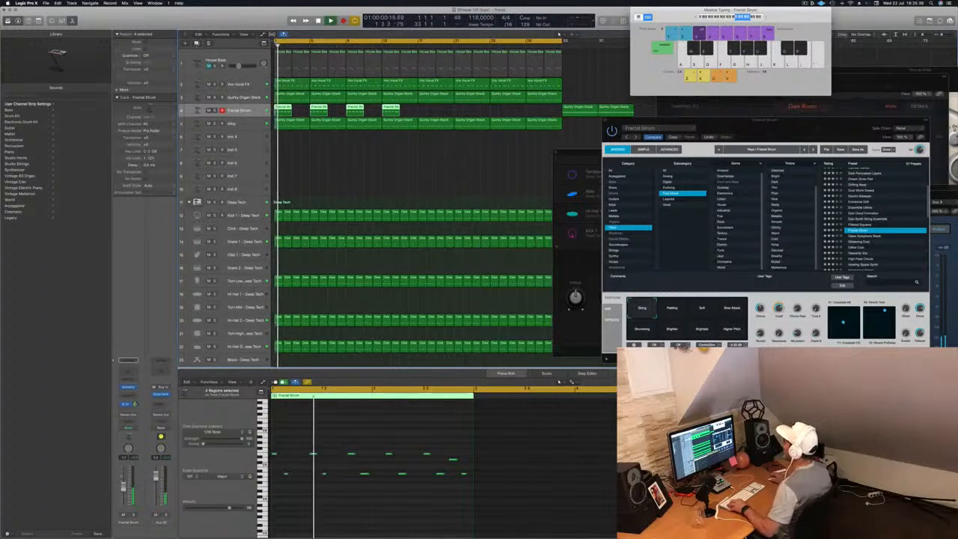
Duplicate the Fractal Strum track and copy the first two-bar region onto the new track at bar 3.
key("super+d")
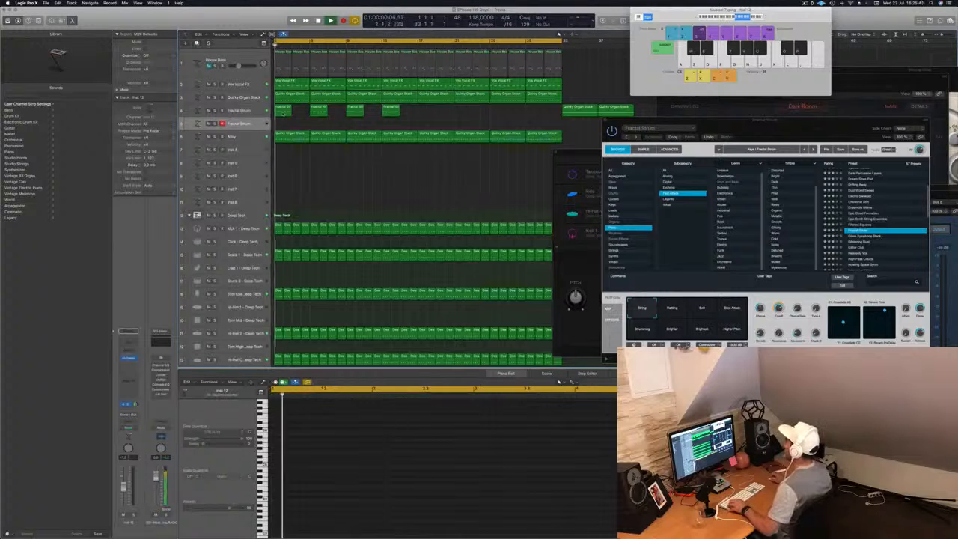
left_click_drag(284, 110, 302, 124)
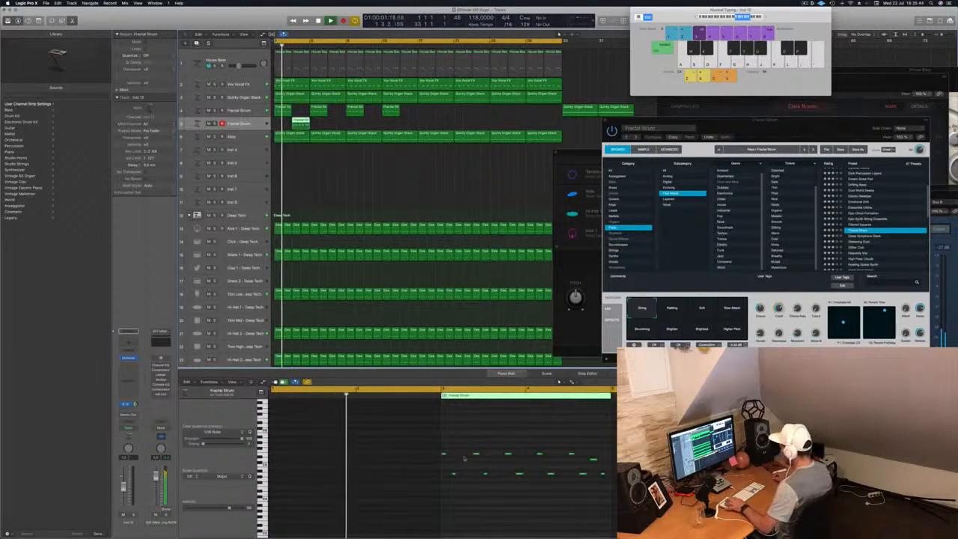
key("Return")
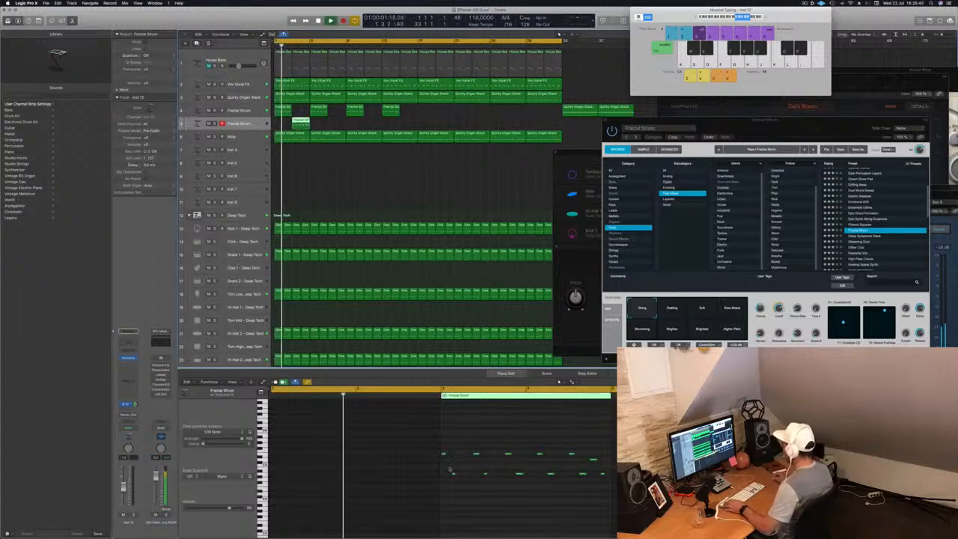
Thin out the copied region to its first three upper notes, one low note and the final upper note, and replay it.
left_click(453, 475)
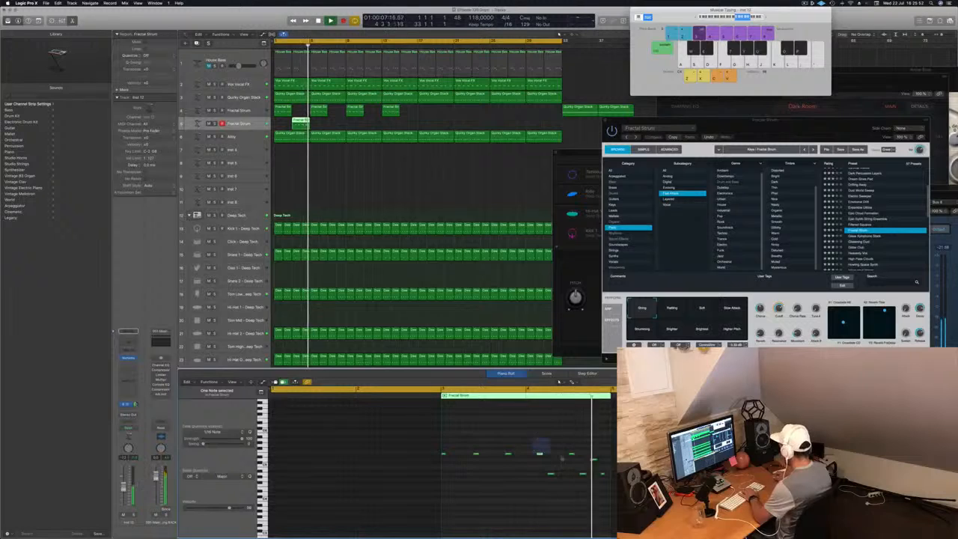
left_click_drag(535, 439, 603, 484)
key("Delete")
key("Delete")
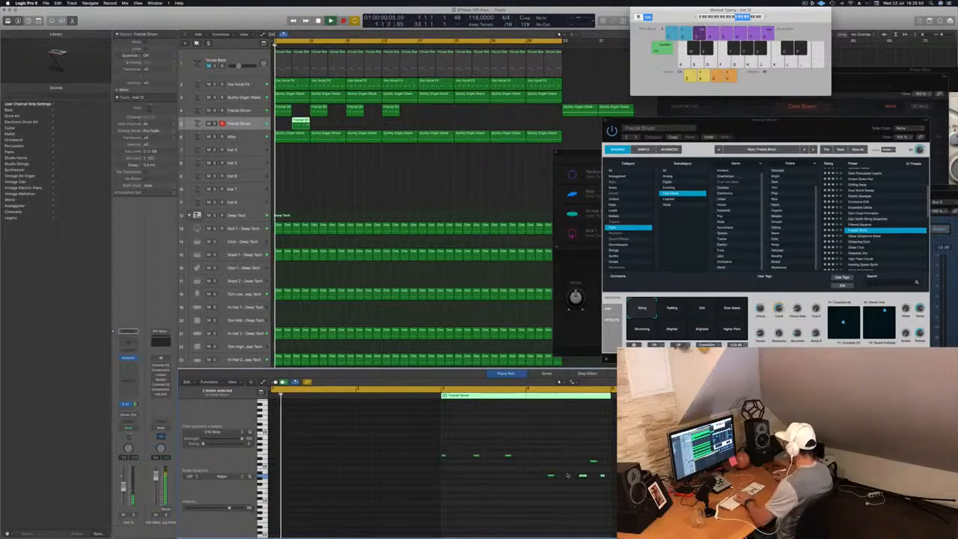
key("Return")
left_click(302, 125)
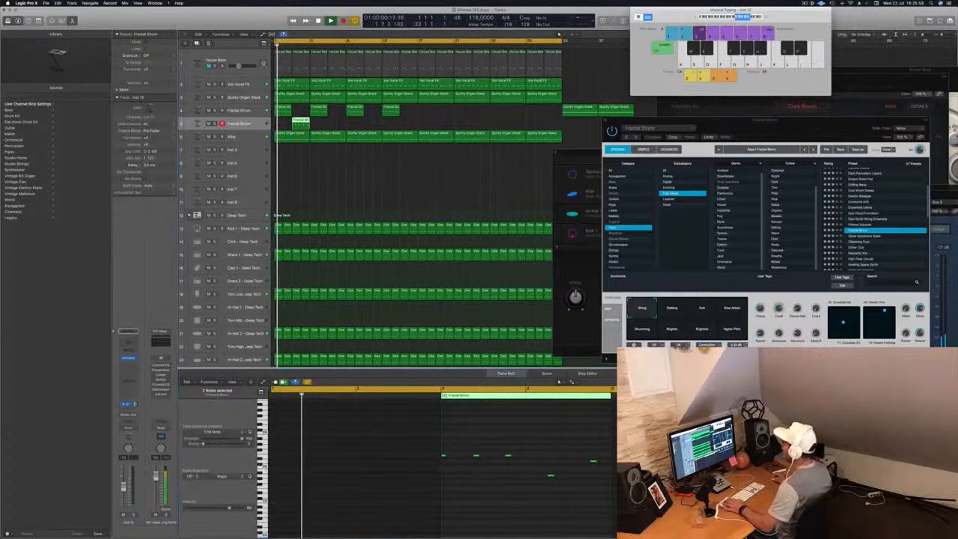
key("Return")
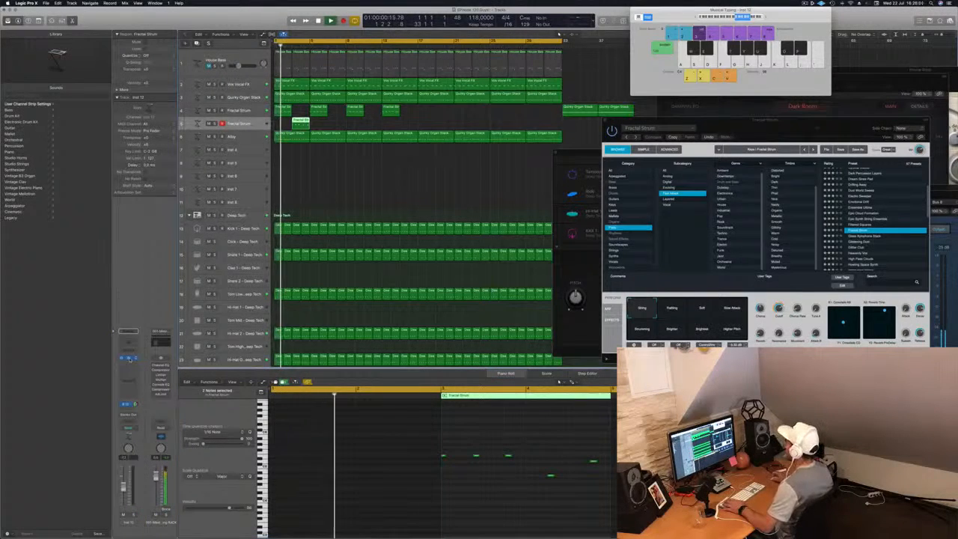
Open Alchemy on the duplicated track, audition Howling Space Synth and load the Light Harmonics preset.
left_click(128, 358)
left_click_drag(172, 11, 732, 120)
left_click(716, 237)
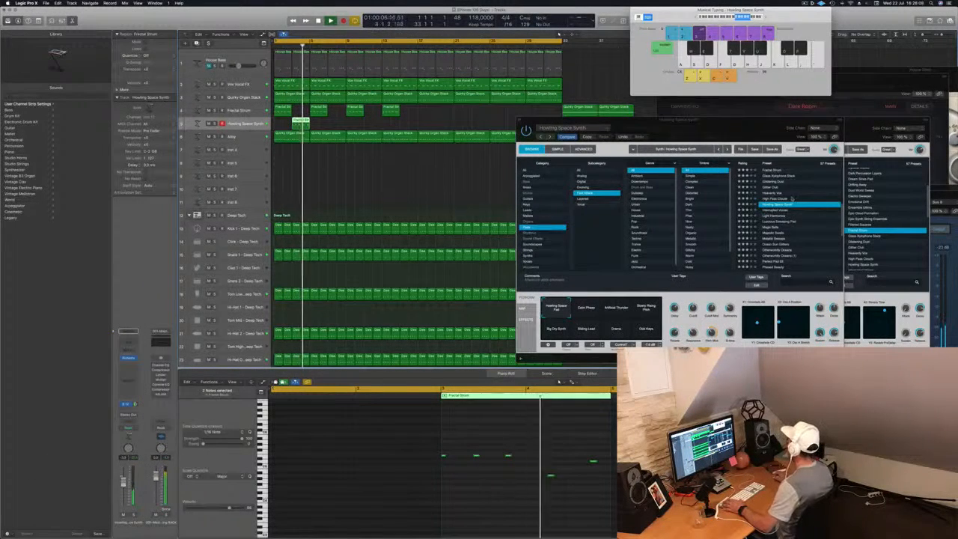
left_click(778, 215)
left_click_drag(697, 136, 713, 129)
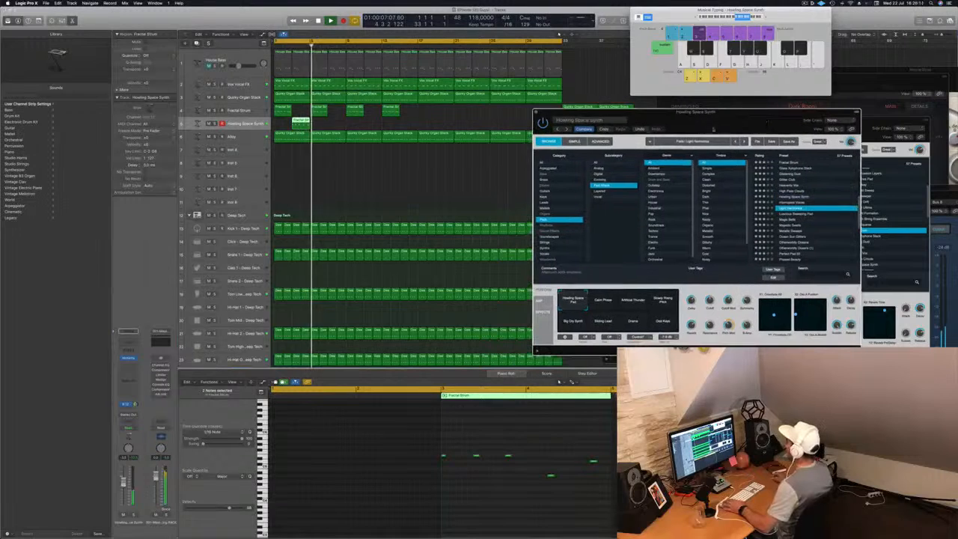
Repeat the alternating regions of the Fractal Strum and Light Harmonics tracks up to bar 33.
left_click_drag(300, 121, 410, 122)
left_click_drag(748, 124, 402, 115)
key("super+Left")
key("super+Left")
left_click(382, 117)
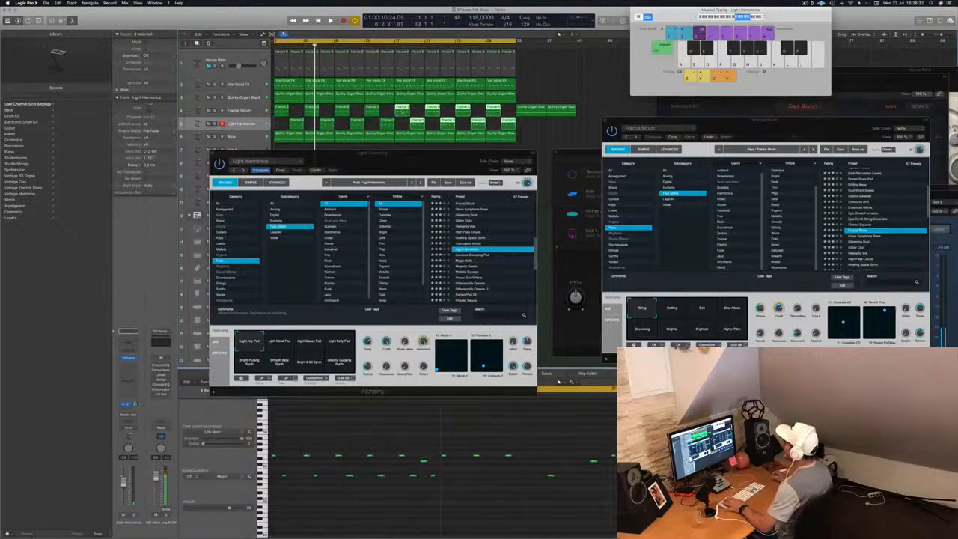
Play the arrangement and audition the Magic Bells, Metallic Sweeps and Ocean Sun Glitters presets on the duplicated track.
key("space")
left_click_drag(398, 160, 421, 159)
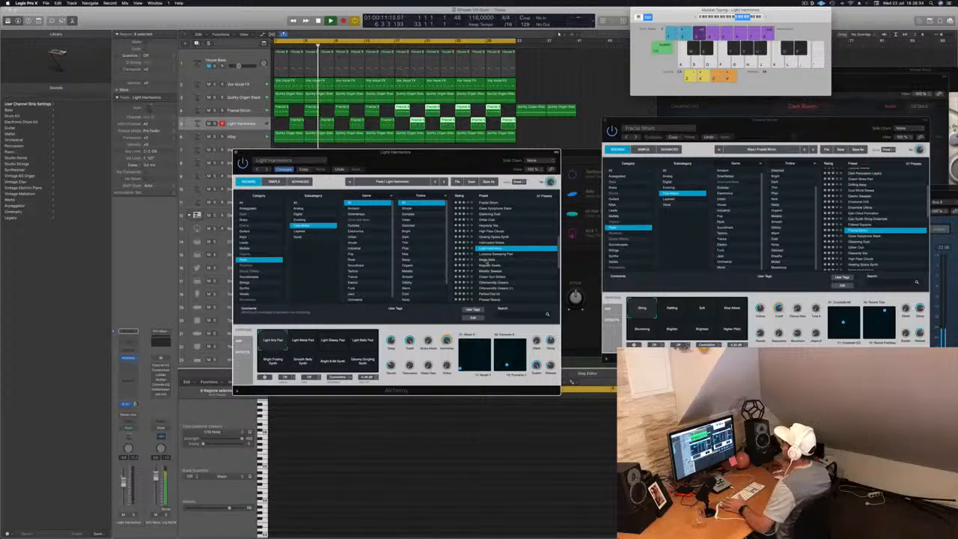
left_click(487, 258)
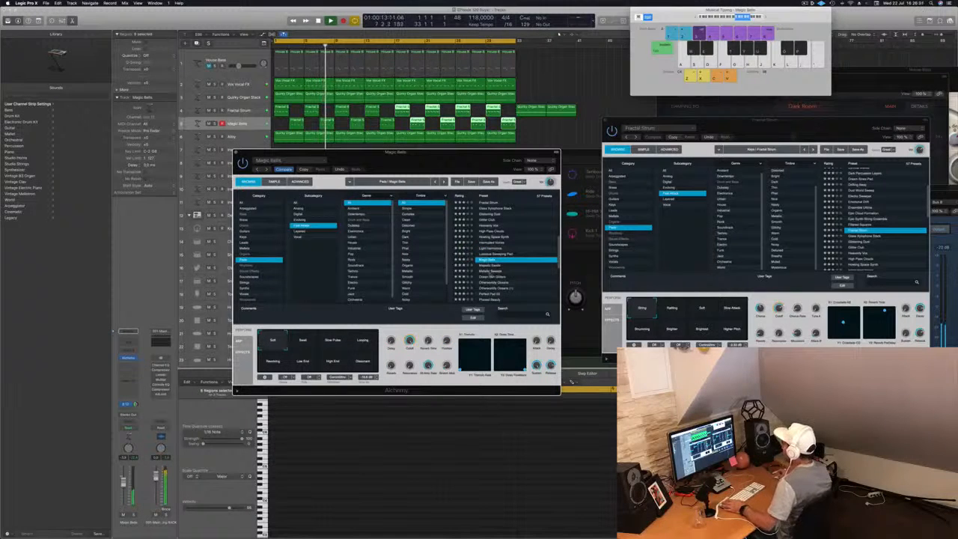
left_click(487, 272)
left_click_drag(396, 152, 520, 185)
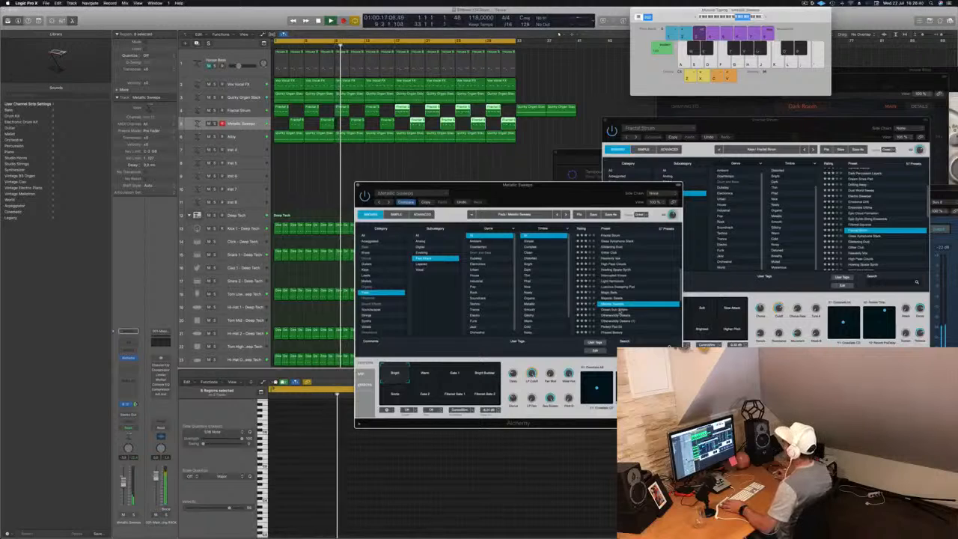
left_click(622, 309)
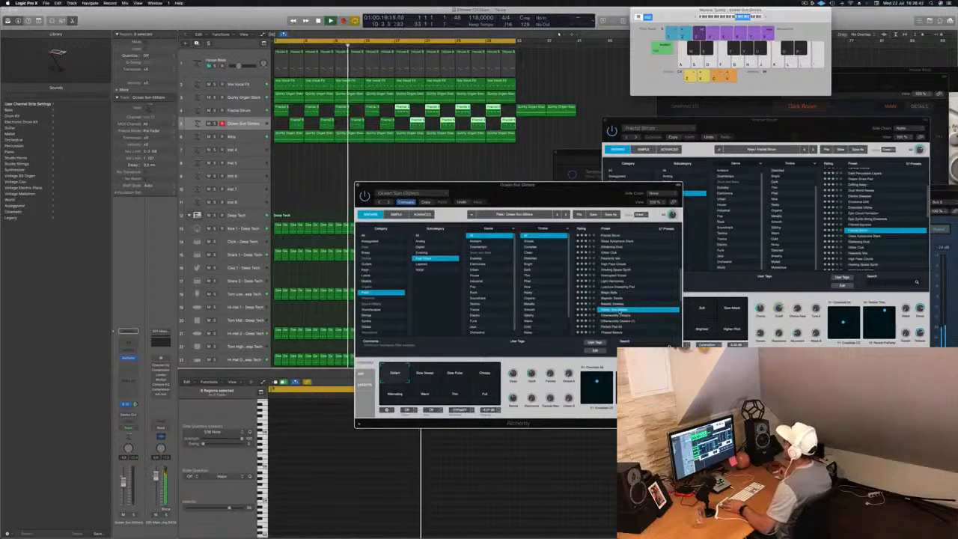
Audition the Soft Synth Bells, Spacey Dream Bell, Sweet Pop and Voice Noise presets on the duplicated track during playback.
scroll(635, 281, "down", 3)
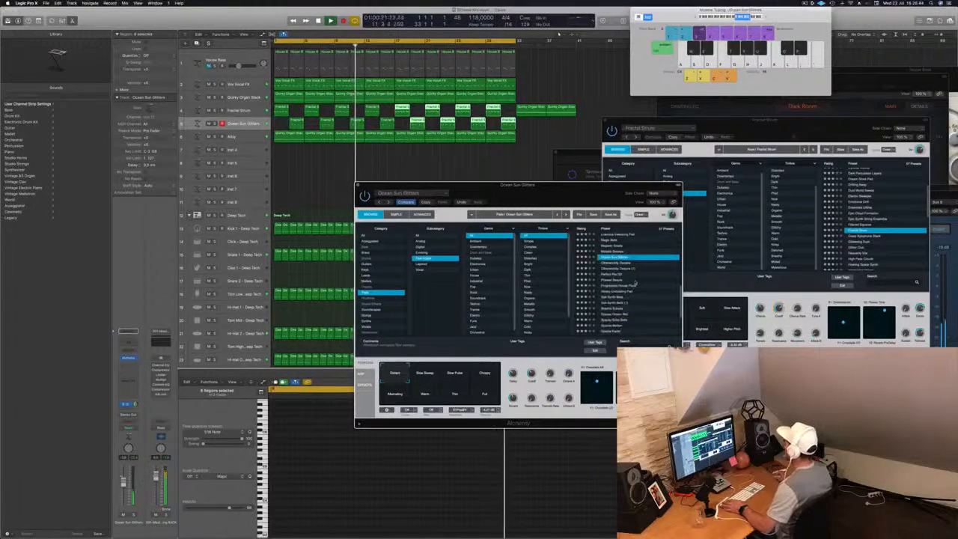
left_click(618, 297)
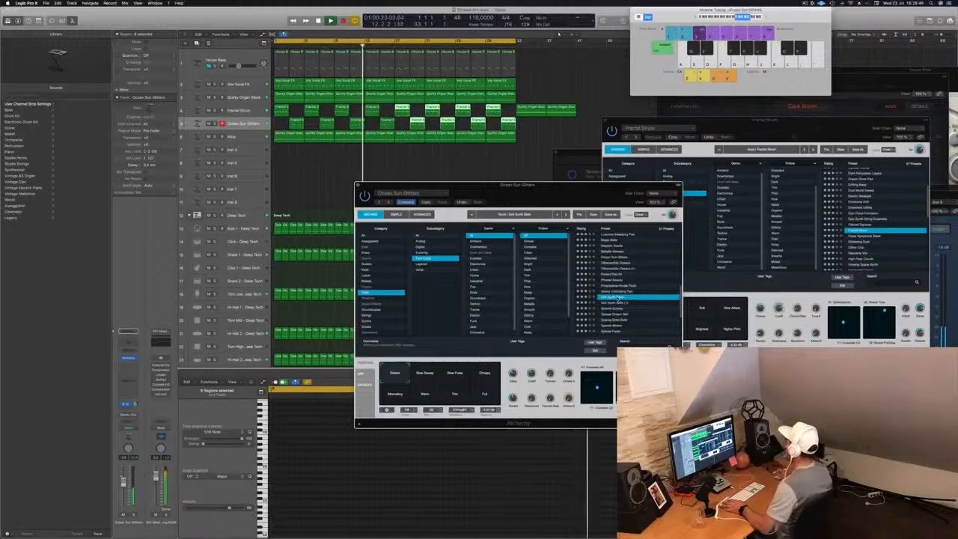
scroll(633, 292, "down", 1)
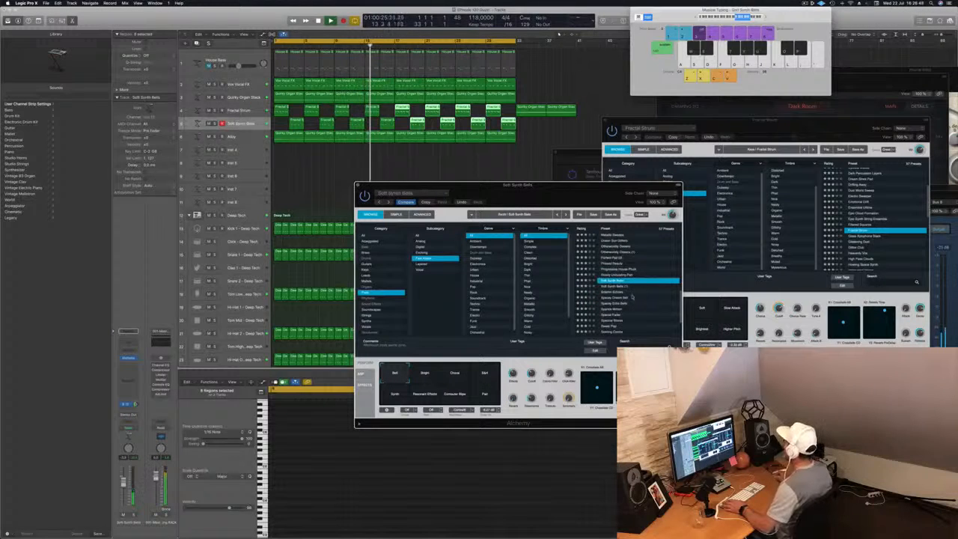
left_click(622, 297)
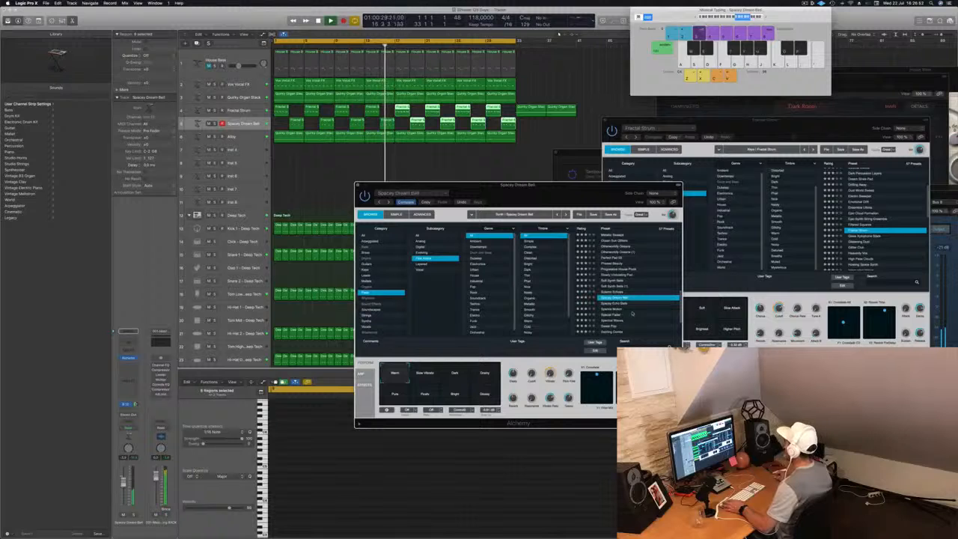
scroll(633, 314, "down", 2)
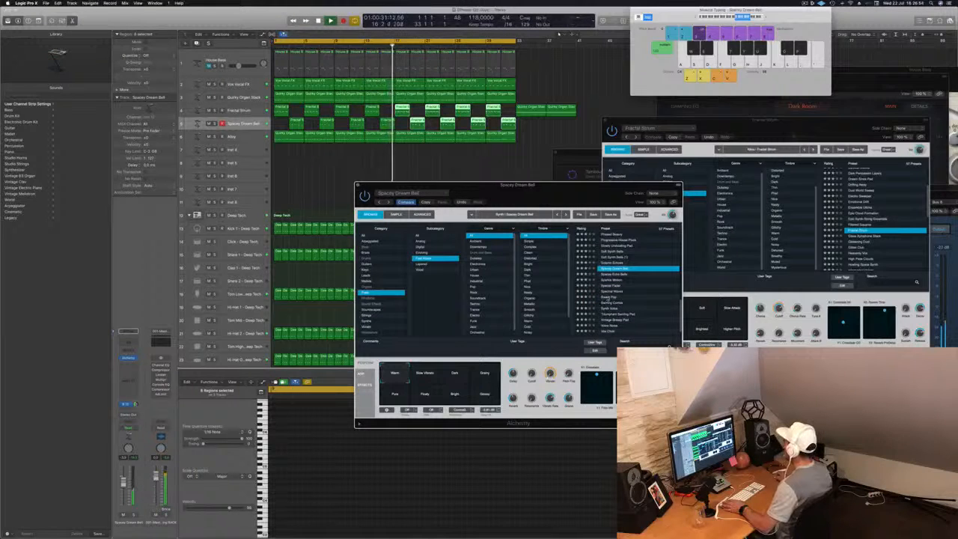
left_click(632, 297)
scroll(634, 292, "down", 1)
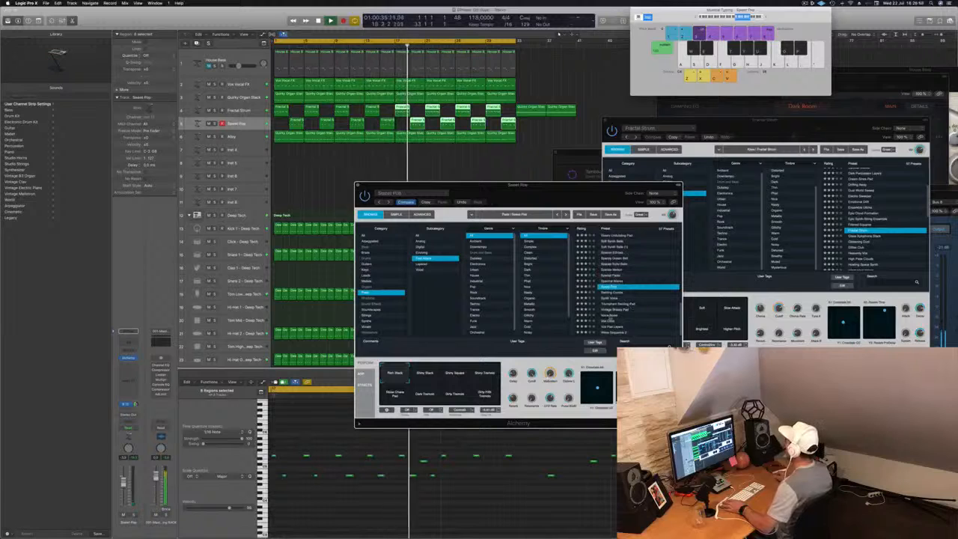
left_click(620, 315)
scroll(642, 271, "up", 10)
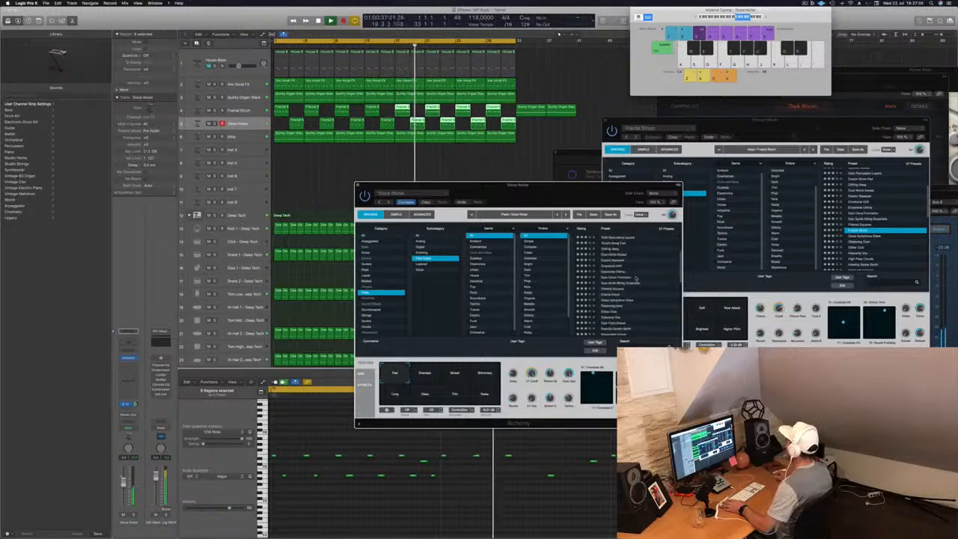
Audition the Angel, Can Of Worms, Choir Oooh and Dream Sines Pad presets from the start of the pads list.
left_click(620, 236)
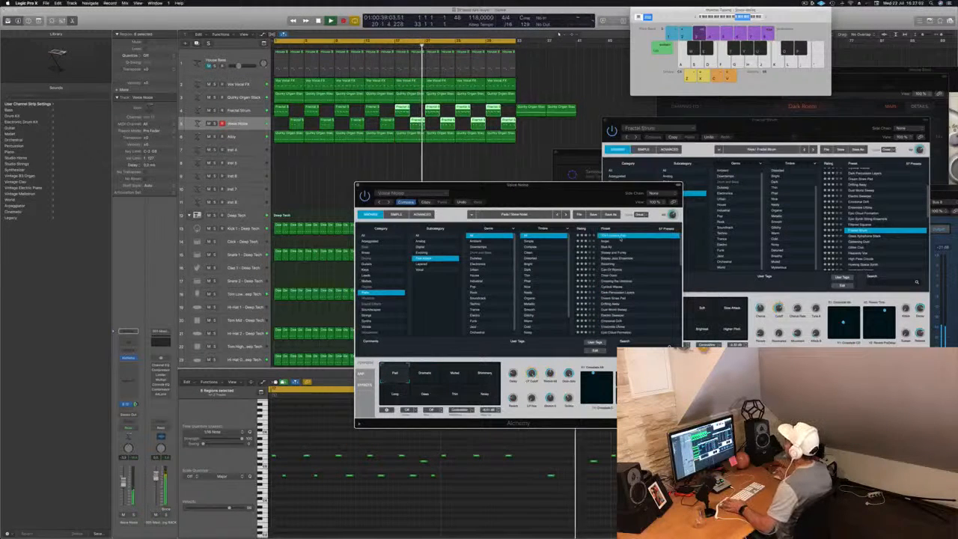
left_click(607, 241)
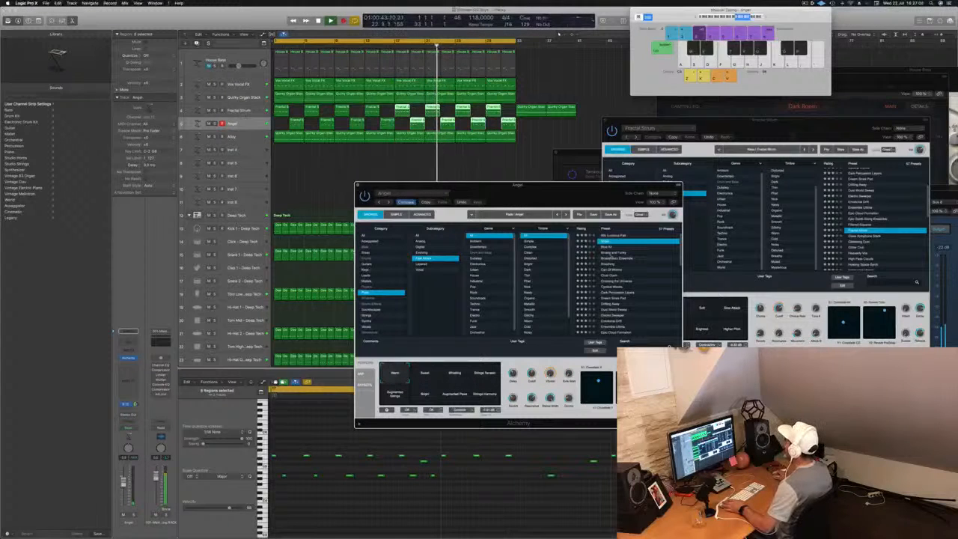
left_click(621, 270)
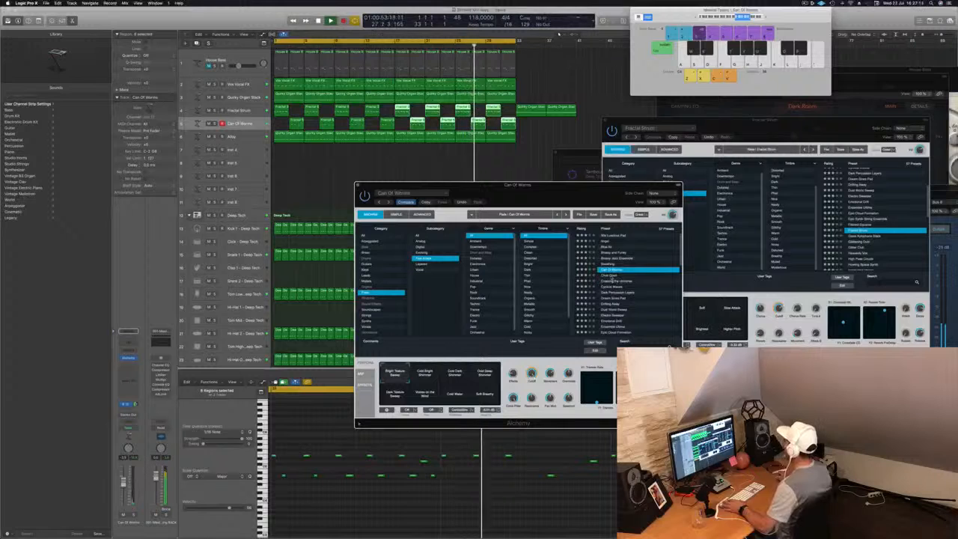
left_click(612, 276)
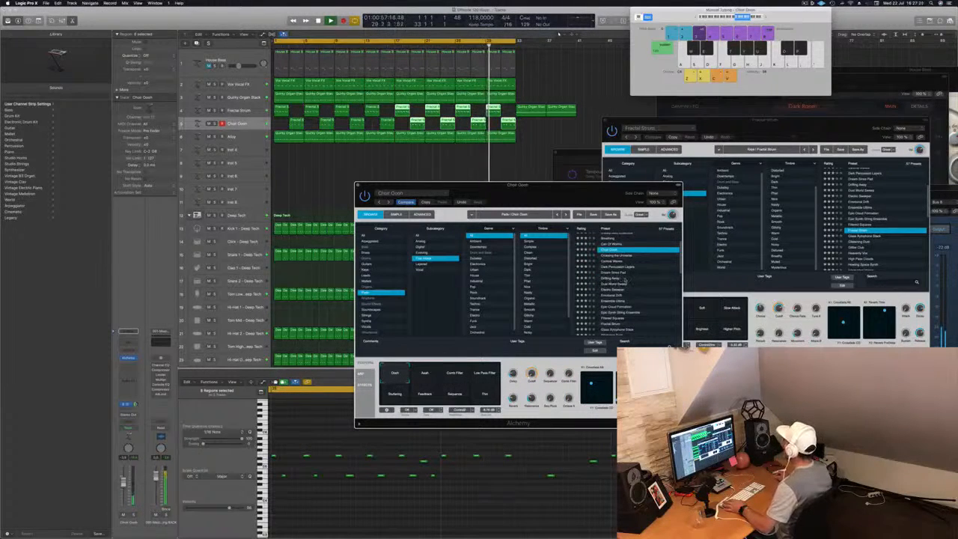
left_click(613, 274)
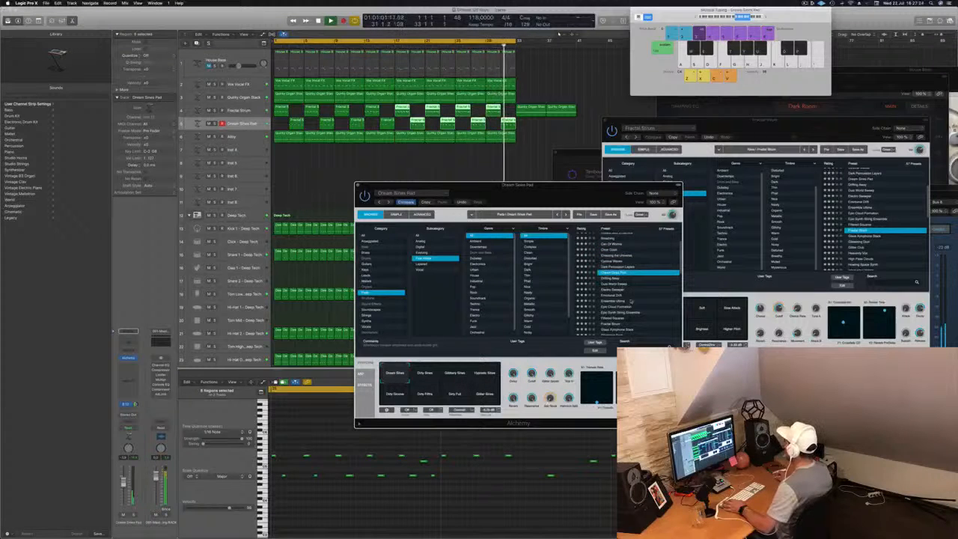
Try lowering all notes of the selected alternating regions from bar 17 to 33 by one octave.
left_click(338, 514)
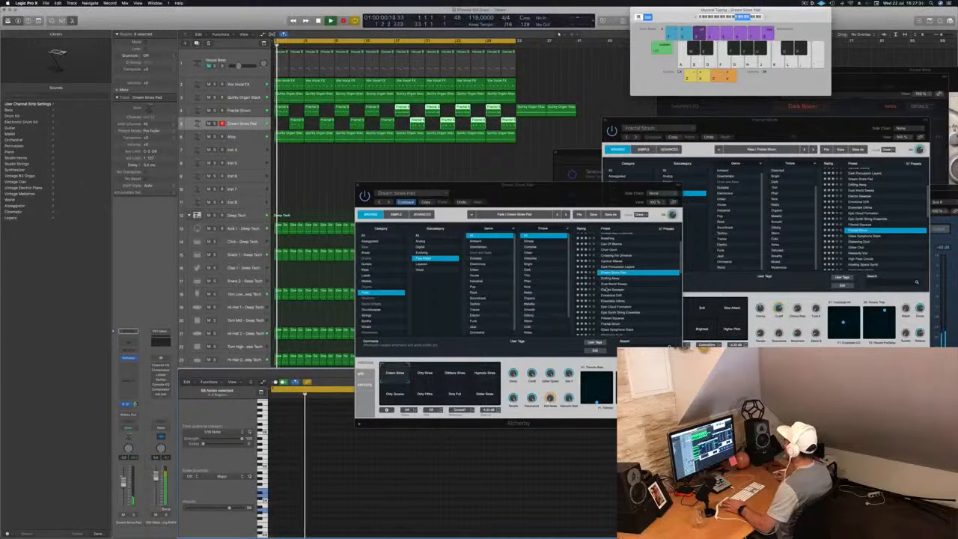
left_click(591, 203)
left_click_drag(590, 203, 590, 174)
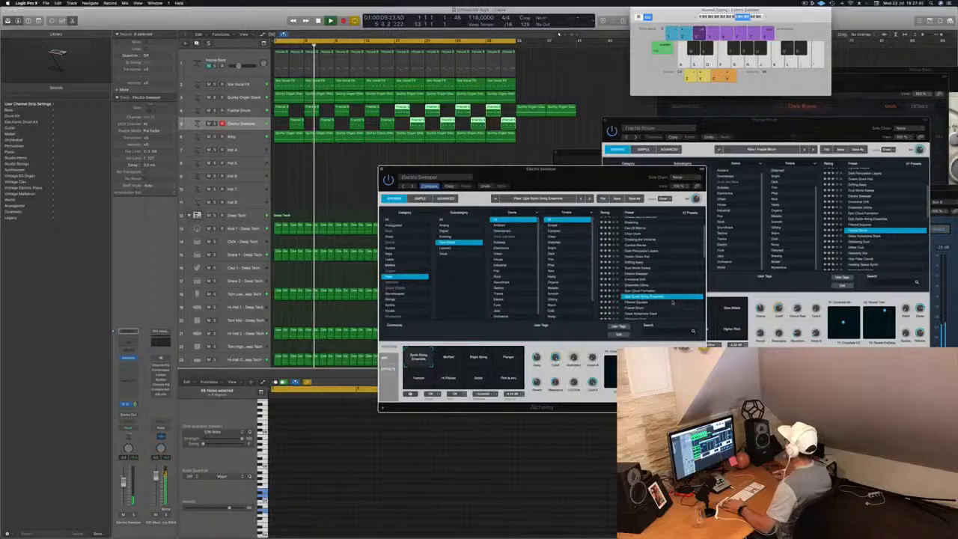
Audition the Epic Synth String Ensemble, Glitter Club and Interrupted Voices presets on the duplicated track.
left_click(642, 296)
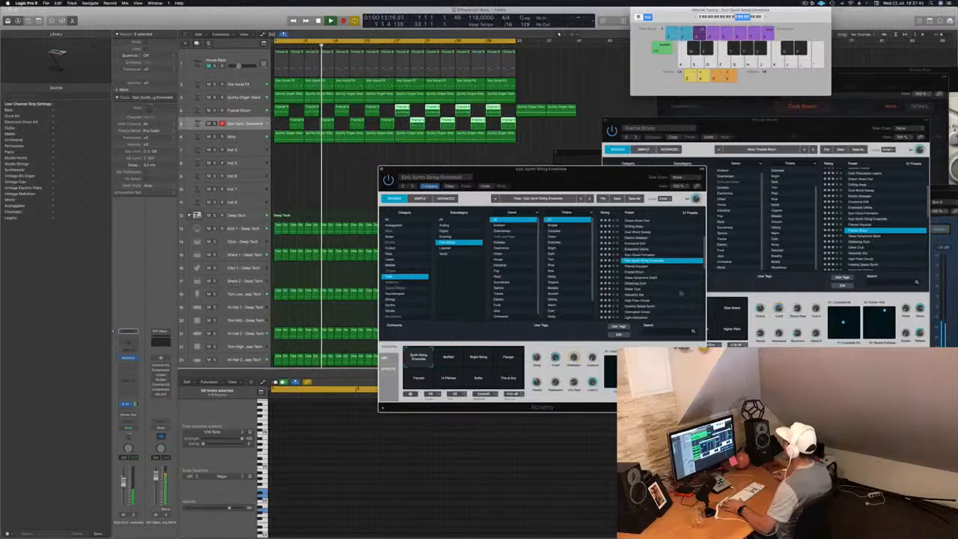
scroll(680, 292, "down", 2)
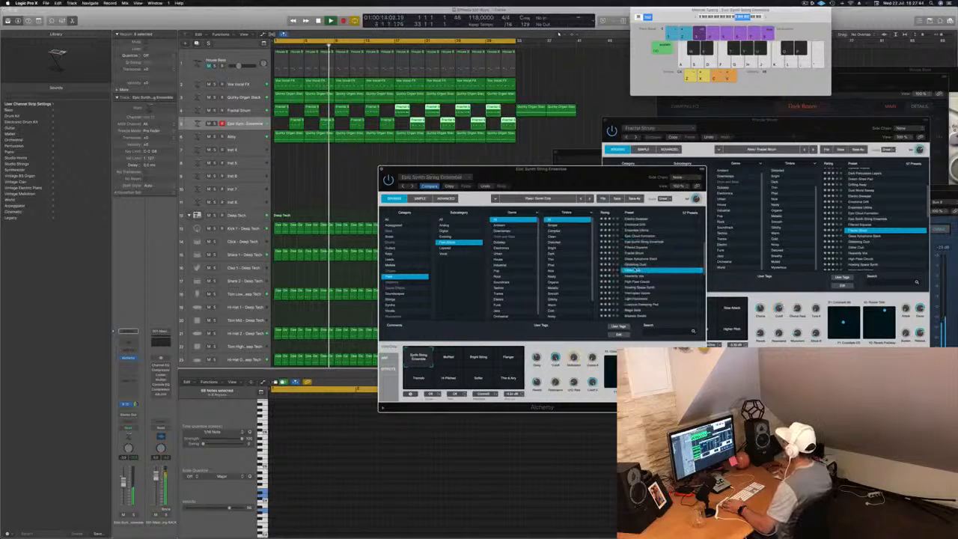
left_click(636, 270)
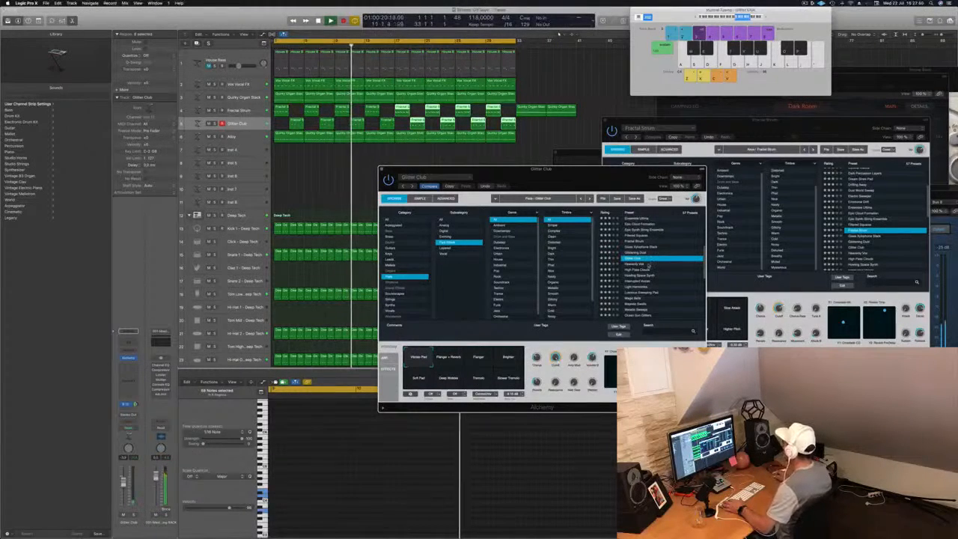
left_click(658, 280)
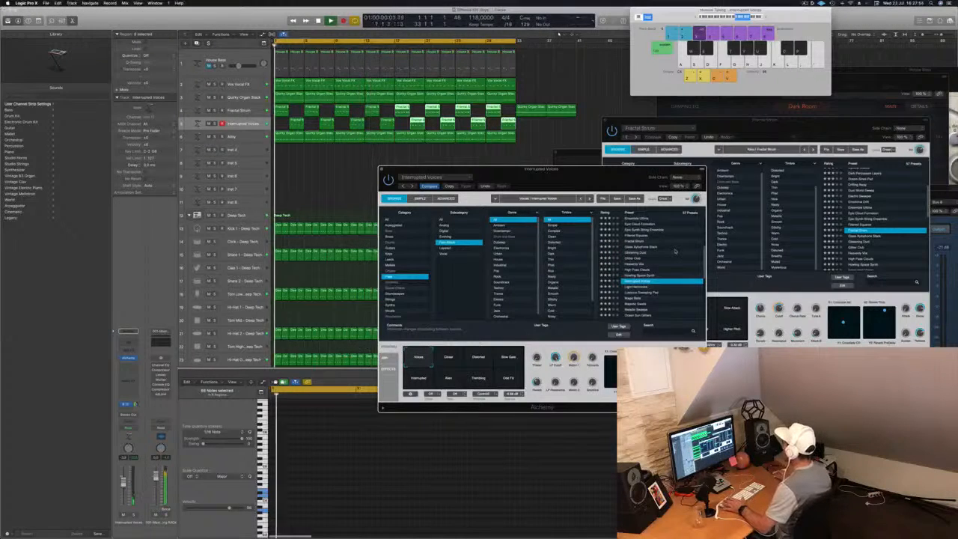
Audition the Luscious Sweeping Pad and Otherworldly Dreams presets on the duplicated track.
left_click_drag(592, 175, 579, 179)
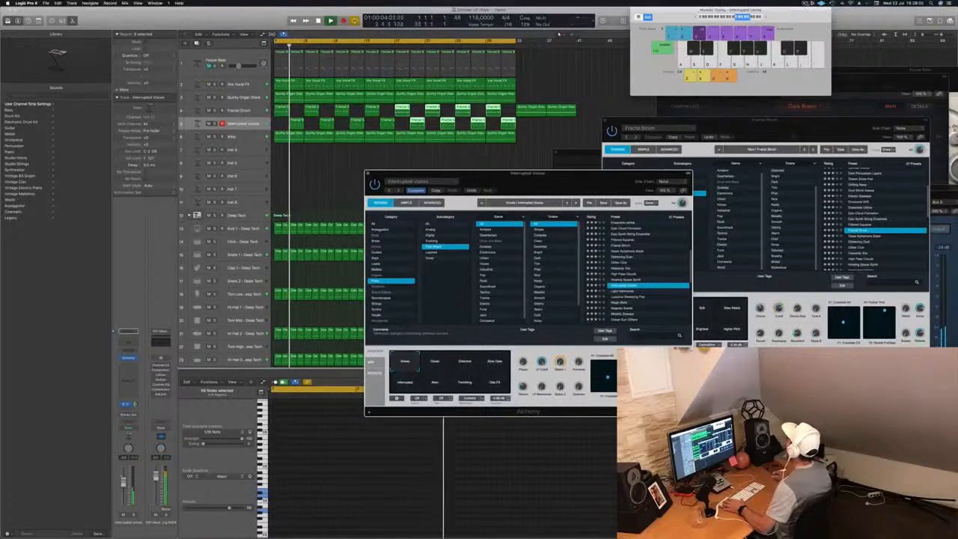
left_click(805, 3)
left_click(778, 18)
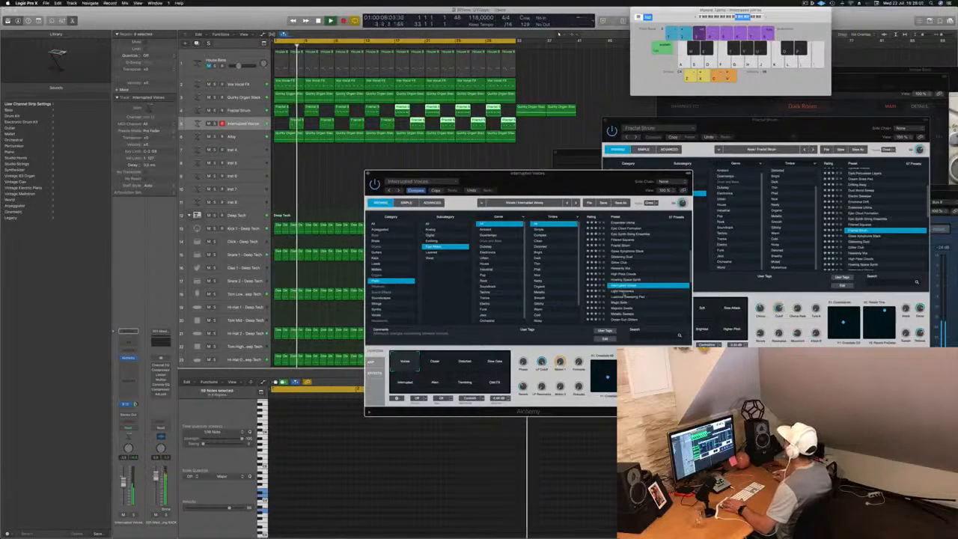
left_click(627, 297)
scroll(632, 288, "down", 3)
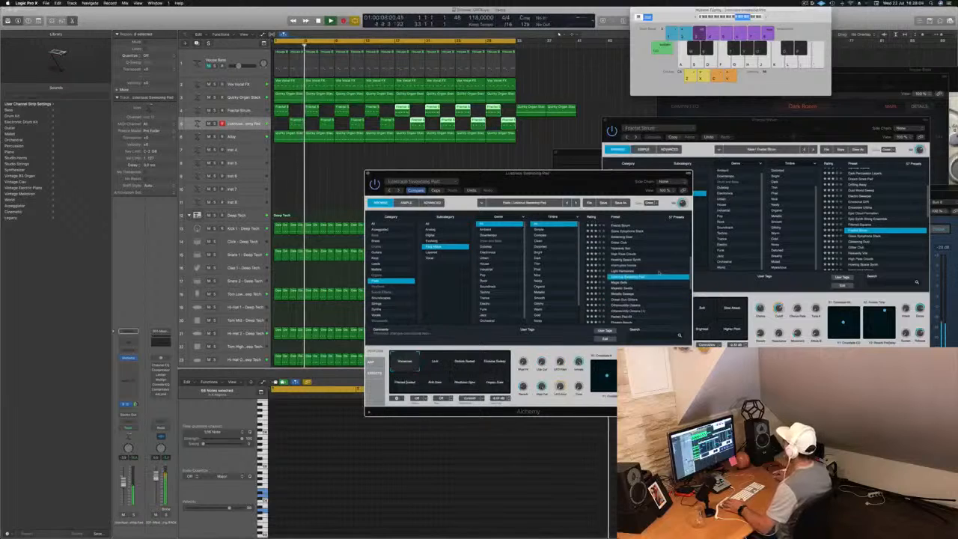
left_click(634, 283)
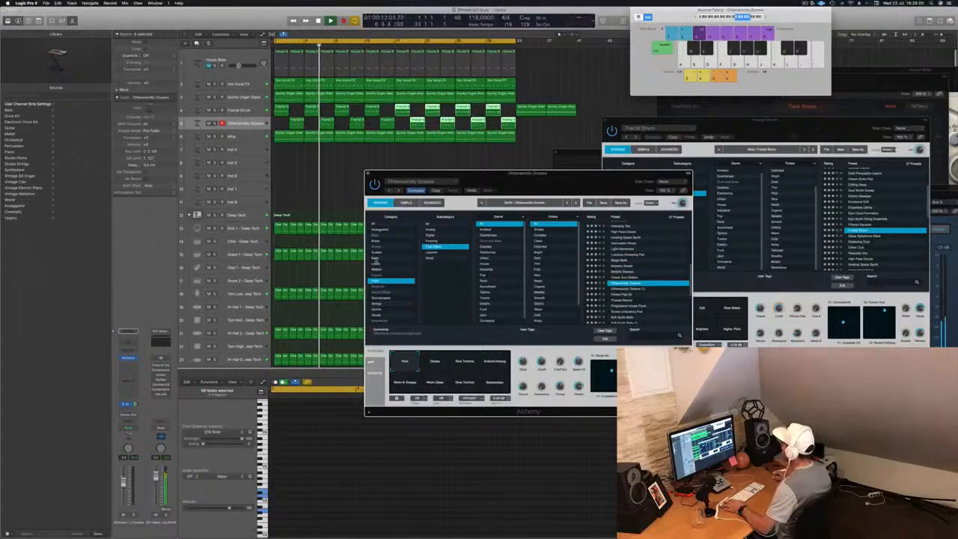
Switch the preset category to Keys and audition Coral Garden, Dusty Record Synth, Electronic Rose Keys and Fantasia Frets.
left_click(378, 258)
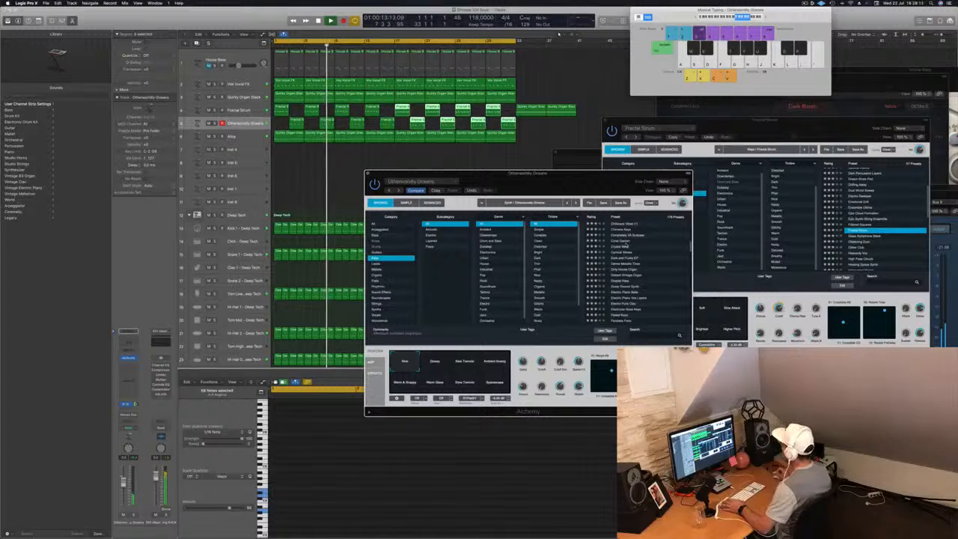
left_click(632, 241)
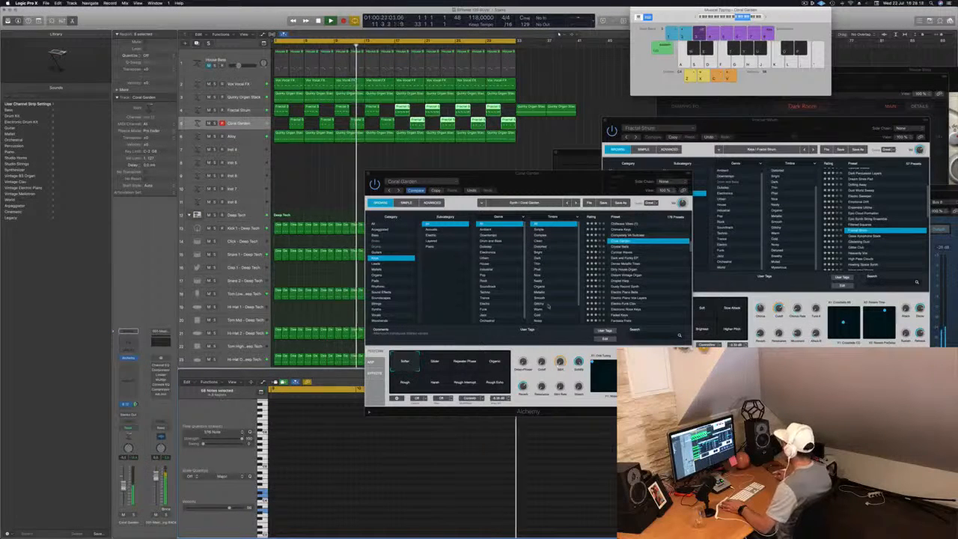
left_click(646, 288)
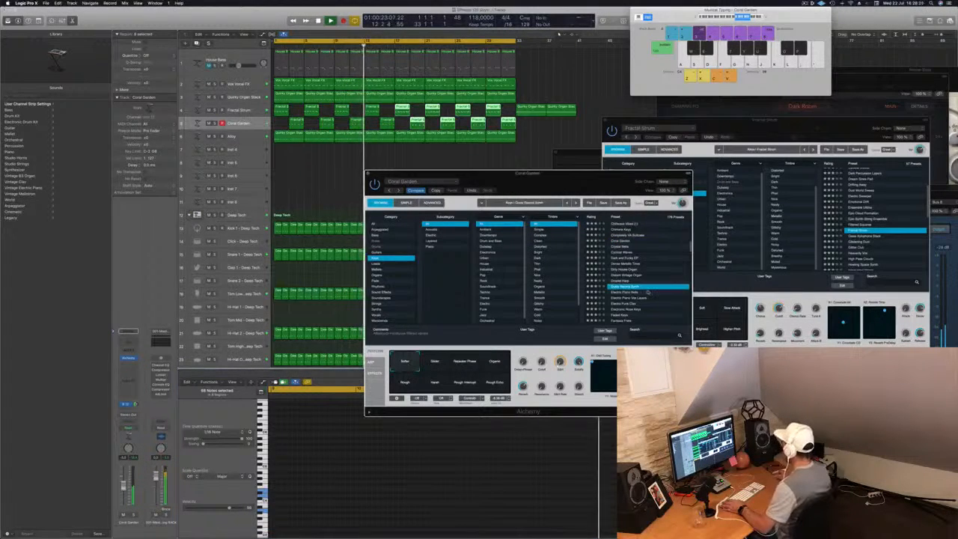
scroll(649, 292, "down", 2)
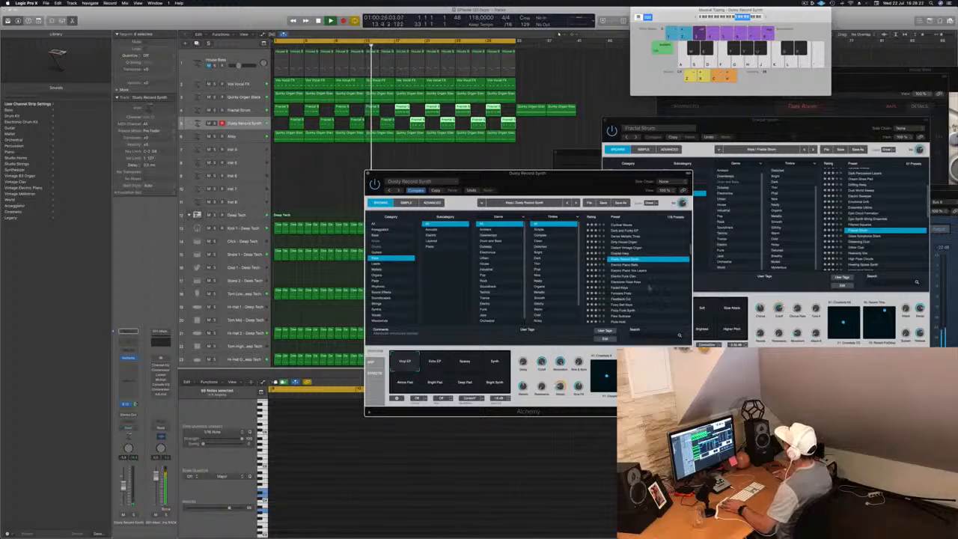
left_click(639, 282)
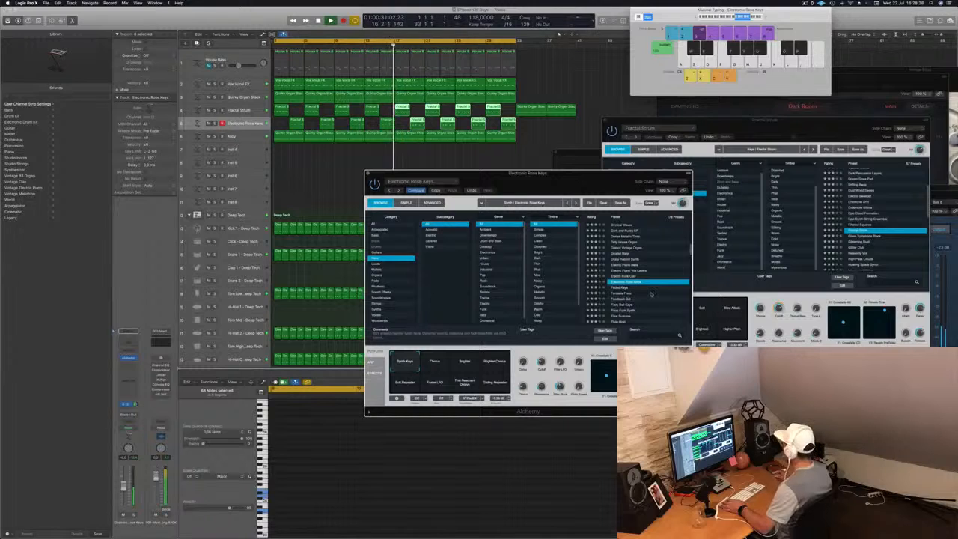
left_click(651, 294)
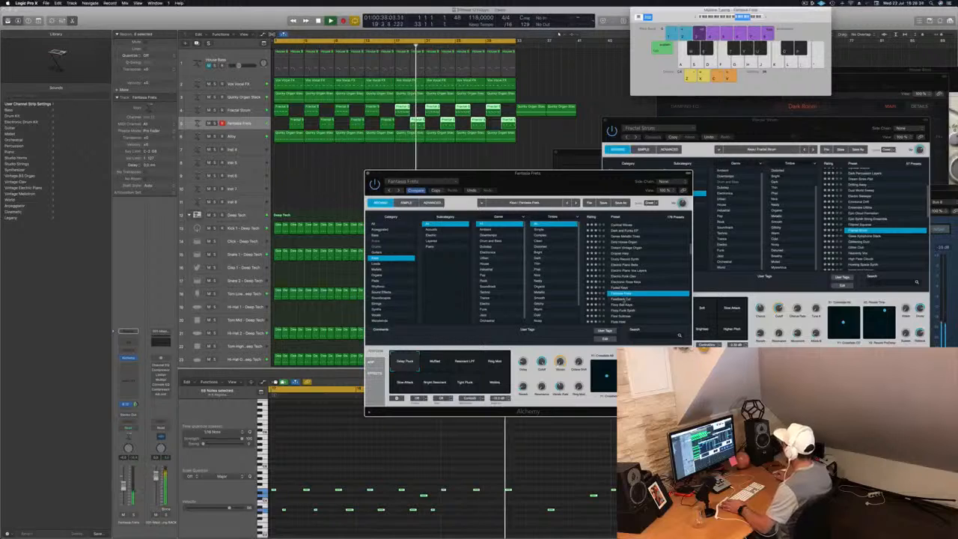
Replace the alternating regions from bar 17 to 33 on both Alchemy tracks with copies of their bar 1 to 17 regions.
left_click_drag(584, 184, 527, 202)
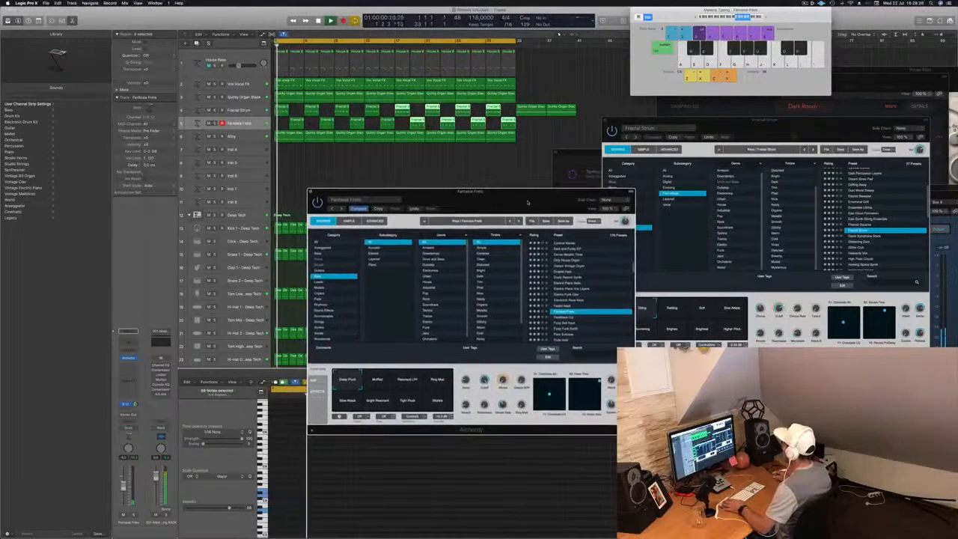
left_click(558, 34)
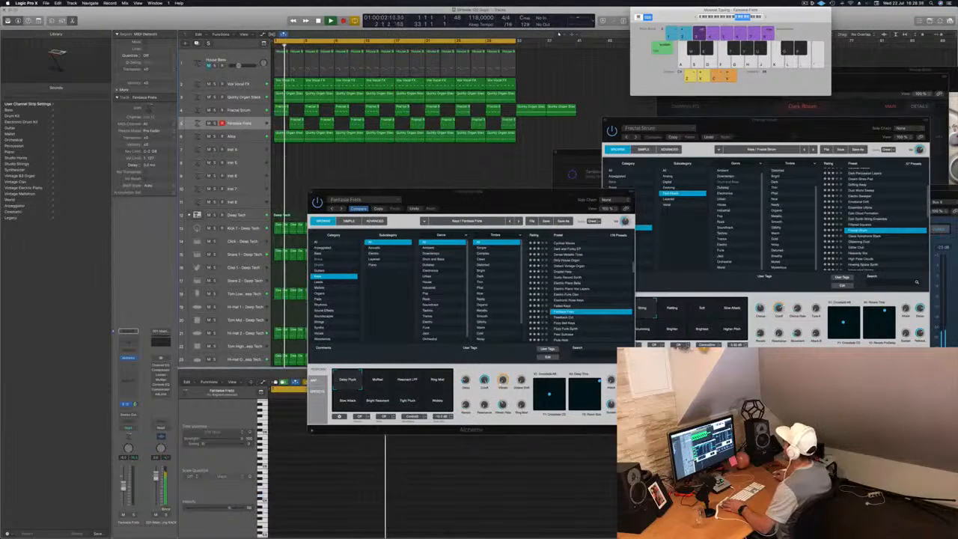
left_click_drag(522, 127, 402, 112)
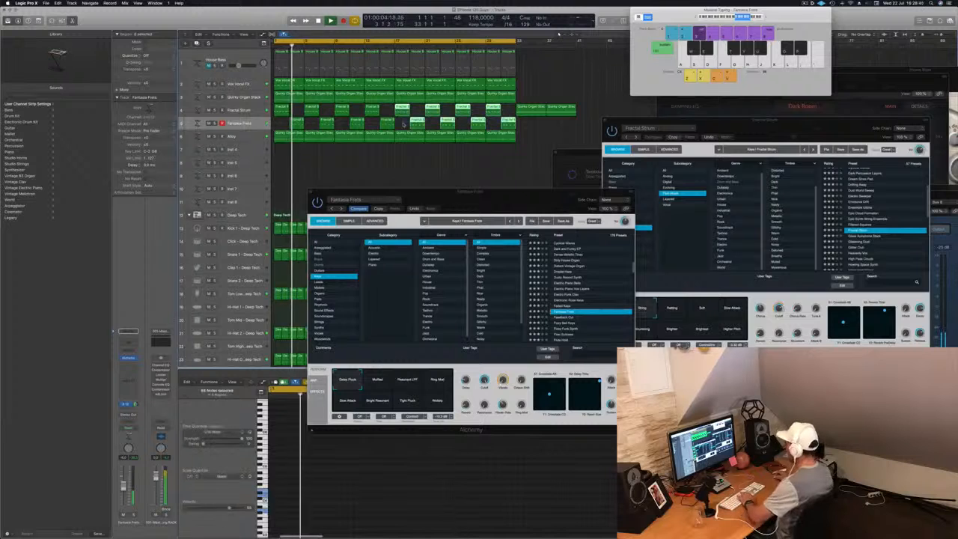
key("Delete")
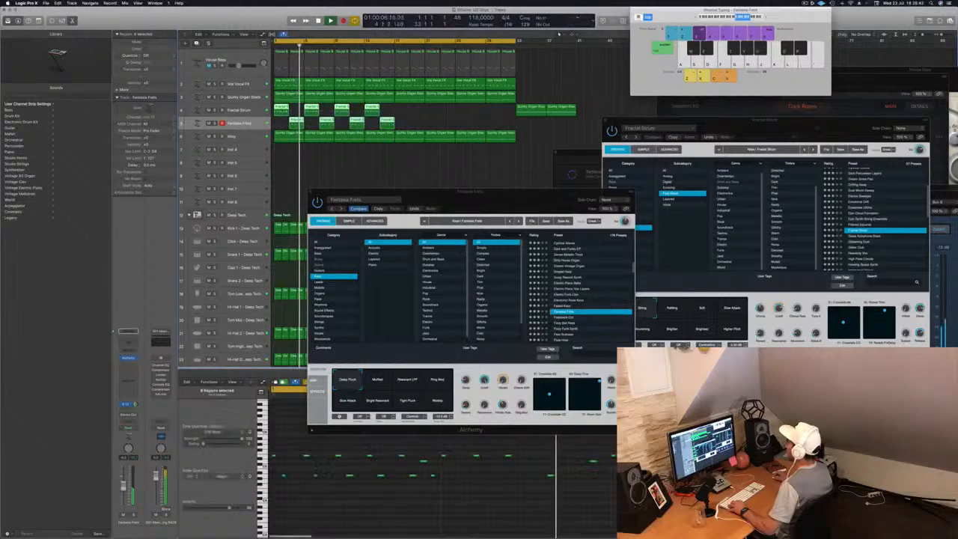
left_click_drag(283, 117, 402, 118)
left_click_drag(445, 191, 521, 174)
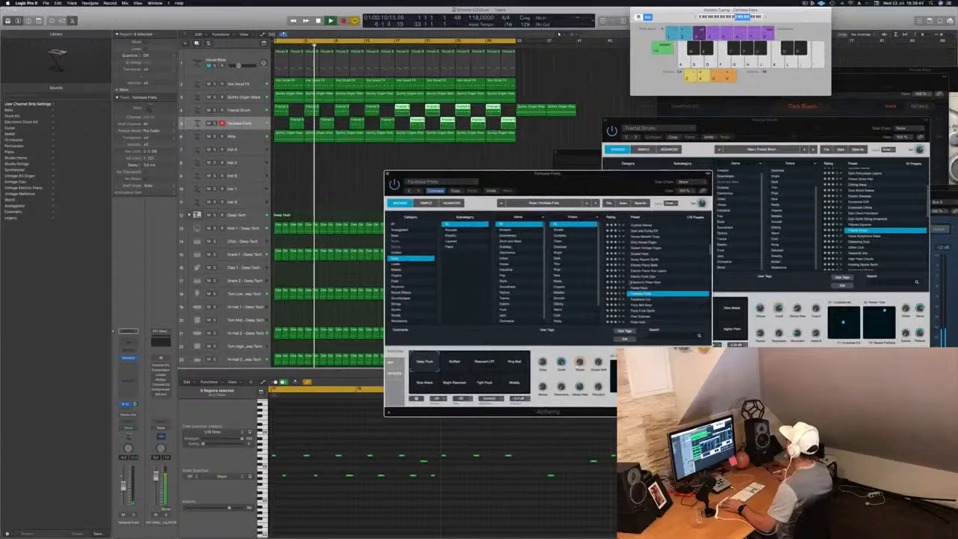
Audition the Funky Logic Piano preset and load Gentle Sine Bells on the duplicated track.
scroll(636, 281, "down", 3)
left_click(642, 289)
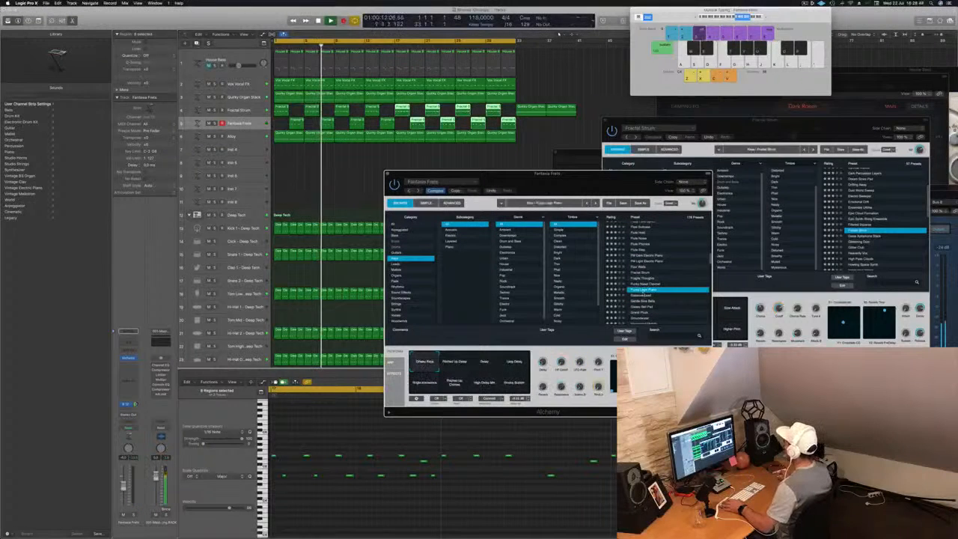
left_click(644, 301)
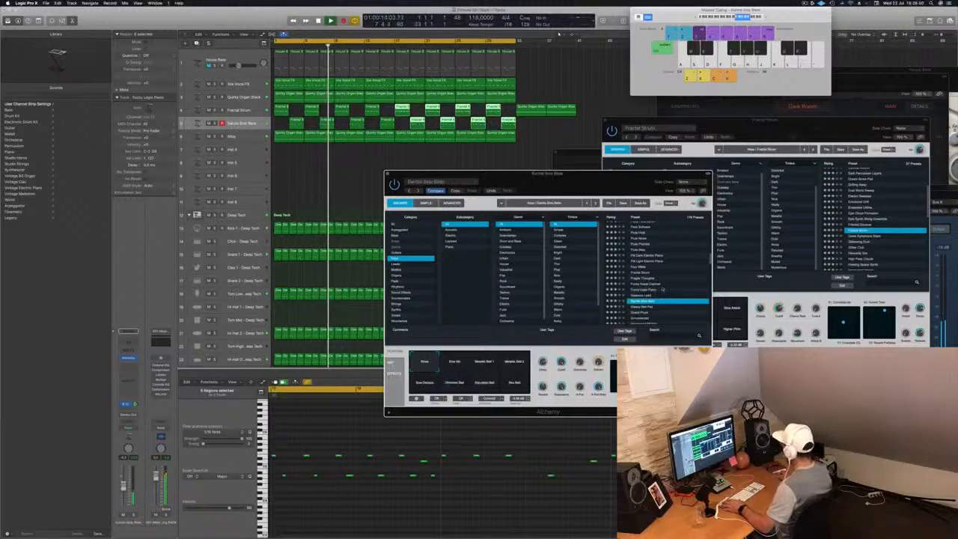
Audition the Shimmer Bell variation of the Gentle Sine Bells preset, and return to its first variation.
scroll(662, 289, "down", 2)
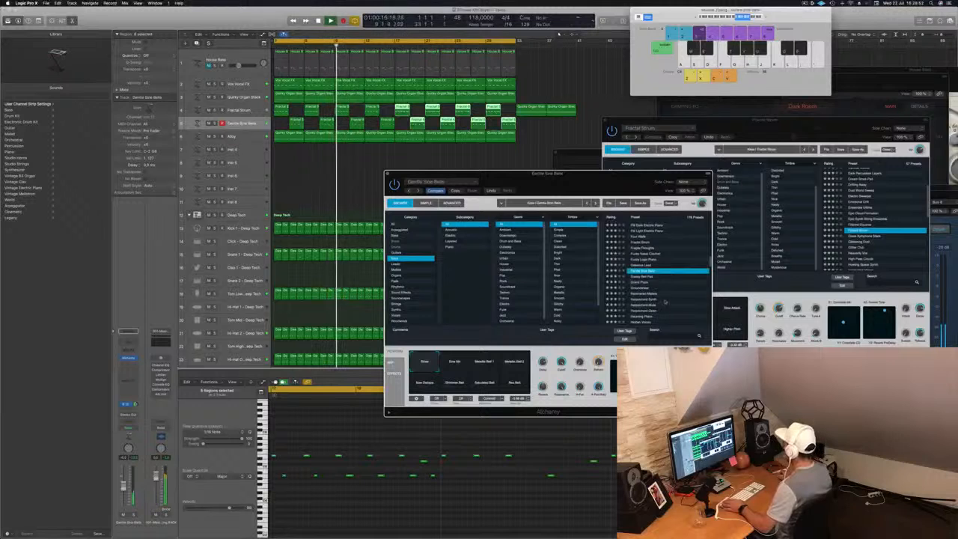
left_click_drag(578, 181, 592, 165)
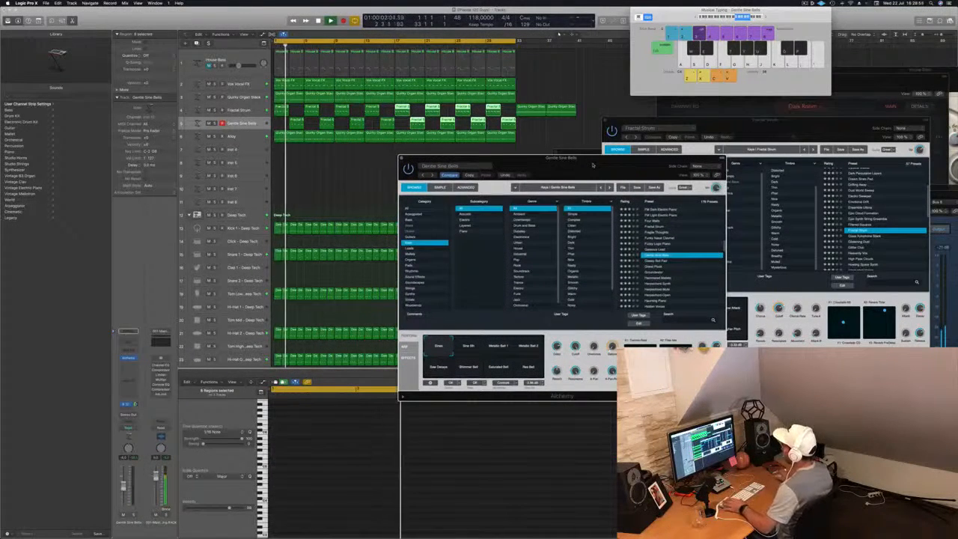
left_click_drag(576, 165, 530, 142)
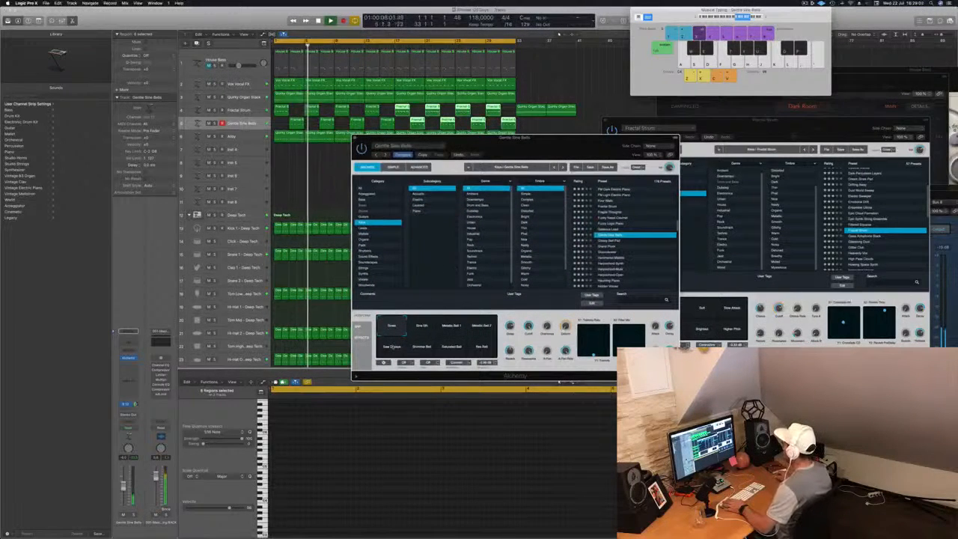
left_click(423, 349)
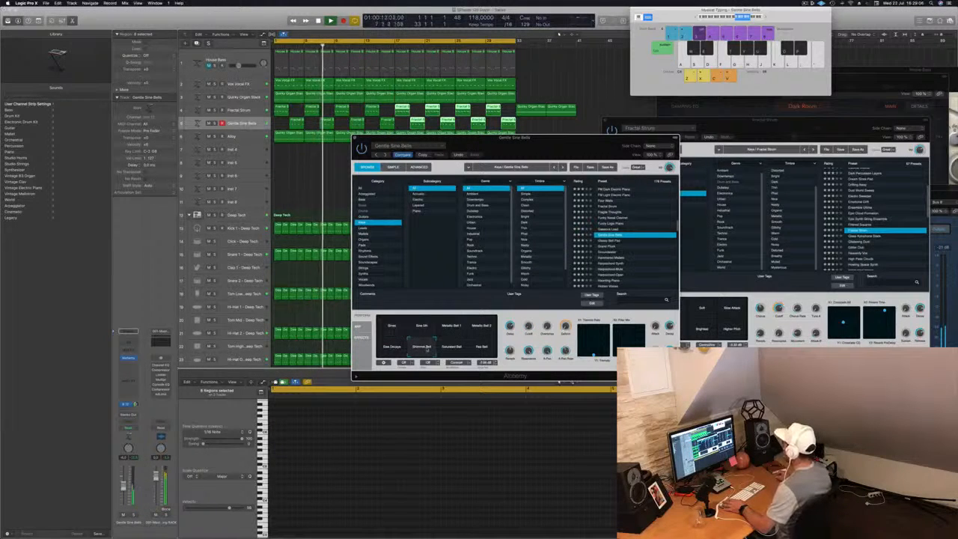
left_click(392, 332)
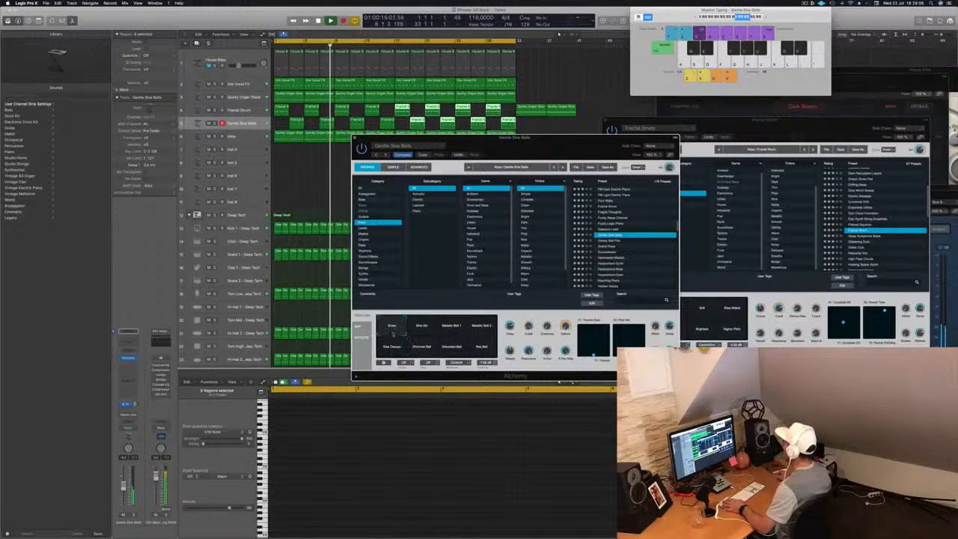
Restart playback from the beginning of the song and close the Gentle Sine Bells instrument window.
left_click_drag(520, 151, 688, 152)
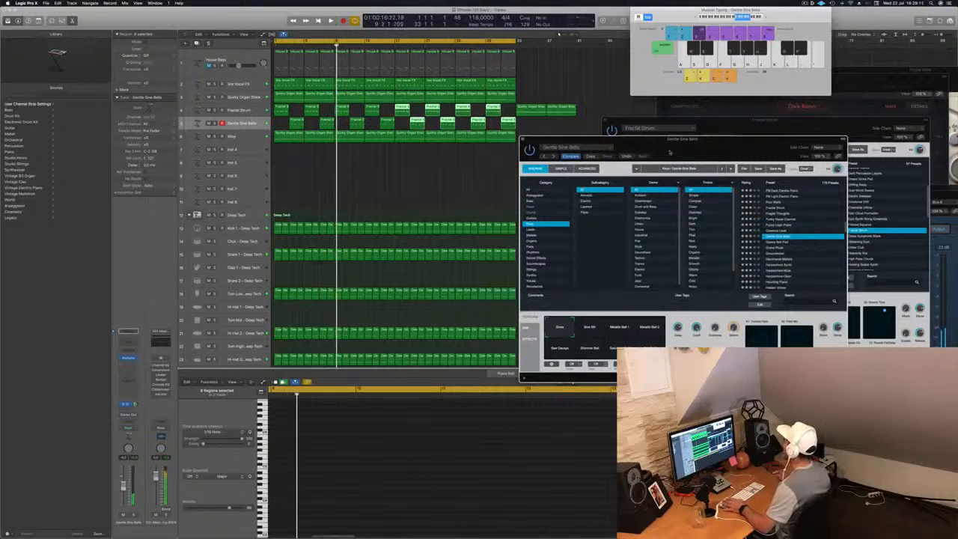
key("Return")
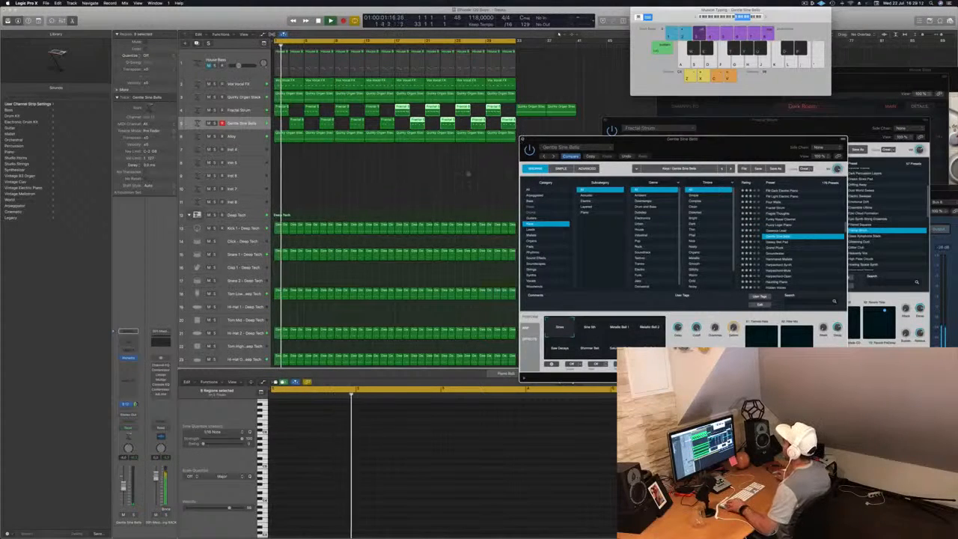
key("super+w")
scroll(336, 186, "down", 2)
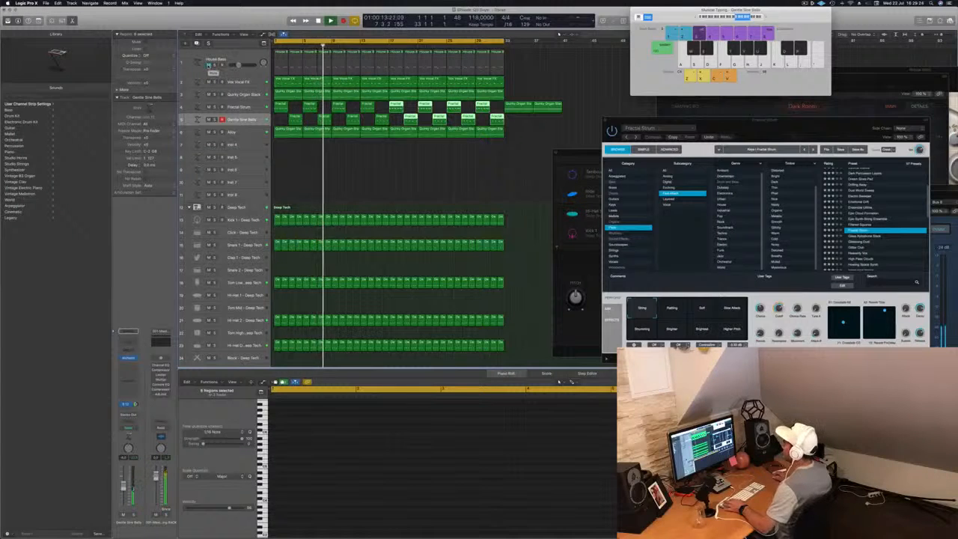
Compare the mix with the House Bass track unmuted and muted, leaving it muted and all regions deselected.
left_click(214, 65)
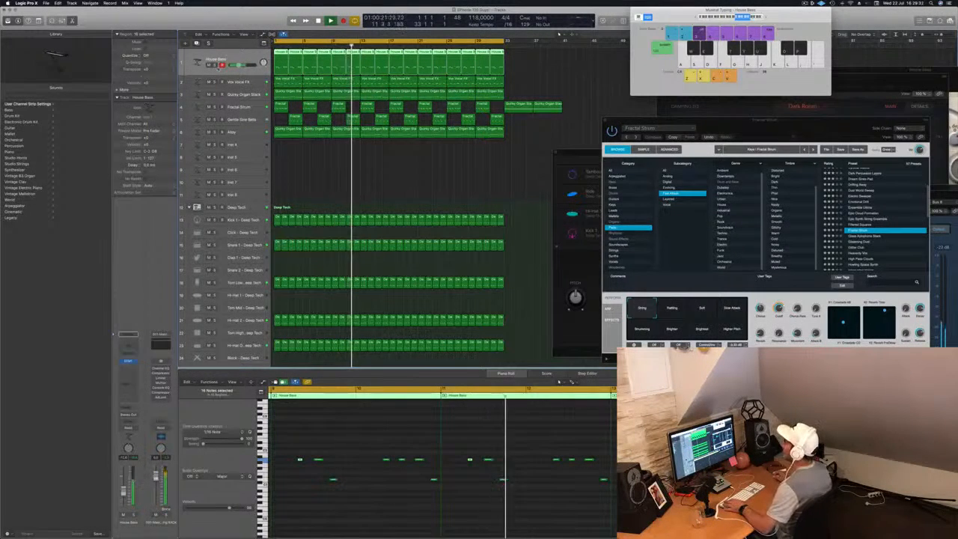
left_click(315, 182)
key("super+Left")
key("super+Left")
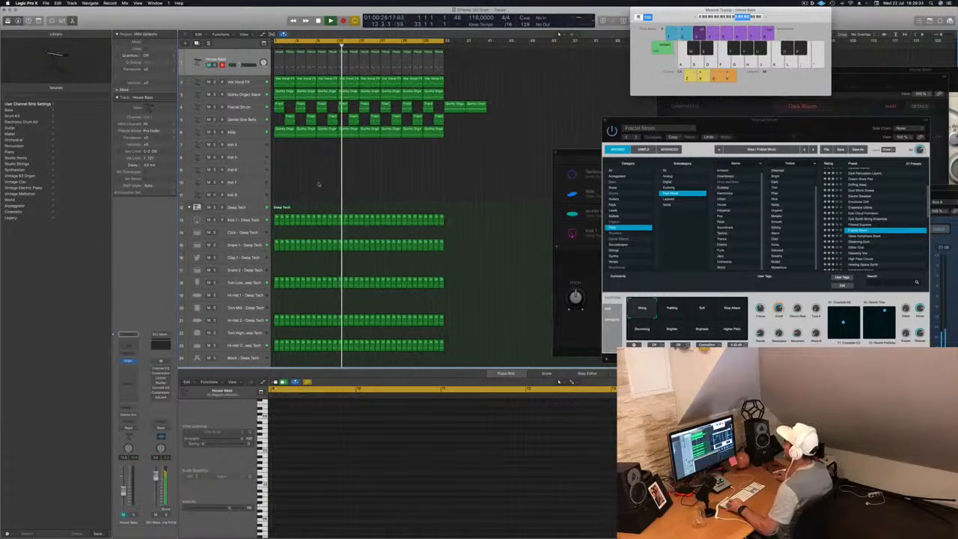
scroll(509, 104, "down", 3)
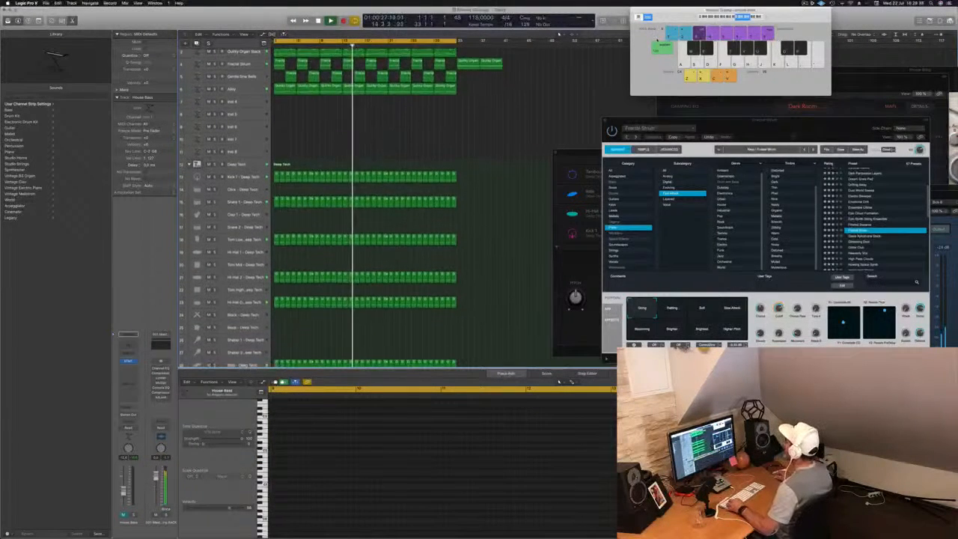